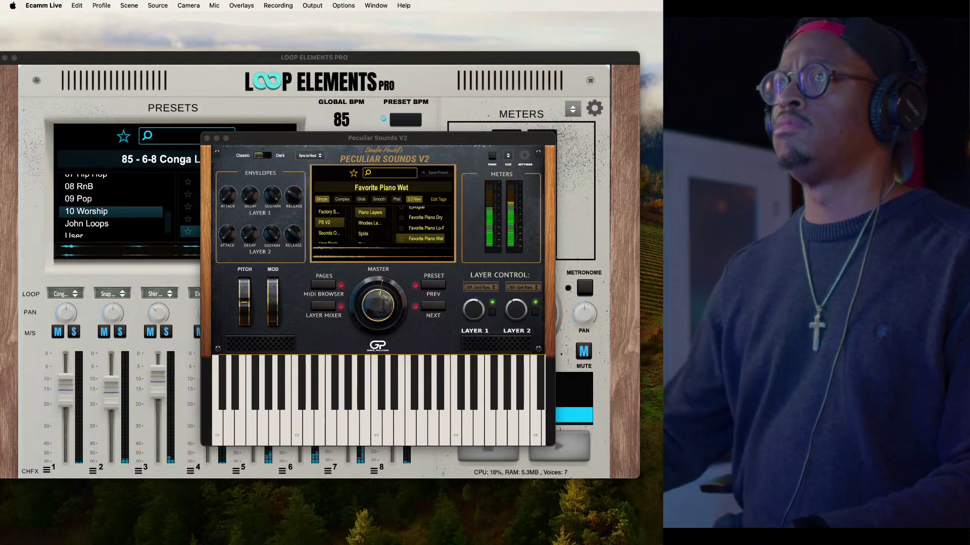
Bring the Loop Elements Pro window to the front and stop the 85 - 6-8 Conga Loop Full playback
left_click(16, 104)
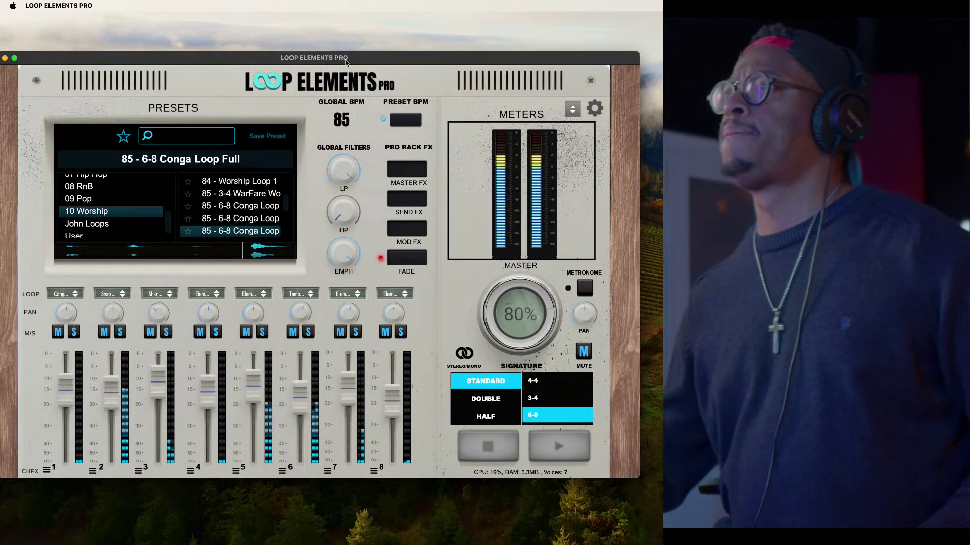
key("space")
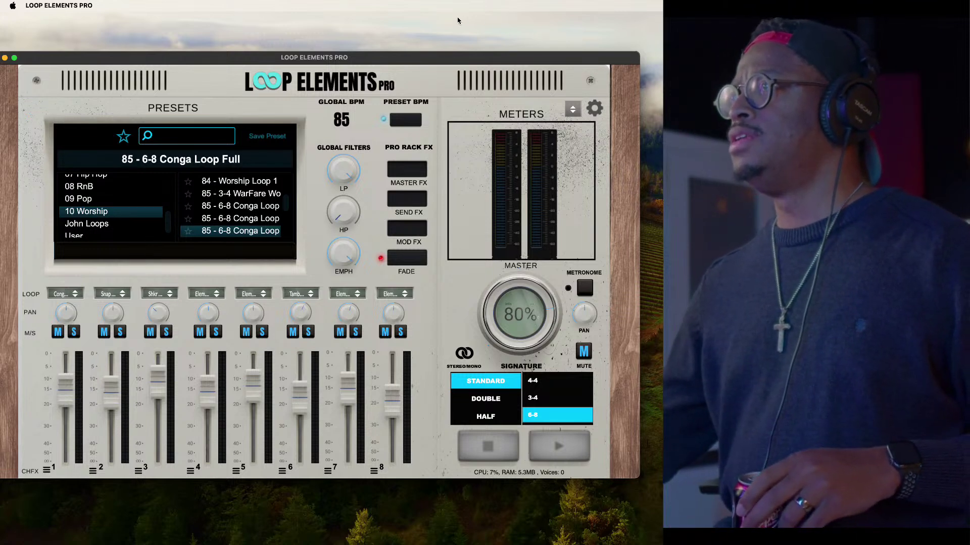
key("super+Tab")
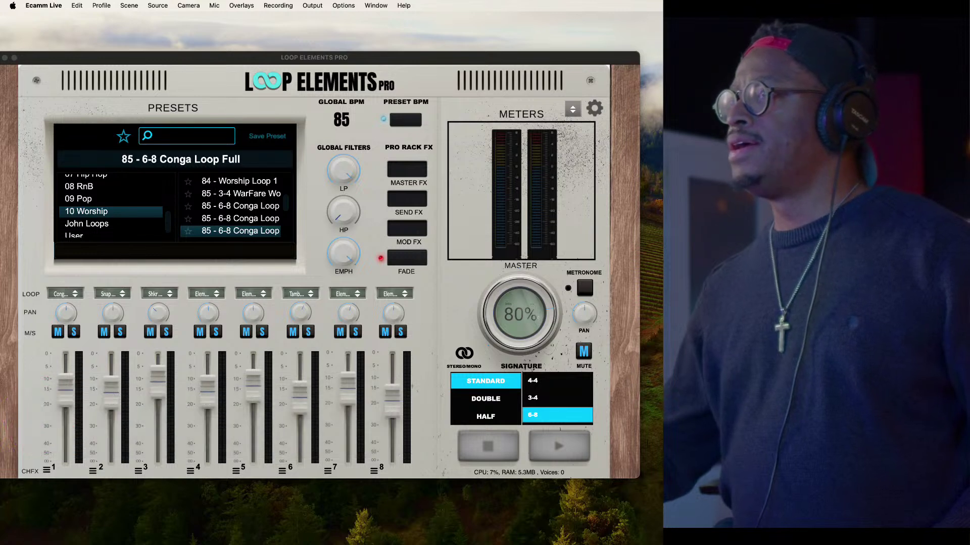
left_click(11, 291)
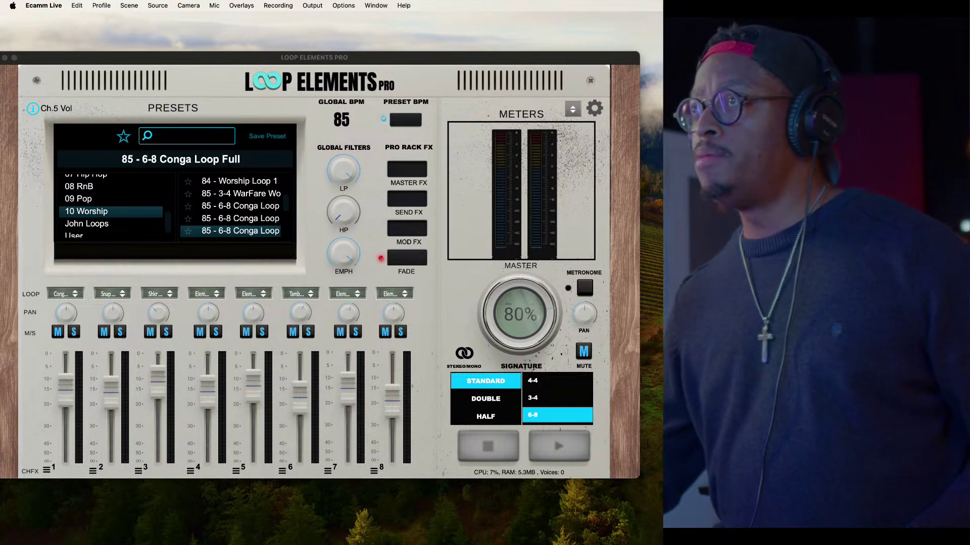
Show all open windows and switch to the Peculiar Sounds V2 window
key("ctrl+Up")
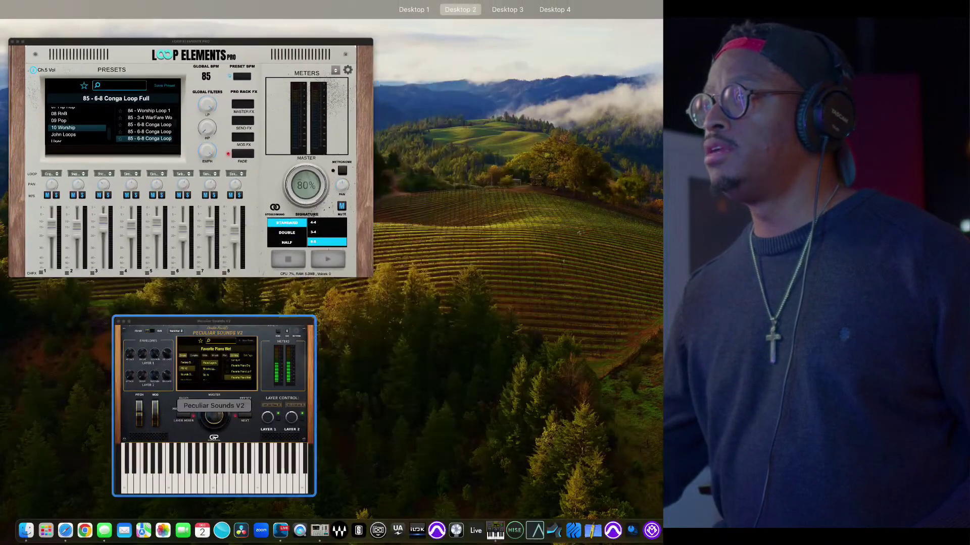
left_click(214, 414)
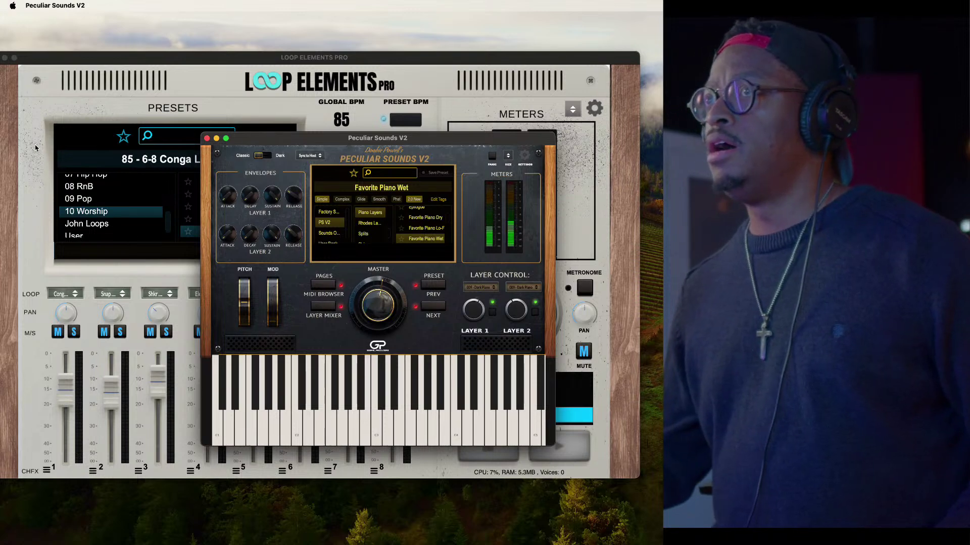
Switch to Loop Elements Pro, move its window so the left frame is fully on screen, and start the loop
left_click(27, 106)
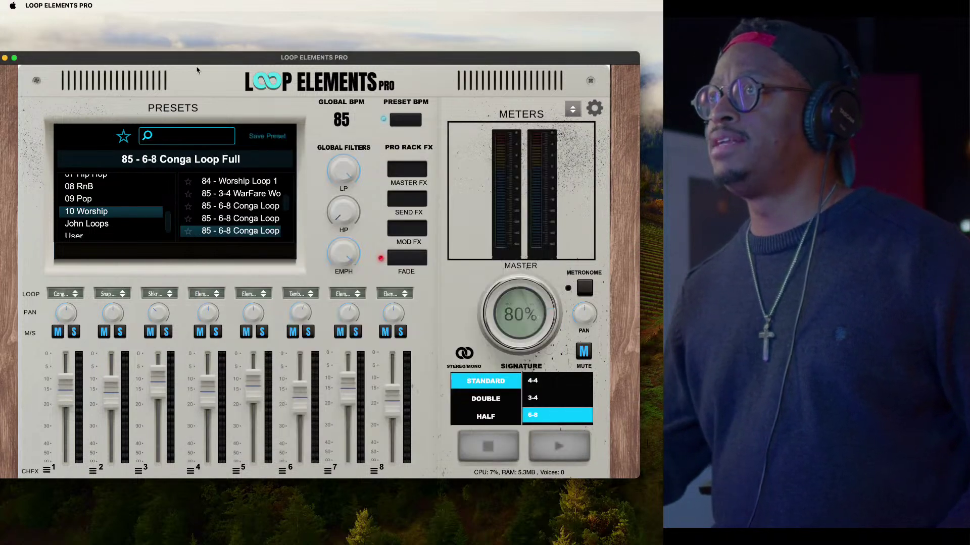
left_click_drag(218, 60, 276, 72)
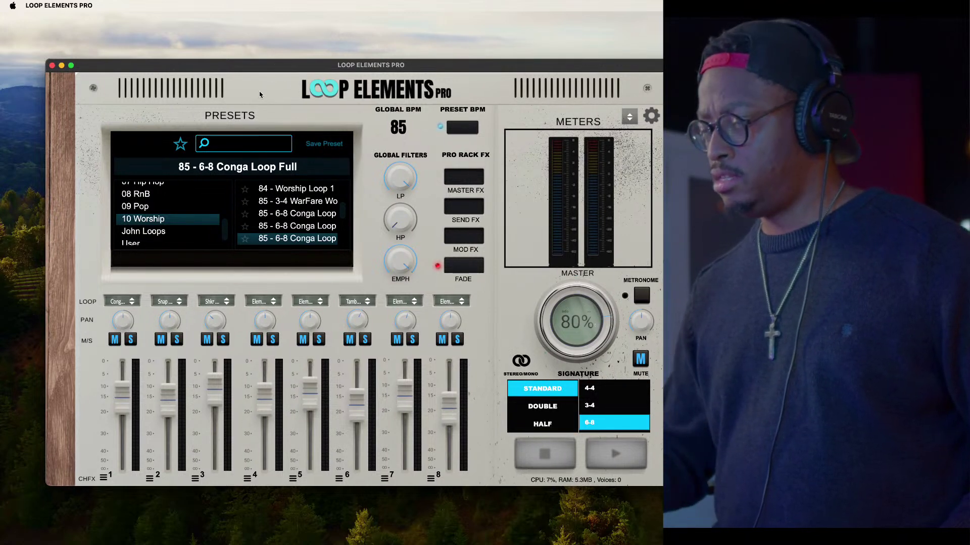
key("space")
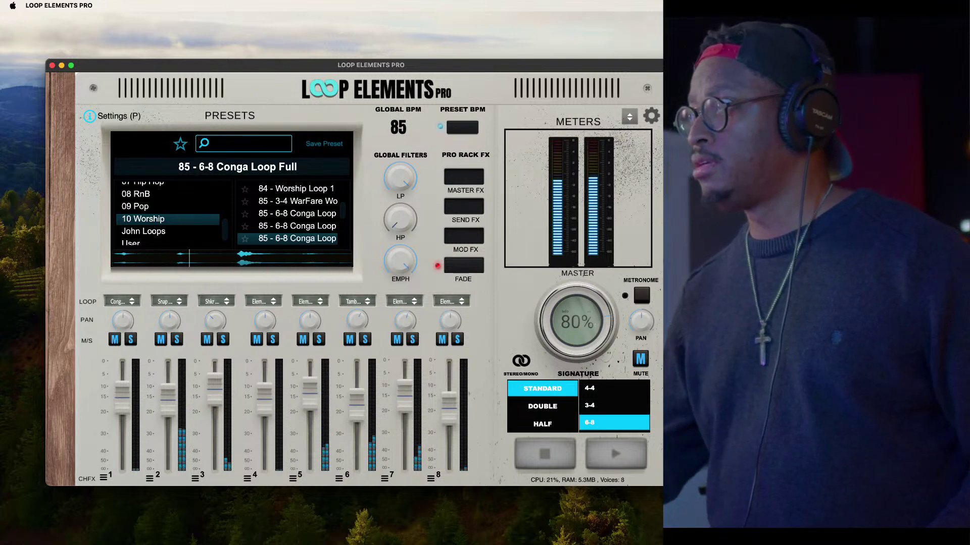
Display the Key Commands reference in Loop Elements Pro and close it again
key("super+Tab")
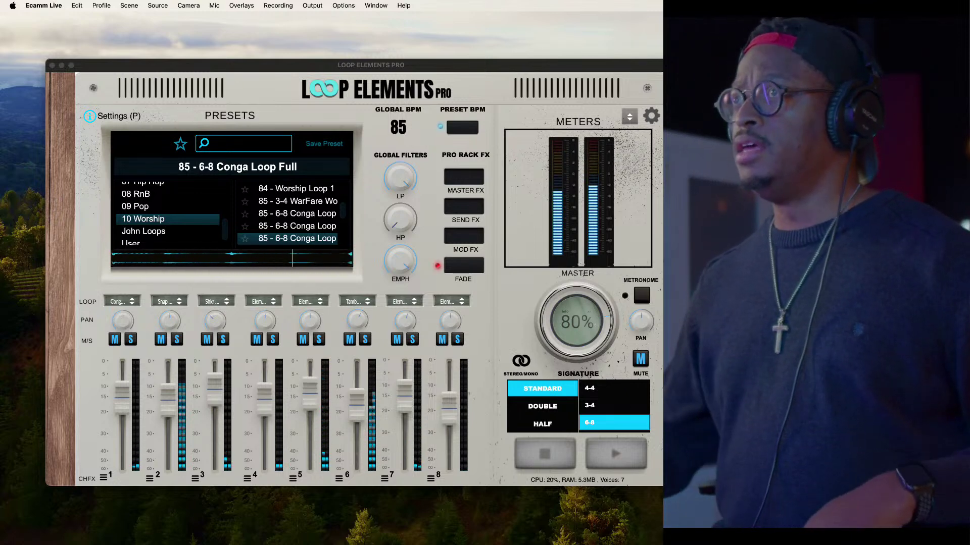
left_click(196, 88)
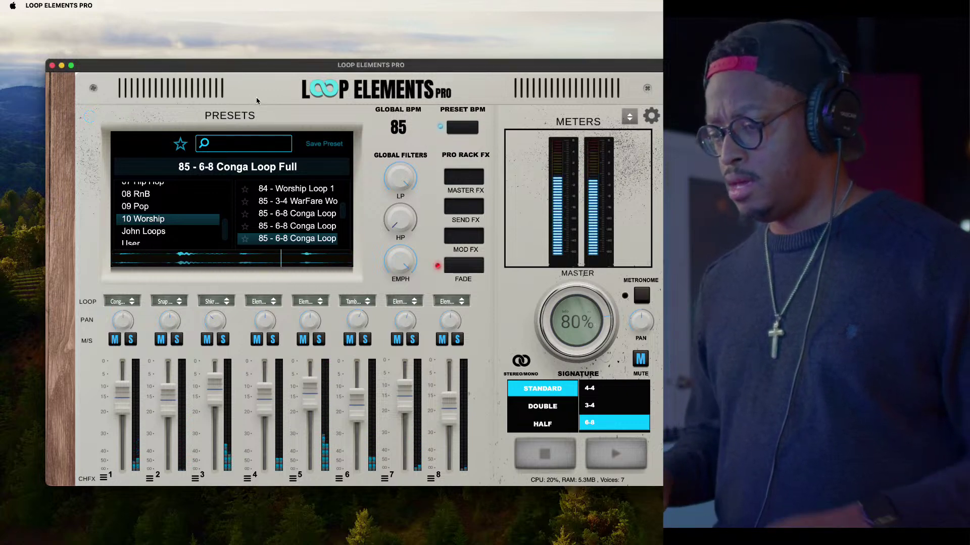
key("k")
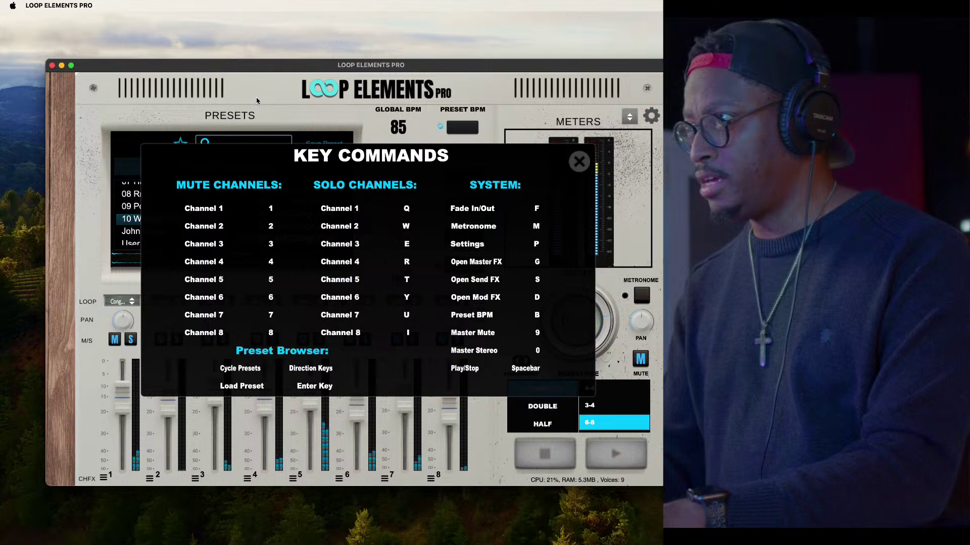
key("Escape")
Mute loop channels 1 to 6 one after another while the loop plays
key("1")
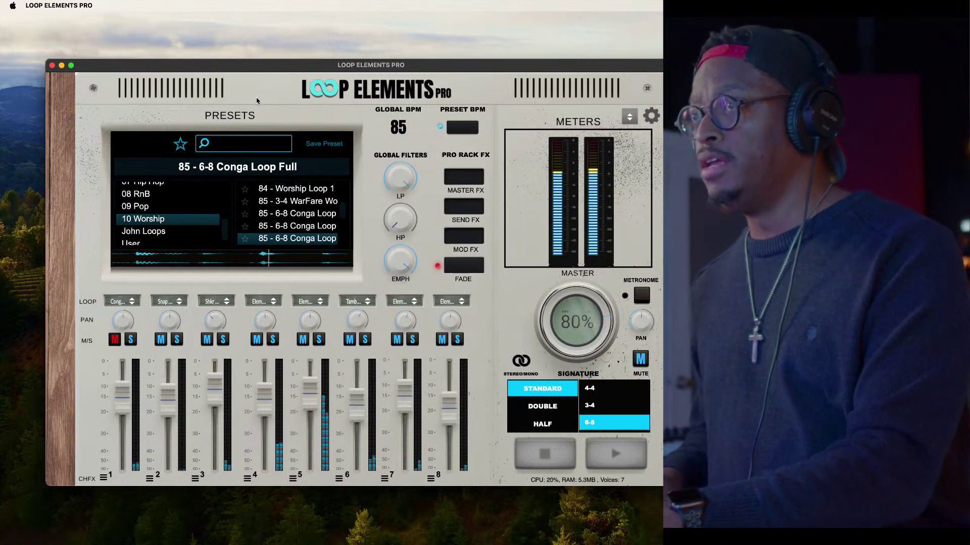
key("2")
key("3")
key("4")
key("5")
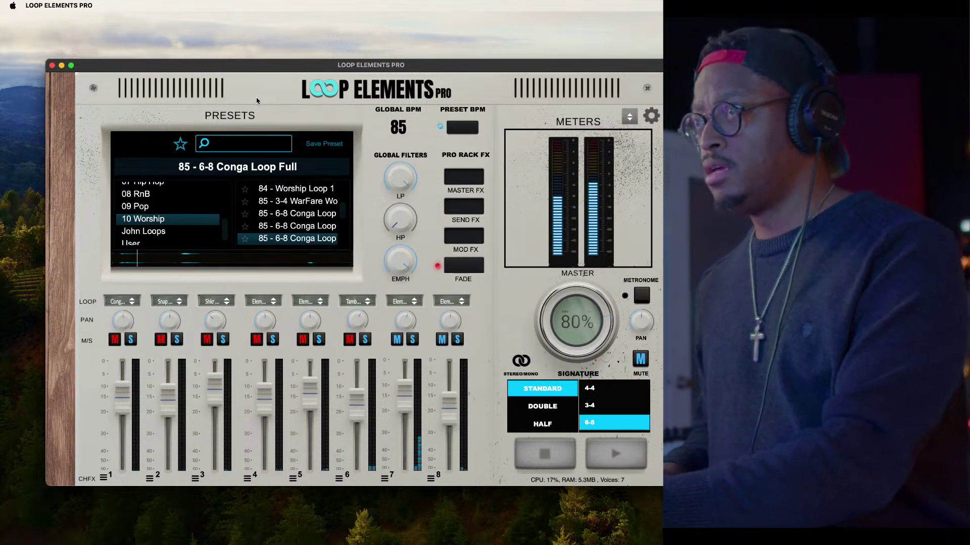
Unmute all the muted loop channels so the full conga loop plays
key("5")
key("4")
key("3")
key("2")
key("1")
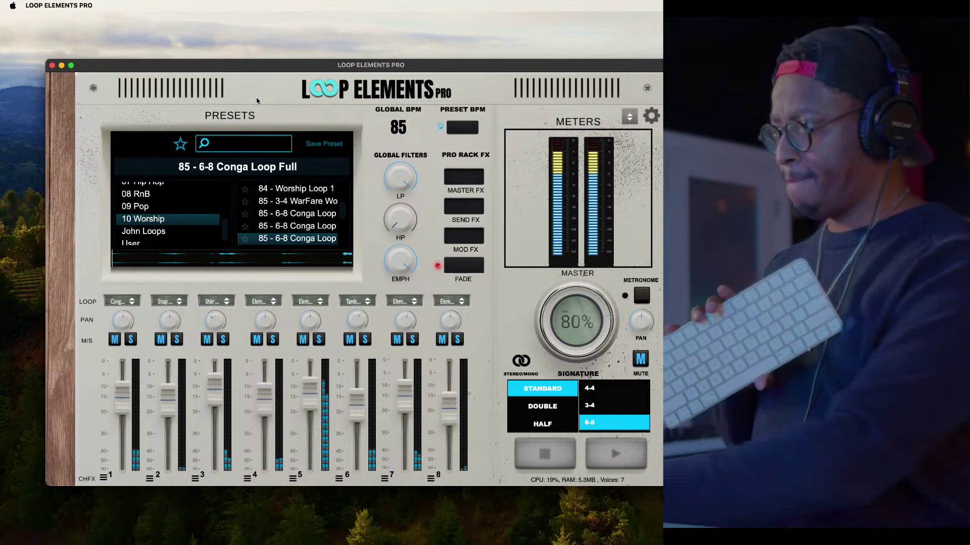
Return to Loop Elements Pro and mute loop channels 1 to 8 one after another during playback
key("super+Tab")
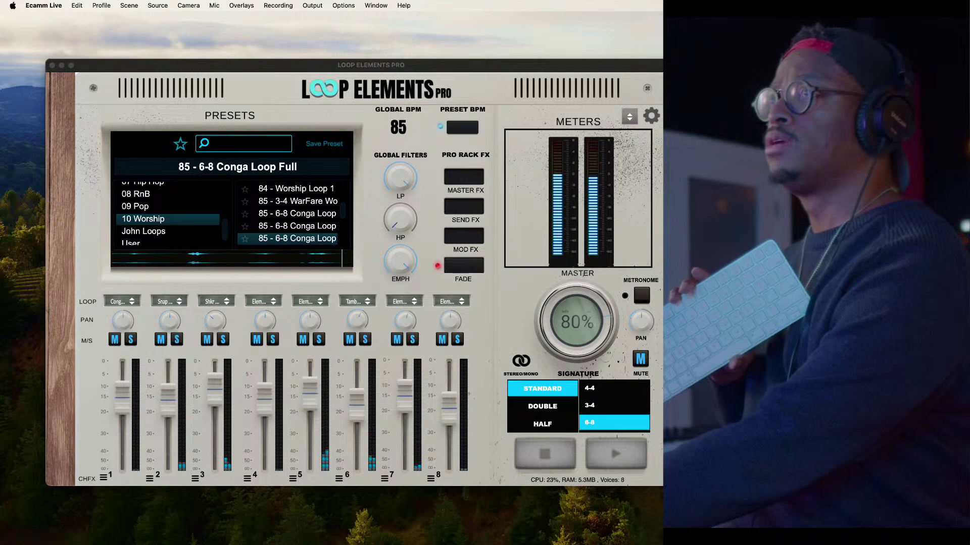
left_click(47, 100)
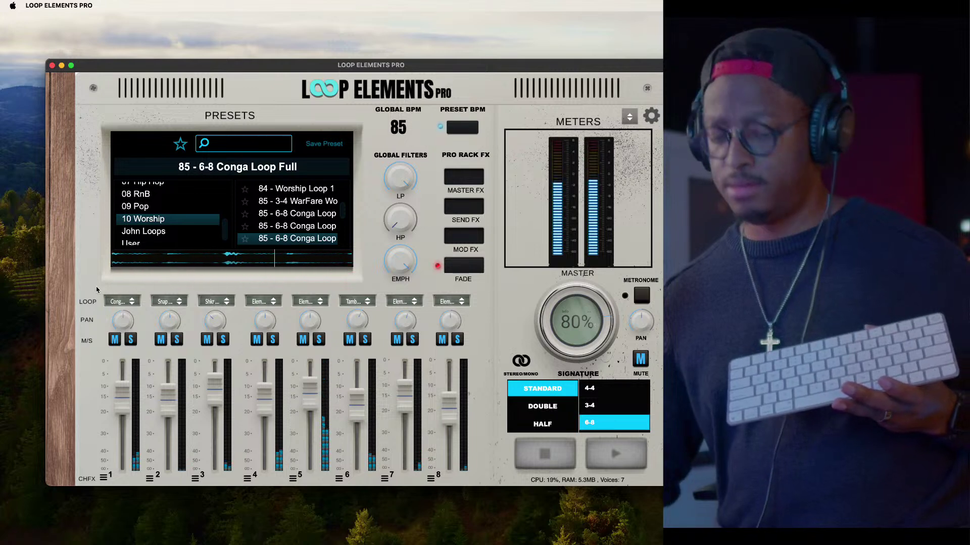
key("F1")
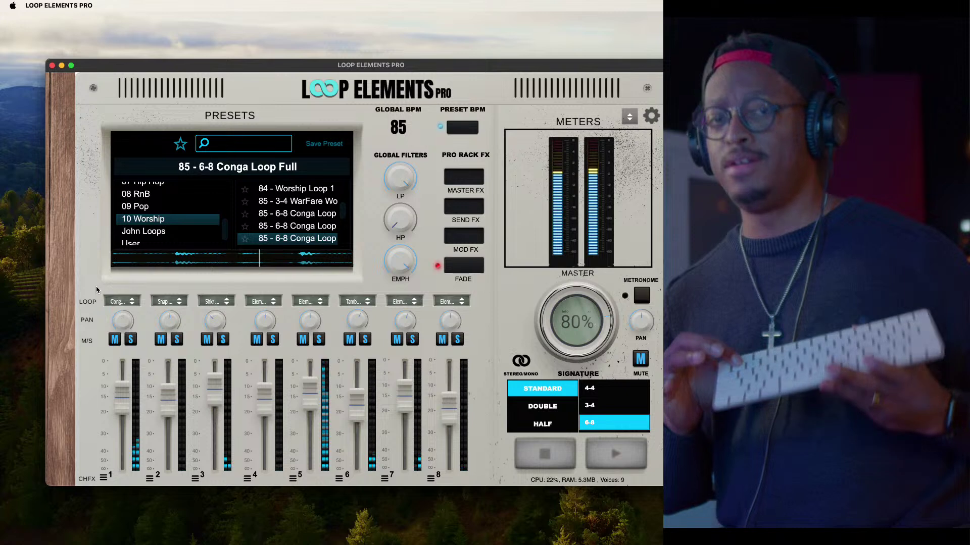
key("1")
key("2")
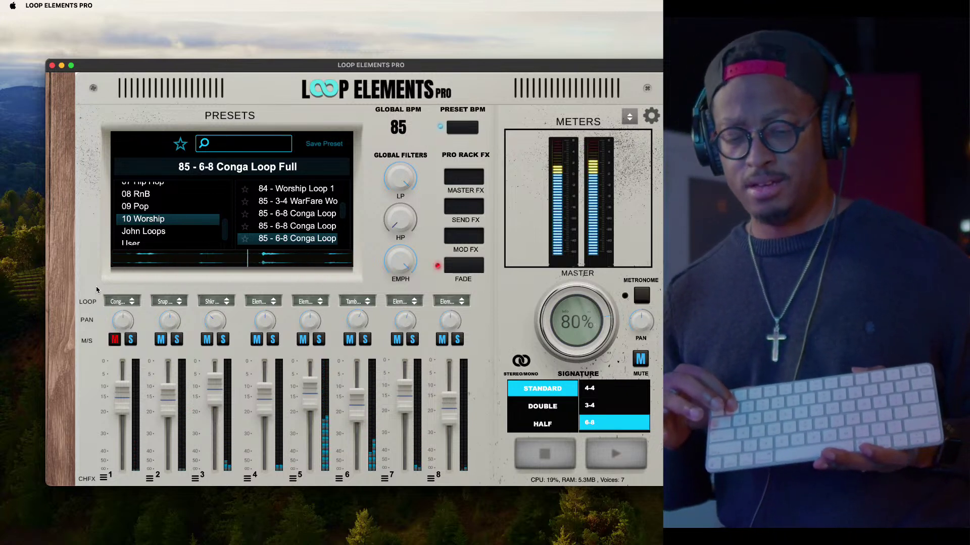
key("3")
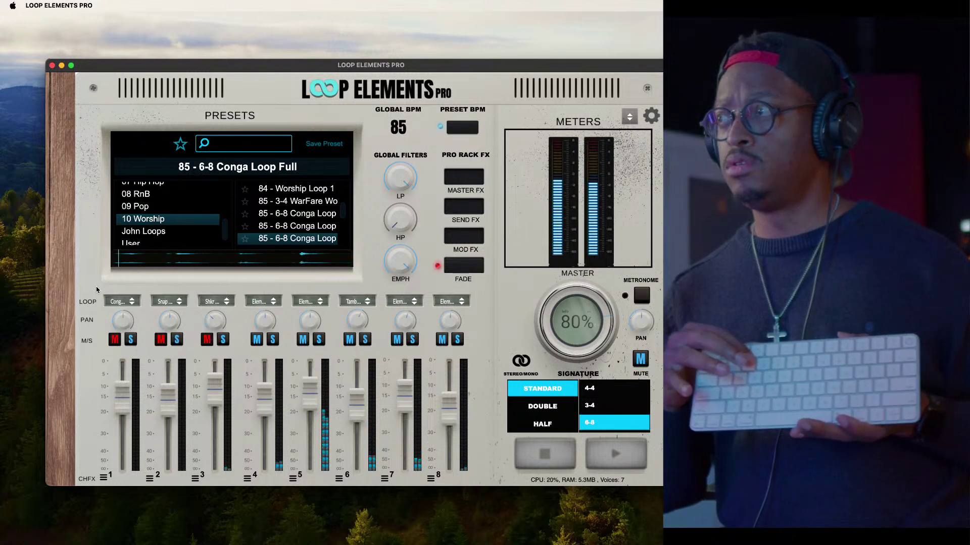
key("4")
key("5")
key("6")
key("7")
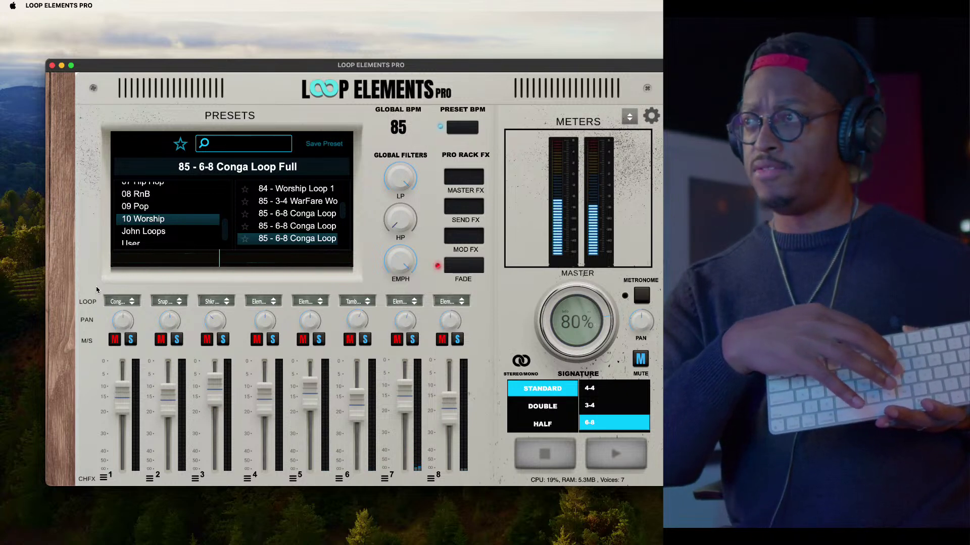
Unmute all eight loop channels in descending order down to channel 1
key("5")
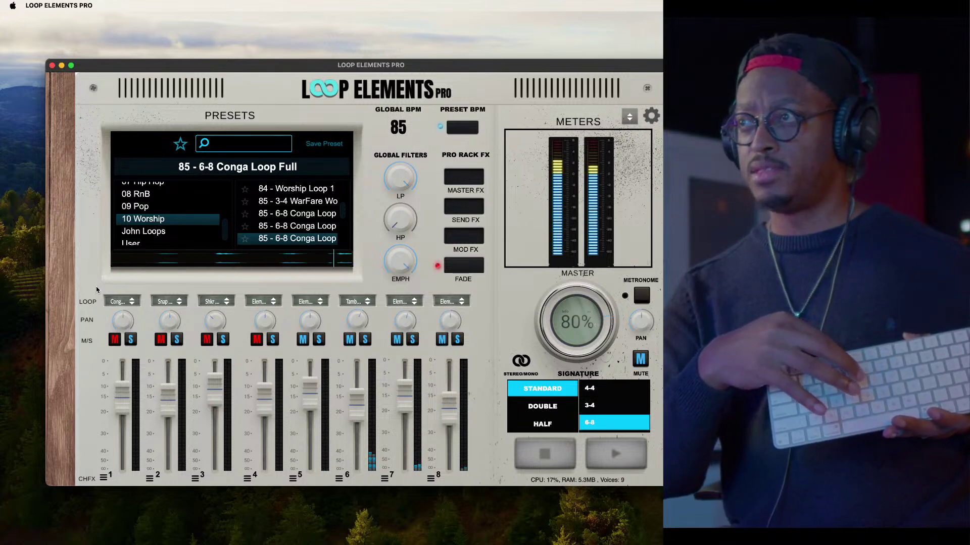
key("4")
key("3")
key("2")
key("1")
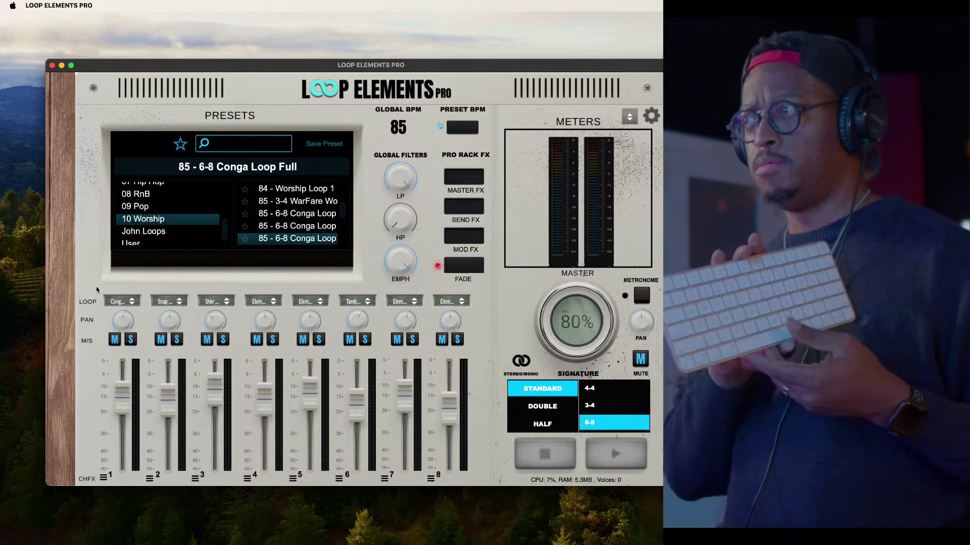
Start the loop playback briefly and stop it again
key("space")
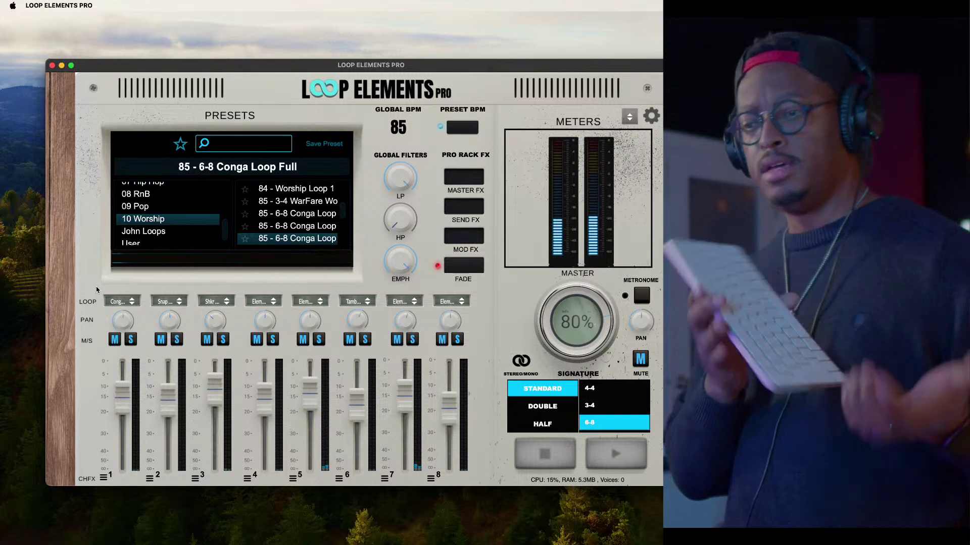
key("space")
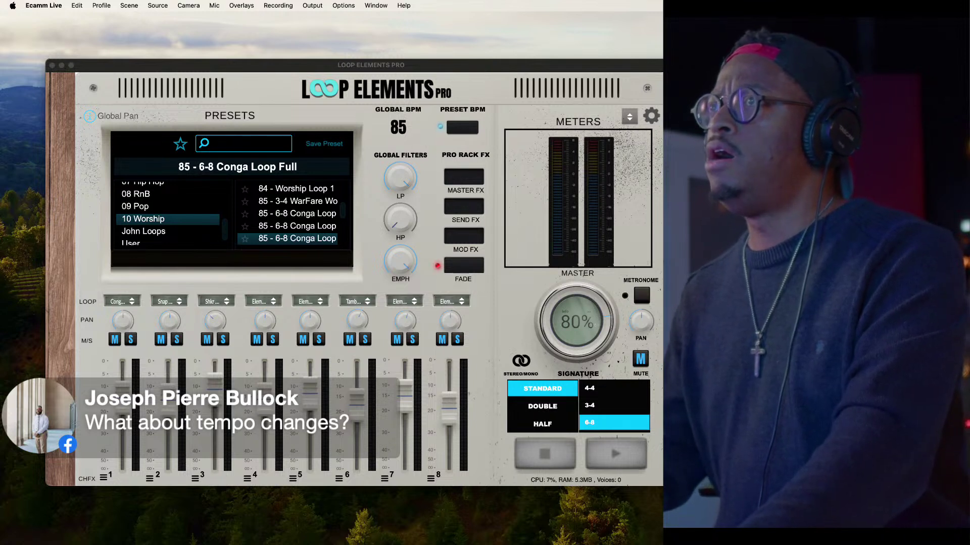
Return to Loop Elements Pro, start the loop, and raise the global BPM to 100
left_click(49, 102)
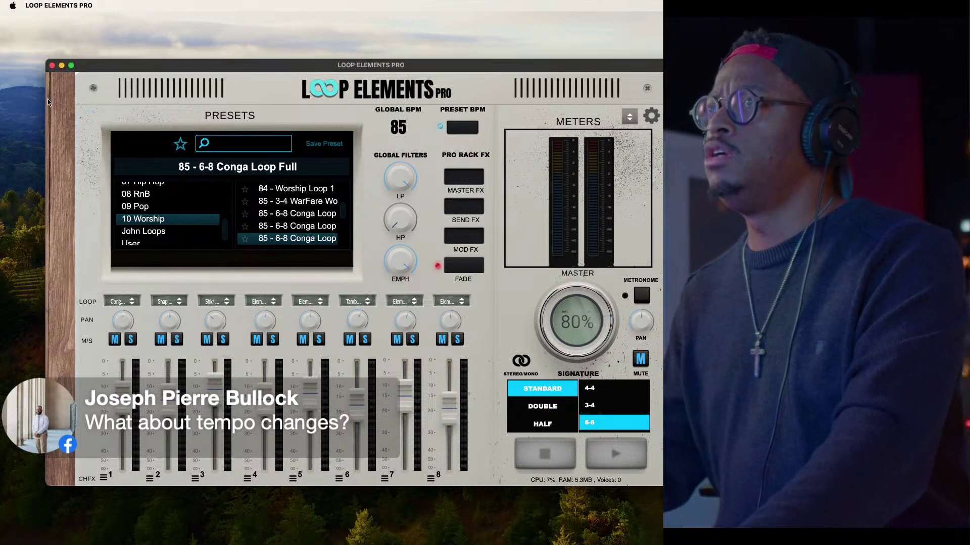
left_click(638, 468)
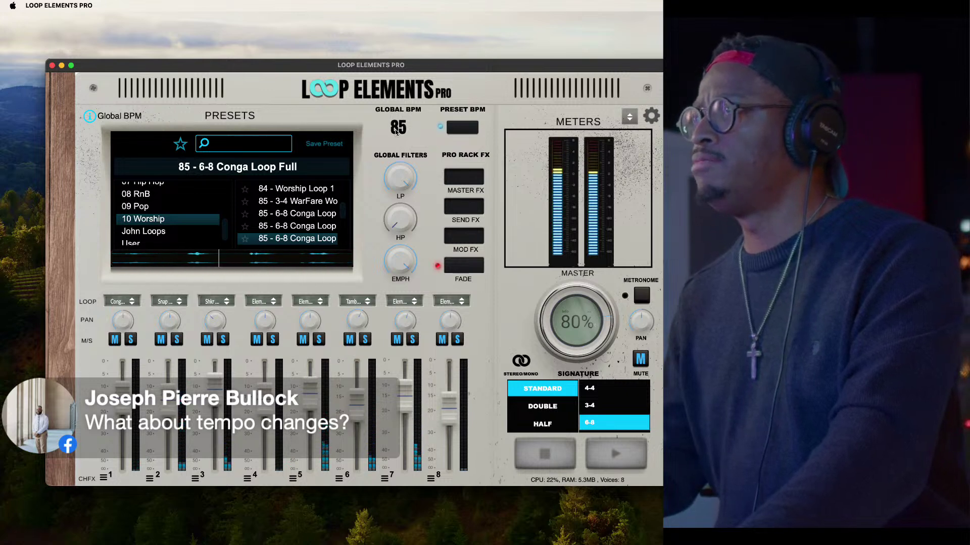
scroll(398, 129, "up", 5)
scroll(397, 130, "up", 1)
scroll(398, 130, "up", 9)
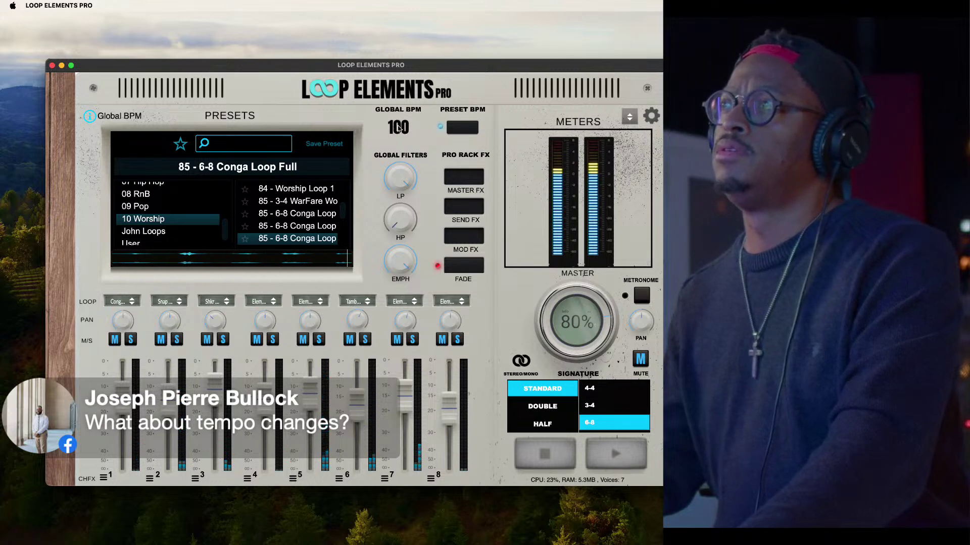
Lower the global BPM to 88 and stop the loop
scroll(398, 129, "down", 10)
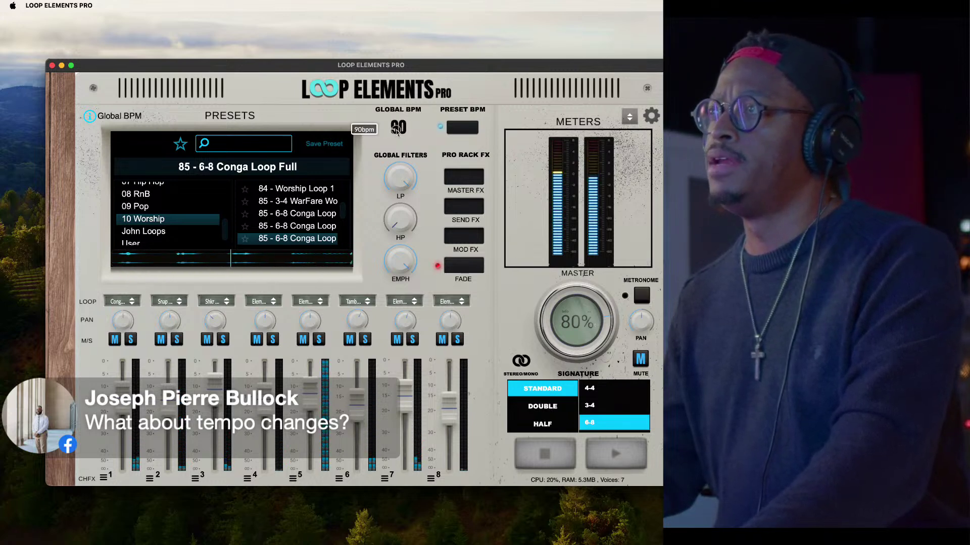
scroll(398, 131, "down", 2)
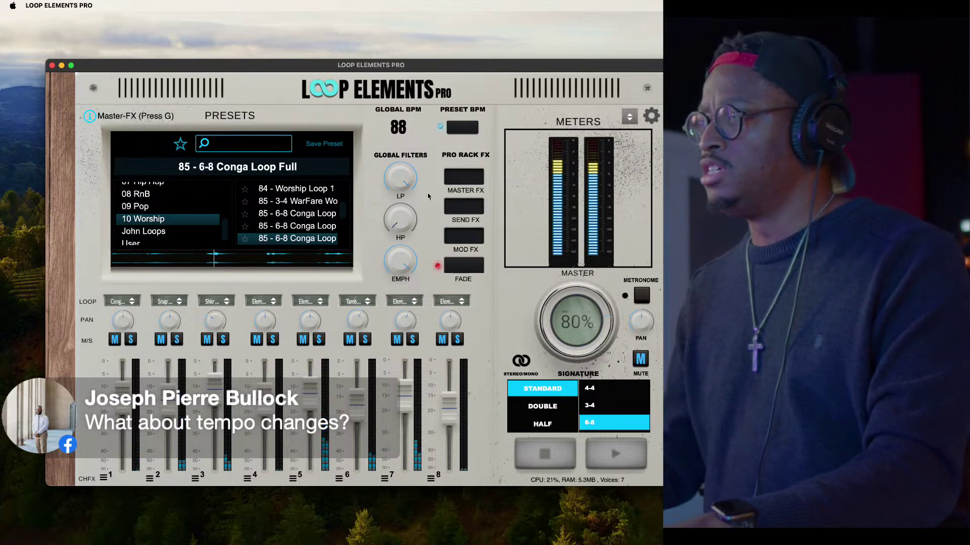
left_click(545, 453)
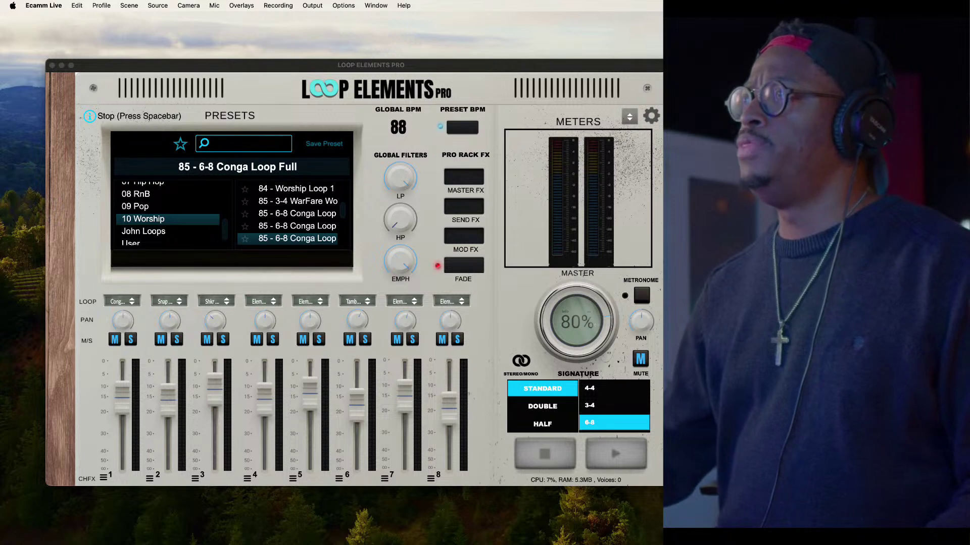
Move the Loop Elements Pro window slightly up and to the left on the current desktop
left_click(49, 96)
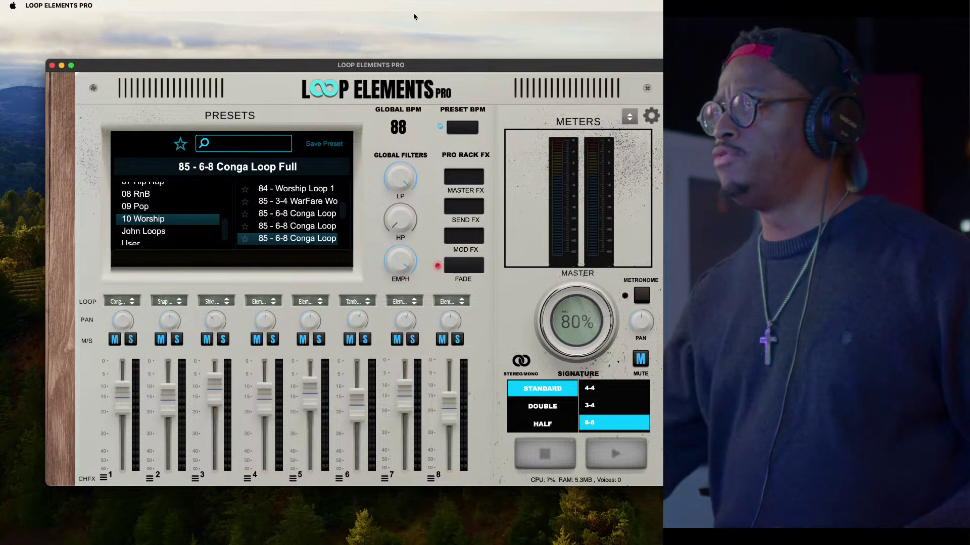
key("ctrl+Right")
key("ctrl+Left")
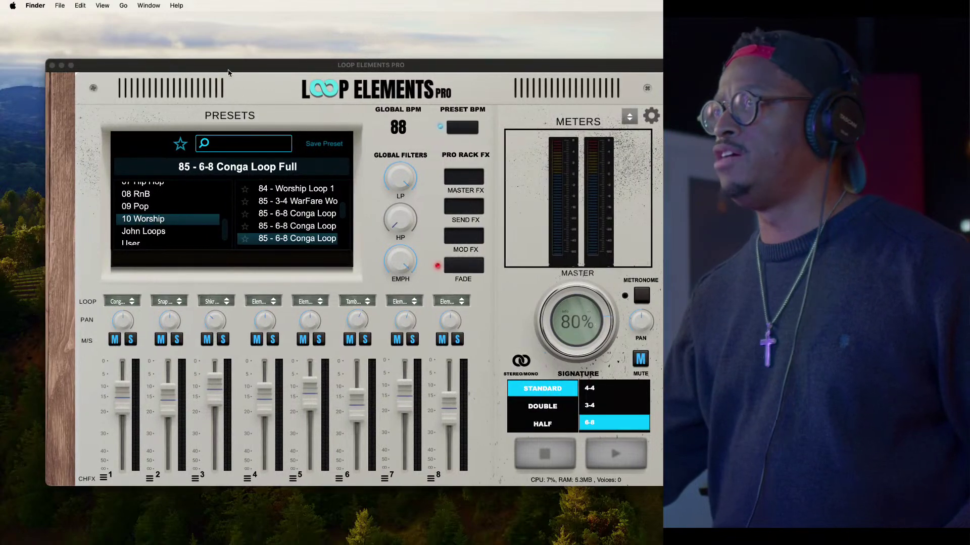
left_click_drag(227, 72, 201, 57)
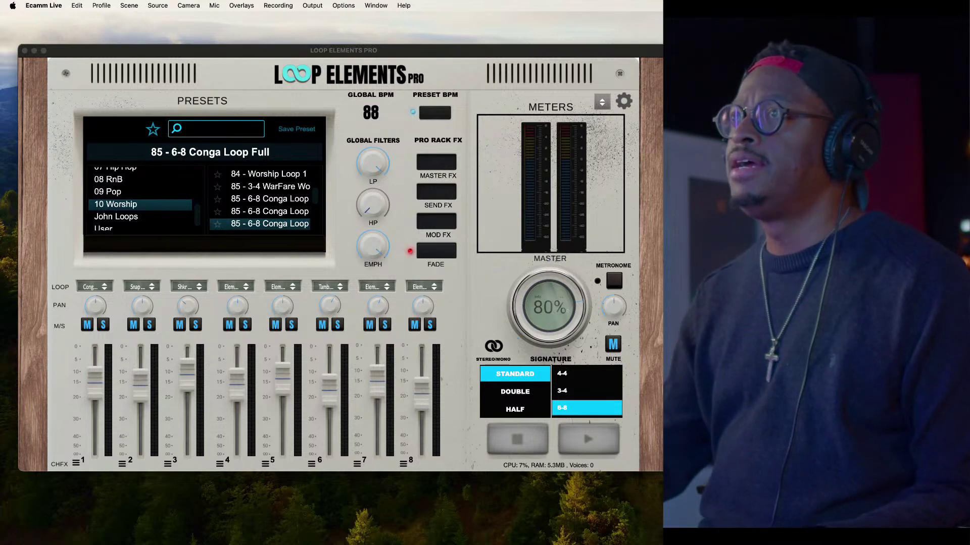
Bring the Peculiar Sounds V2 window in front of Loop Elements Pro and switch it to the Dark theme
left_click(32, 118)
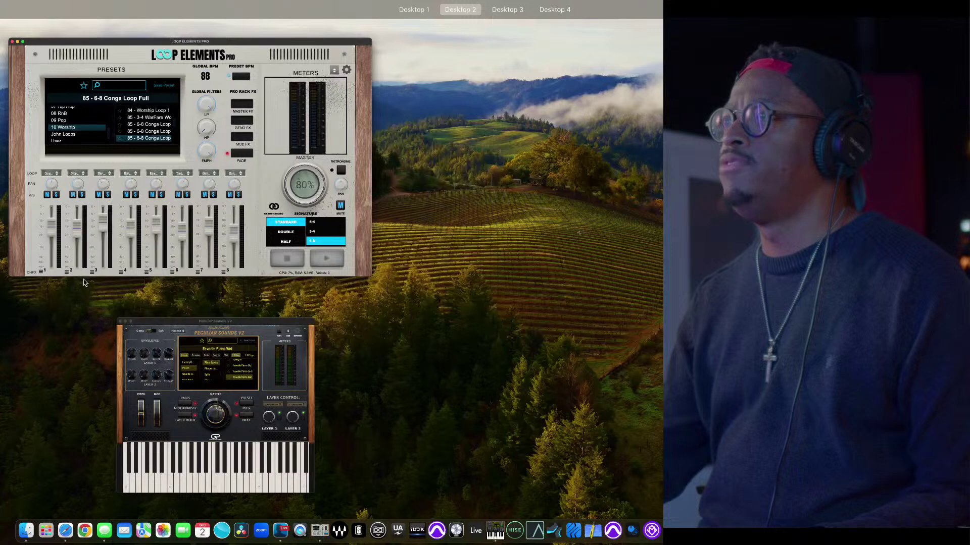
left_click_drag(331, 455, 328, 324)
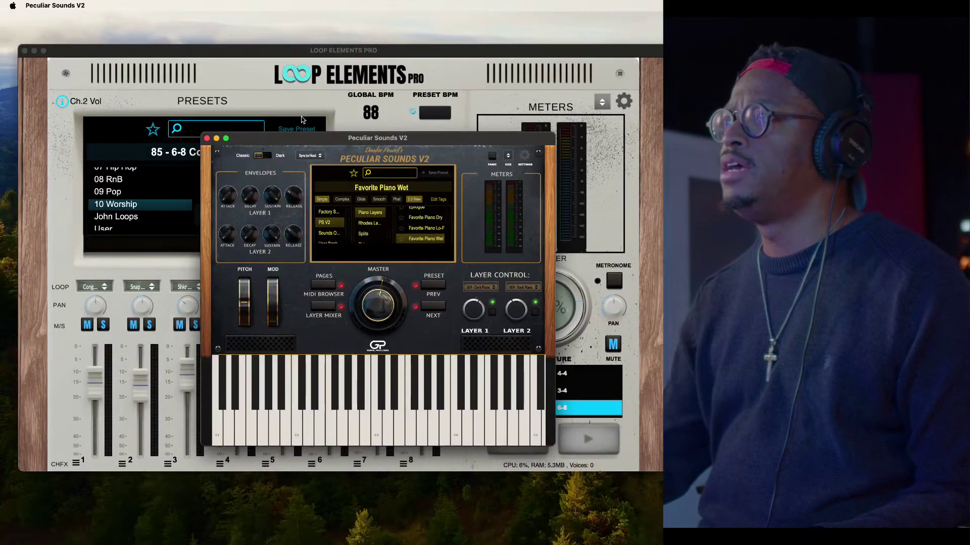
left_click(264, 157)
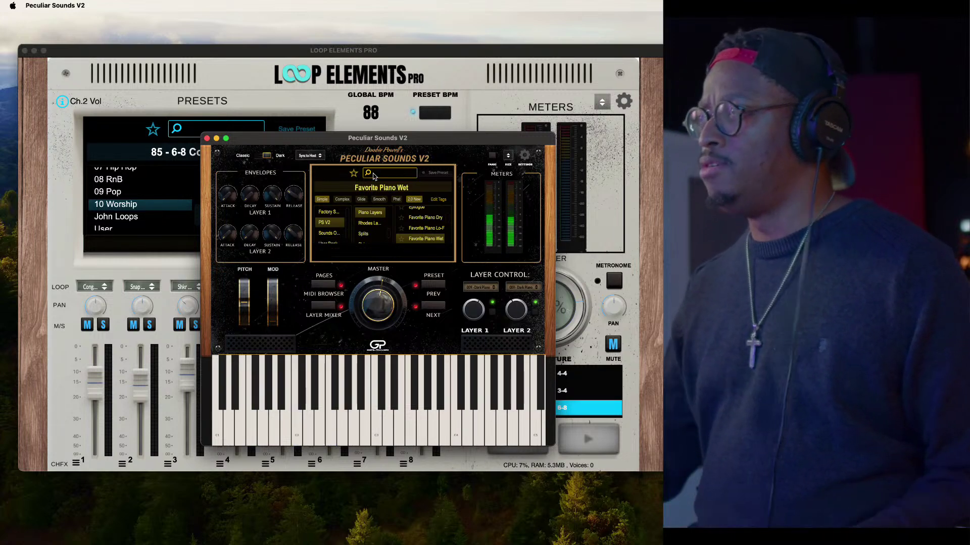
Set the Peculiar Sounds V2 interface size to 100% and move its window up and to the left
left_click(508, 156)
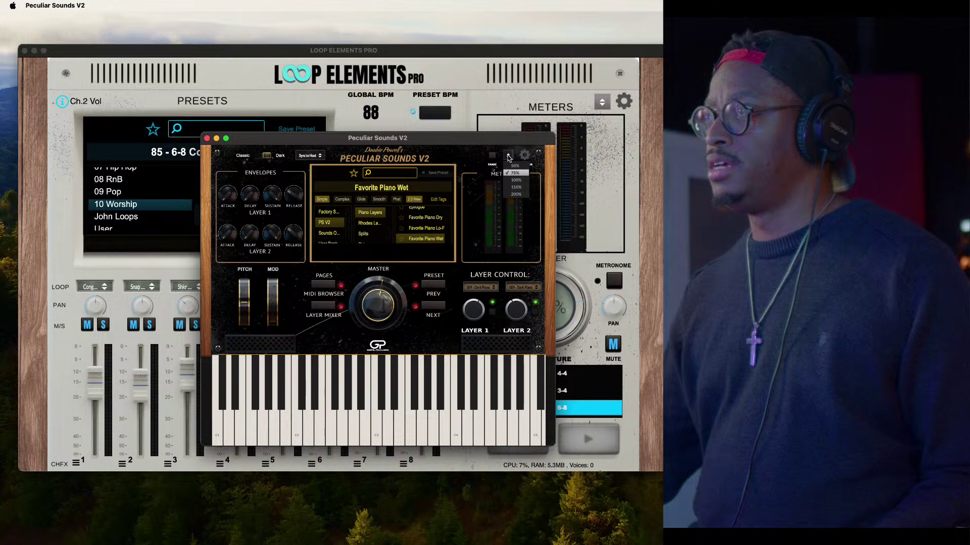
left_click(524, 180)
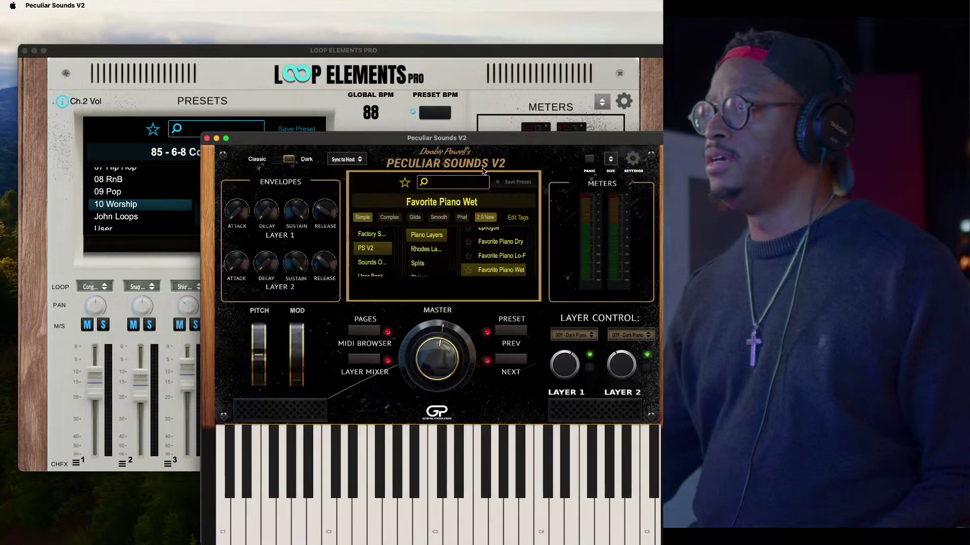
left_click_drag(480, 143, 402, 103)
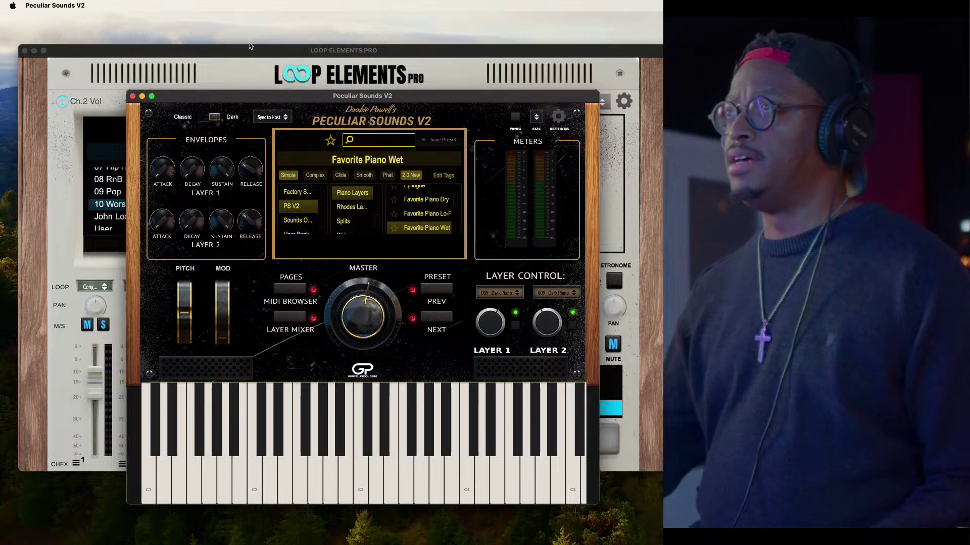
Switch to Loop Elements Pro and load the 80 - Perfect Worship preset from the 10 Worship category
left_click(238, 50)
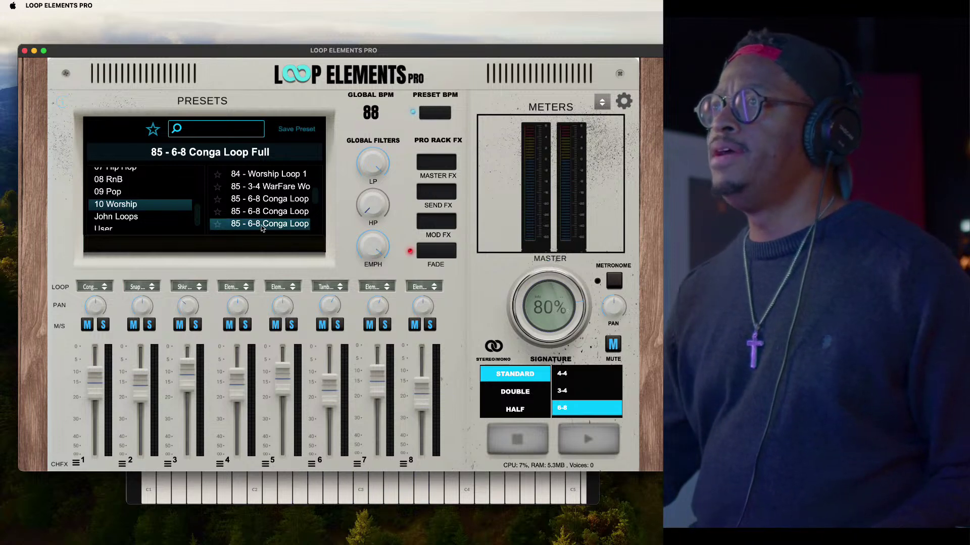
scroll(262, 229, "down", 4)
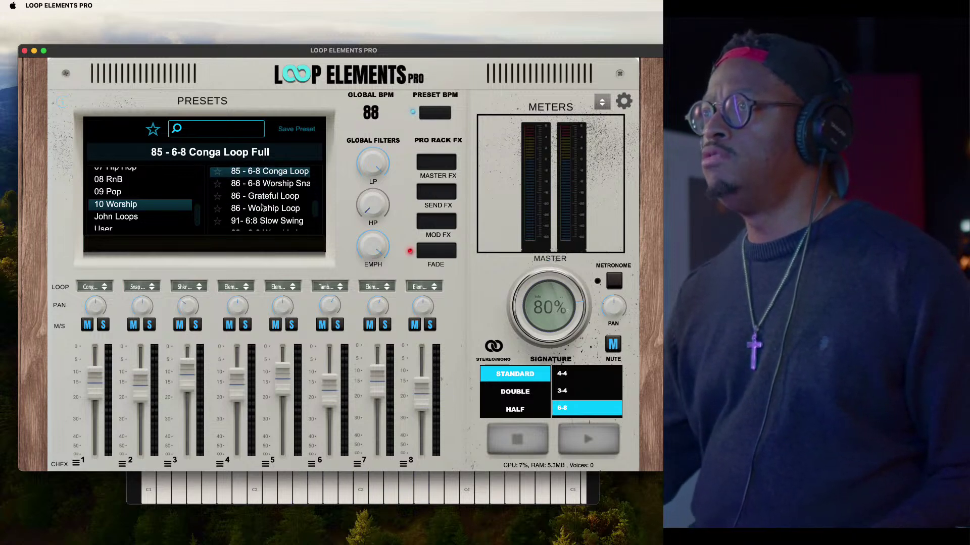
scroll(262, 207, "up", 5)
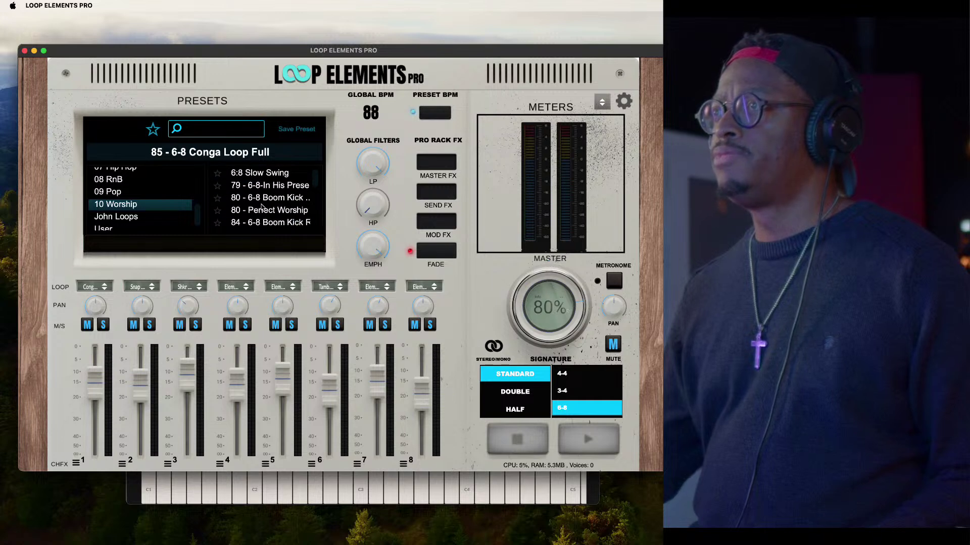
scroll(269, 194, "up", 1)
left_click(268, 203)
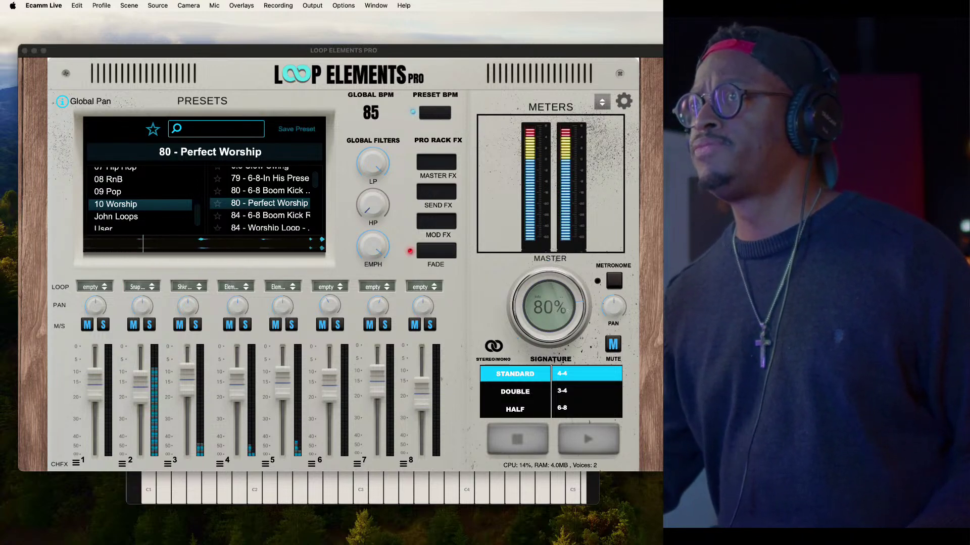
Load the 84 - 6-8 Boom Kick Rudiments preset while the loop is playing, and stop playback
left_click(30, 223)
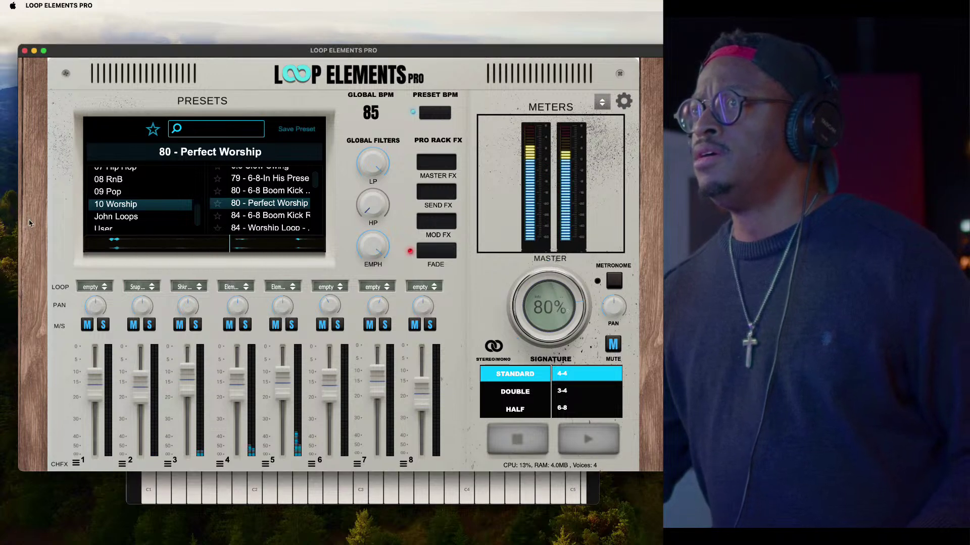
left_click(262, 215)
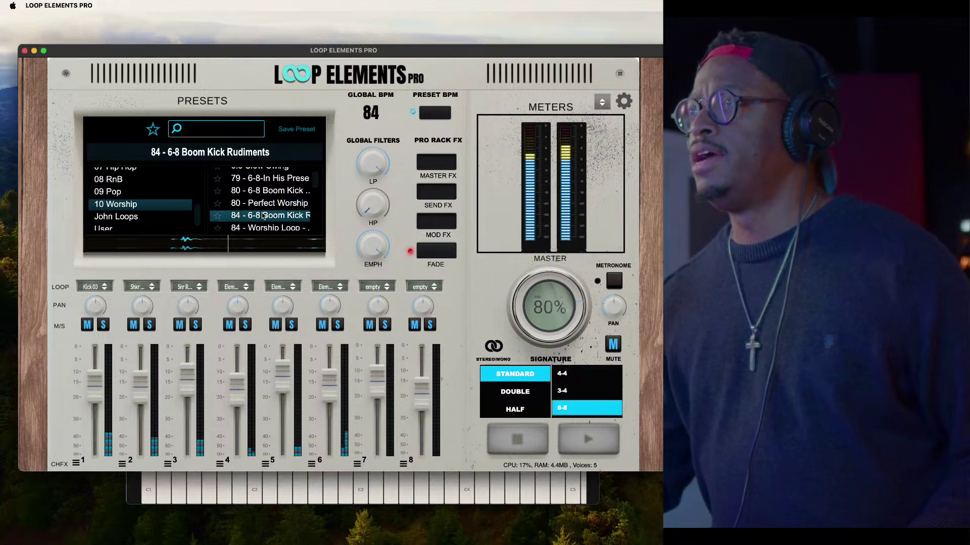
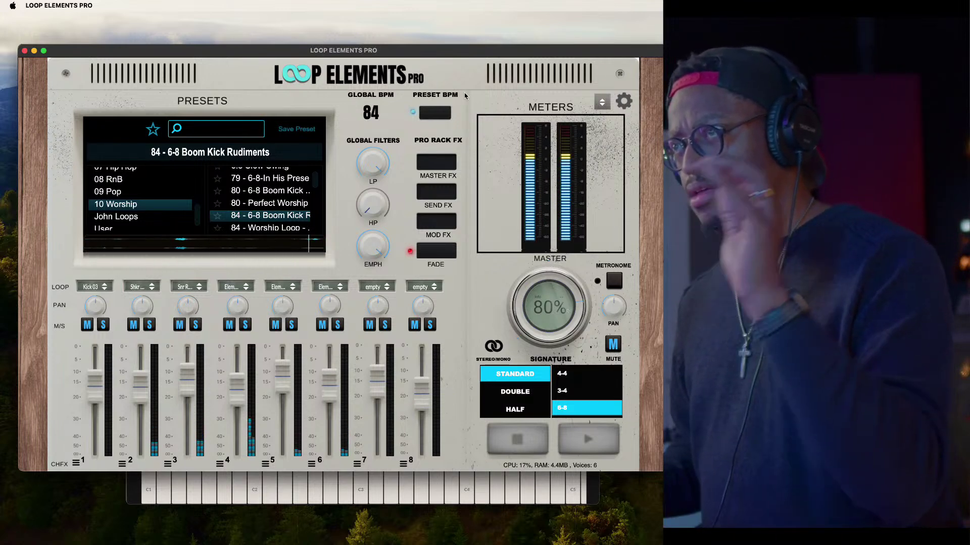
key("space")
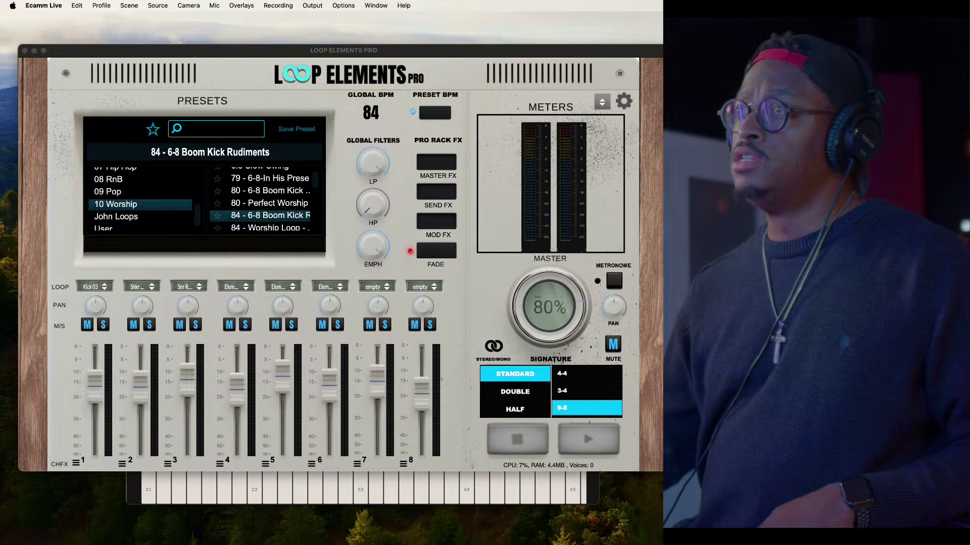
Open the 05 Trap preset category, play 120 - Trap Beat 1, and stop it
left_click(199, 212)
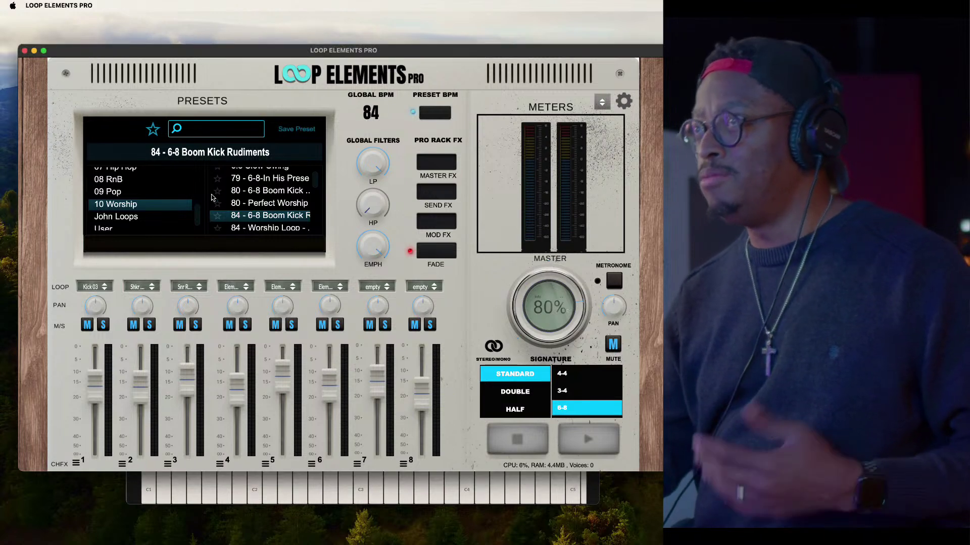
scroll(163, 198, "up", 4)
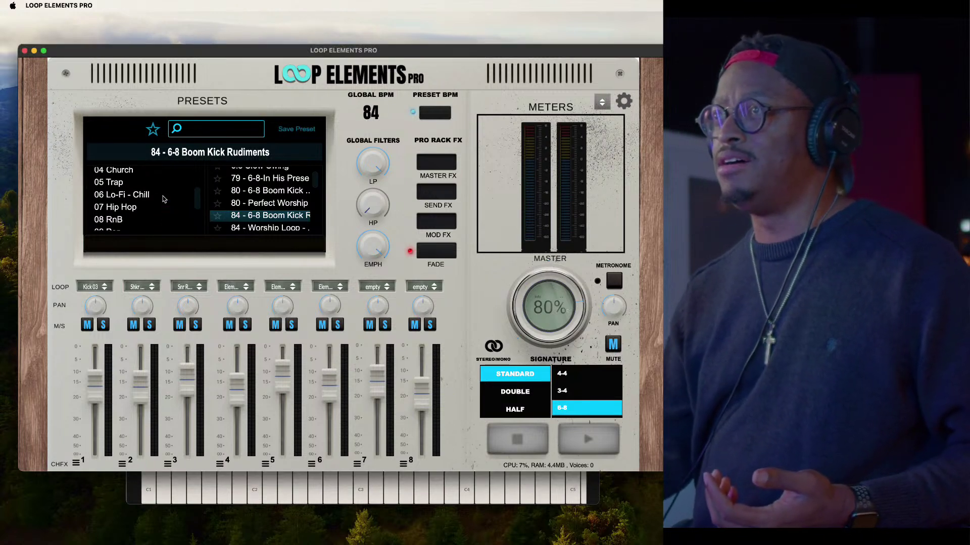
scroll(163, 199, "up", 2)
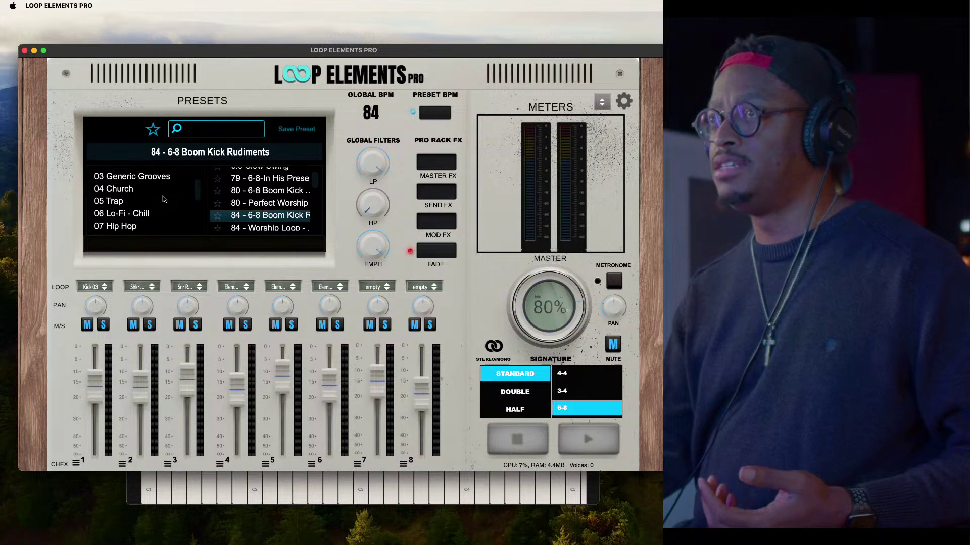
left_click(163, 199)
left_click(145, 211)
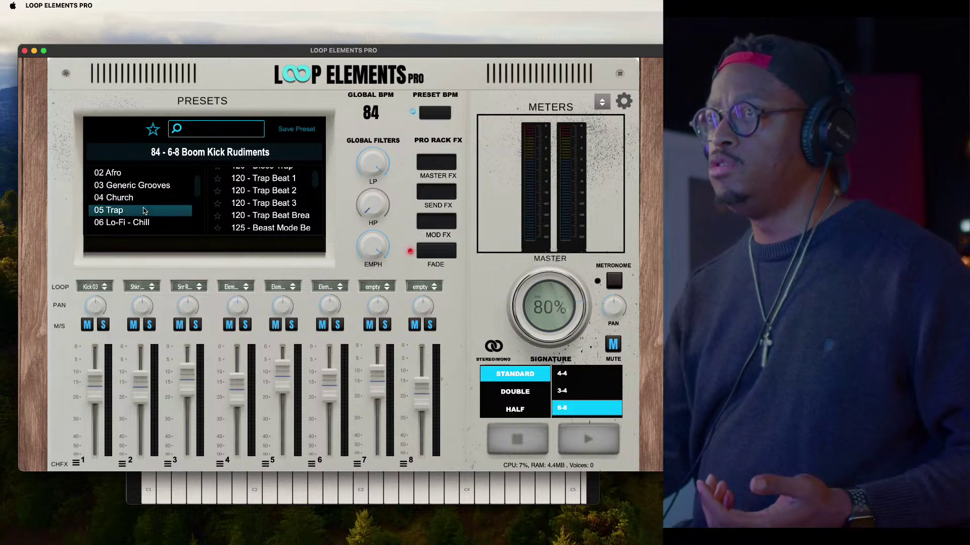
left_click(266, 184)
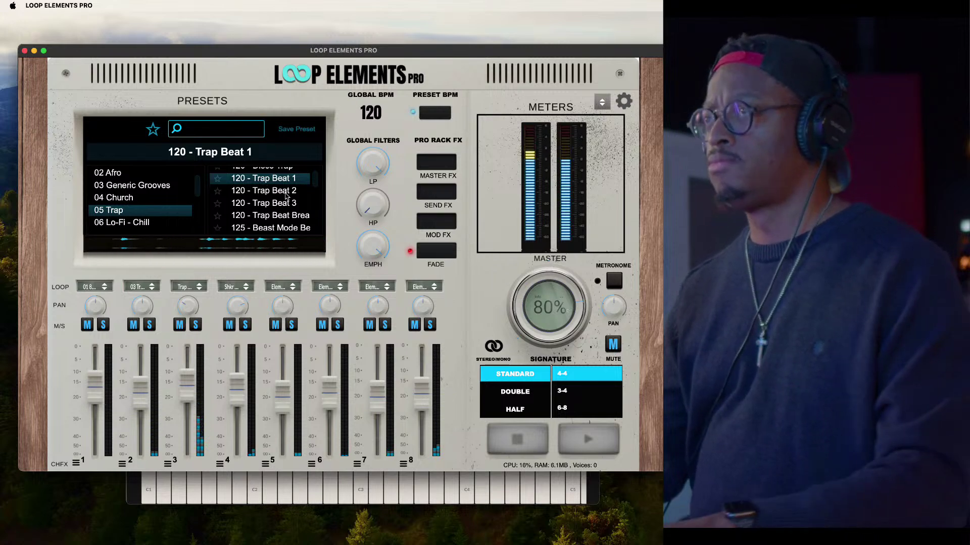
key("space")
Audition the 125 - Beast Mode Beat 1 preset and replace it with 125 - Super Epic Beat
scroll(268, 212, "down", 1)
left_click(266, 216)
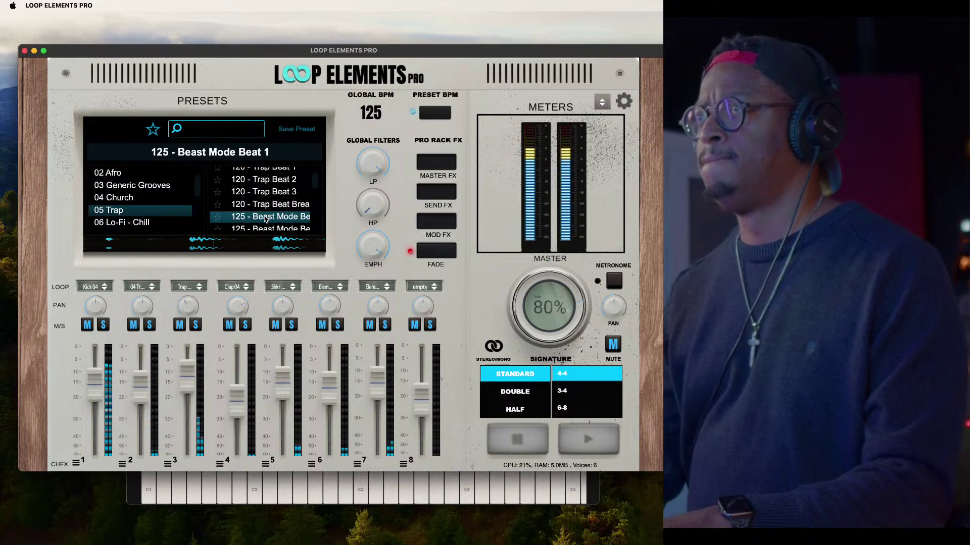
key("space")
scroll(268, 209, "down", 3)
left_click(271, 191)
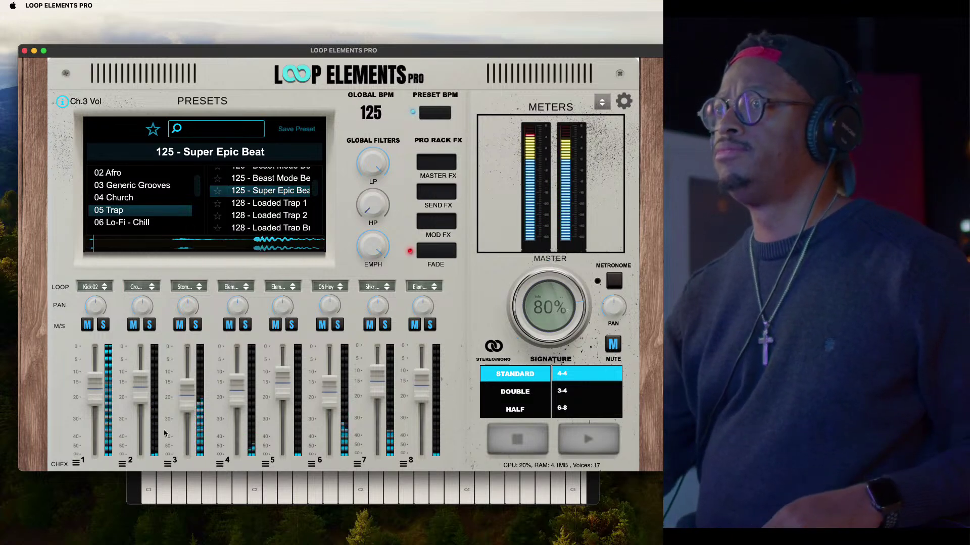
Switch to Peculiar Sounds V2, audition Oh Pad from the Glide Synths category, and load My Story
left_click(135, 499)
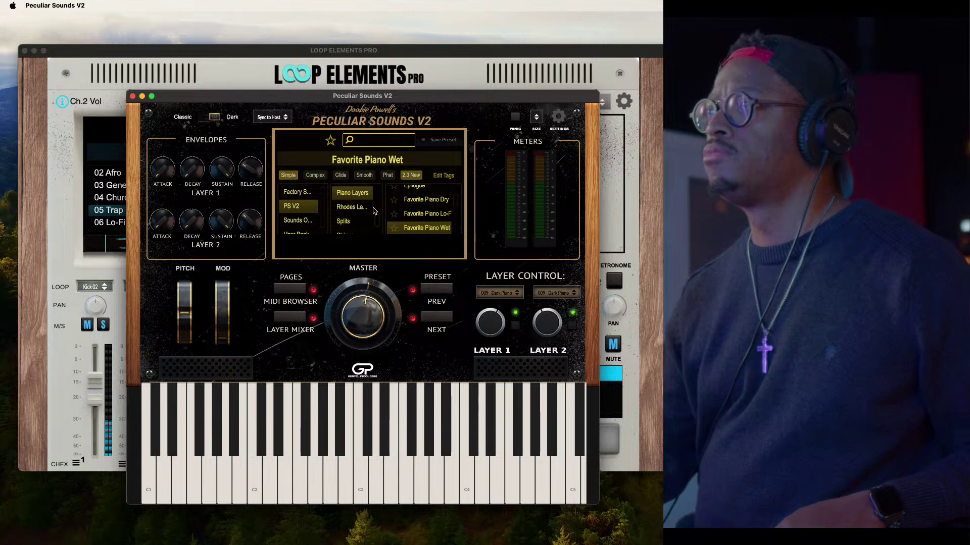
scroll(409, 204, "up", 2)
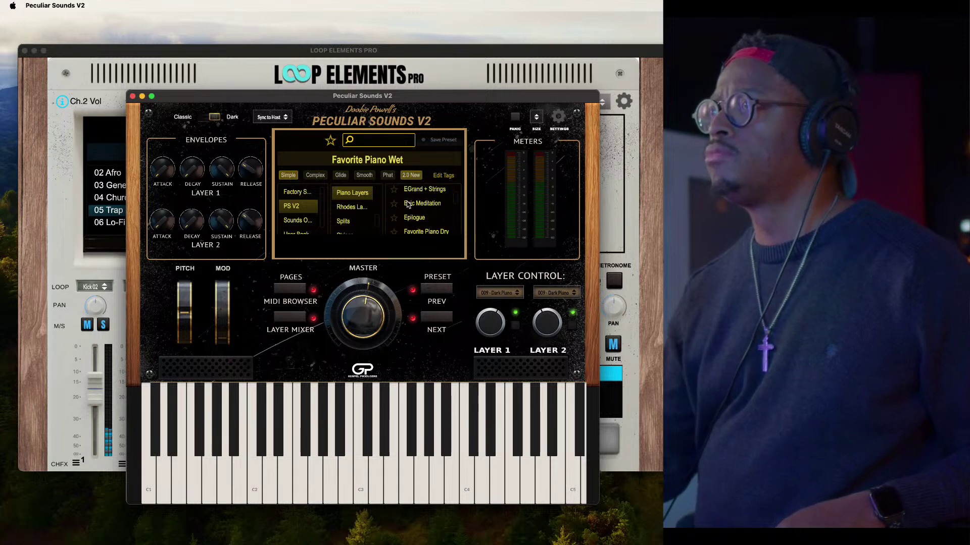
scroll(364, 208, "up", 3)
scroll(363, 208, "up", 1)
left_click(363, 206)
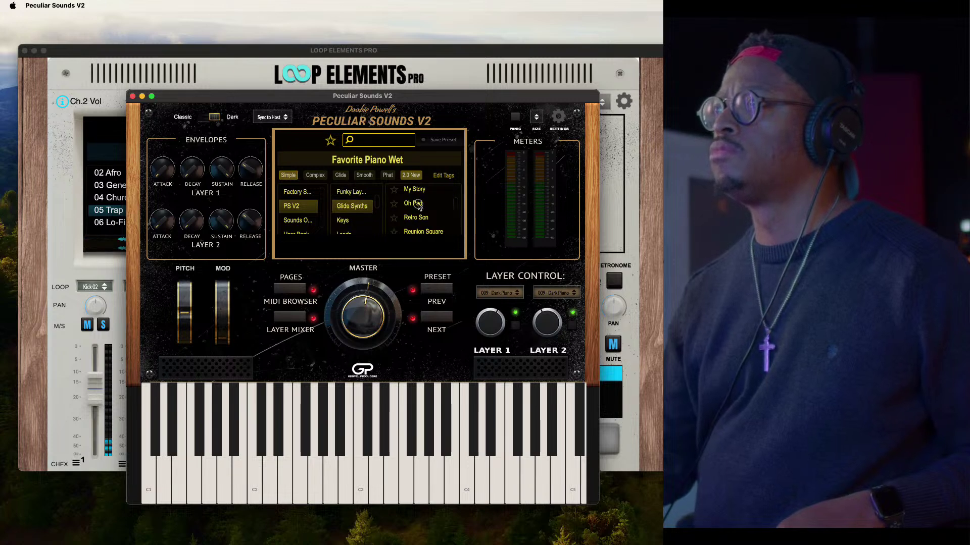
left_click(419, 204)
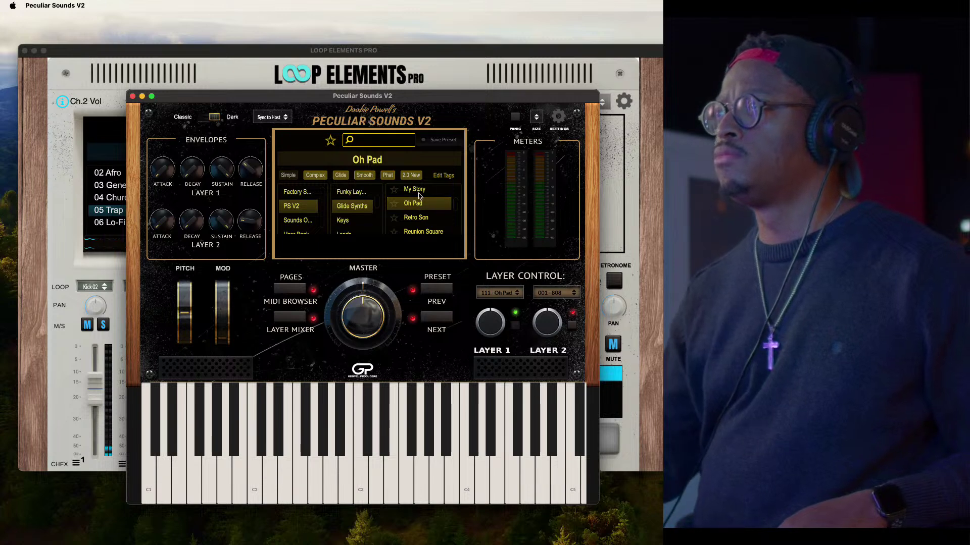
left_click(420, 192)
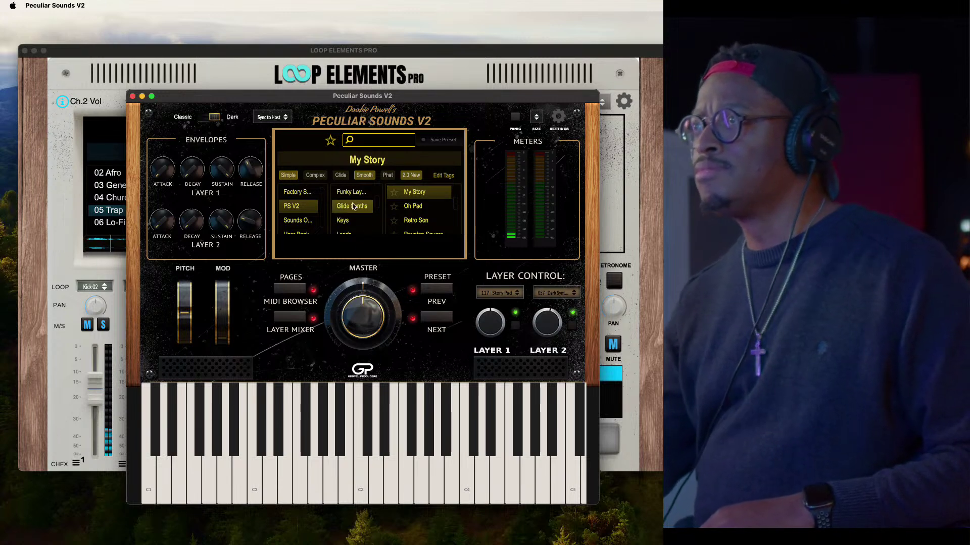
Open the Arps category of the PS V2 library and move the Peculiar Sounds V2 window slightly up
scroll(353, 206, "up", 2)
left_click(343, 193)
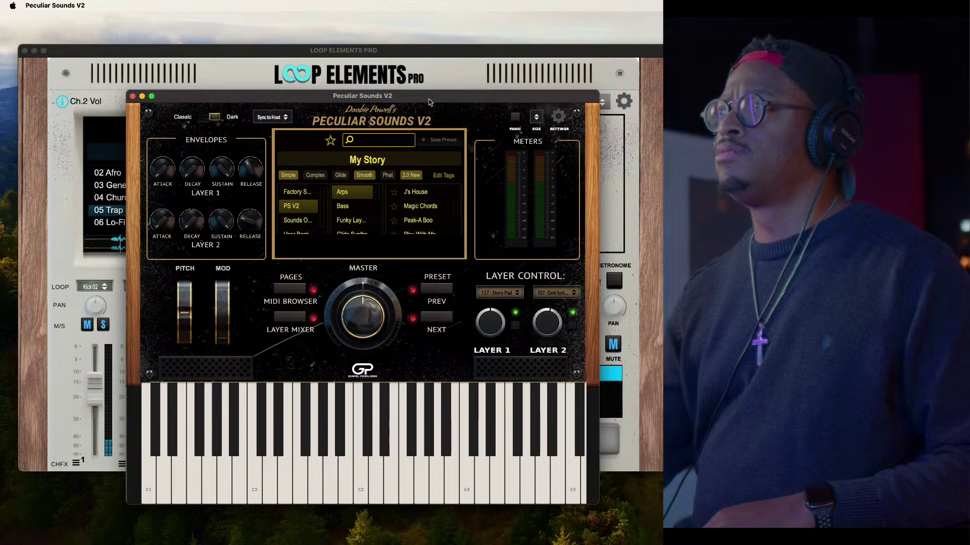
left_click_drag(429, 98, 431, 63)
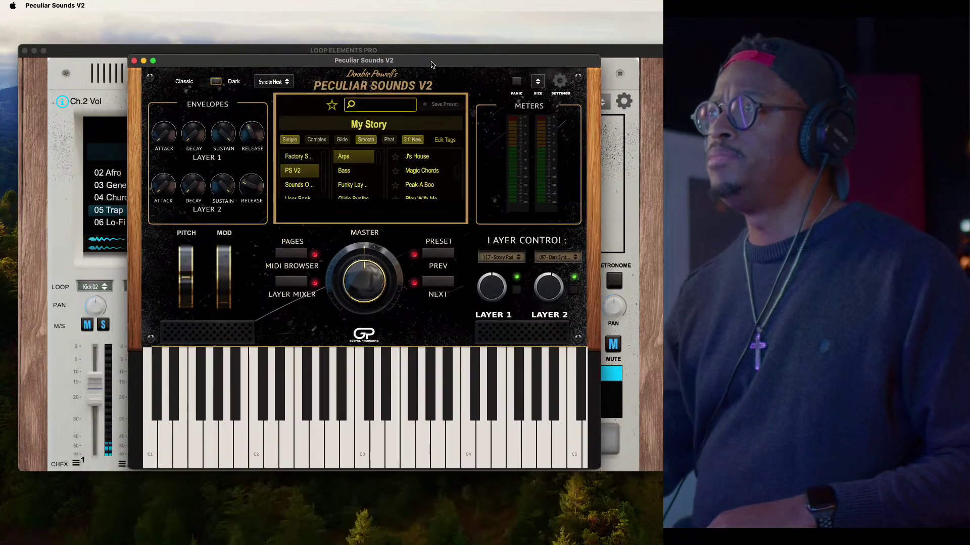
Change the Peculiar Sounds V2 tempo from host sync to 125 BPM
left_click(287, 82)
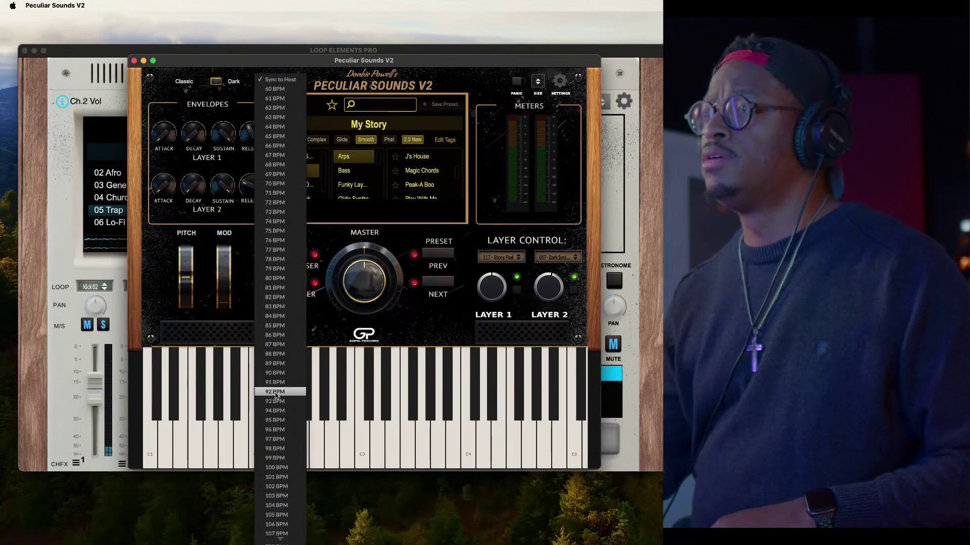
scroll(276, 404, "down", 10)
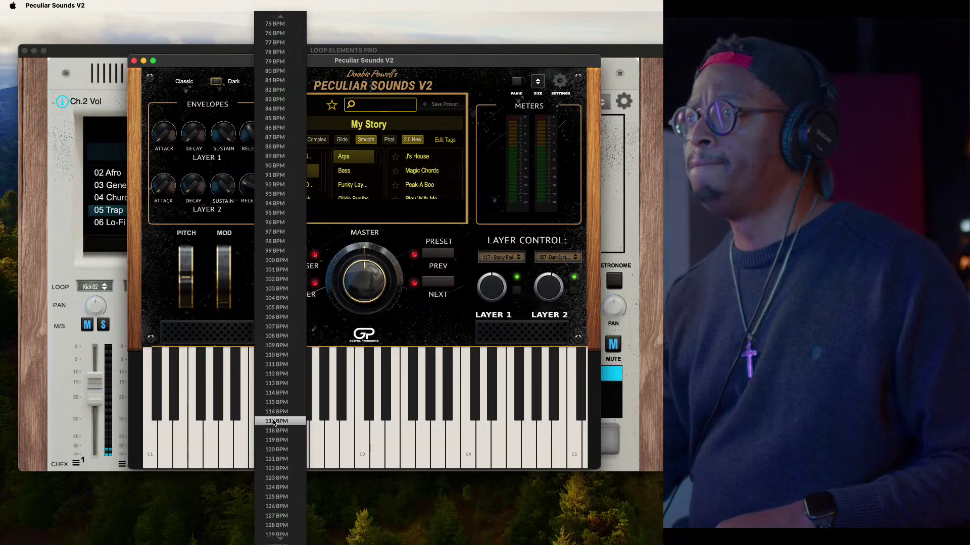
left_click(270, 471)
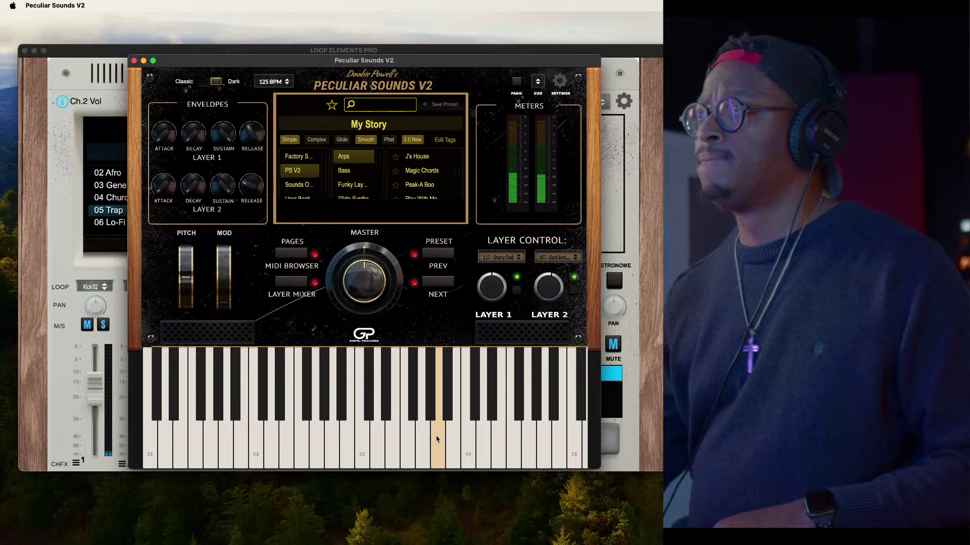
Audition the Peak-A Boo and Play With Me arps, and load the Pocket Orchestra preset
left_click(424, 188)
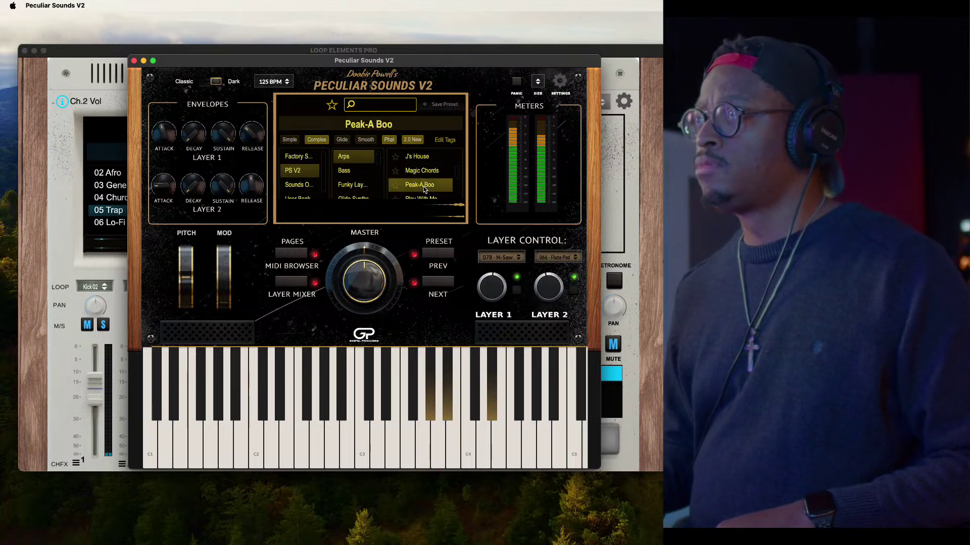
scroll(426, 187, "down", 2)
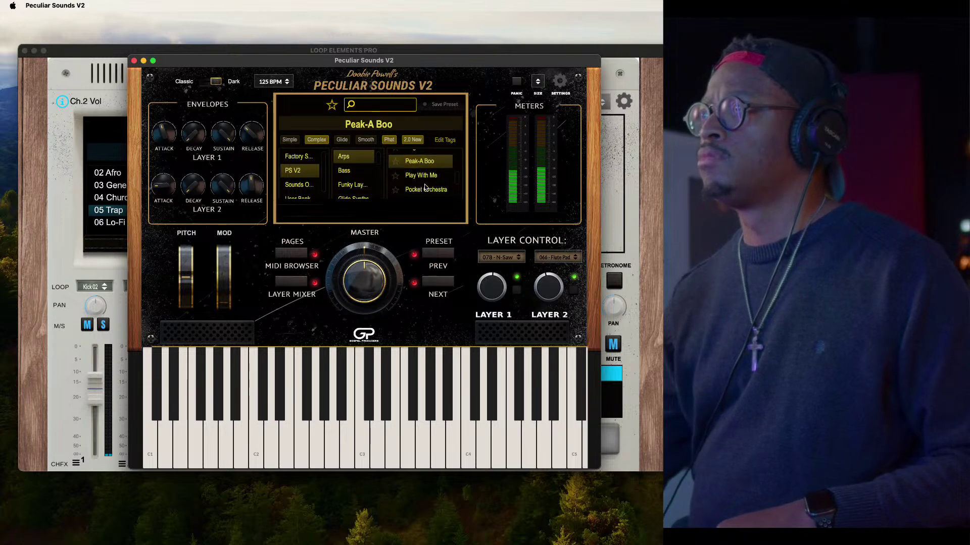
left_click(424, 175)
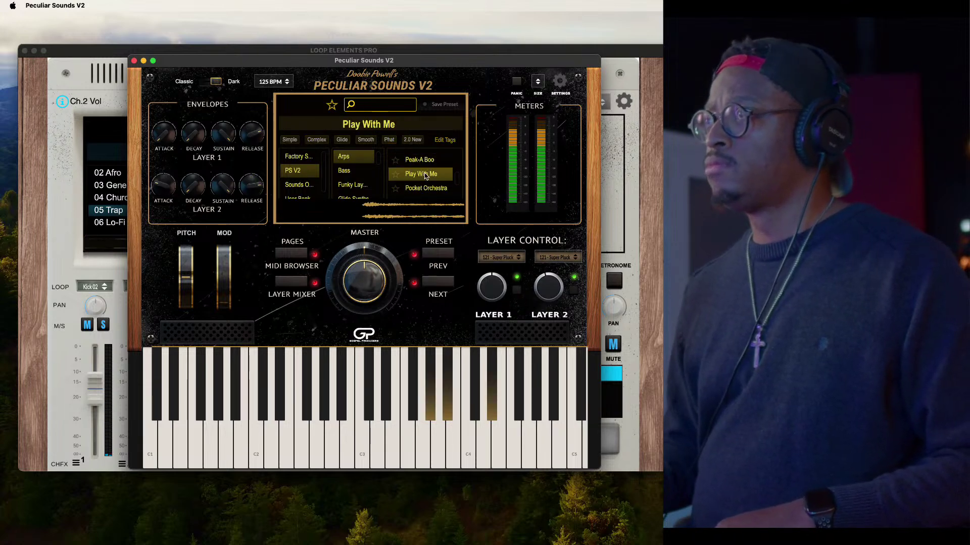
scroll(425, 172, "down", 1)
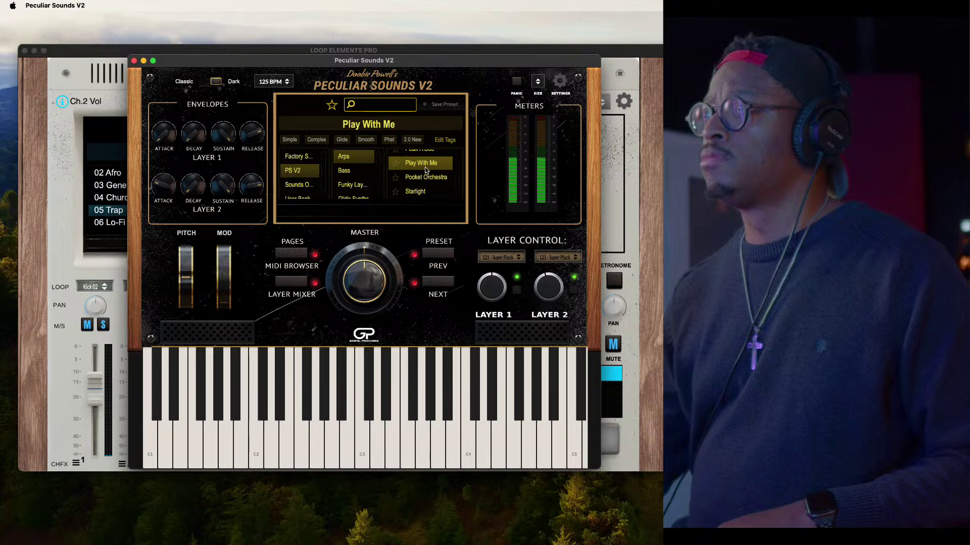
left_click(426, 177)
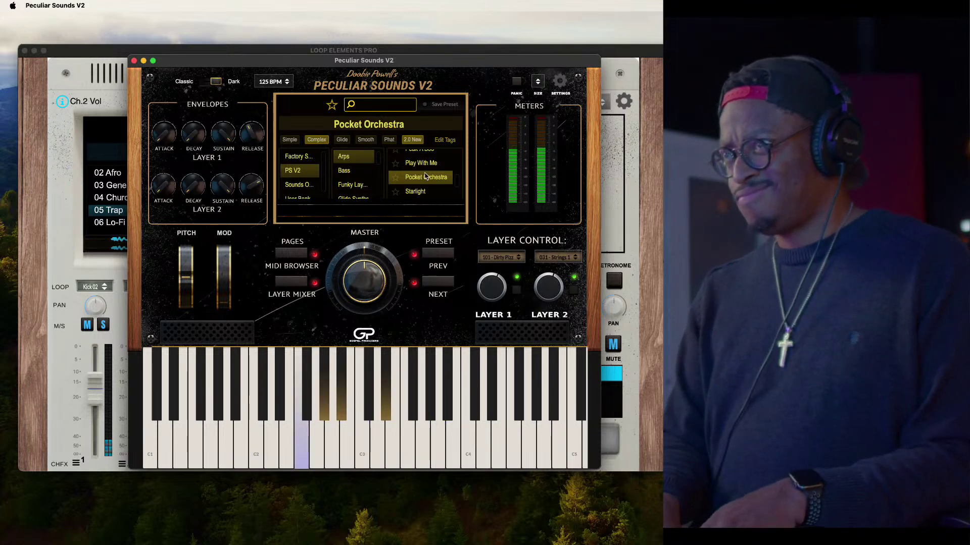
Bring Loop Elements Pro forward briefly, return to Peculiar Sounds V2, and load Massive Bass from the Bass category
left_click(93, 72)
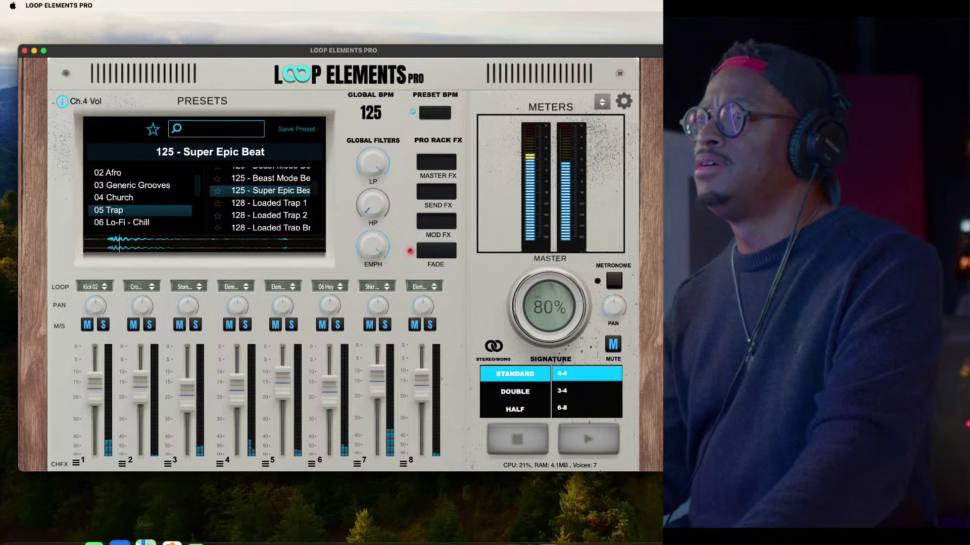
mouse_move(167, 536)
left_click(508, 525)
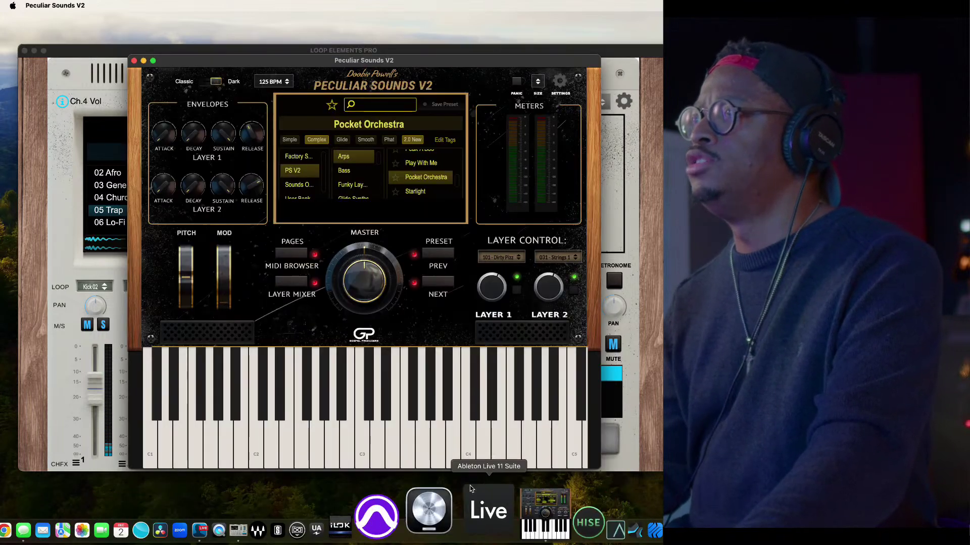
left_click(348, 171)
left_click(428, 163)
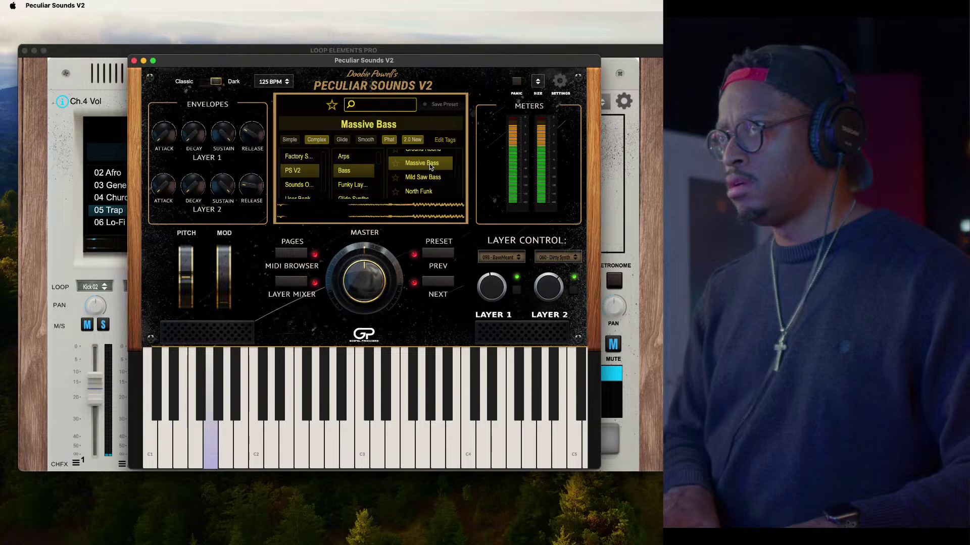
Switch to Loop Elements Pro, stop the loop playback, and look through the Trap presets
left_click(125, 86)
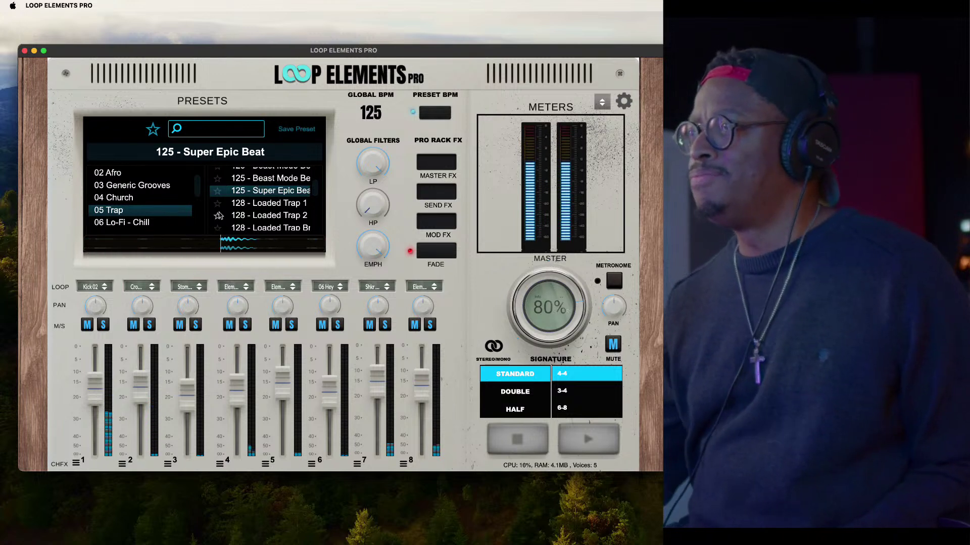
left_click(514, 451)
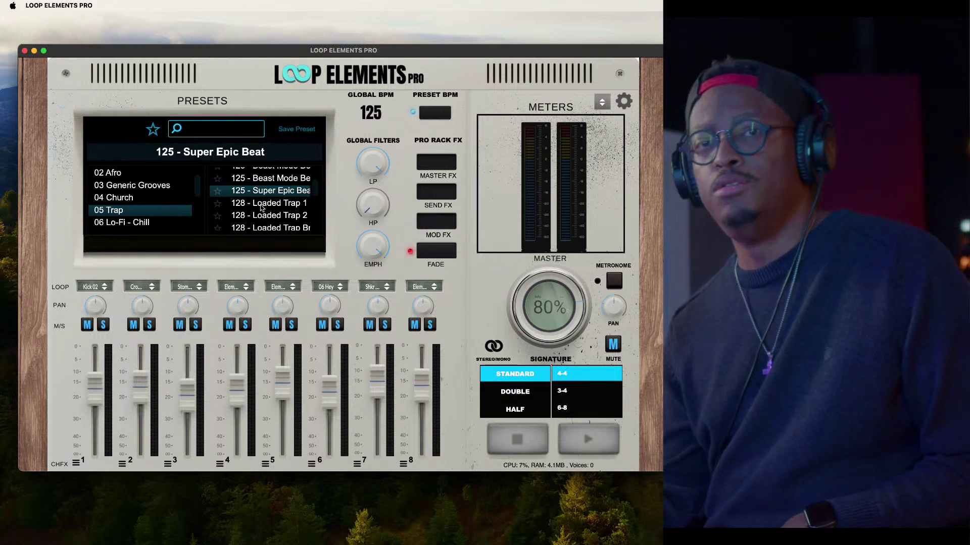
scroll(281, 207, "up", 2)
scroll(282, 214, "down", 5)
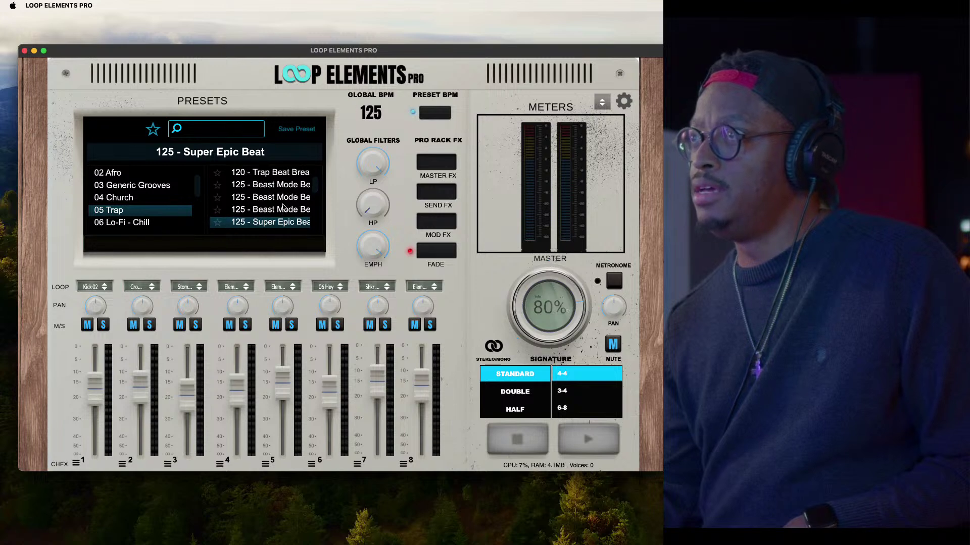
scroll(282, 207, "down", 3)
scroll(281, 207, "up", 10)
scroll(281, 207, "down", 10)
scroll(281, 207, "up", 1)
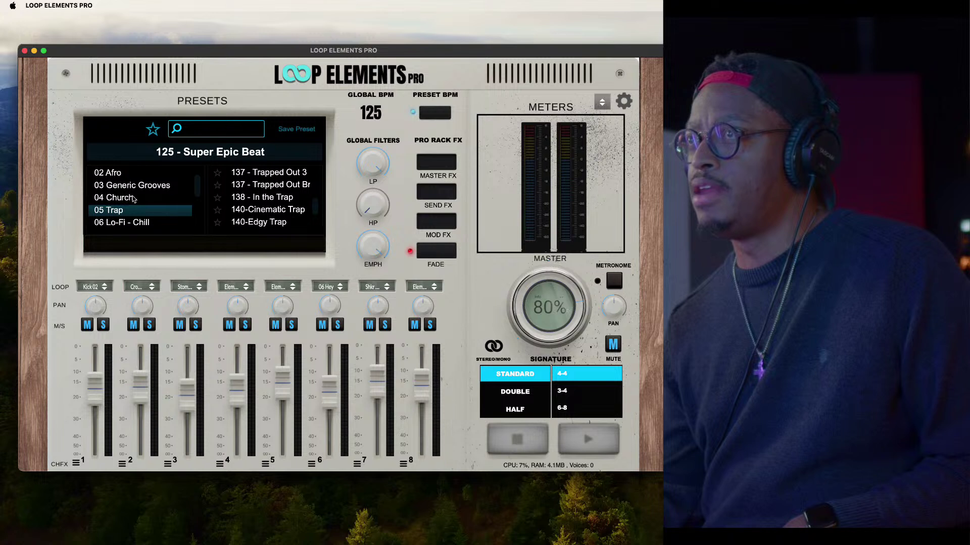
Load the 90 - Chill Lofi preset from the 06 Lo-Fi - Chill category
scroll(140, 210, "down", 1)
scroll(139, 208, "down", 1)
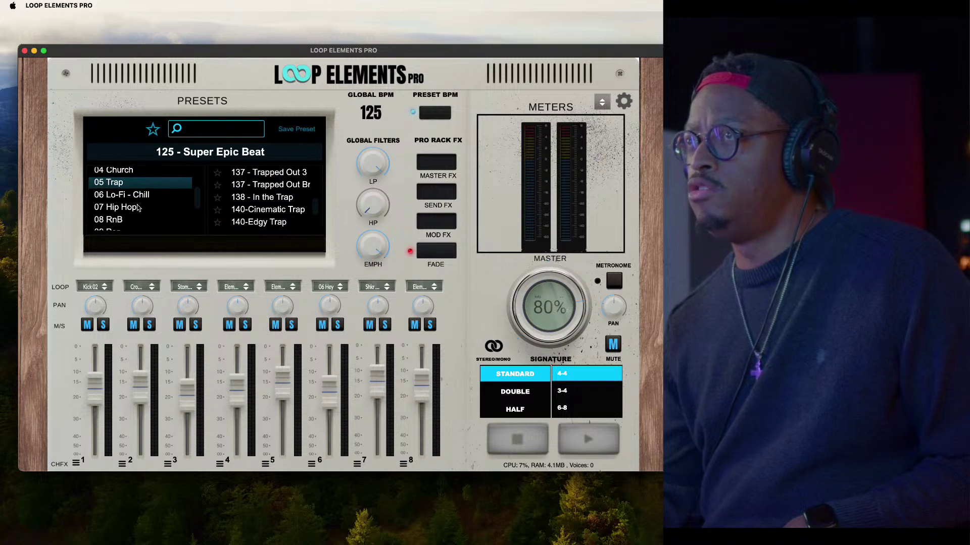
left_click(139, 195)
left_click(263, 198)
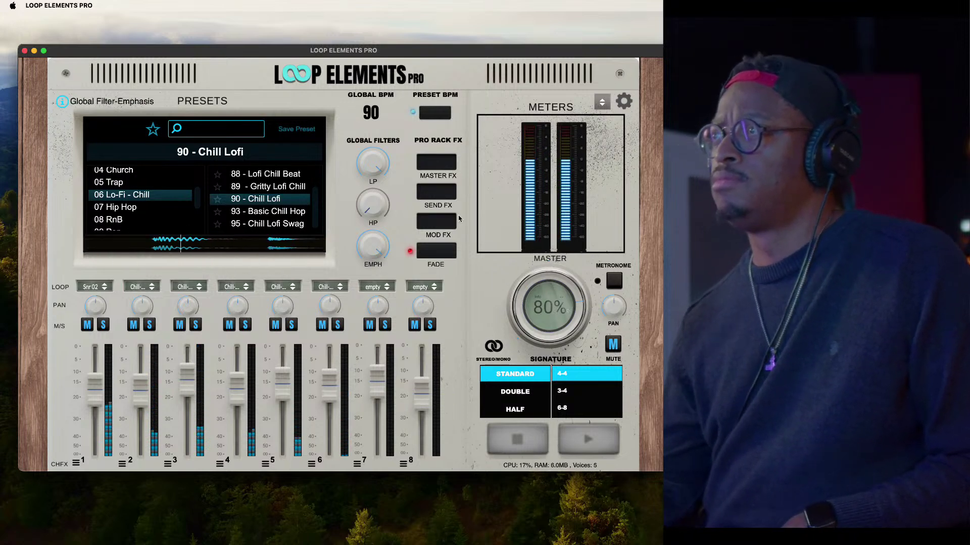
Reduce Loop Elements Pro to 100% size, shrink Peculiar Sounds V2, and reposition both windows so each one's preset browser stays accessible
left_click(601, 102)
left_click(613, 142)
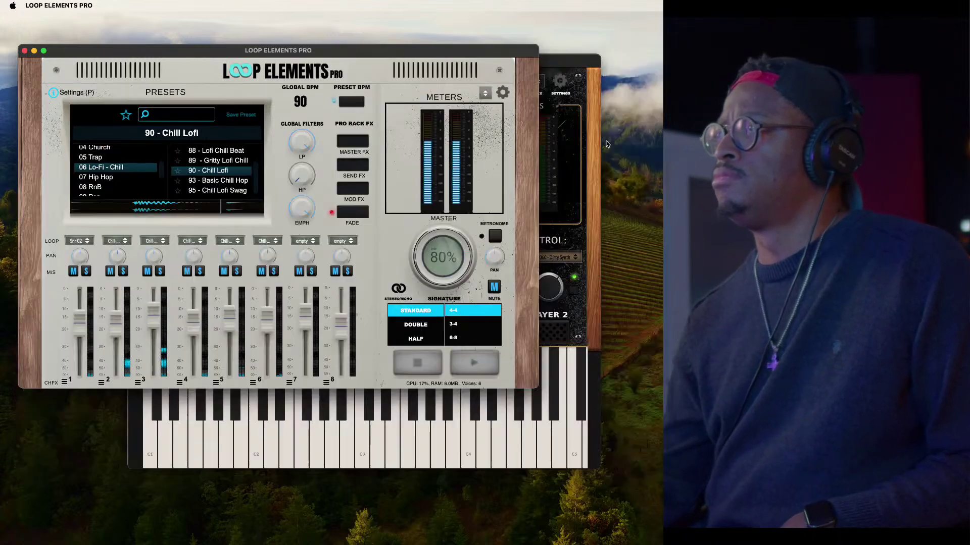
left_click(543, 96)
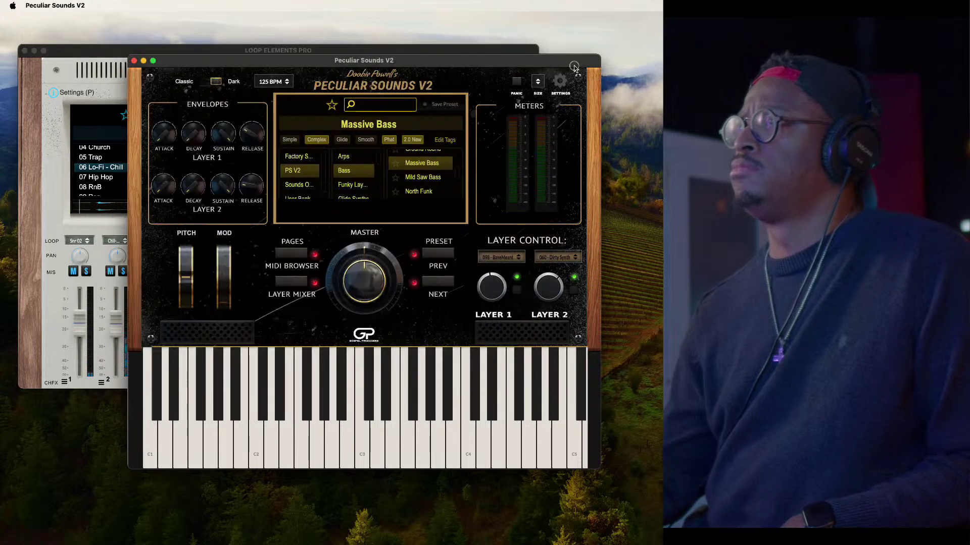
left_click(539, 82)
left_click_drag(395, 61, 543, 116)
left_click_drag(215, 53, 197, 79)
left_click_drag(545, 119, 574, 176)
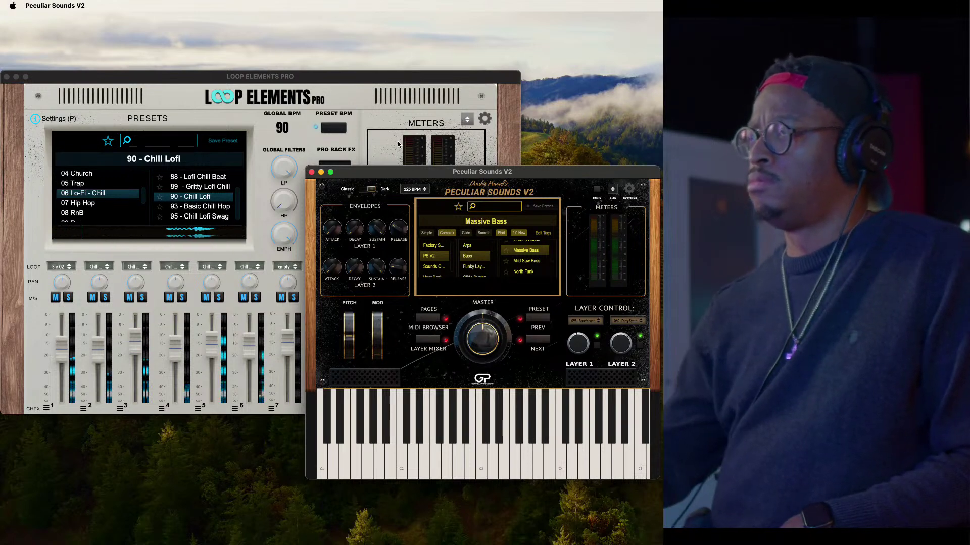
Audition Like No Other and Reverse Choir in Peculiar Sounds V2, and load Simple Lo-Fi from the Glide Synths category
left_click(474, 268)
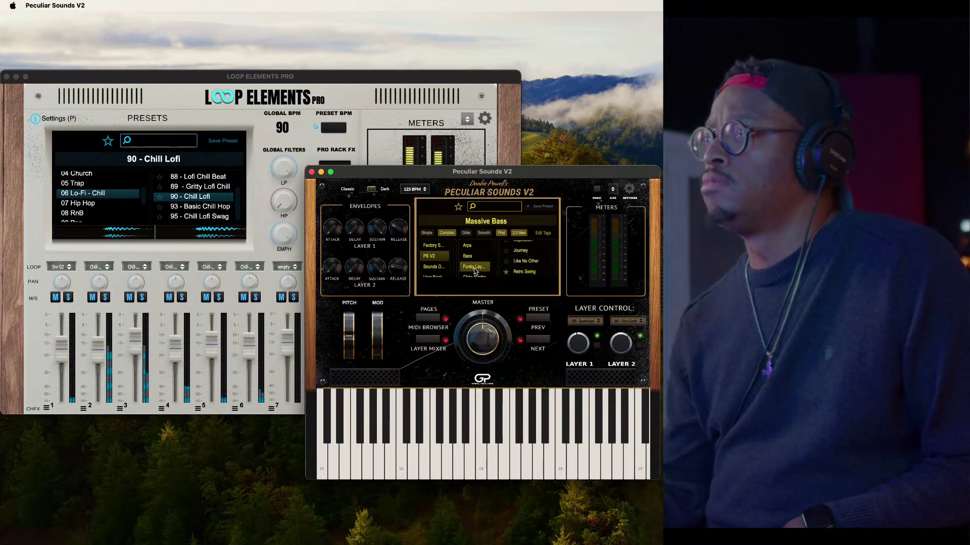
left_click(524, 263)
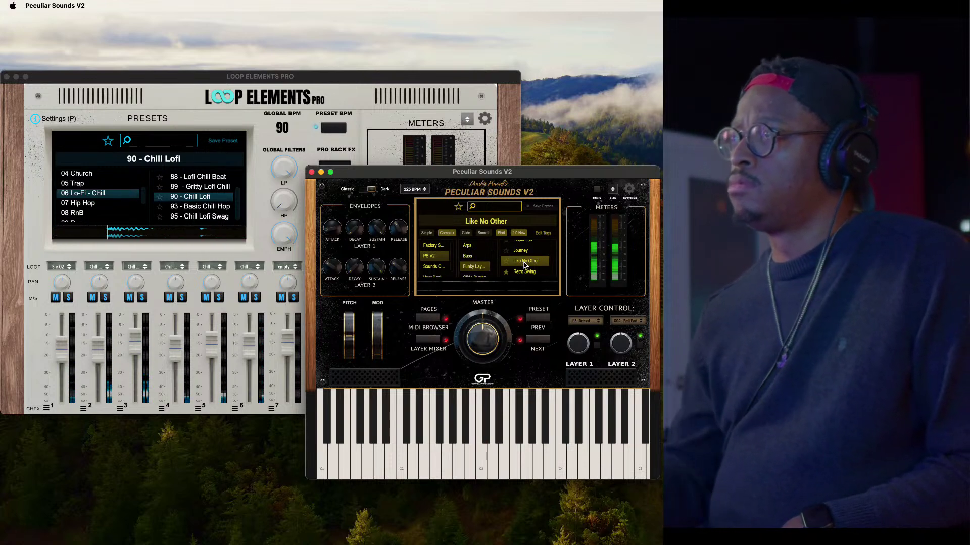
scroll(487, 268, "down", 2)
left_click(477, 262)
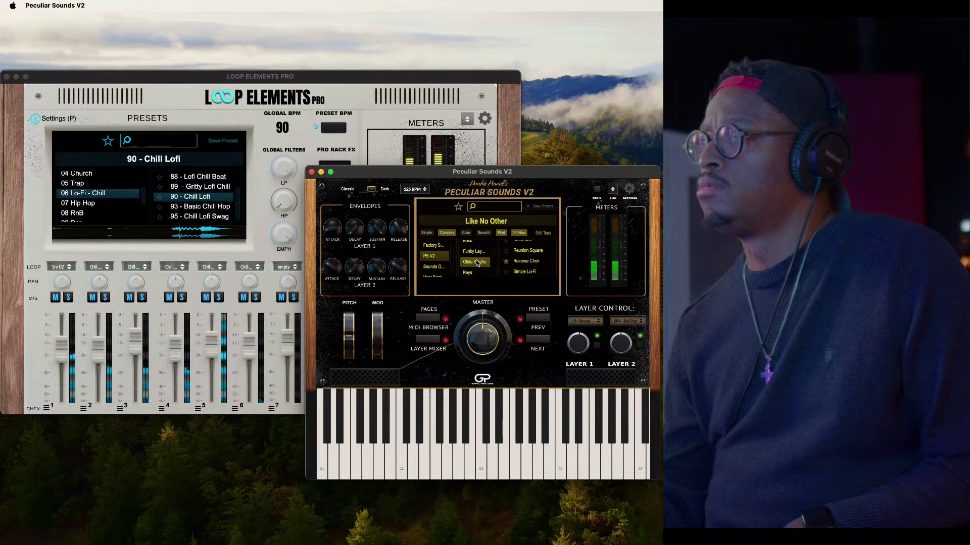
left_click(531, 262)
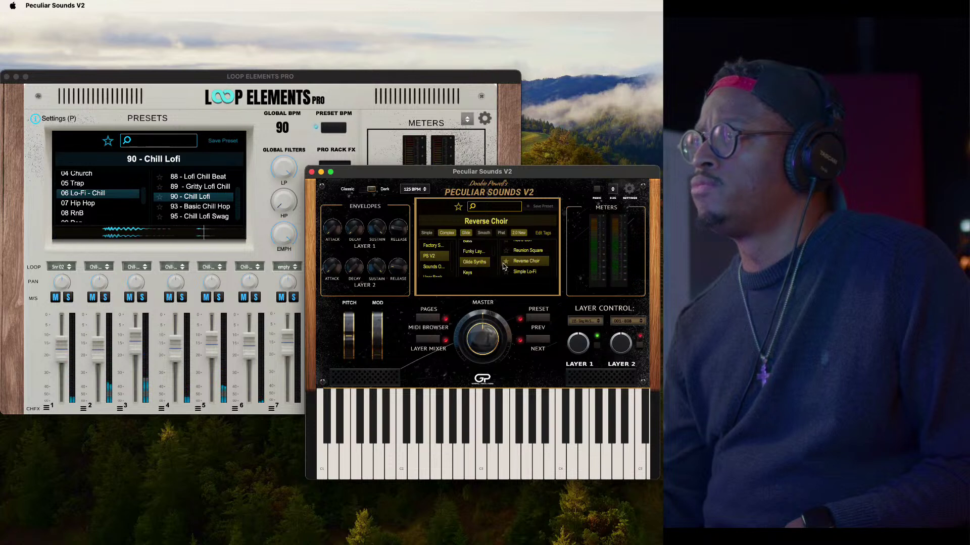
left_click(518, 272)
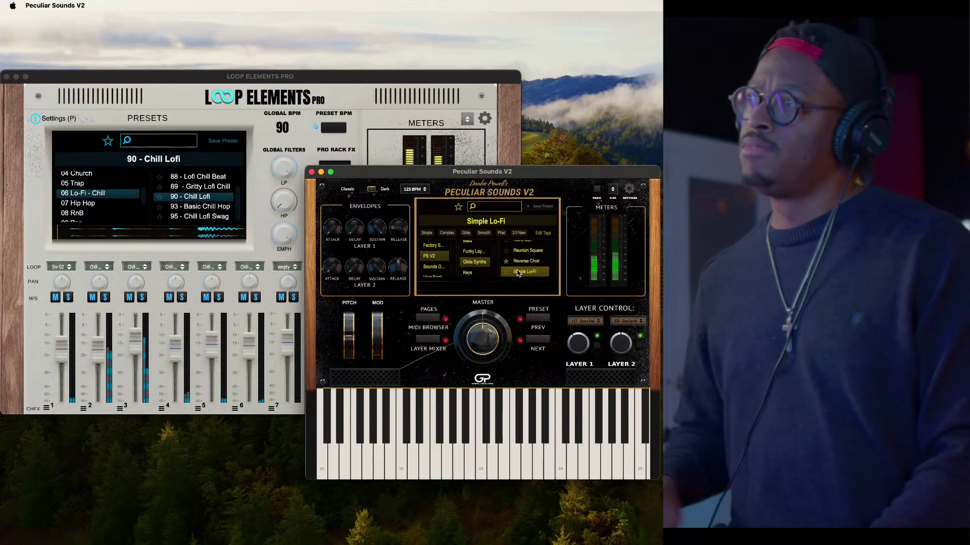
Switch to Loop Elements Pro and enlarge its interface to 125%
left_click(303, 71)
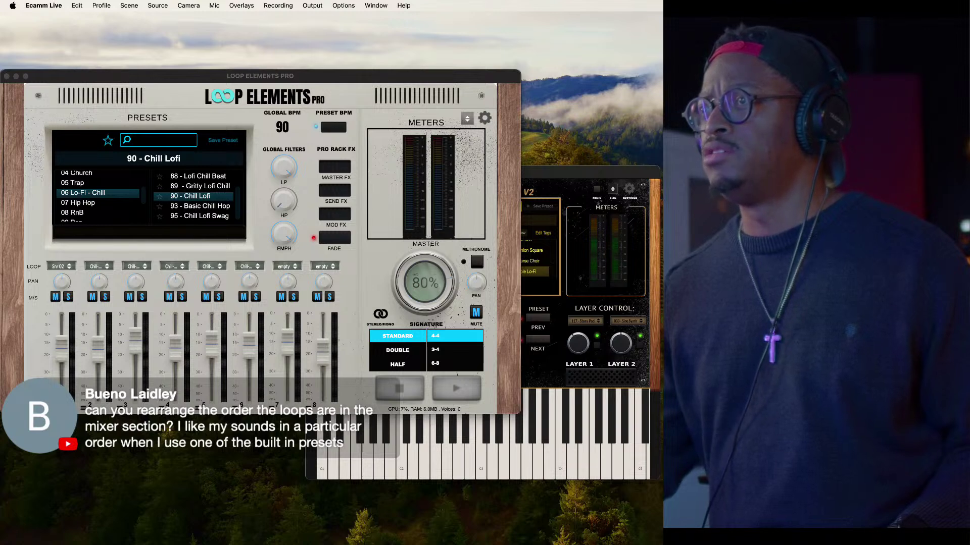
left_click(65, 266)
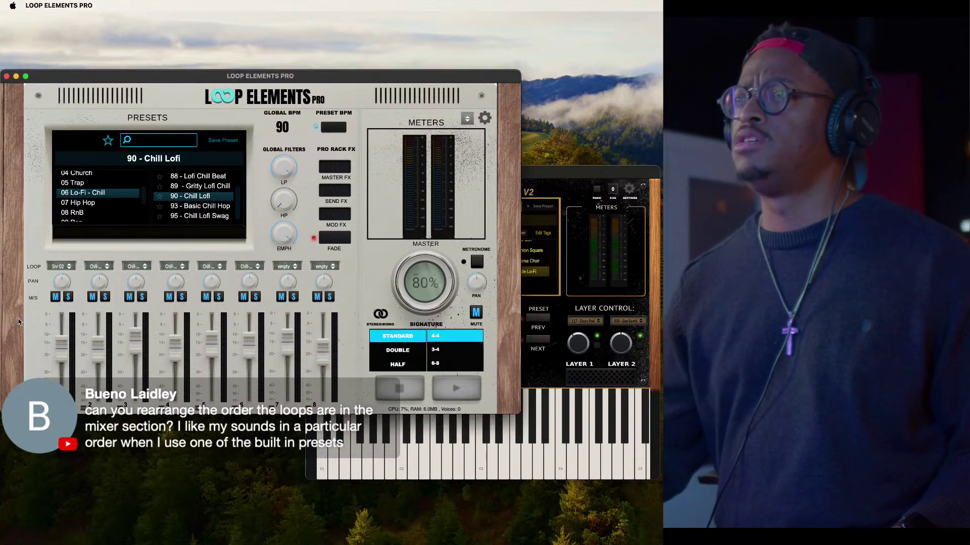
left_click(66, 266)
mouse_move(67, 286)
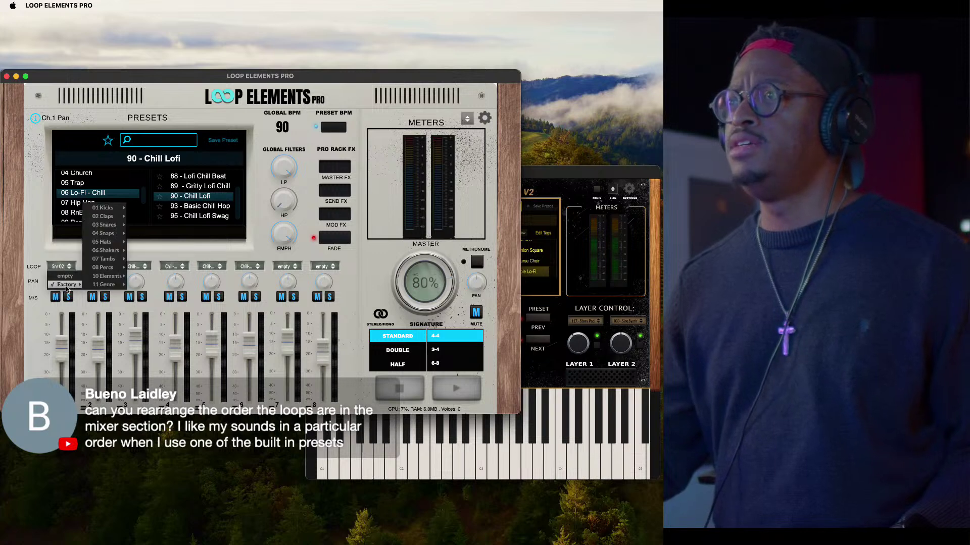
left_click(438, 145)
left_click(467, 118)
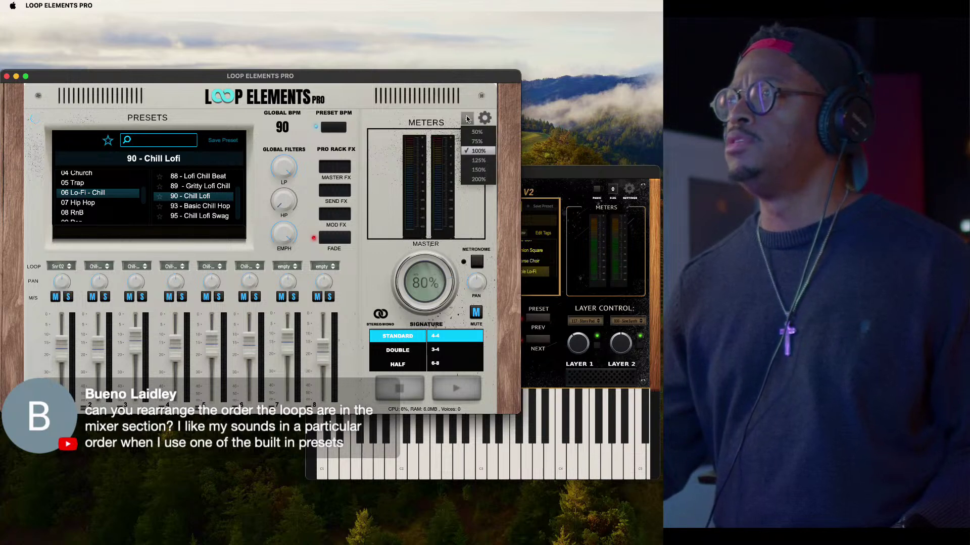
left_click(474, 162)
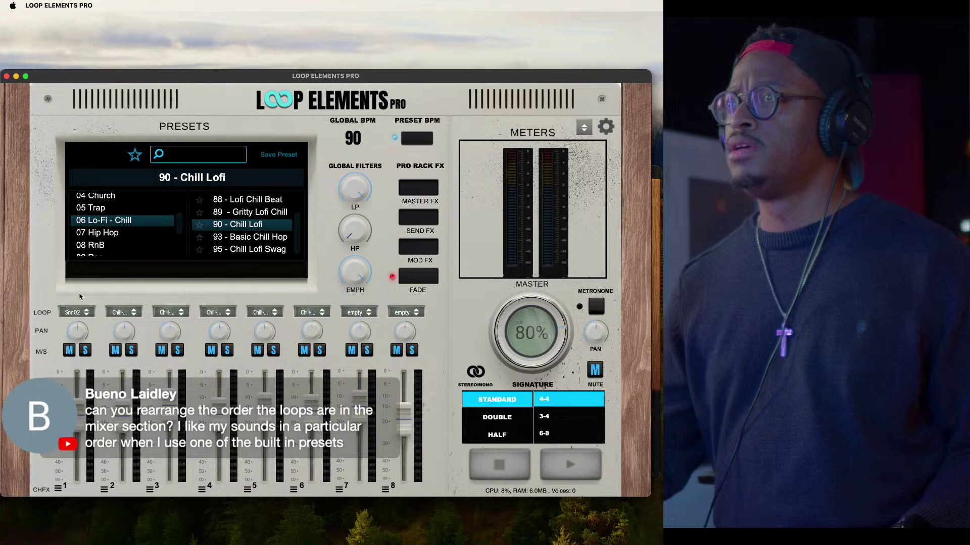
Replace the channel 1 loop with Kick 01 from the factory 4-4 kicks
left_click(87, 314)
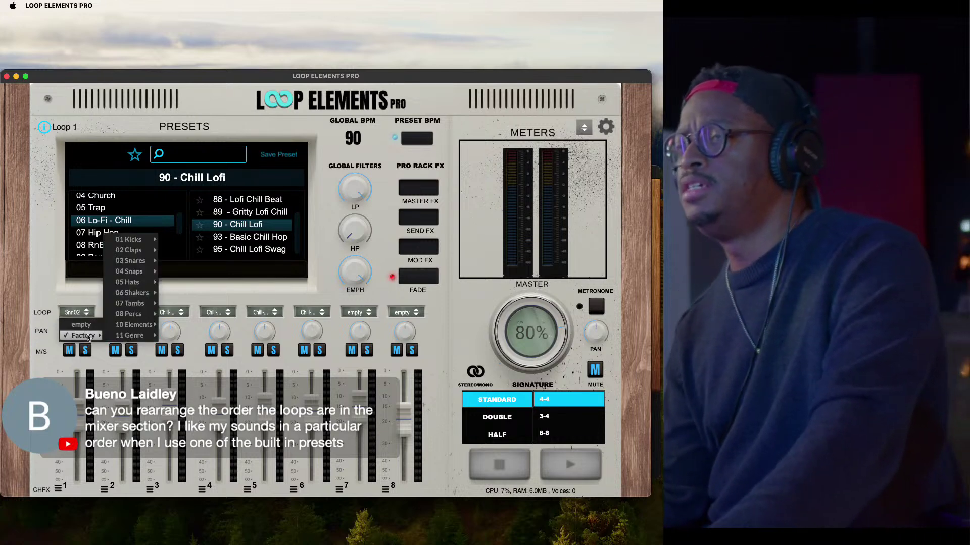
left_click(99, 303)
left_click(87, 312)
mouse_move(83, 336)
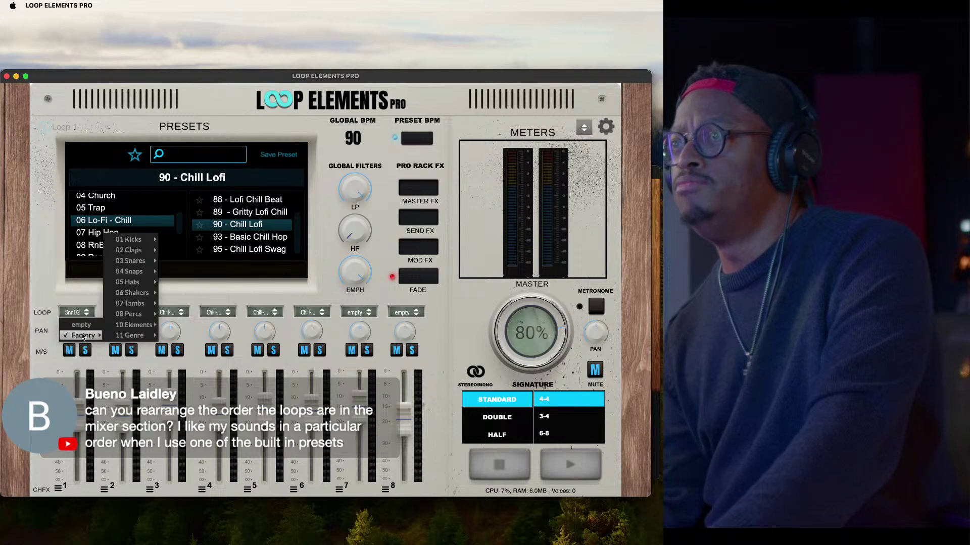
mouse_move(135, 239)
mouse_move(176, 250)
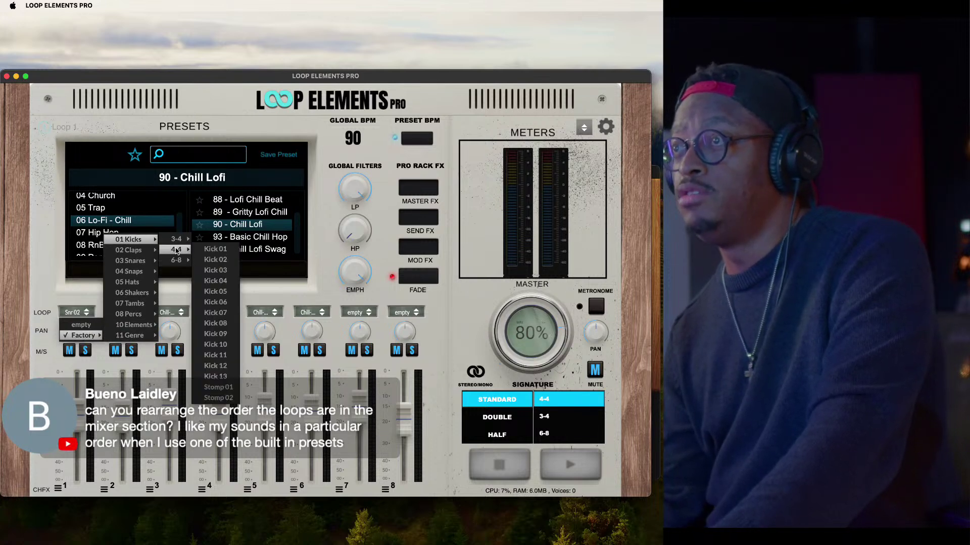
left_click(207, 250)
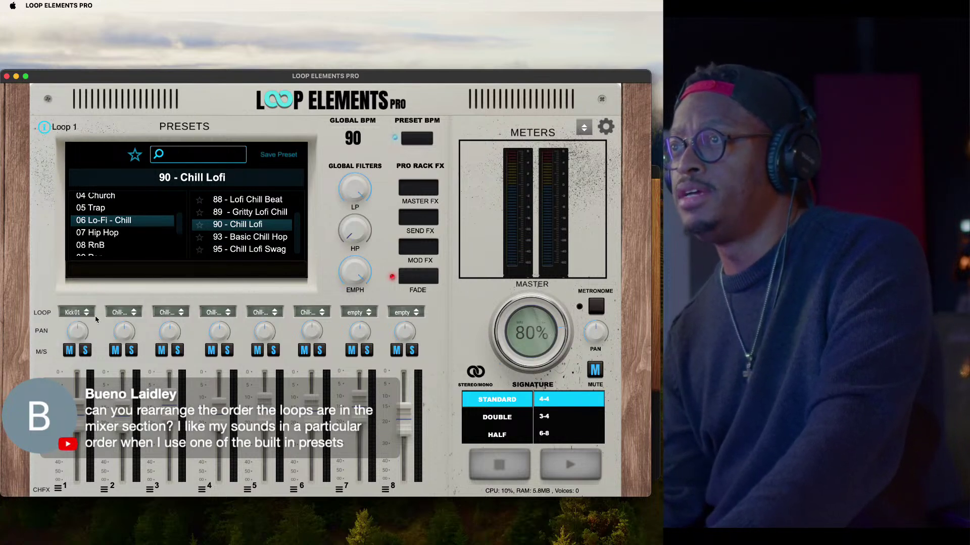
Replace the channel 2 loop with the factory snare loop Snr 02 and start playback
left_click(124, 313)
mouse_move(130, 335)
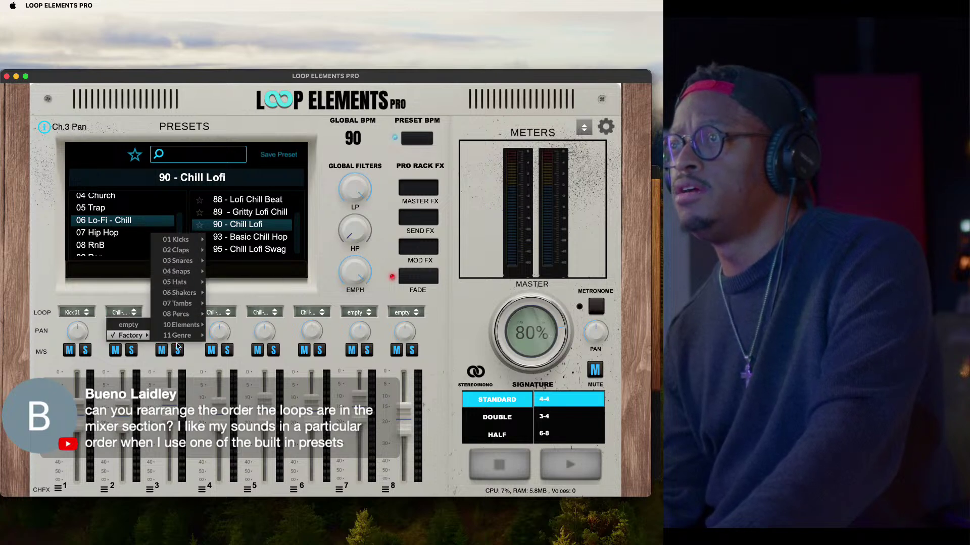
mouse_move(182, 336)
mouse_move(237, 326)
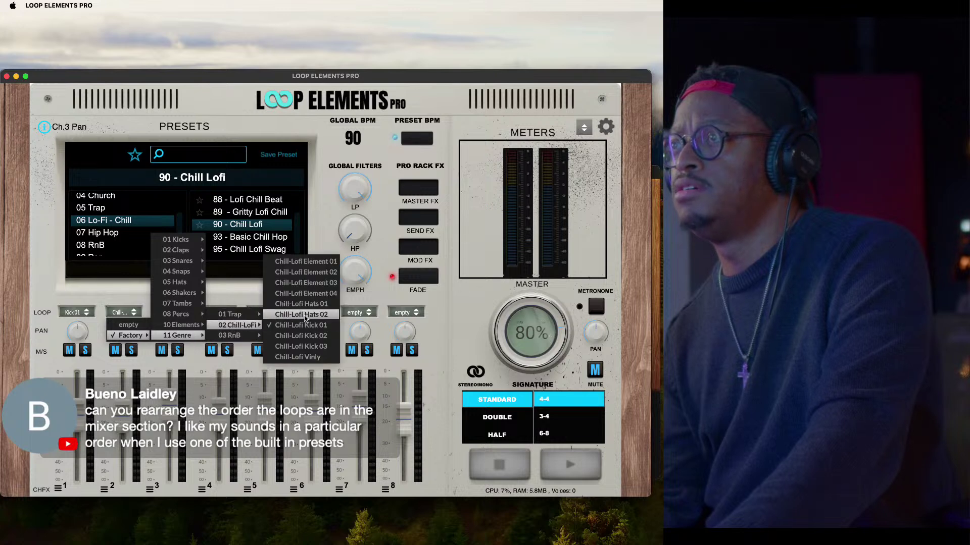
mouse_move(193, 269)
left_click(266, 285)
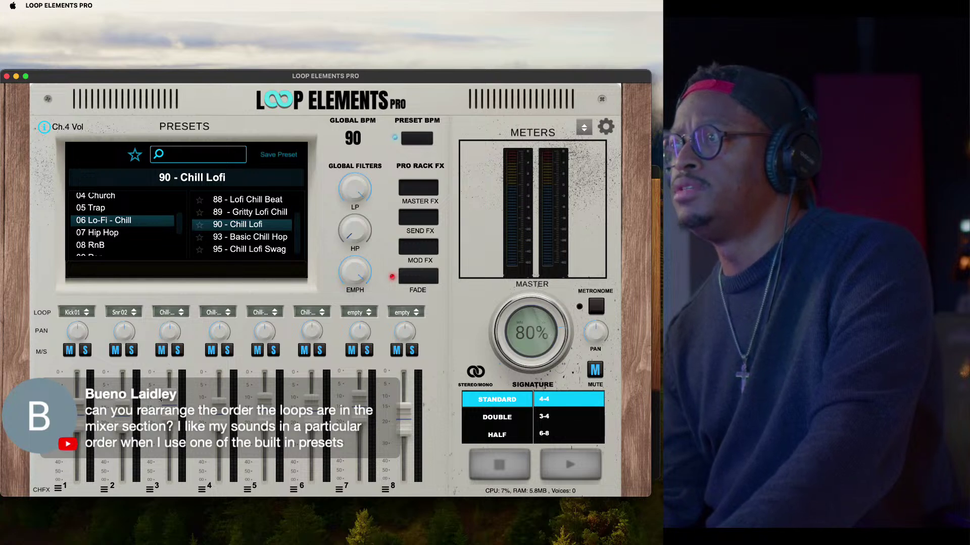
left_click(558, 471)
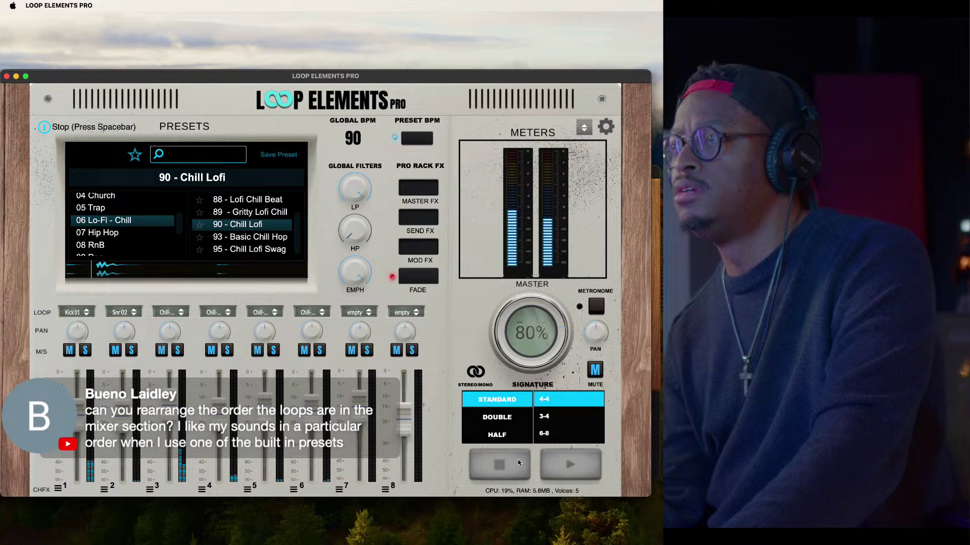
Replace the channel 3 loop with Shkr 02 from the factory 4-4 shakers and play the result
left_click(504, 463)
left_click(177, 316)
mouse_move(178, 335)
mouse_move(227, 293)
mouse_move(282, 286)
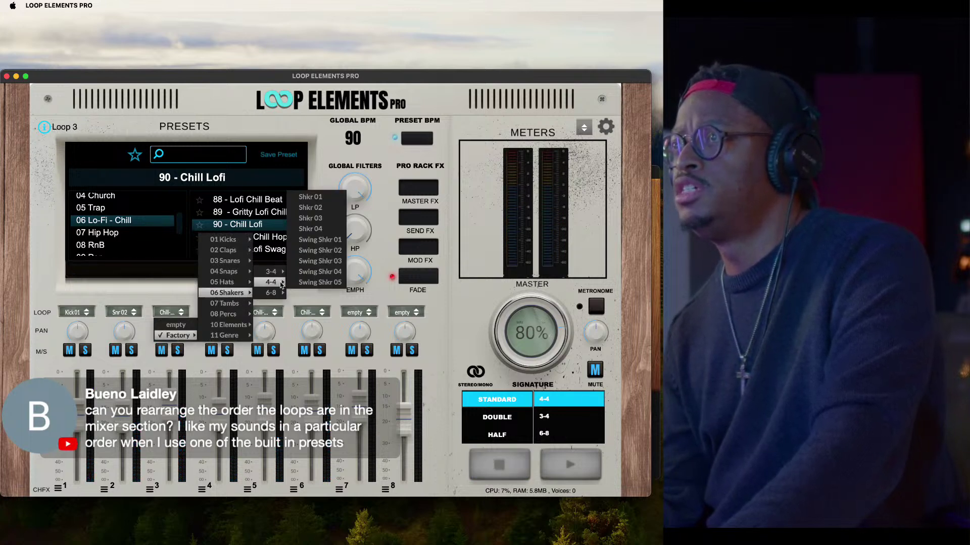
left_click(310, 208)
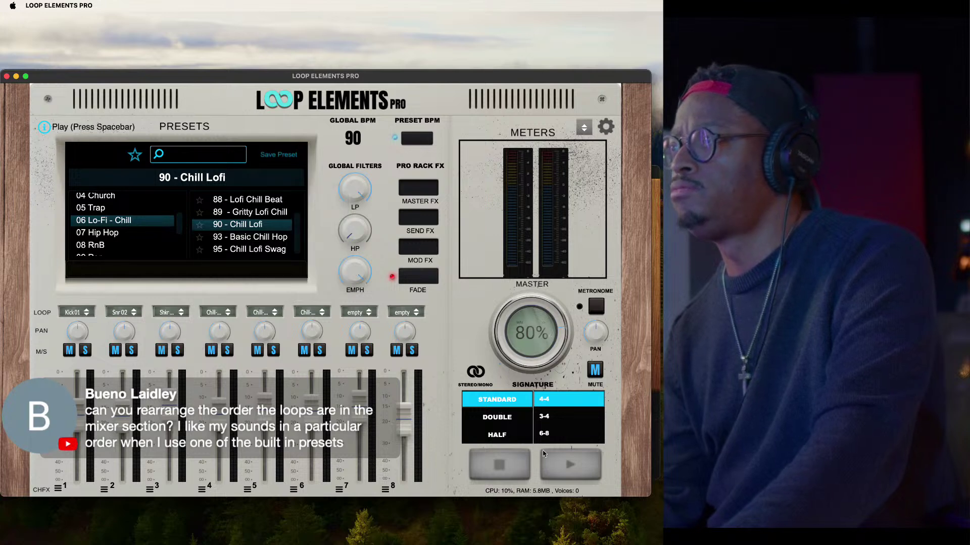
left_click(565, 462)
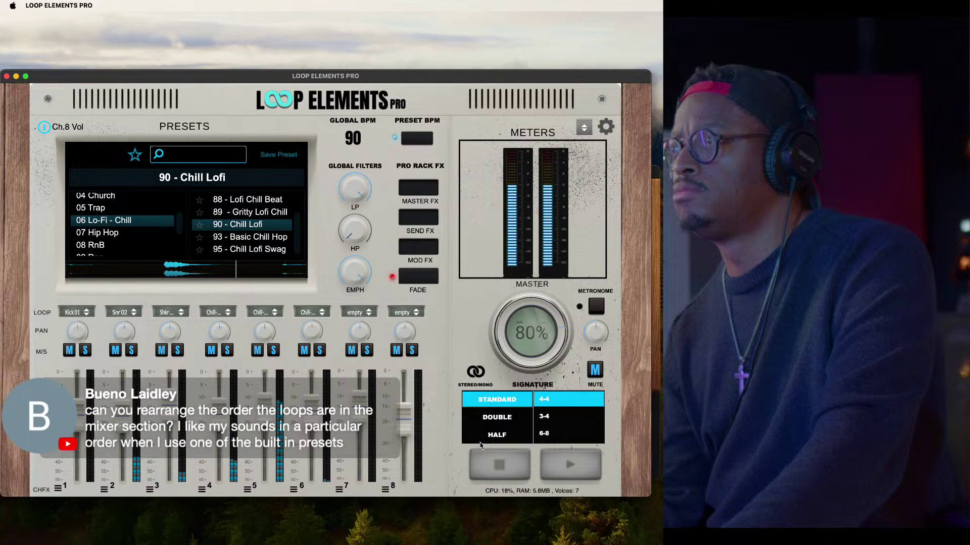
Stop playback and replace the channel 4 loop with a tambourine loop from the factory 4-4 Tambs
left_click(516, 465)
left_click(218, 312)
mouse_move(227, 335)
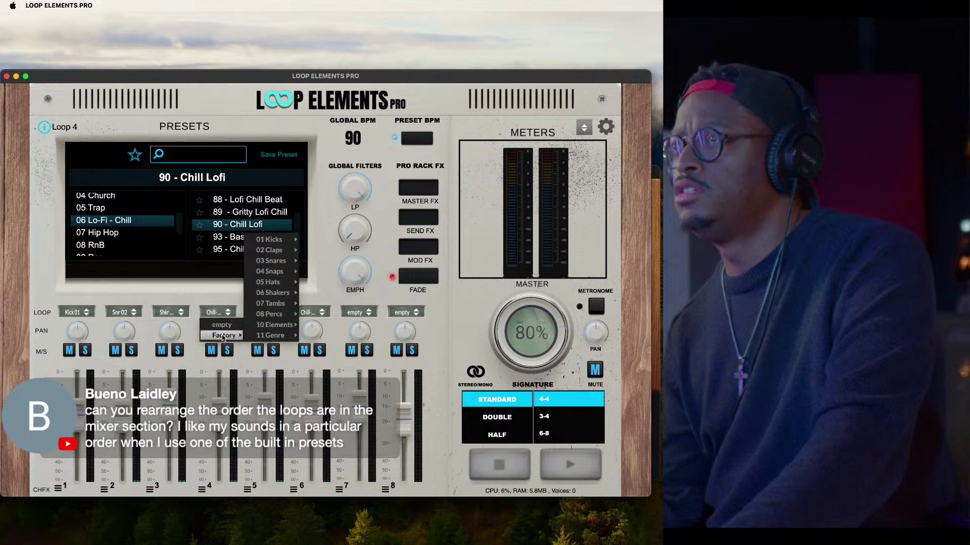
mouse_move(265, 305)
mouse_move(318, 295)
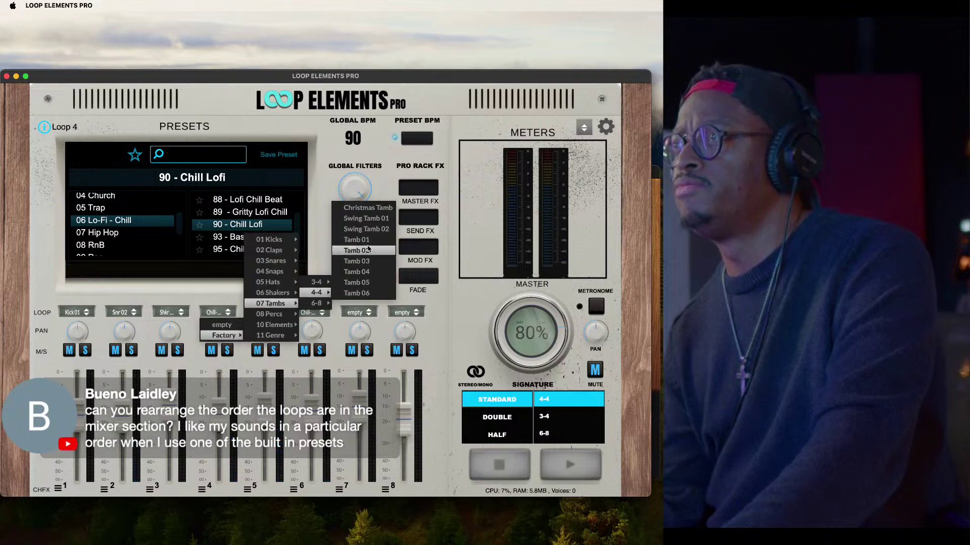
left_click(370, 243)
Replace the channel 5 loop with Reverse Clap from the factory 4-4 claps and lower that channel's volume during playback
left_click(264, 313)
mouse_move(273, 335)
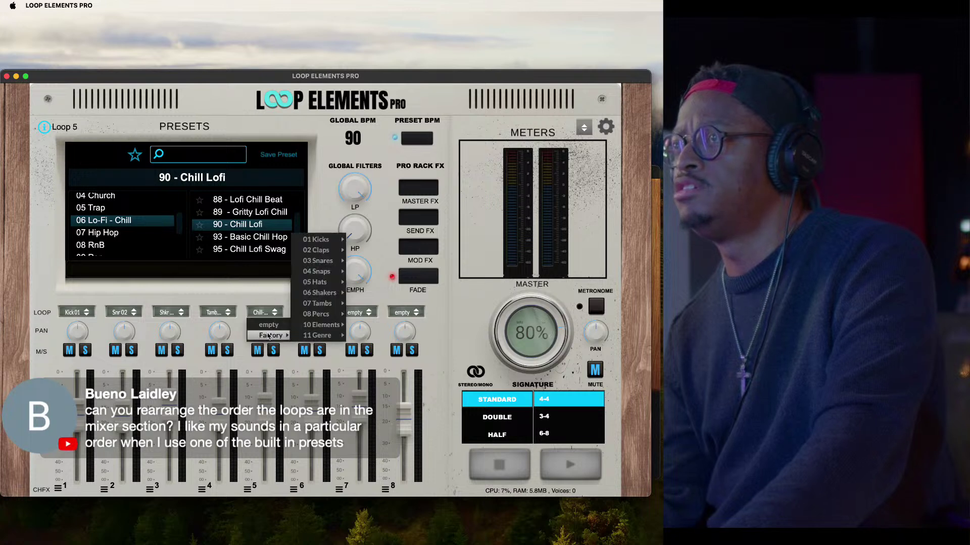
mouse_move(338, 271)
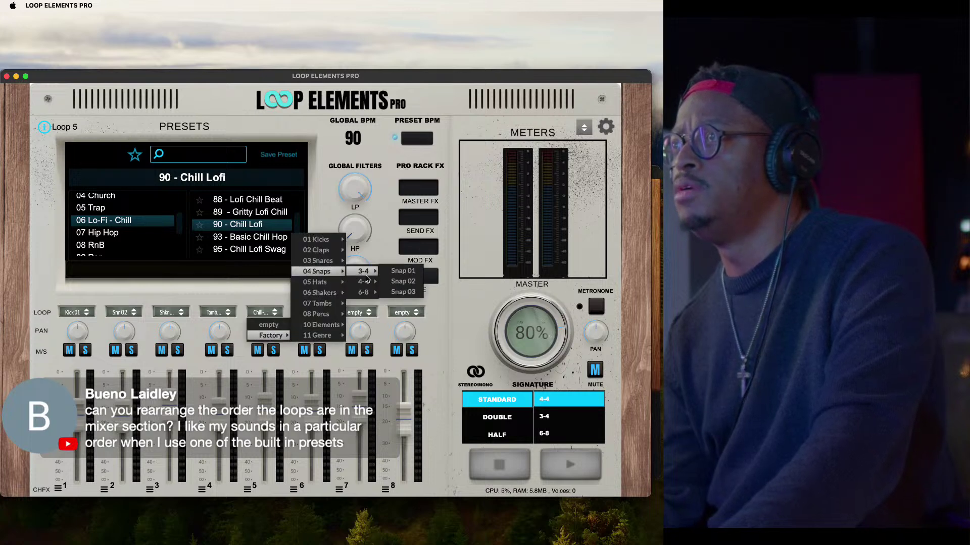
mouse_move(324, 255)
mouse_move(365, 260)
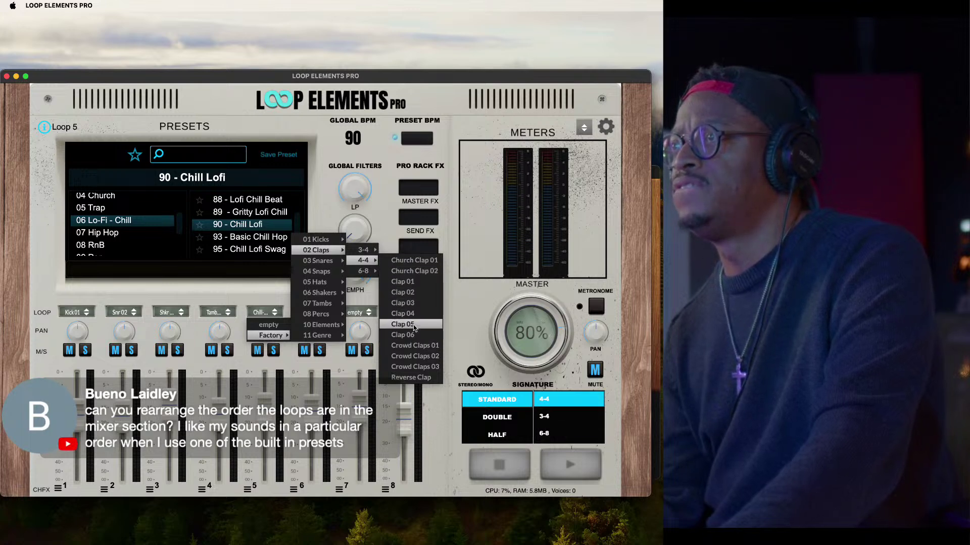
left_click(410, 377)
left_click(565, 461)
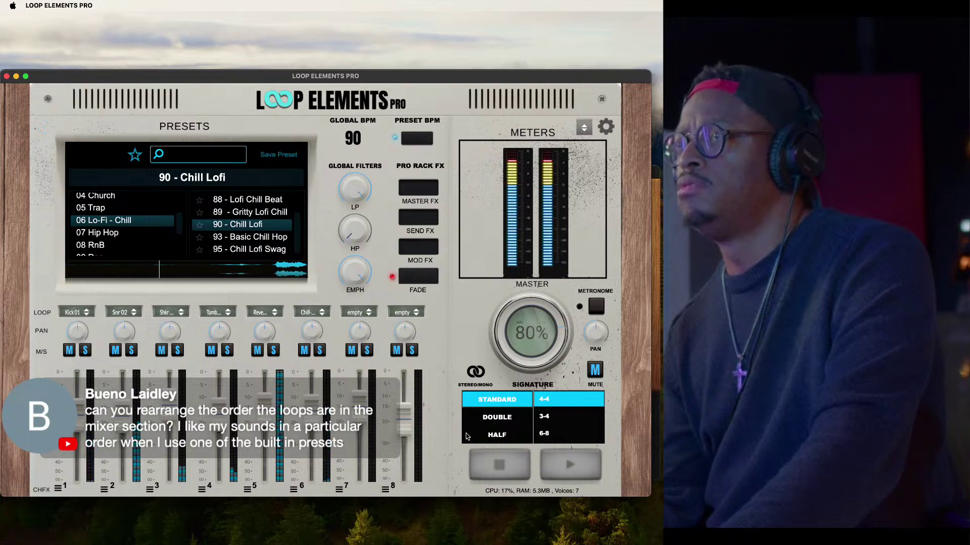
left_click_drag(264, 397, 237, 406)
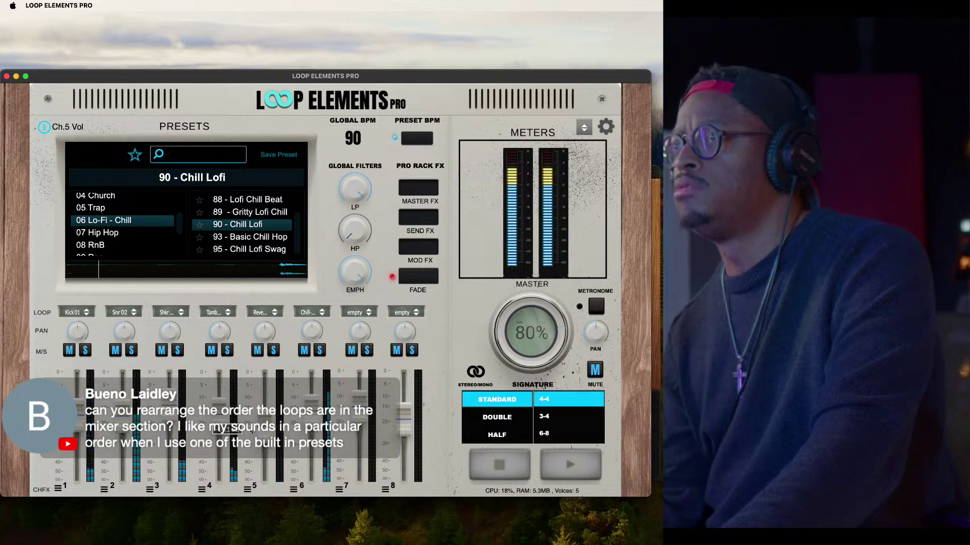
Clear the loop from channel 6 by setting its slot to empty
left_click(70, 312)
left_click(308, 312)
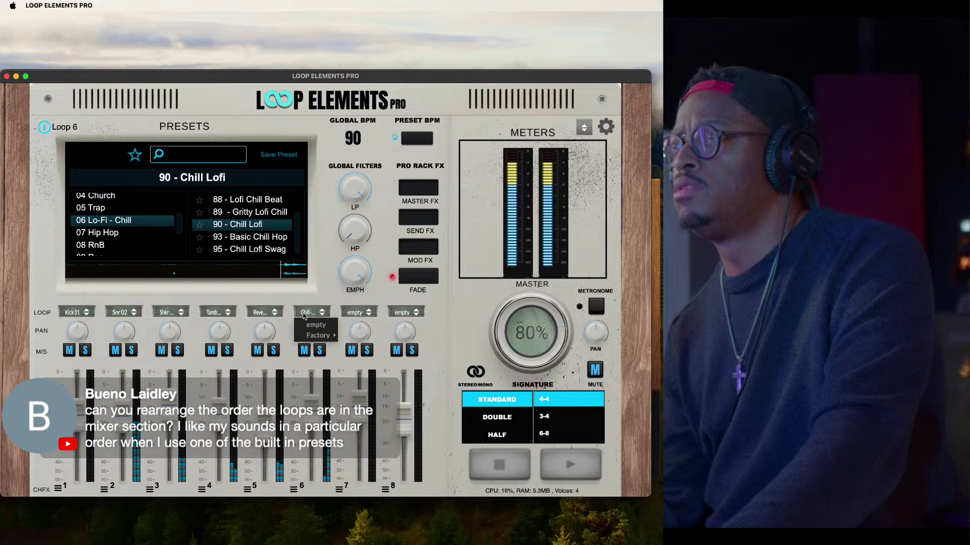
mouse_move(315, 336)
mouse_move(365, 335)
mouse_move(424, 325)
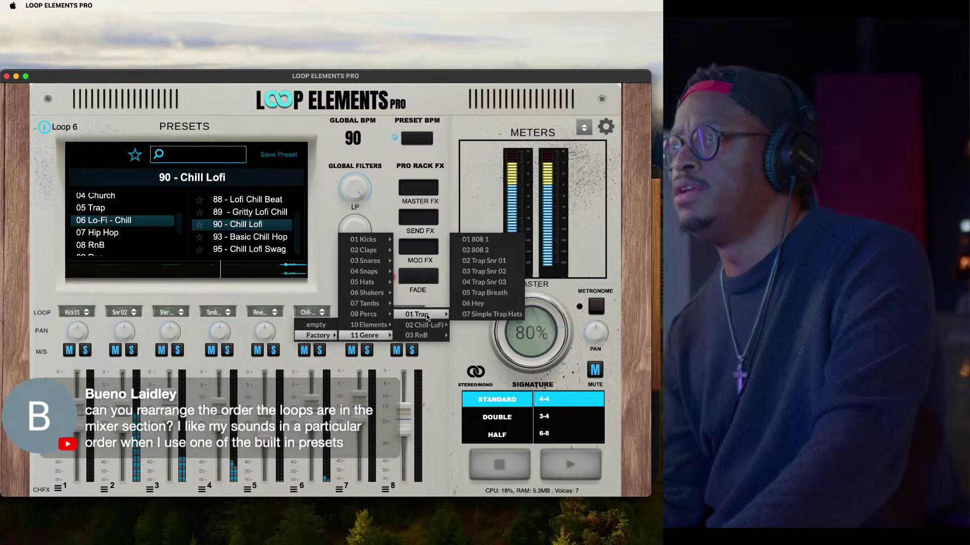
mouse_move(365, 262)
left_click(316, 324)
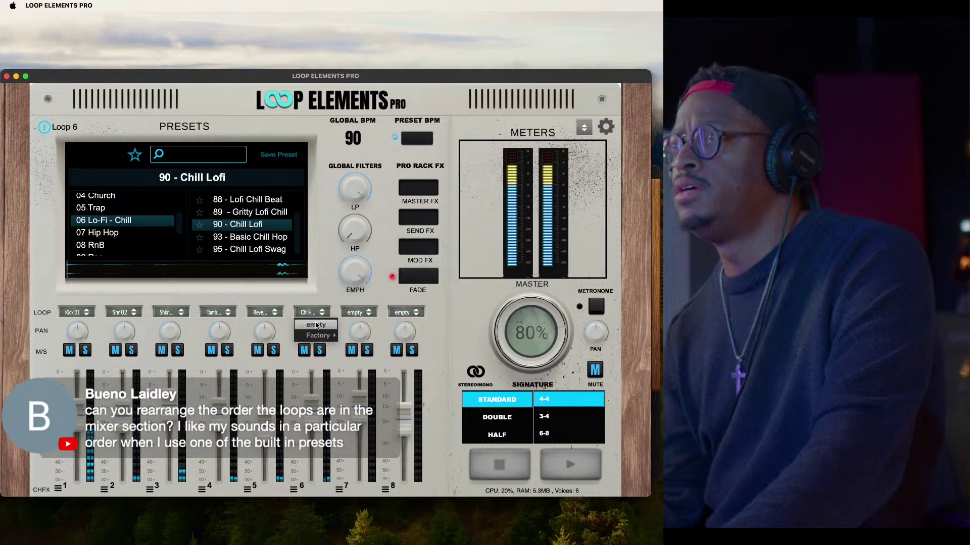
Load a loop from the factory Elements category into channel 6
left_click(259, 312)
left_click(308, 313)
left_click(308, 312)
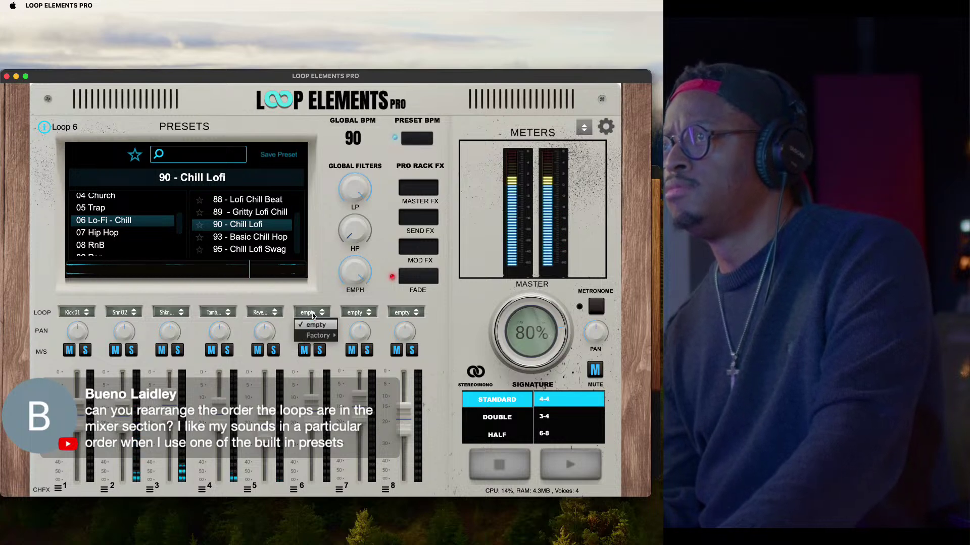
mouse_move(319, 336)
mouse_move(365, 314)
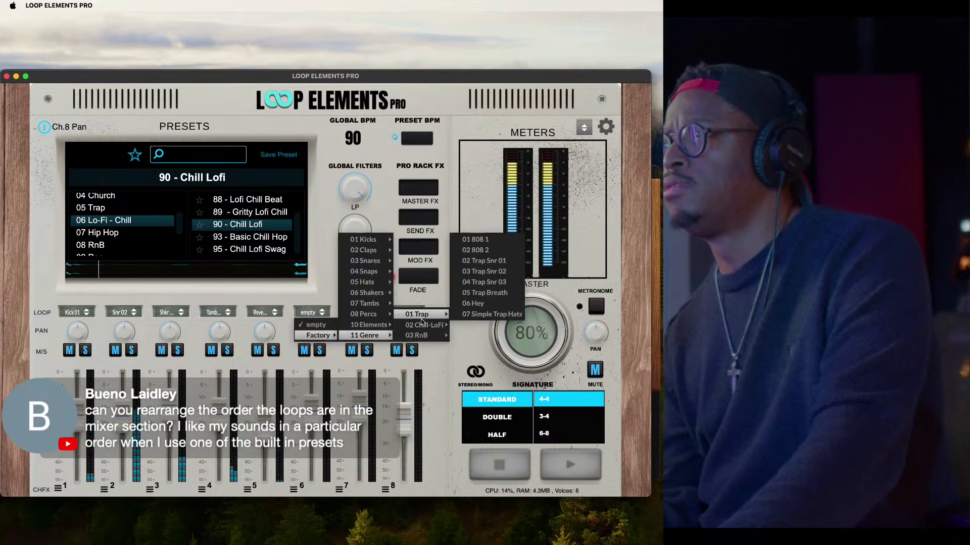
mouse_move(384, 337)
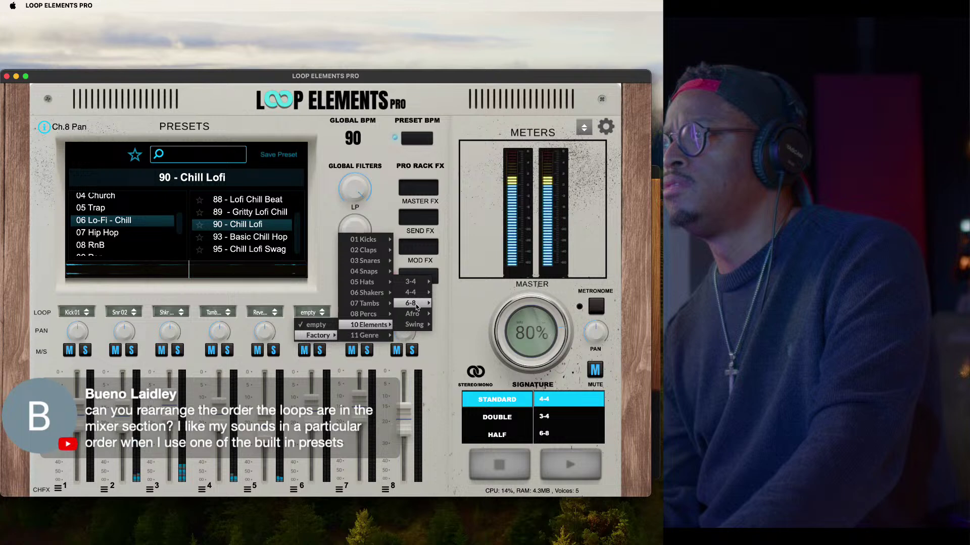
left_click(438, 297)
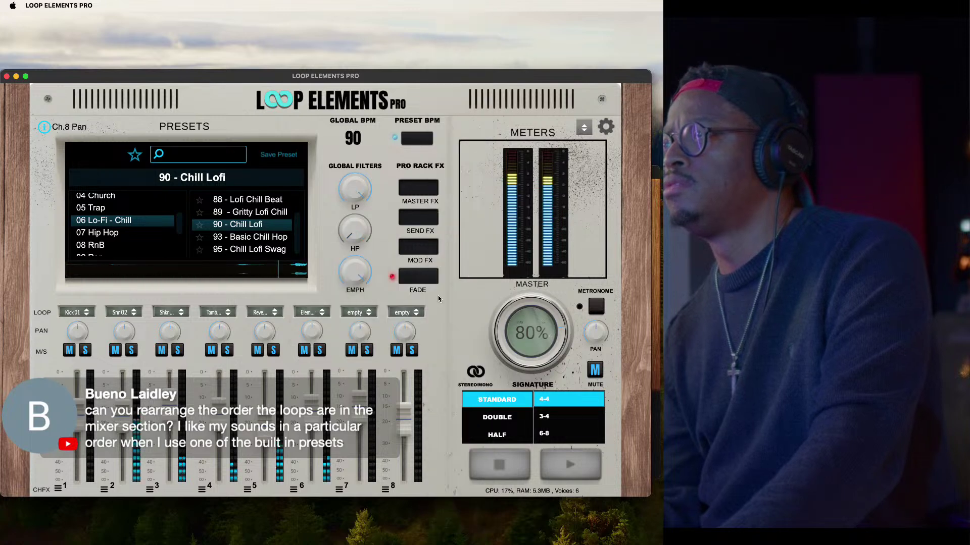
Load Element 016 from the factory 4-4 Elements into channel 7
left_click(367, 313)
mouse_move(366, 335)
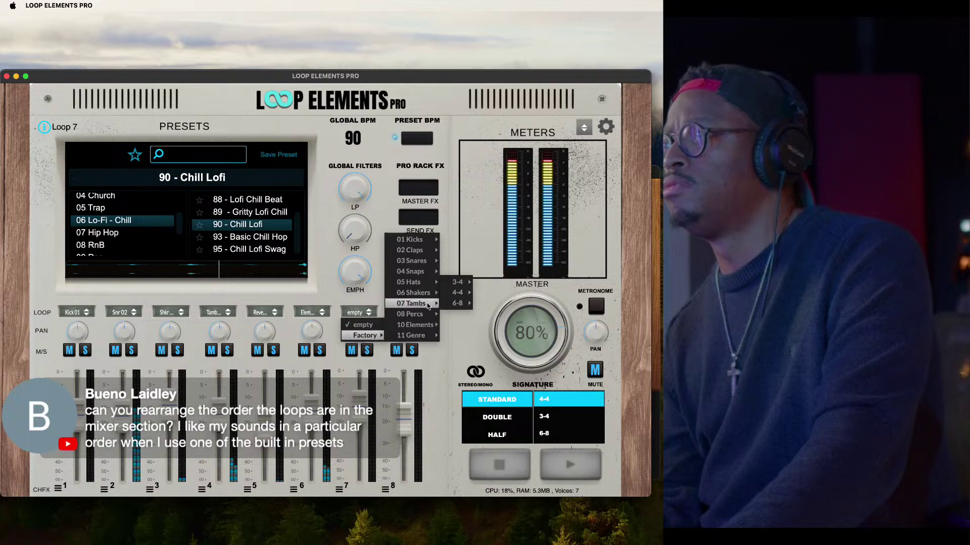
mouse_move(419, 325)
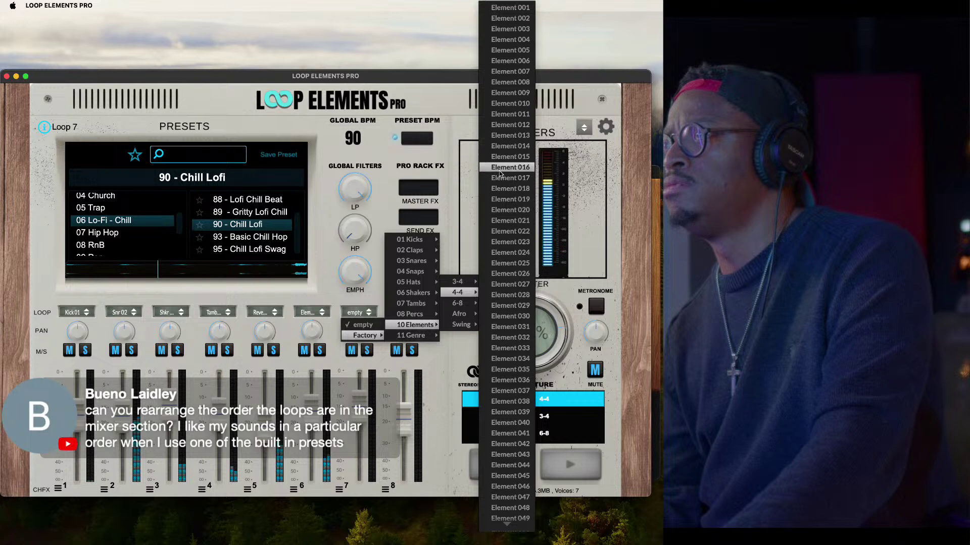
left_click(497, 180)
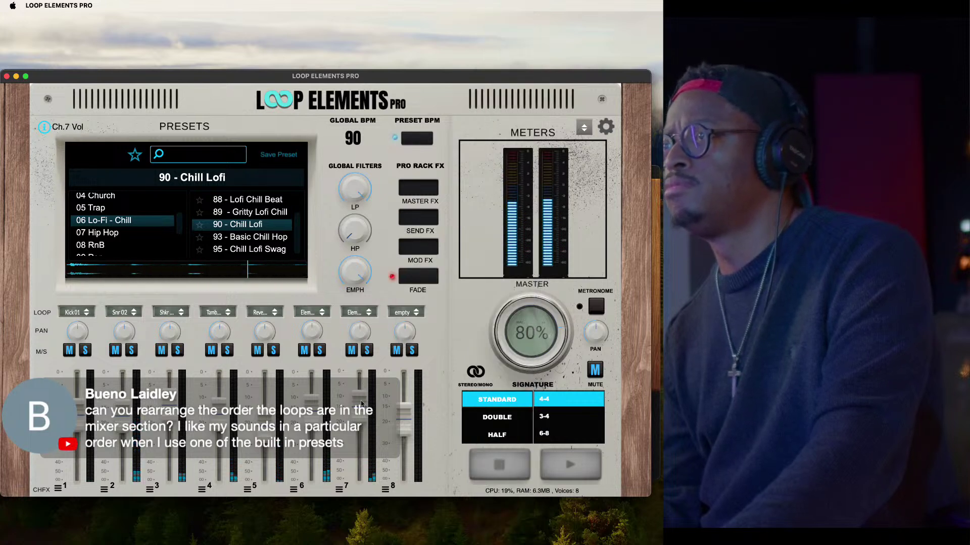
left_click(366, 315)
mouse_move(363, 335)
mouse_move(415, 271)
mouse_move(415, 325)
mouse_move(461, 292)
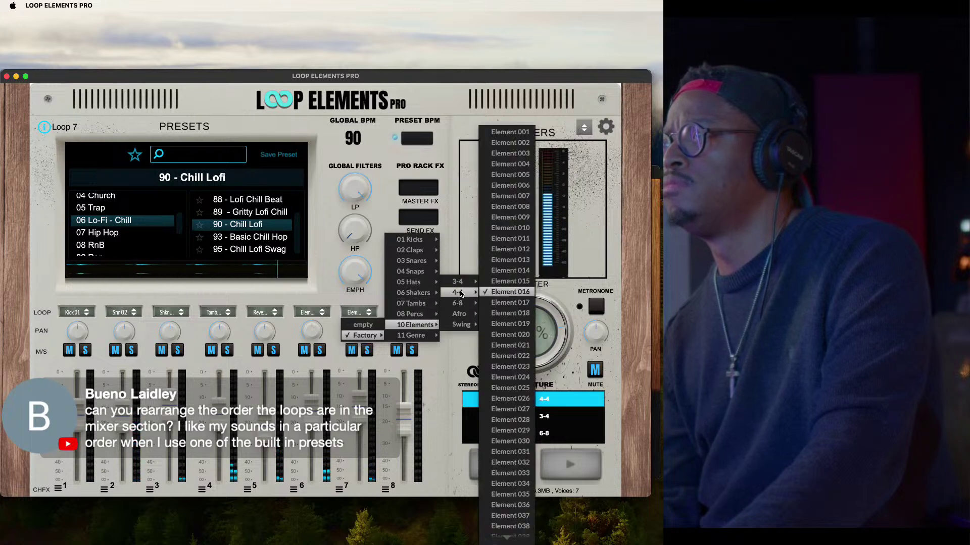
left_click(497, 292)
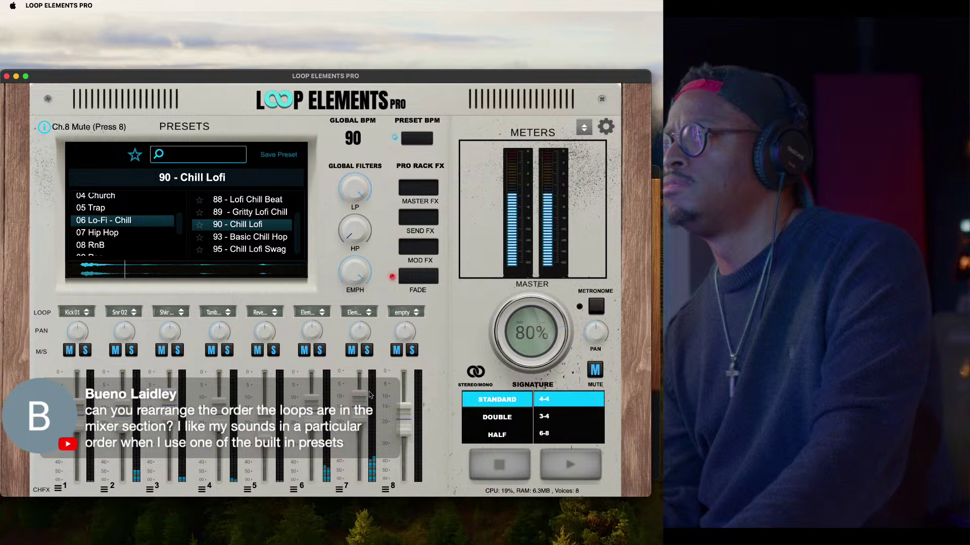
Show the channel 7 effects, solo the channel and reduce its envelope decay
left_click(341, 488)
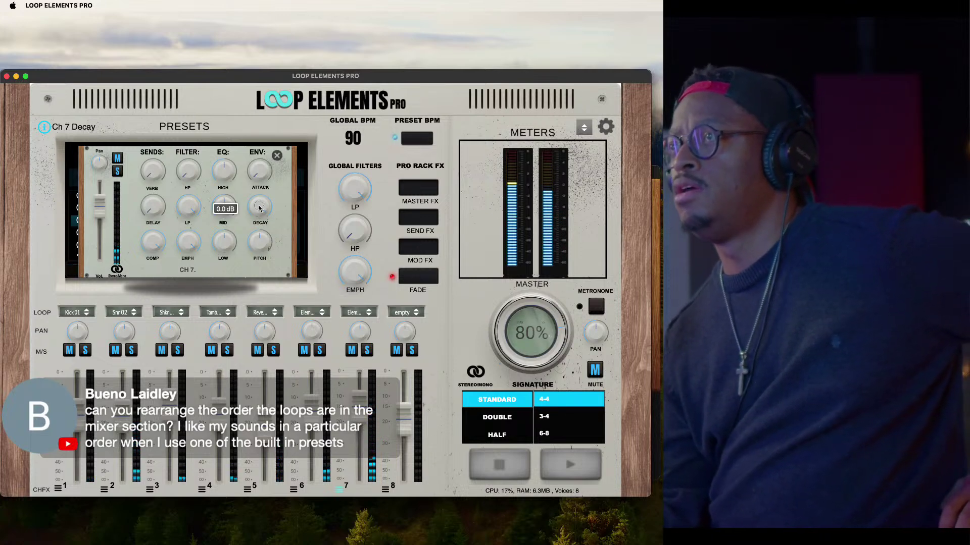
left_click_drag(222, 206, 221, 263)
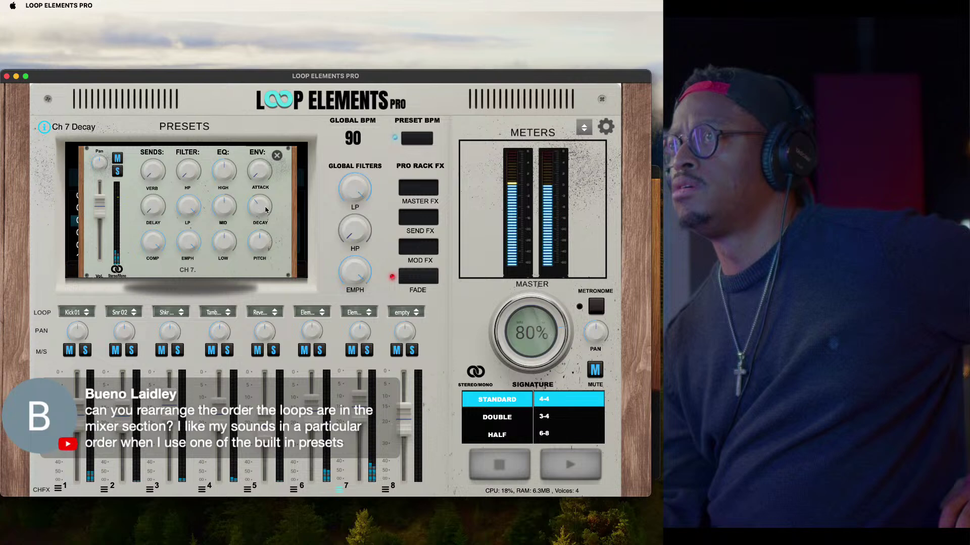
mouse_move(260, 239)
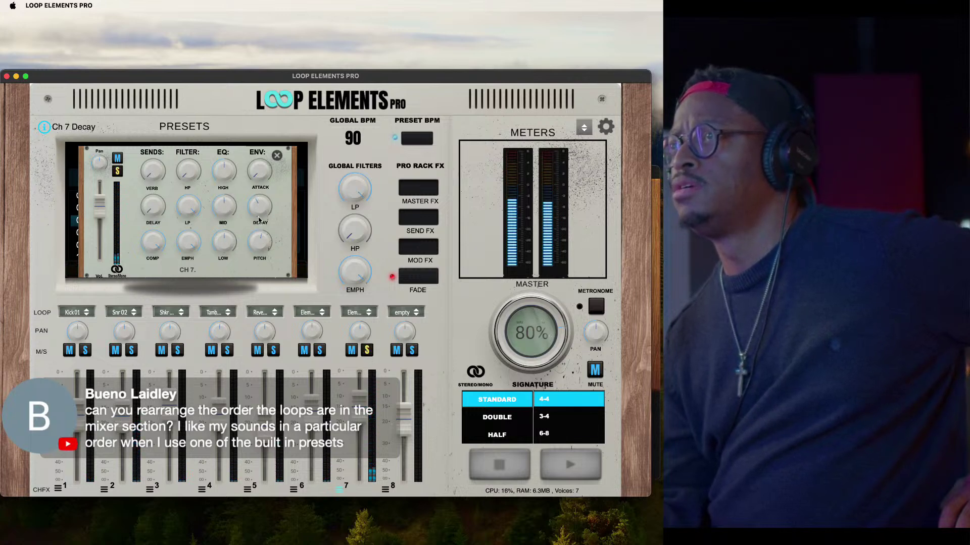
mouse_move(256, 217)
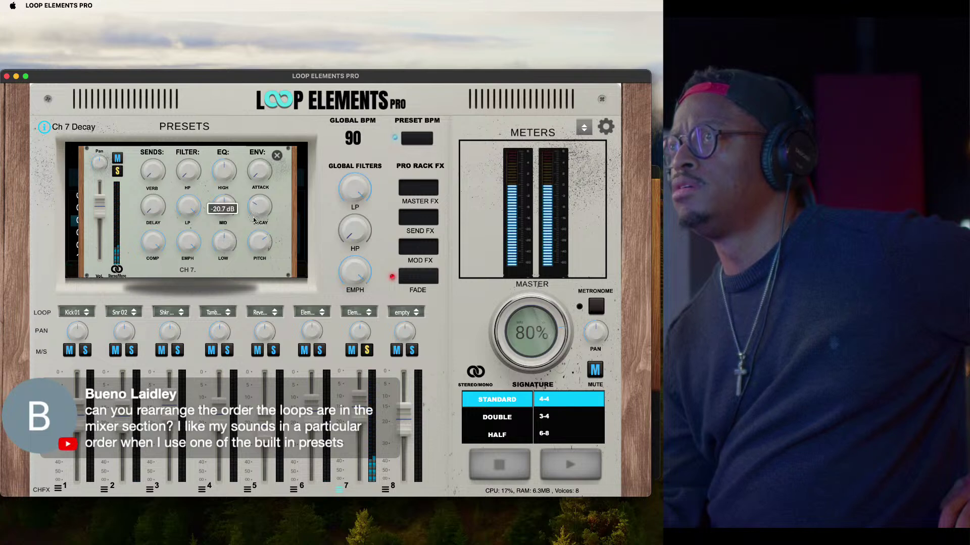
Set channel 7's high-pass filter to about 141 Hz, its low-pass to about 7.8 kHz and its emphasis to about 1.4 kHz
left_click_drag(170, 232, 158, 266)
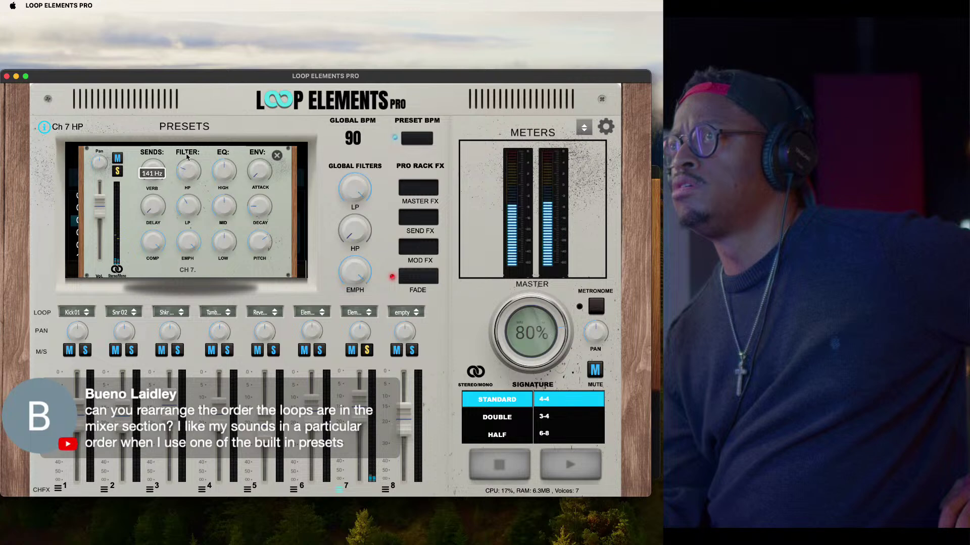
left_click_drag(175, 240, 191, 170)
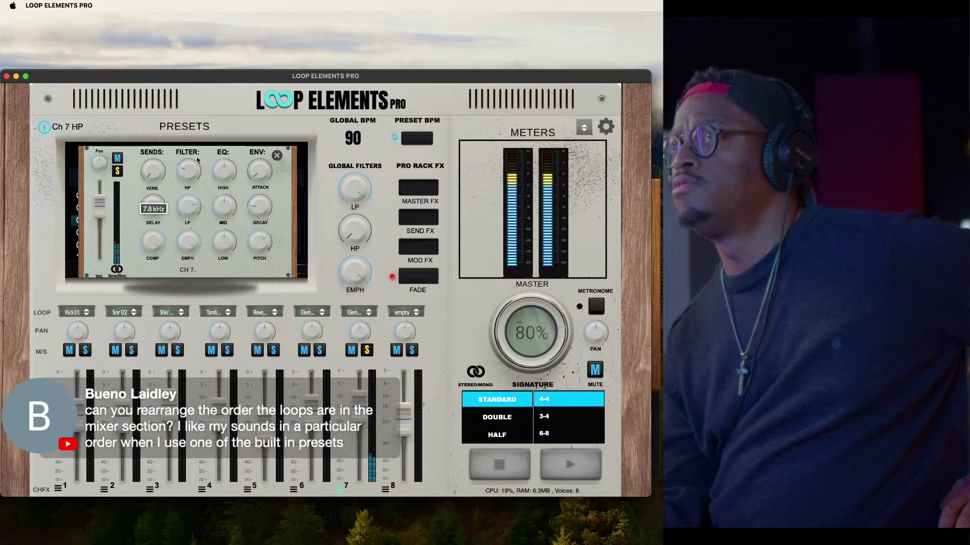
left_click_drag(182, 282, 176, 316)
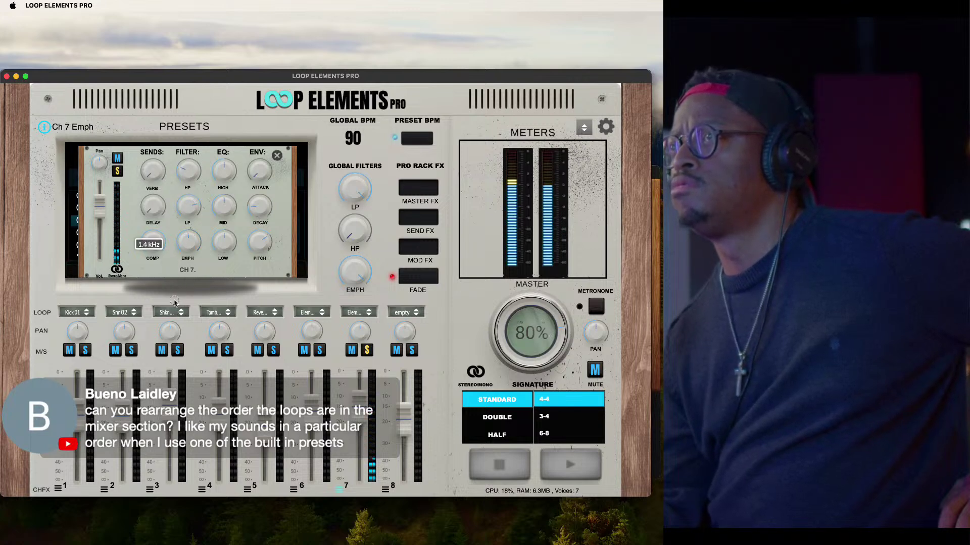
left_click_drag(147, 209, 145, 190)
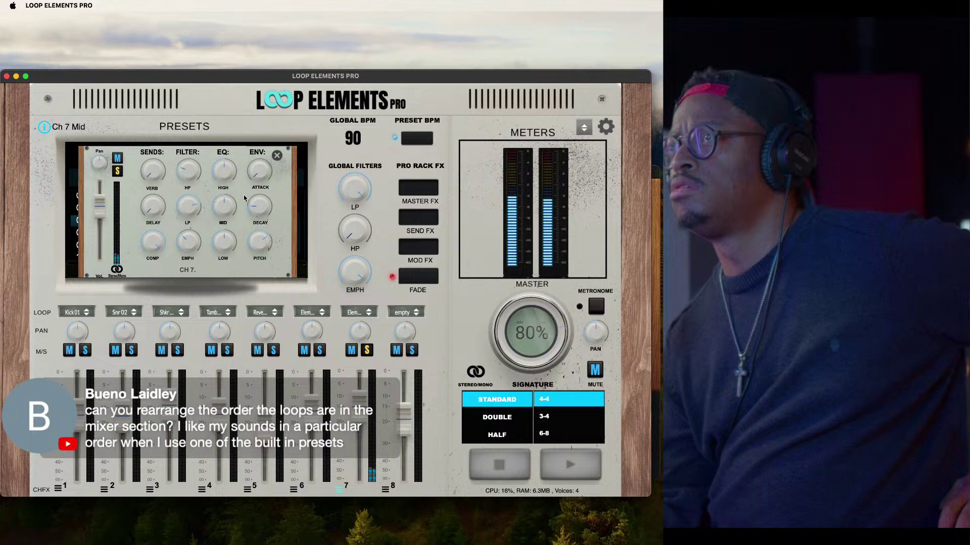
mouse_move(257, 179)
left_mouse_down()
mouse_move(263, 121)
mouse_move(259, 176)
left_mouse_up()
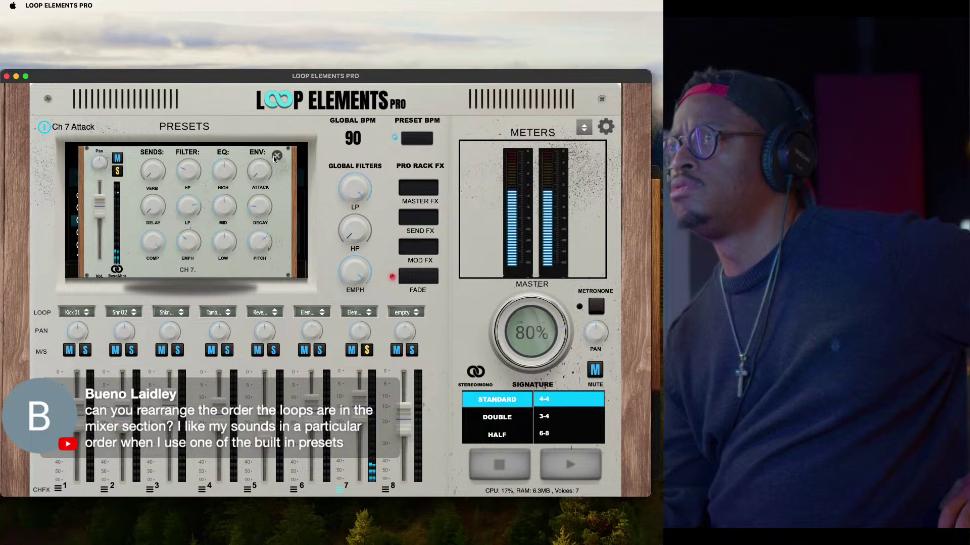
Enable the Vari-8 effect for channel 7 in the modulation rack and take the channel out of solo
left_click(418, 246)
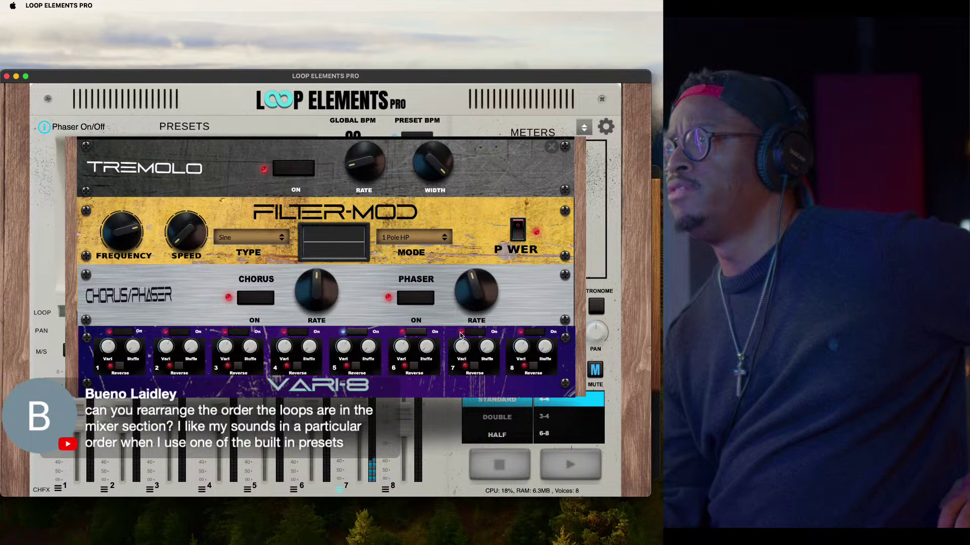
left_click(475, 332)
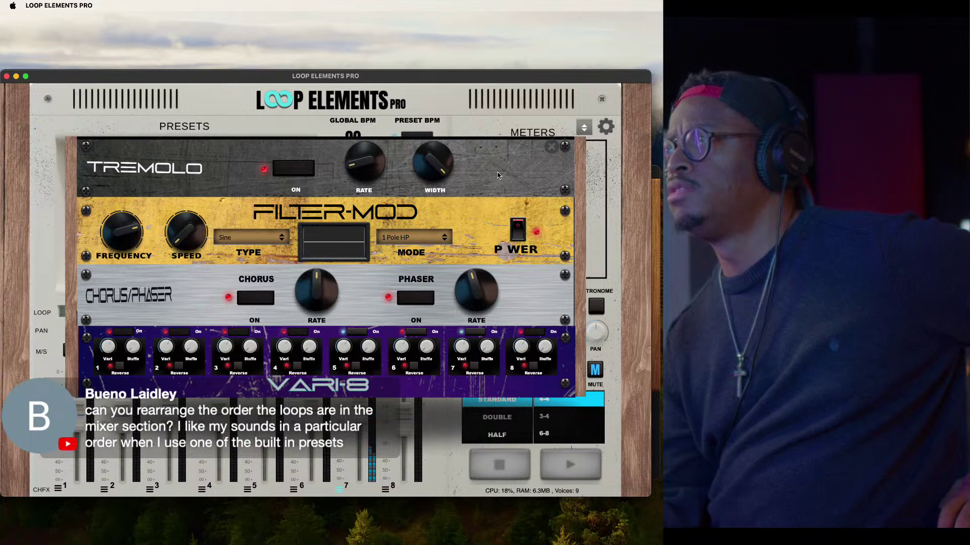
left_click(550, 147)
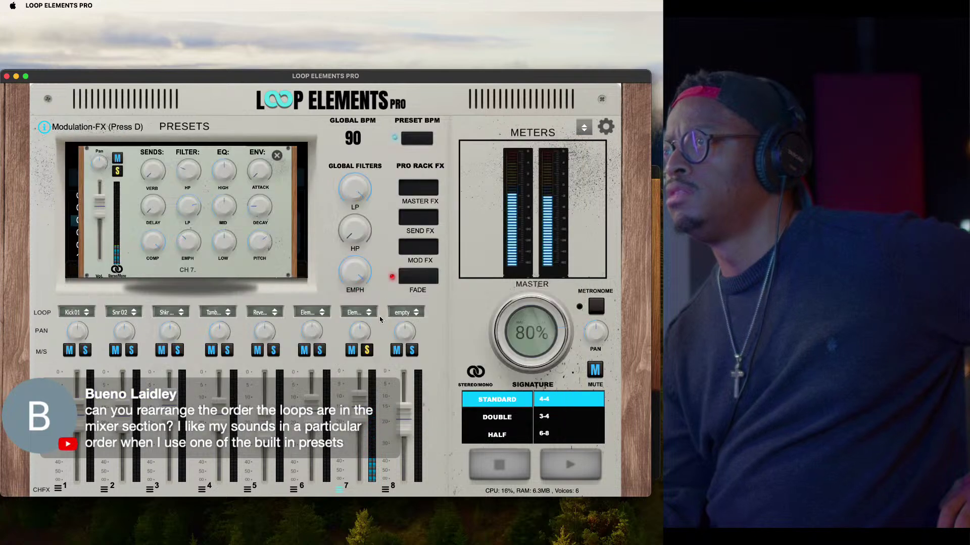
left_click(367, 352)
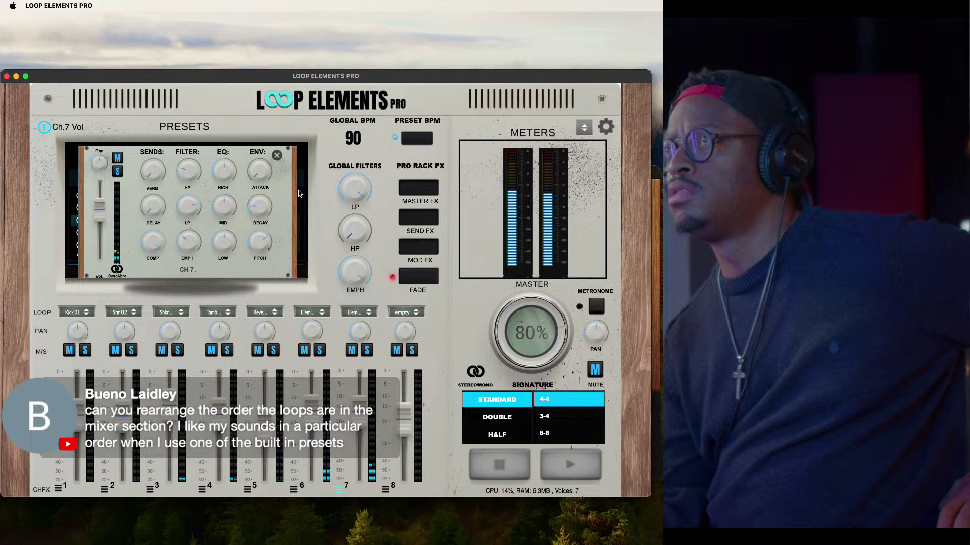
Close the channel 7 effects and browse the factory loop categories for channel 8
left_click(277, 156)
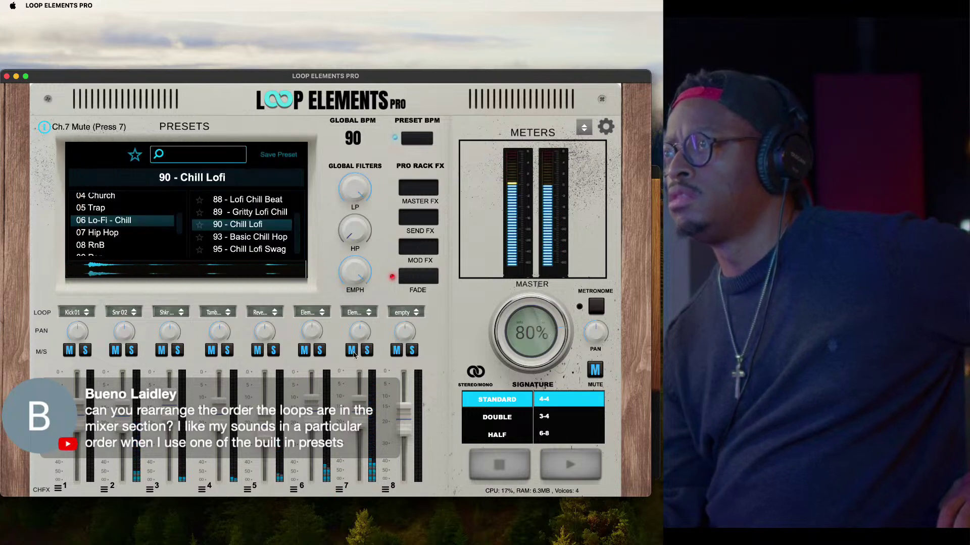
left_click(404, 312)
mouse_move(414, 336)
mouse_move(471, 313)
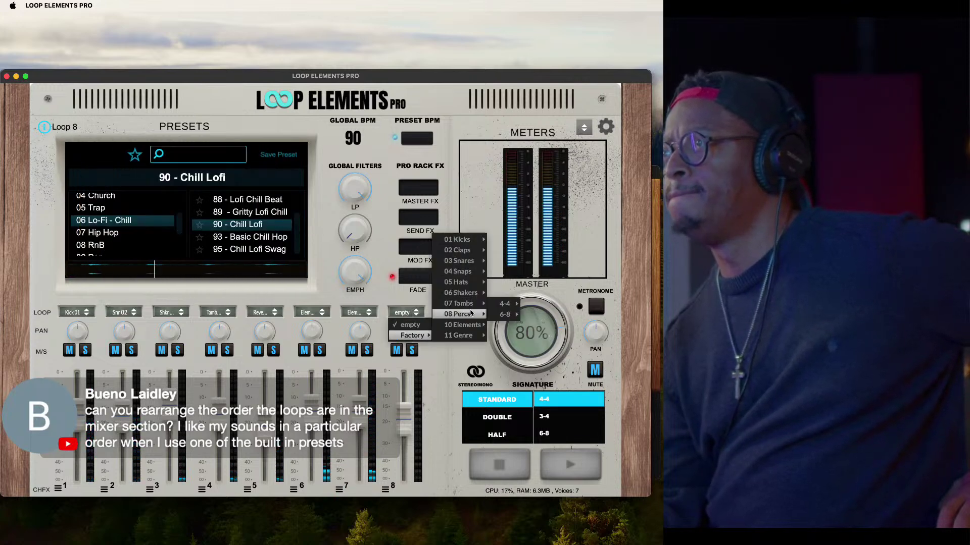
left_click(75, 312)
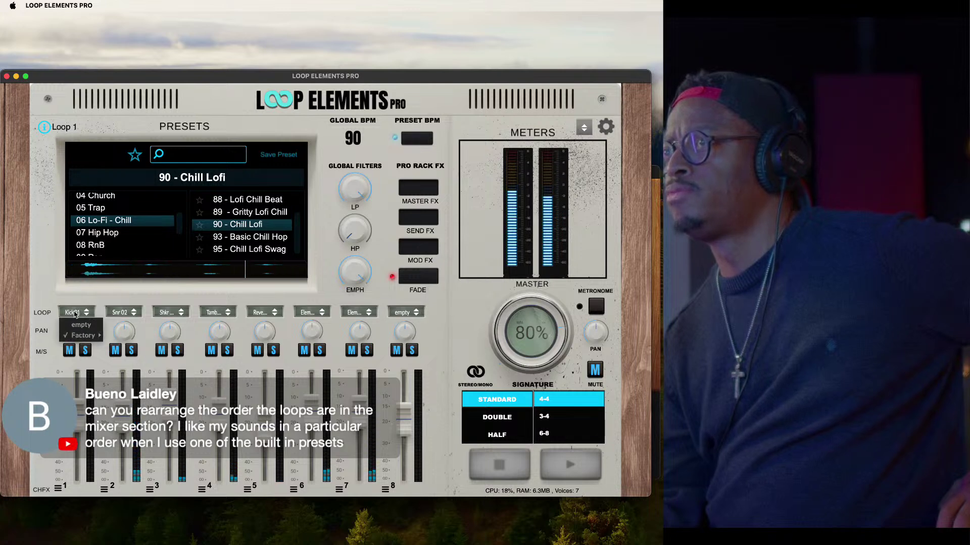
Load Snr 03 from the factory 4-4 Snares into channel 2
left_click(121, 312)
mouse_move(132, 336)
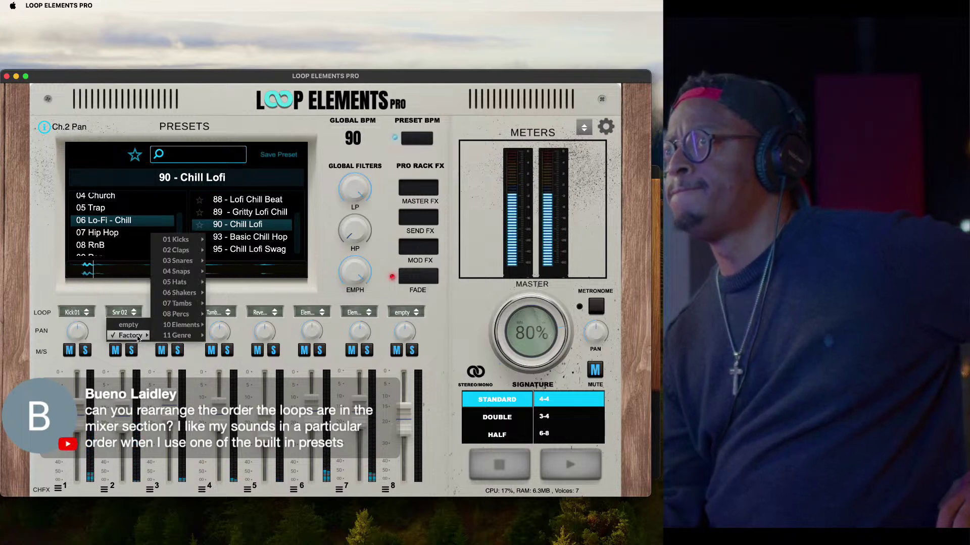
mouse_move(187, 260)
mouse_move(232, 273)
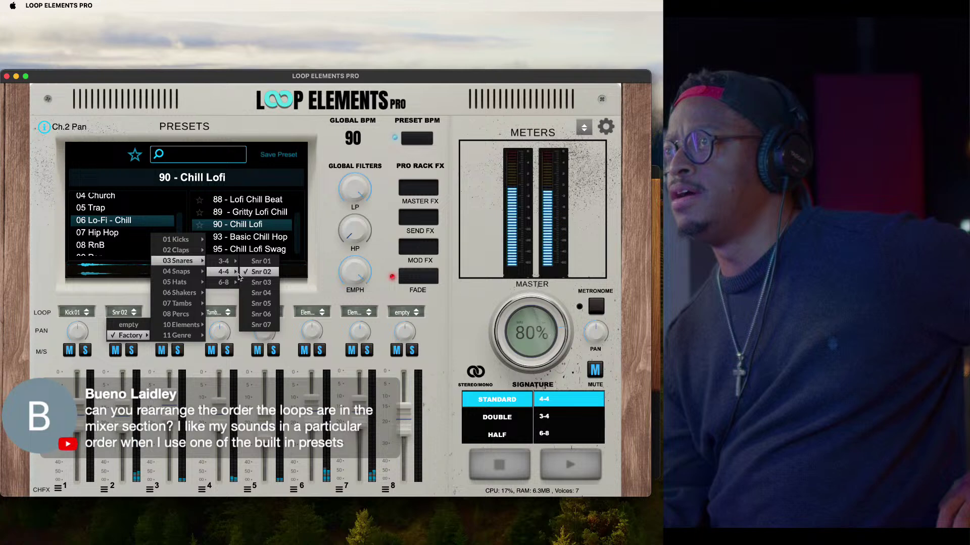
left_click(256, 283)
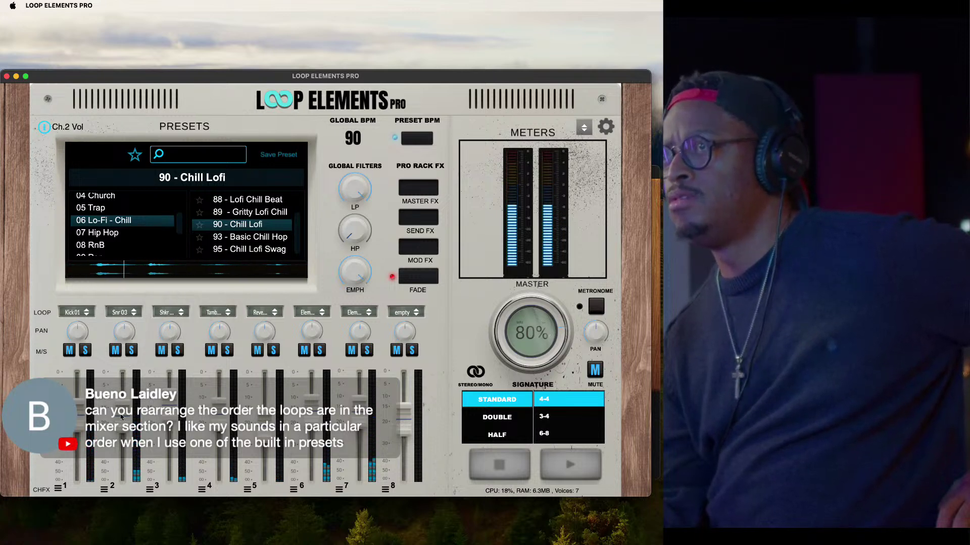
Load Kick 08 from the factory 4-4 Kicks into channel 1
left_click(73, 313)
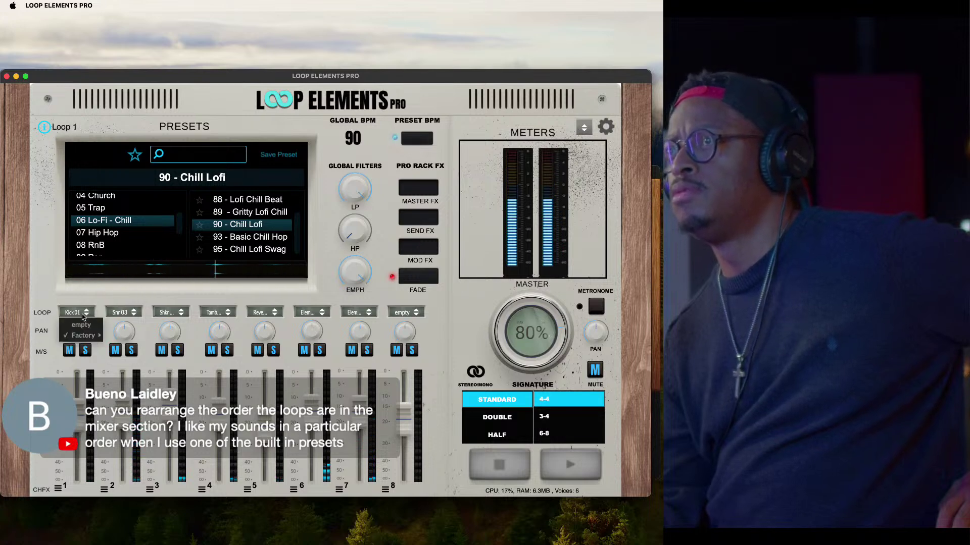
mouse_move(84, 336)
mouse_move(134, 239)
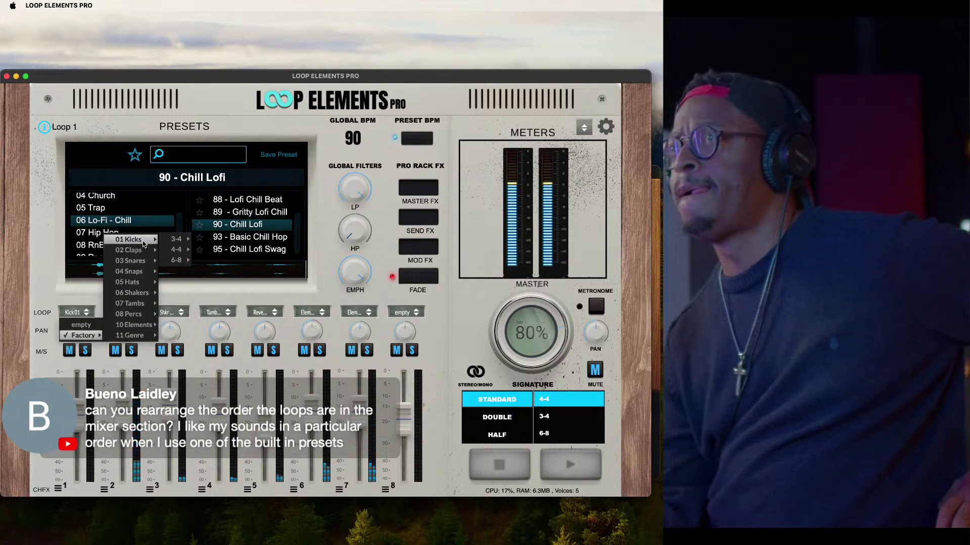
mouse_move(180, 254)
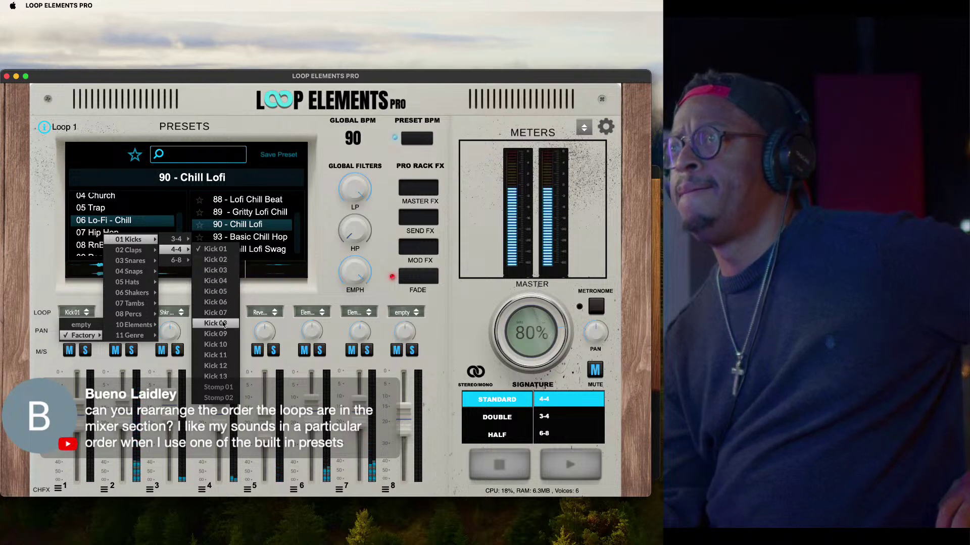
left_click(216, 323)
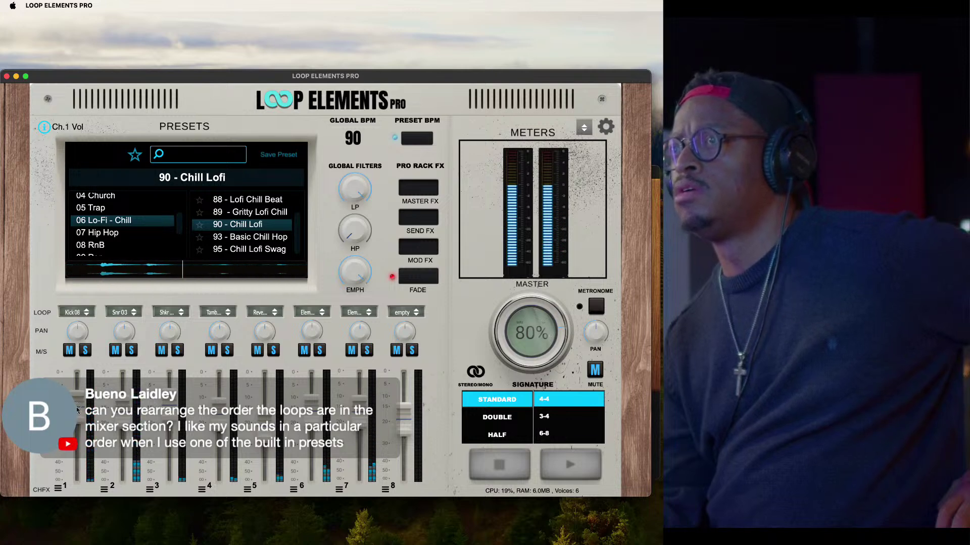
Replace channel 1's loop with Kick 09 from the factory 4-4 Kicks and stop playback
left_click(73, 312)
mouse_move(142, 283)
mouse_move(138, 241)
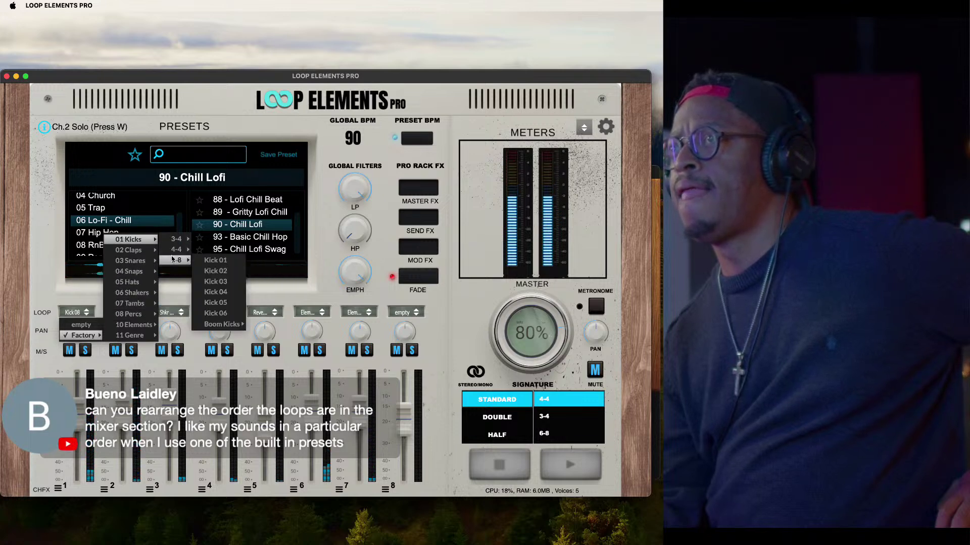
mouse_move(174, 251)
left_click(217, 259)
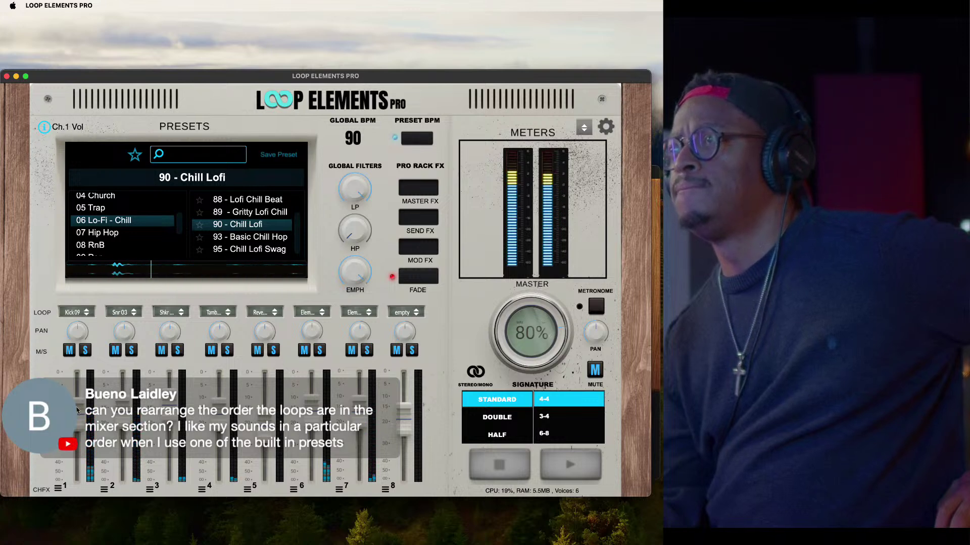
key("space")
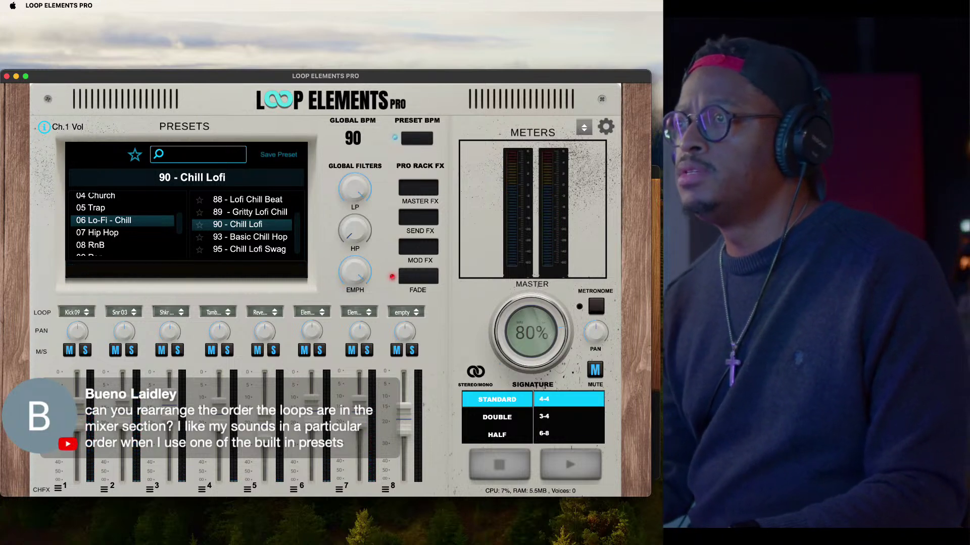
Restart playback and load Hats 01 from the factory 4-4 Hats into channel 8
key("space")
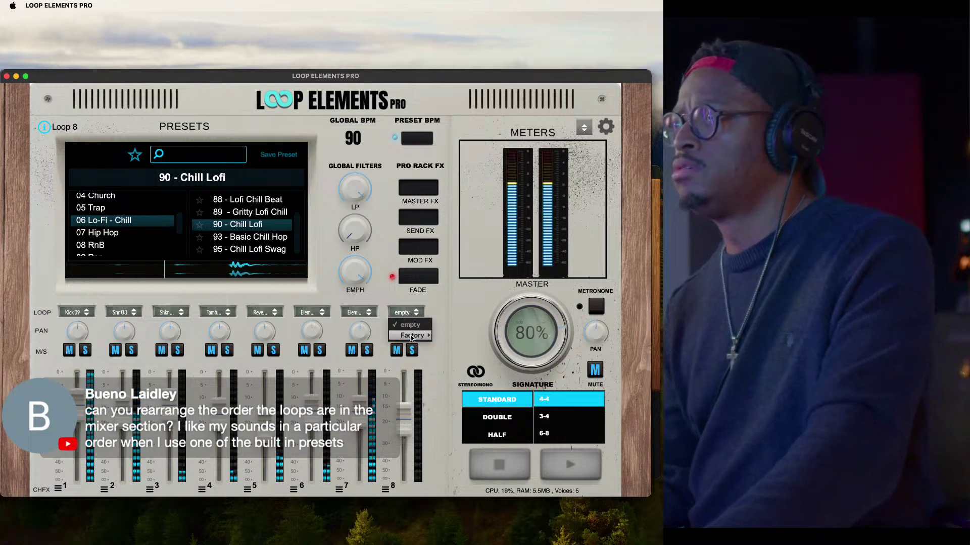
left_click(407, 313)
mouse_move(472, 296)
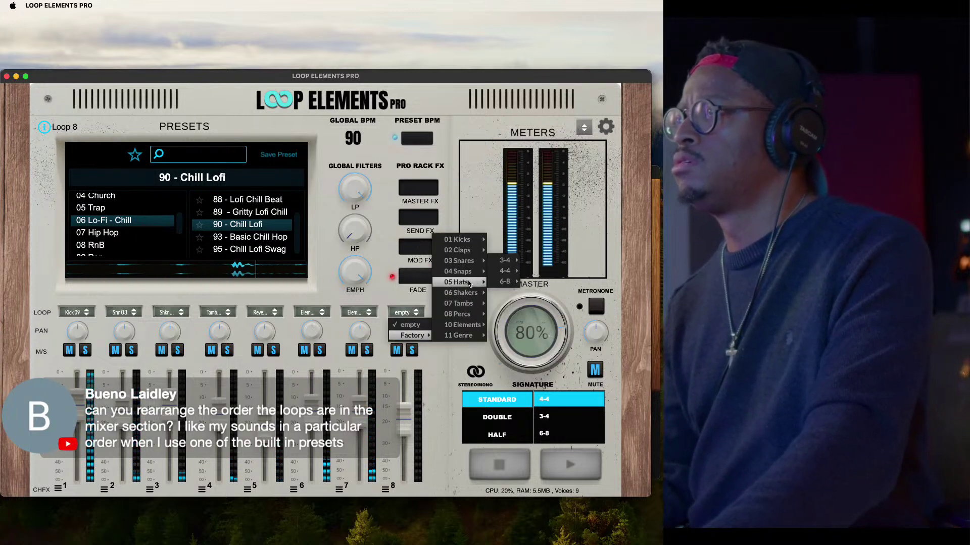
mouse_move(505, 271)
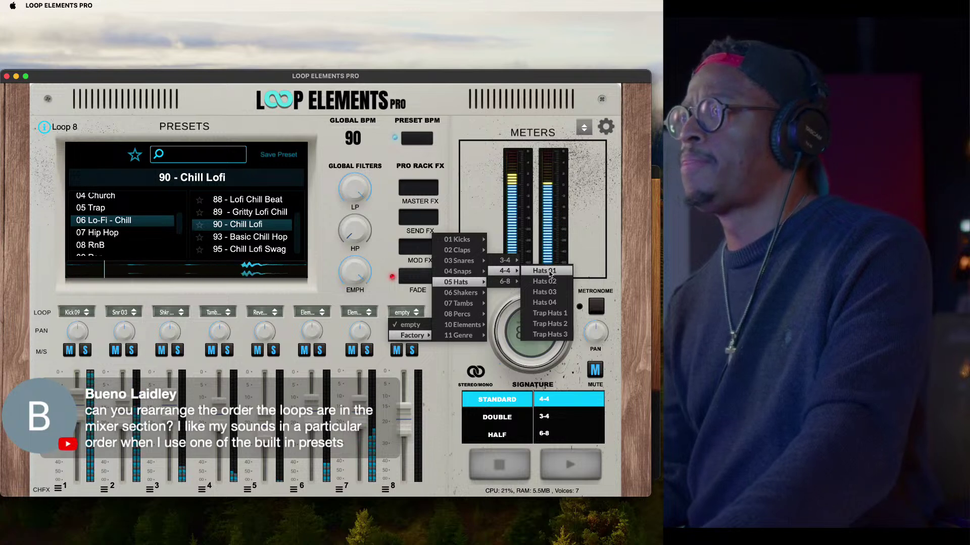
left_click(551, 274)
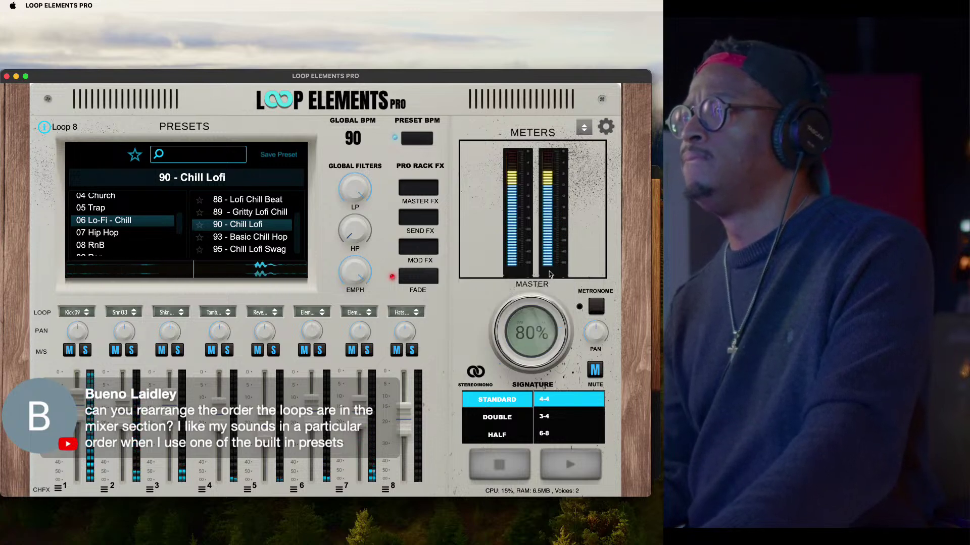
Raise channel 8's volume slightly and look over its channel effects
mouse_move(404, 419)
left_mouse_down()
mouse_move(405, 407)
mouse_move(406, 415)
left_mouse_up()
left_click(388, 488)
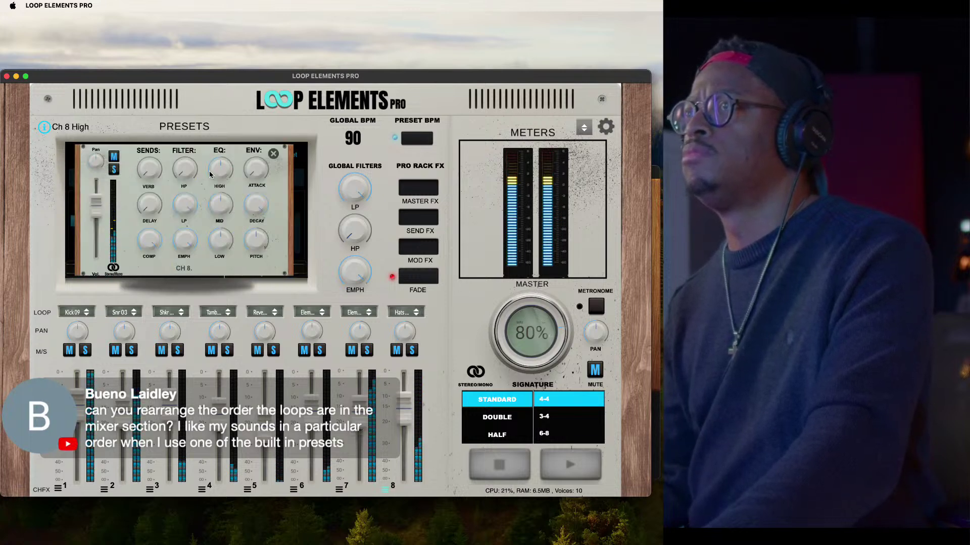
left_click(274, 154)
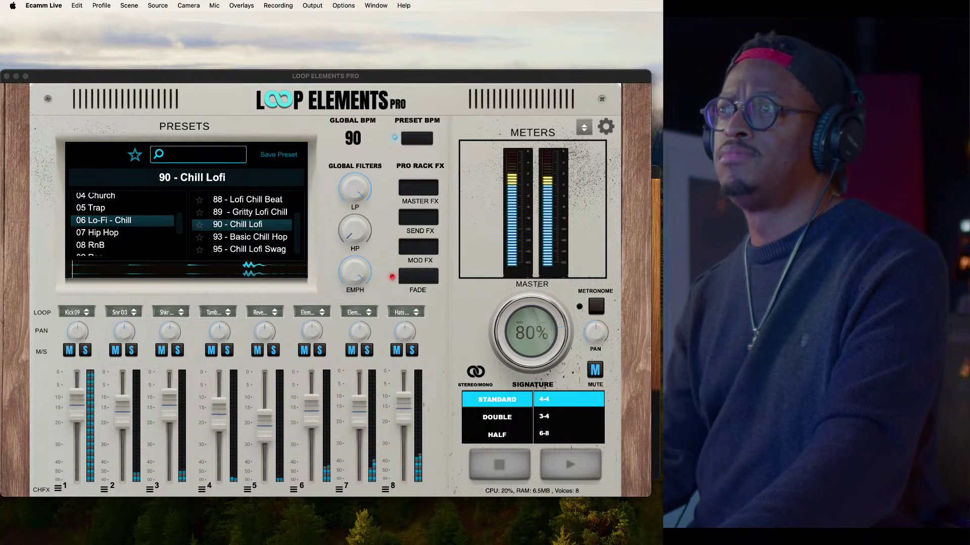
Stop playback and start saving the preset, choosing the User folder as its location
left_click(334, 300)
key("space")
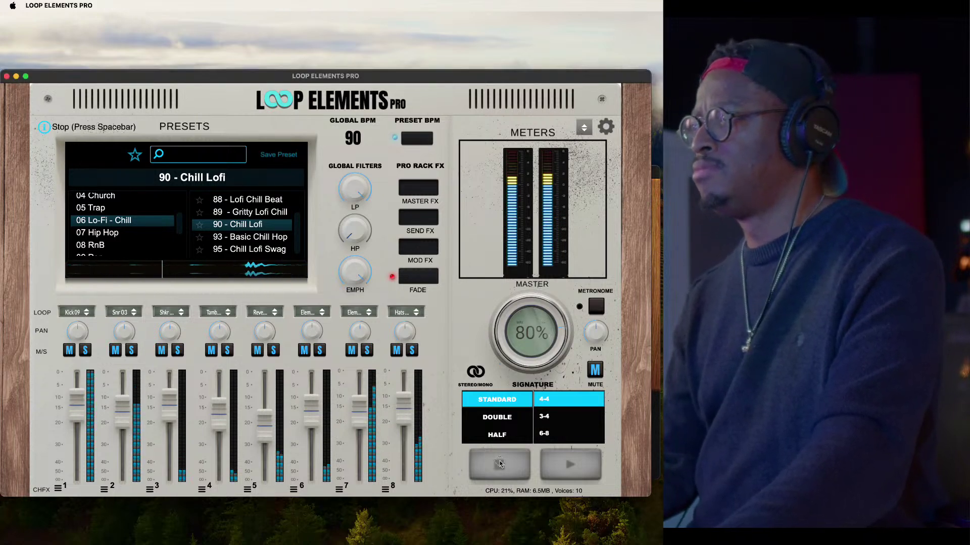
left_click(277, 155)
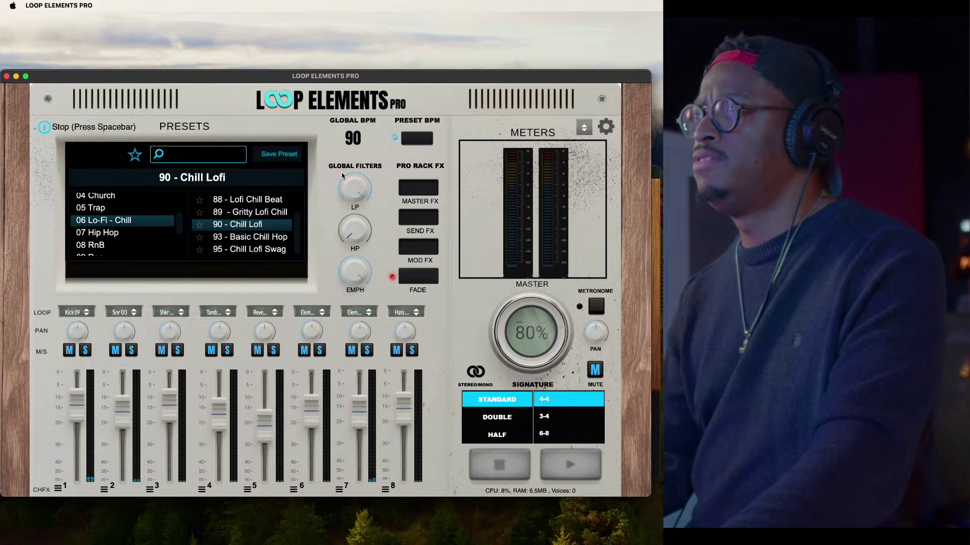
scroll(615, 245, "down", 3)
left_click(614, 256)
left_click(522, 103)
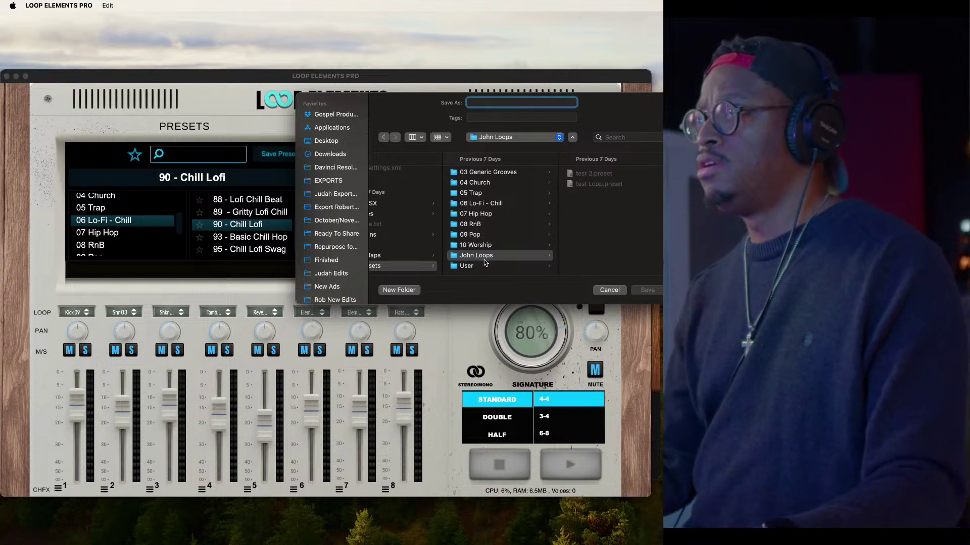
left_click(483, 266)
left_click(530, 104)
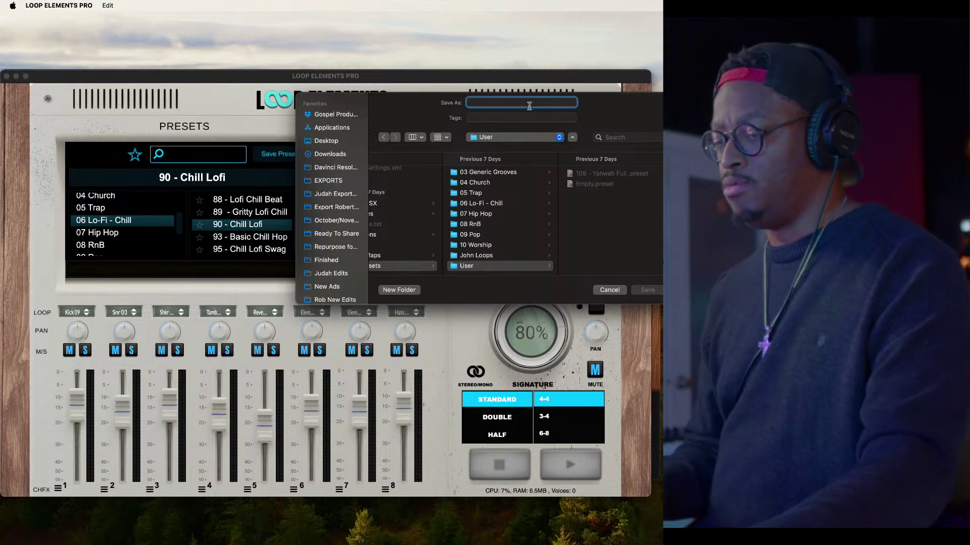
Name the preset New Loop 90 and save it
type("L")
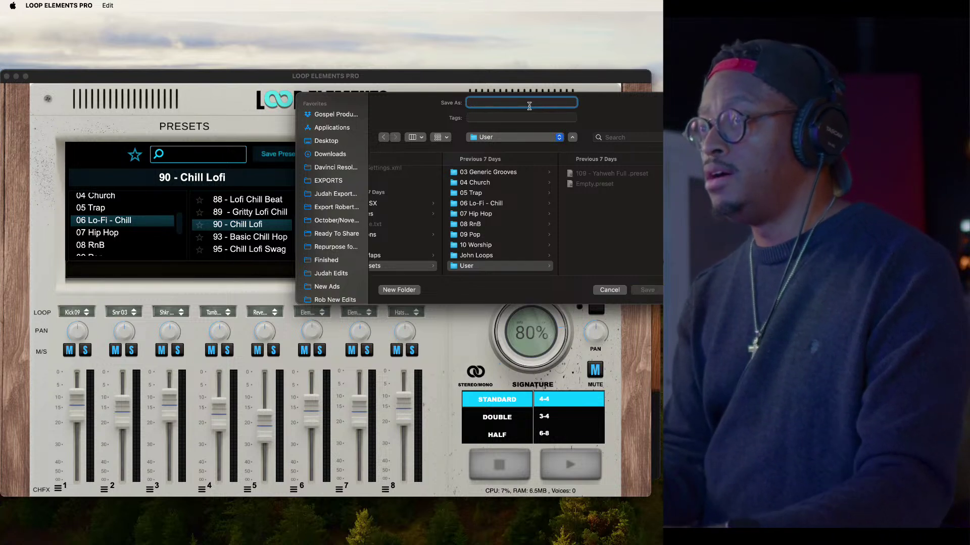
type("Ne")
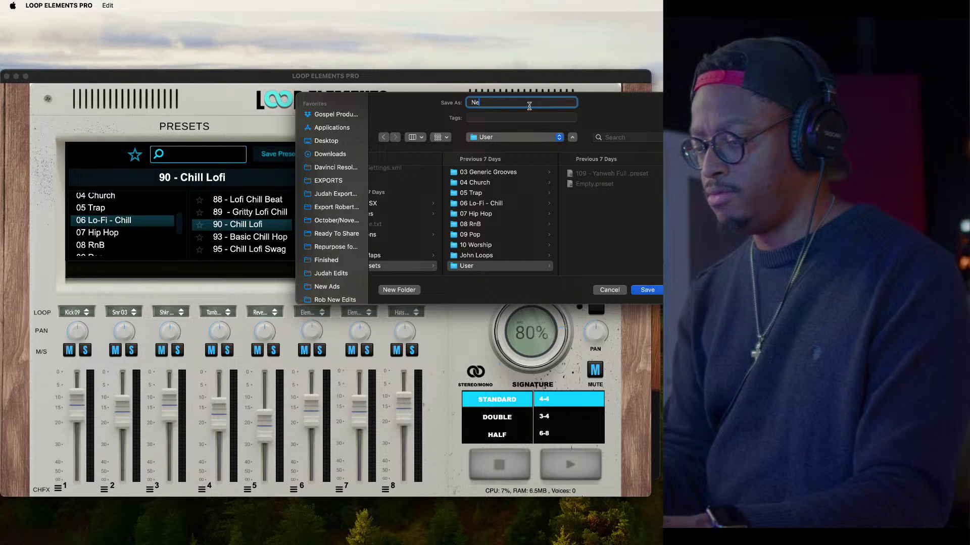
type("w Loop")
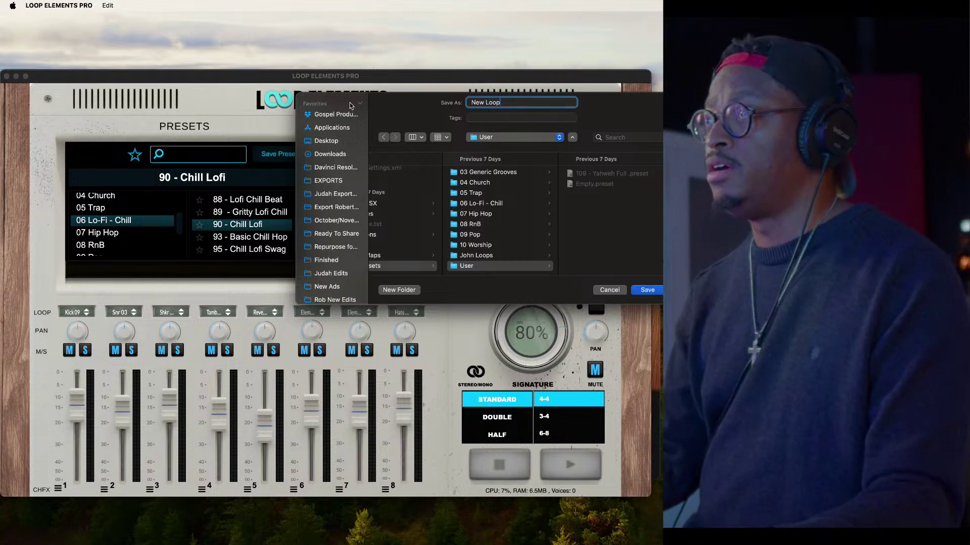
left_click_drag(406, 100, 393, 116)
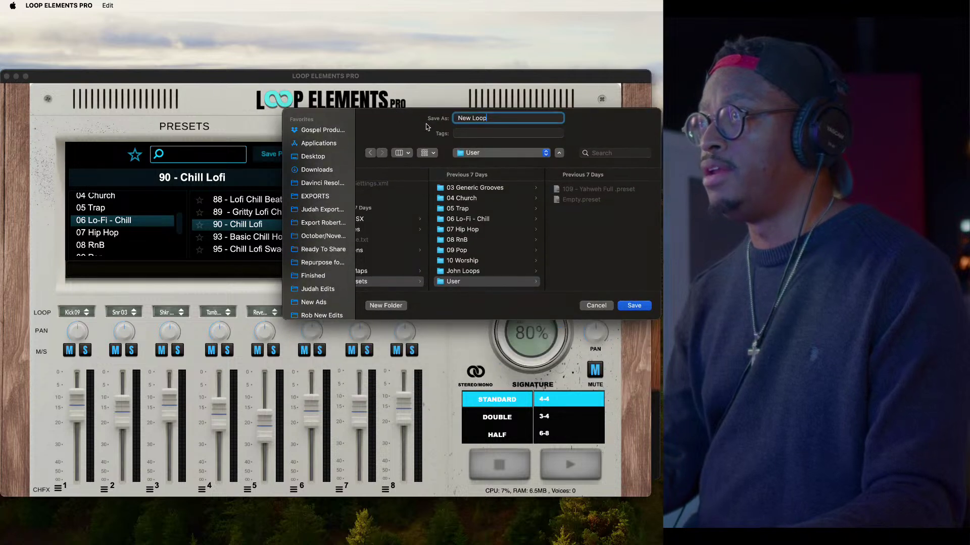
type("9")
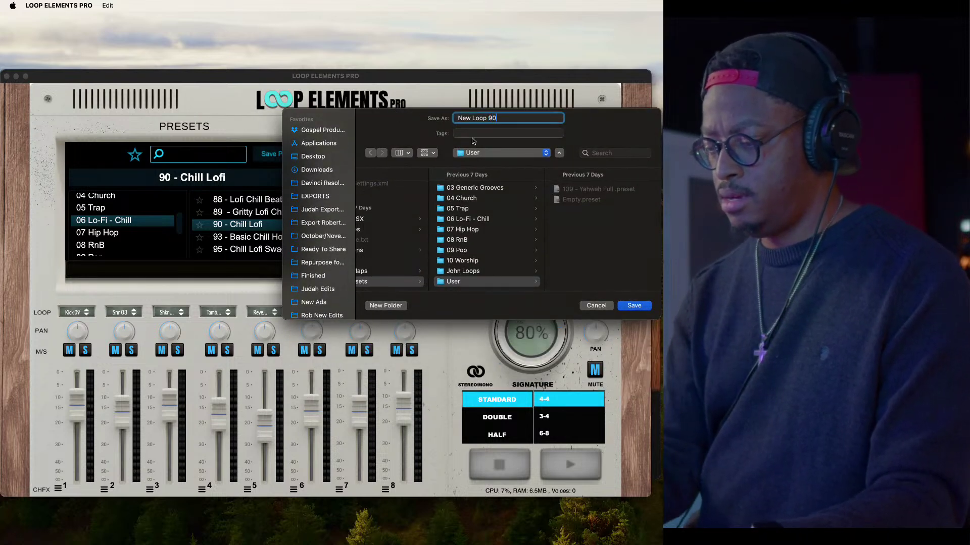
type("0")
key("Return")
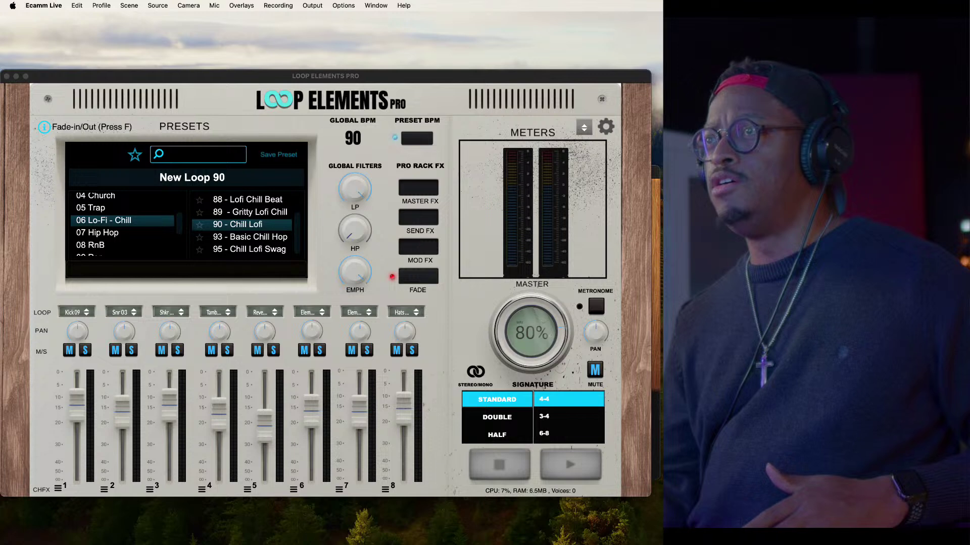
left_click(127, 398)
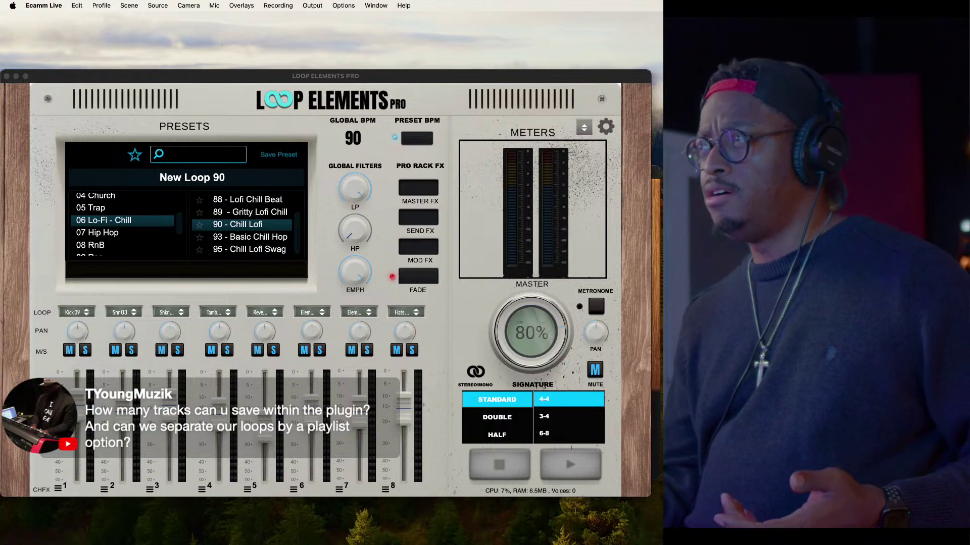
left_click(35, 293)
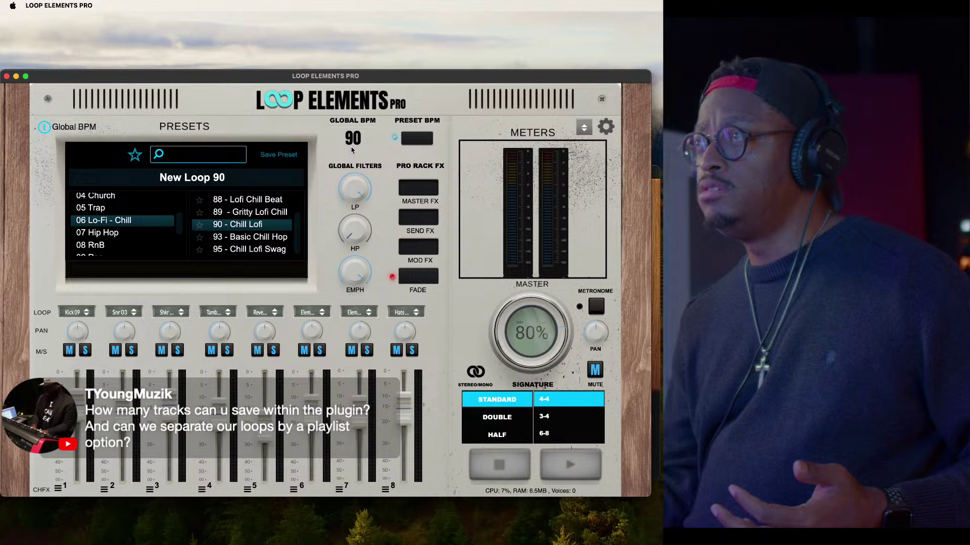
left_click(658, 66)
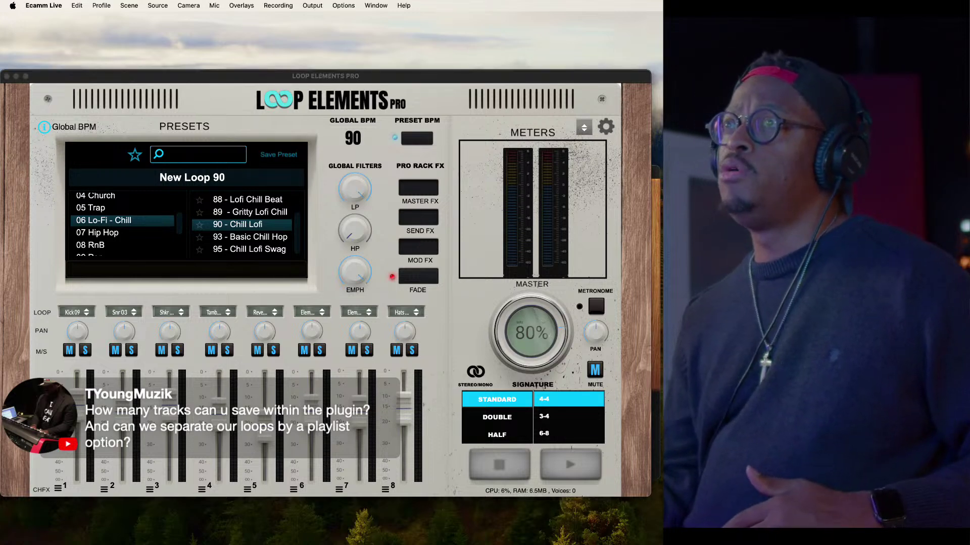
left_click(145, 143)
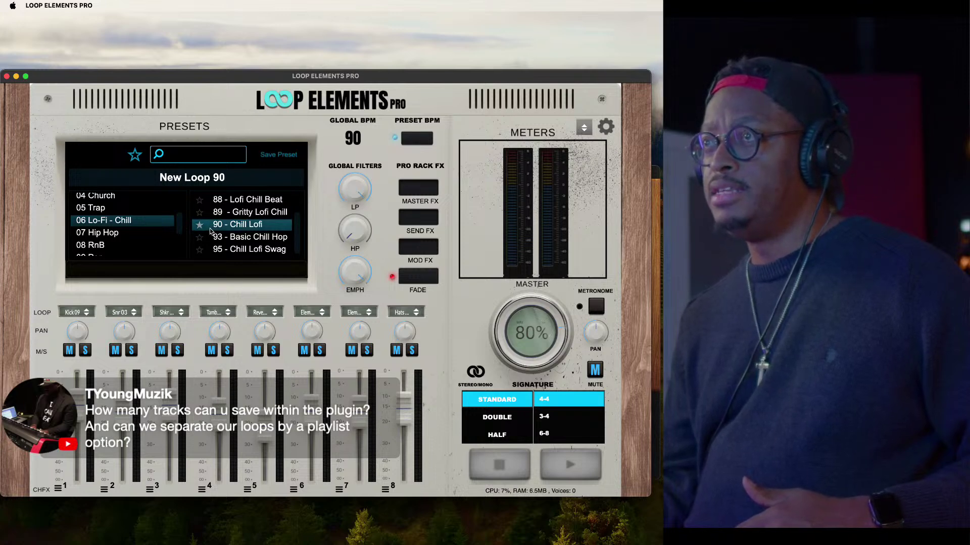
Load the preset 93 - Elements Locked in from the 07 Hip Hop category
left_click(106, 232)
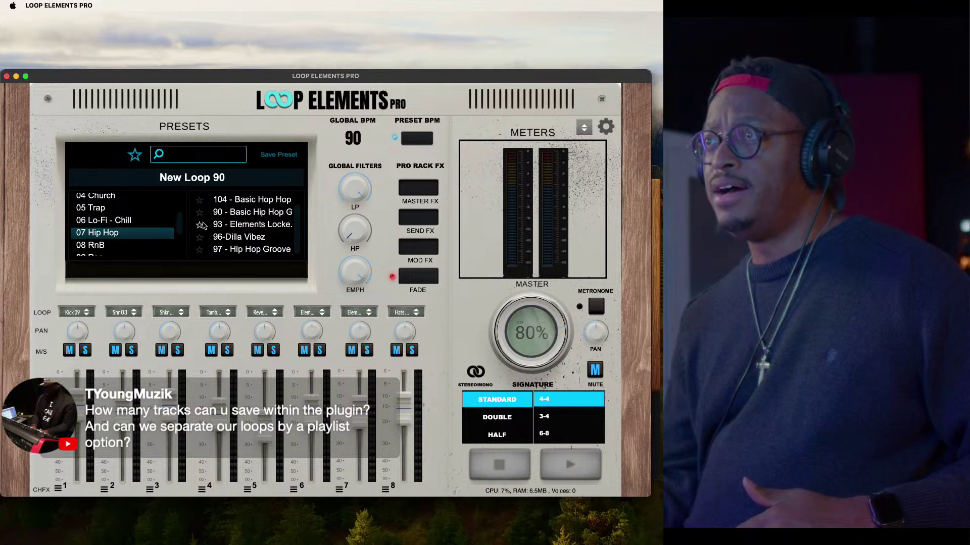
left_click(243, 226)
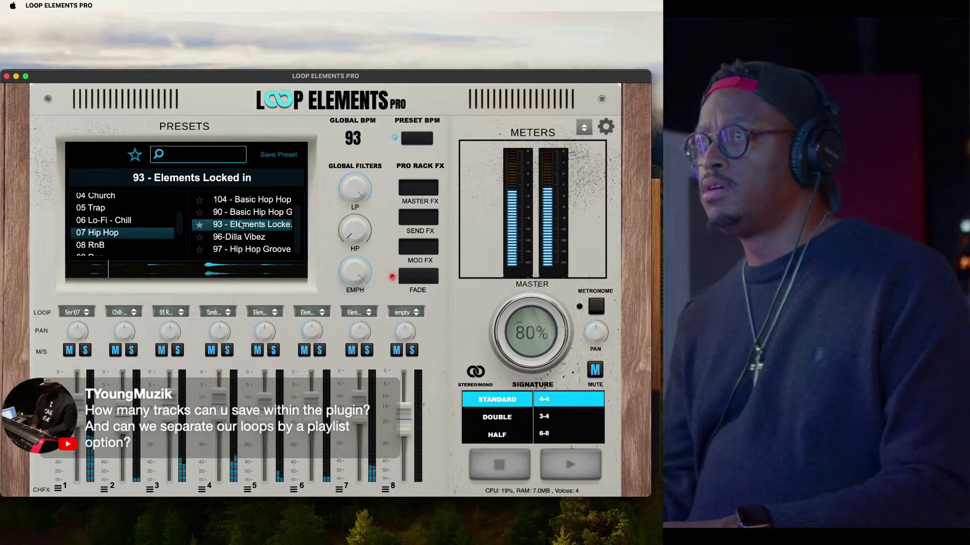
Stop playback and look through the favourite presets, filtering the browser from the 04 Church category to favourites only
key("space")
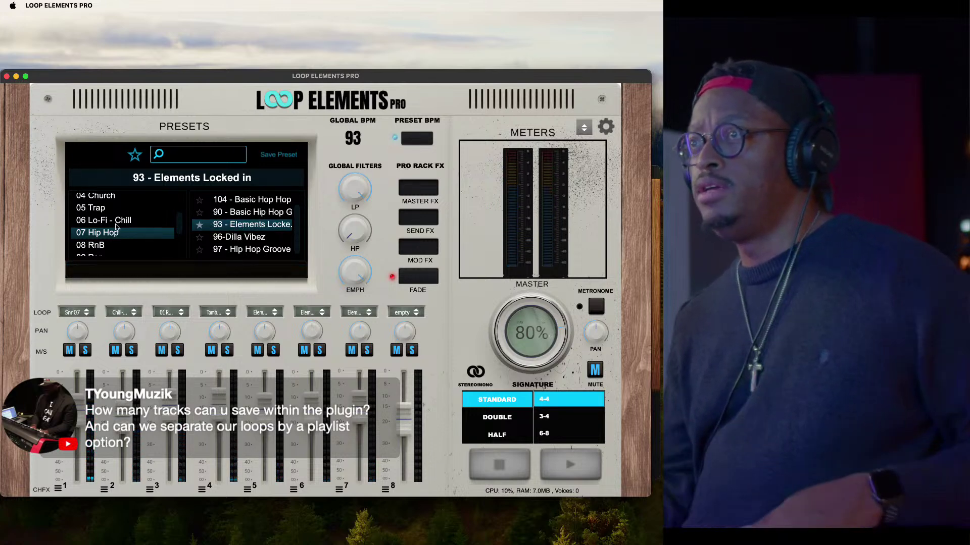
left_click(107, 196)
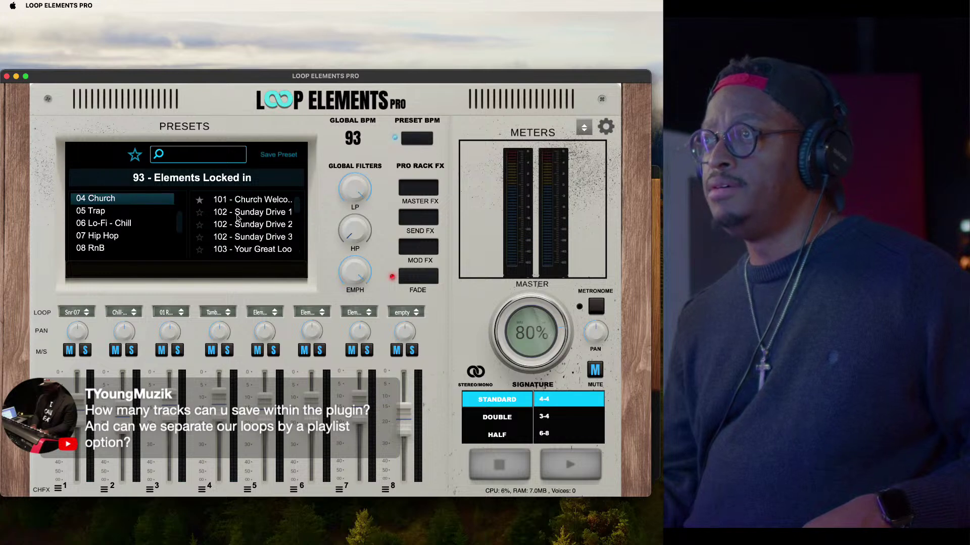
scroll(236, 222, "up", 1)
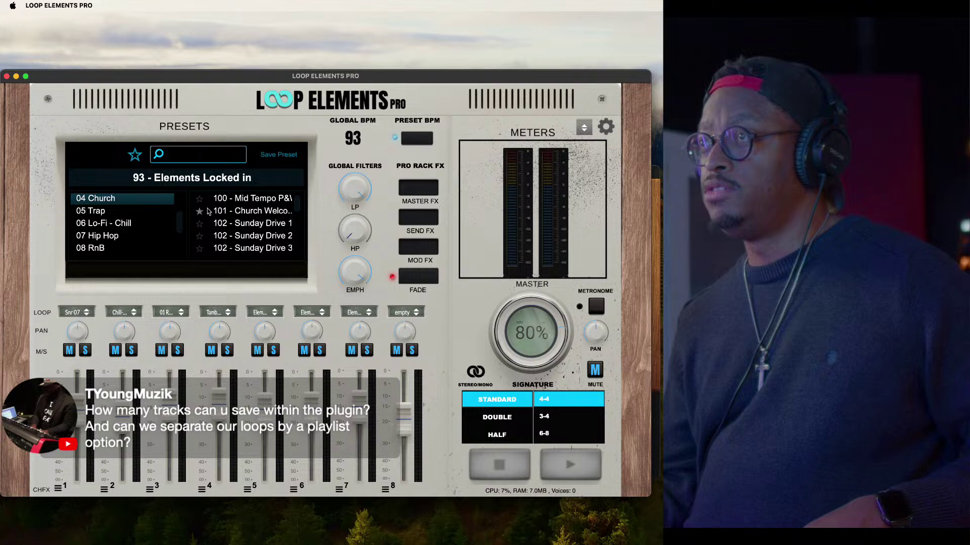
left_click(135, 155)
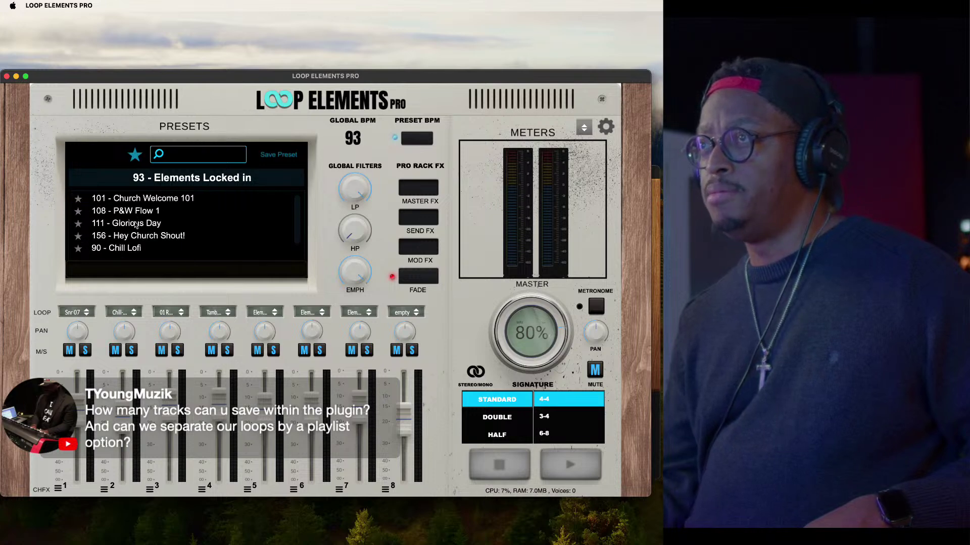
scroll(137, 236, "down", 1)
scroll(137, 236, "up", 1)
scroll(138, 236, "down", 1)
scroll(138, 237, "up", 1)
scroll(139, 236, "down", 1)
scroll(138, 237, "up", 1)
scroll(137, 237, "down", 1)
scroll(138, 236, "up", 1)
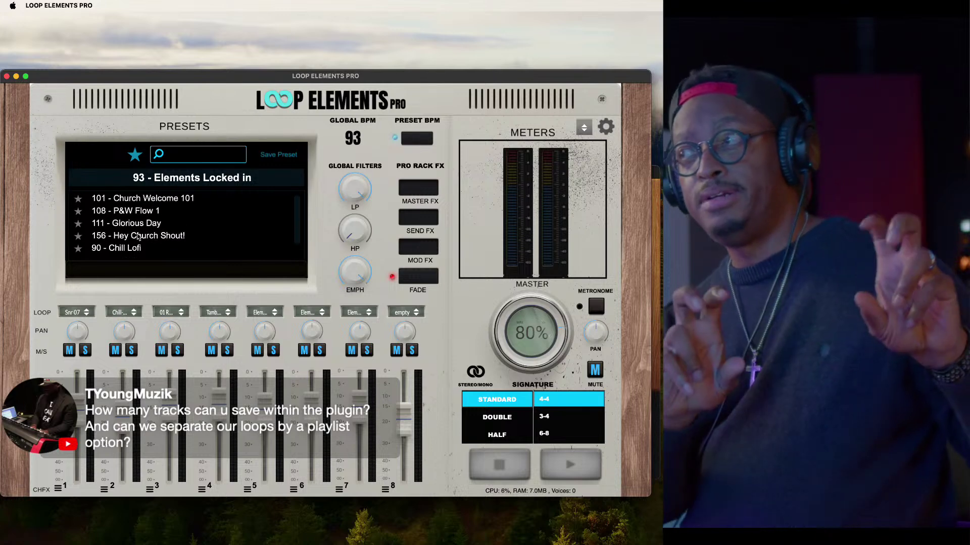
Audition the favourite presets 108 - P&W Flow 1 and 111 - Glorious Day, ending with playback stopped
left_click(124, 212)
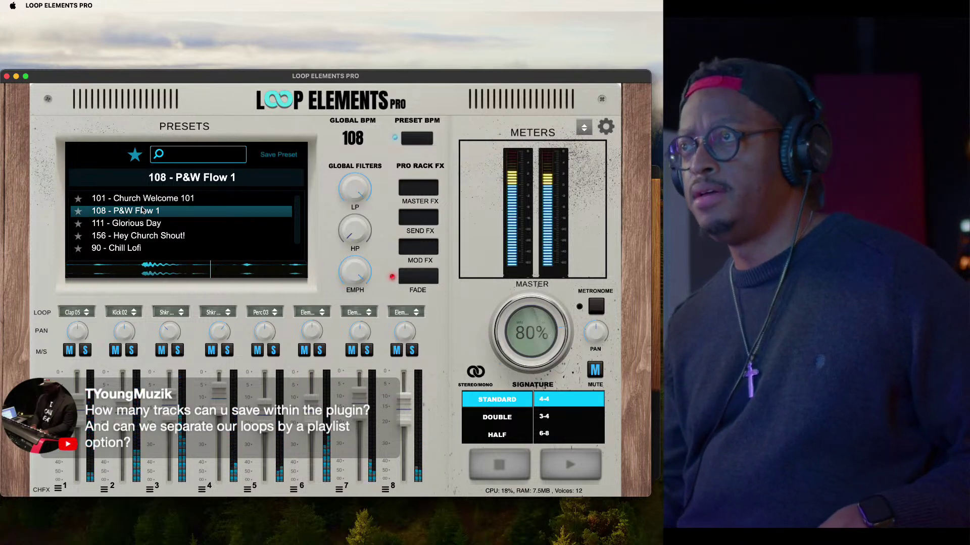
left_click(141, 226)
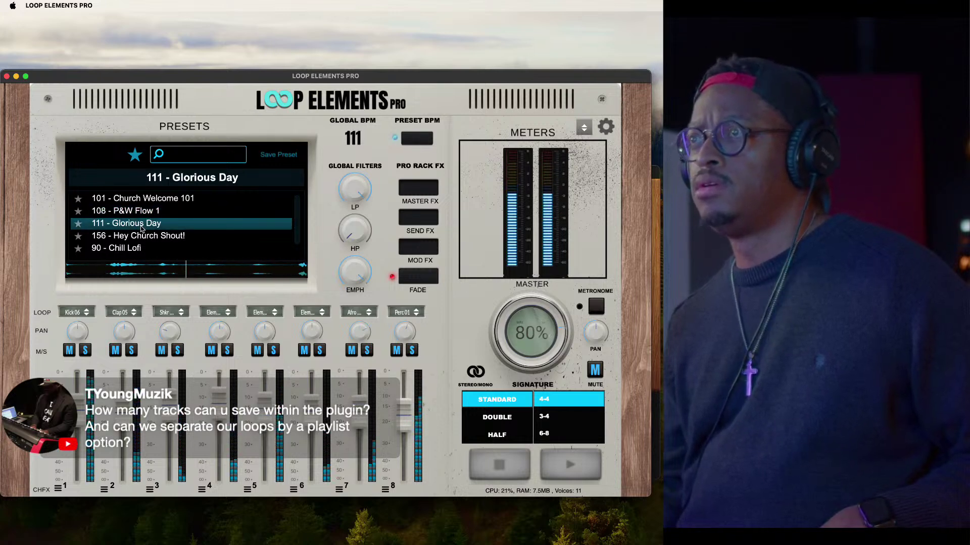
key("space")
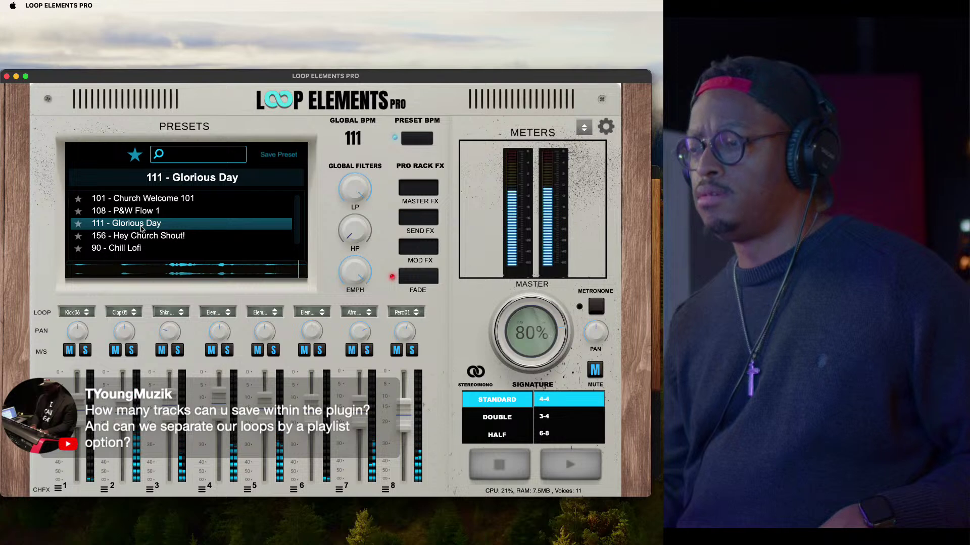
Remove the old presets from the favourites list one by one, from 101 - Church Welcome 101 through 90 - Chill Lofi
scroll(168, 236, "down", 1)
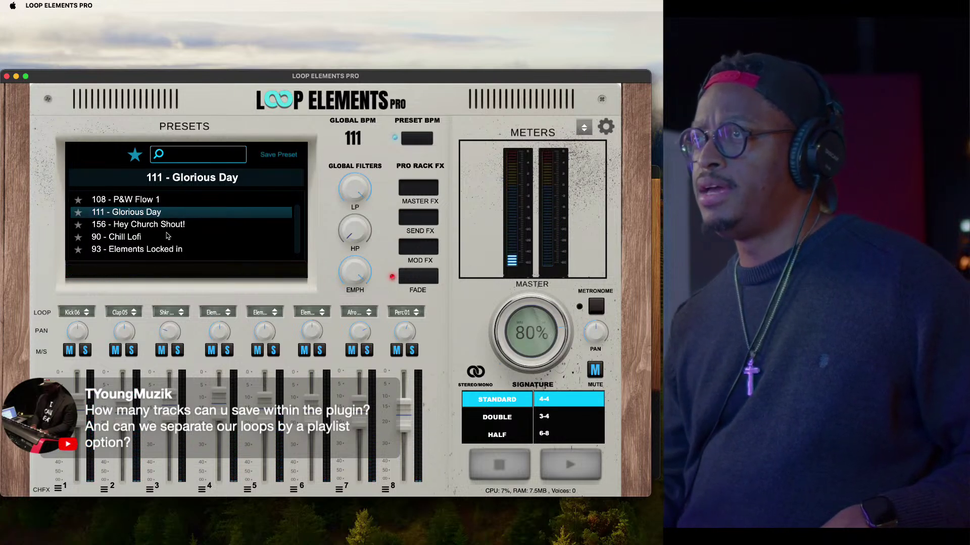
scroll(110, 243, "up", 1)
scroll(80, 205, "down", 1)
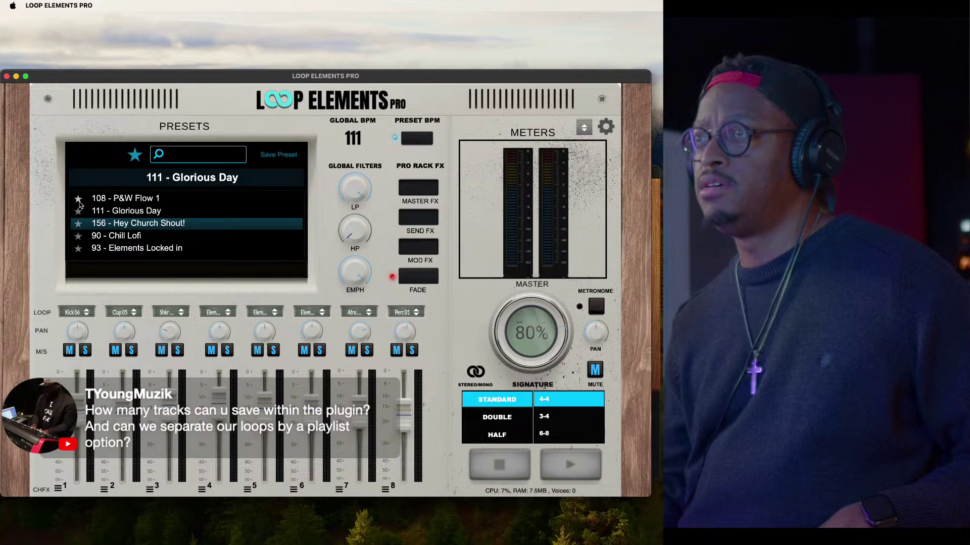
scroll(78, 204, "down", 1)
scroll(79, 200, "down", 1)
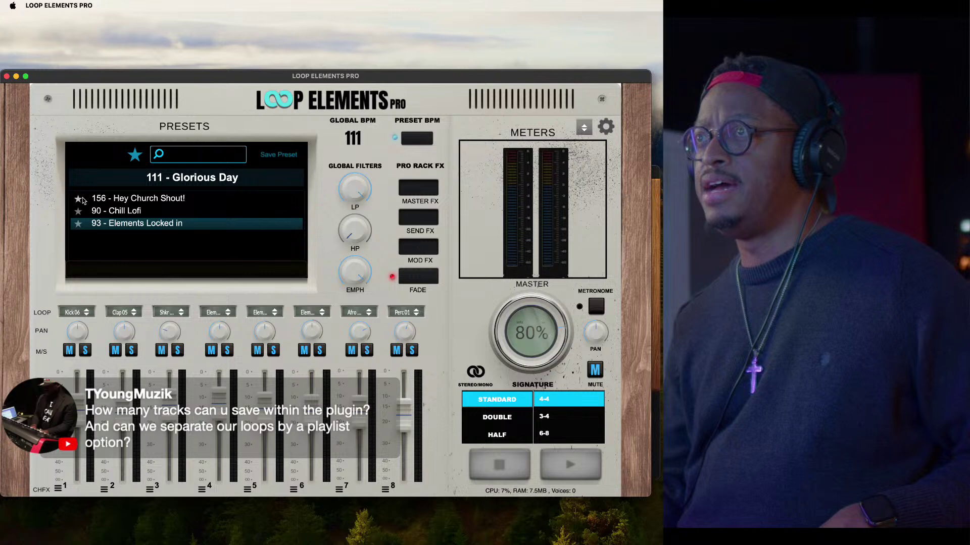
left_click(79, 200)
left_click(79, 199)
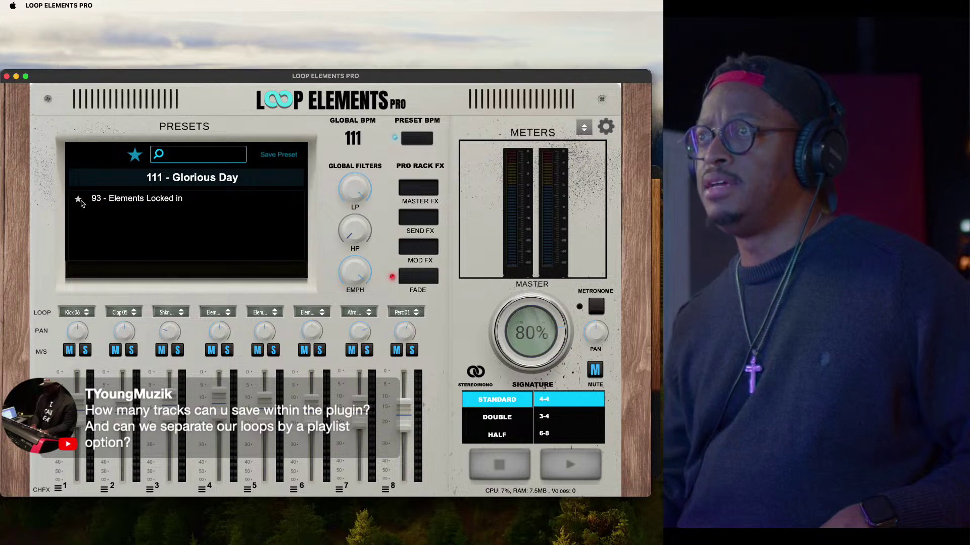
Mark 103 - Your Great Loop, 110 - OMG Loop! and 113 - Head Bobber in 04 Church as favourites and list only favourites
left_click(136, 158)
scroll(241, 226, "down", 3)
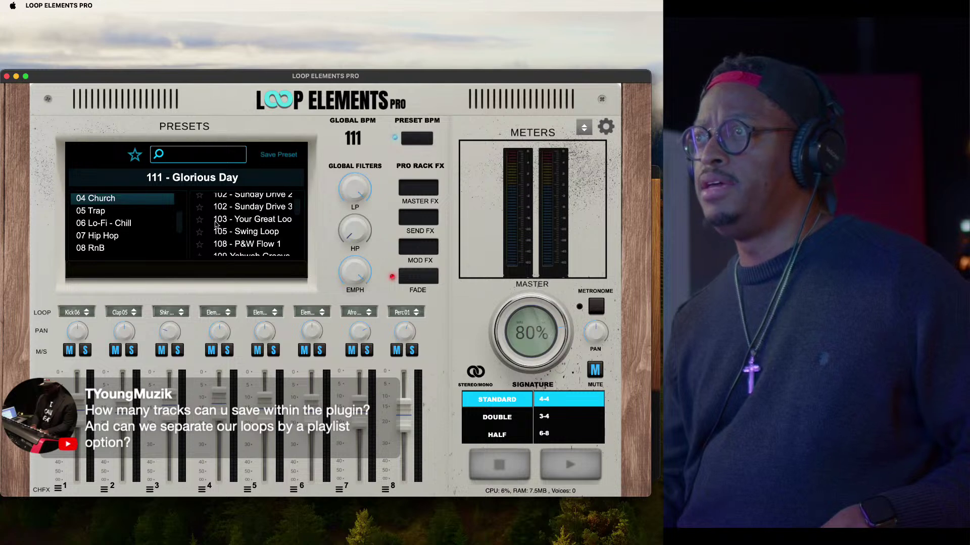
scroll(238, 236, "down", 1)
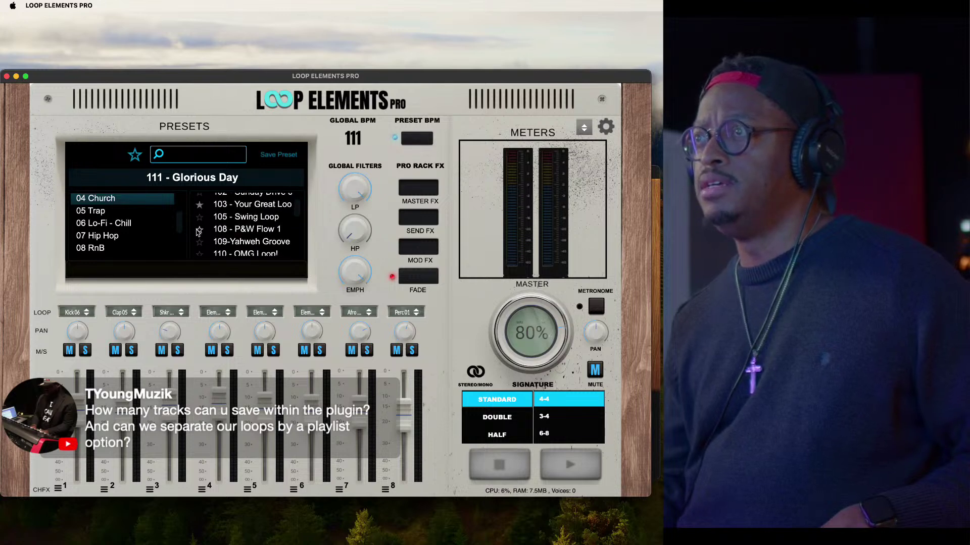
scroll(212, 241, "down", 2)
scroll(202, 232, "down", 3)
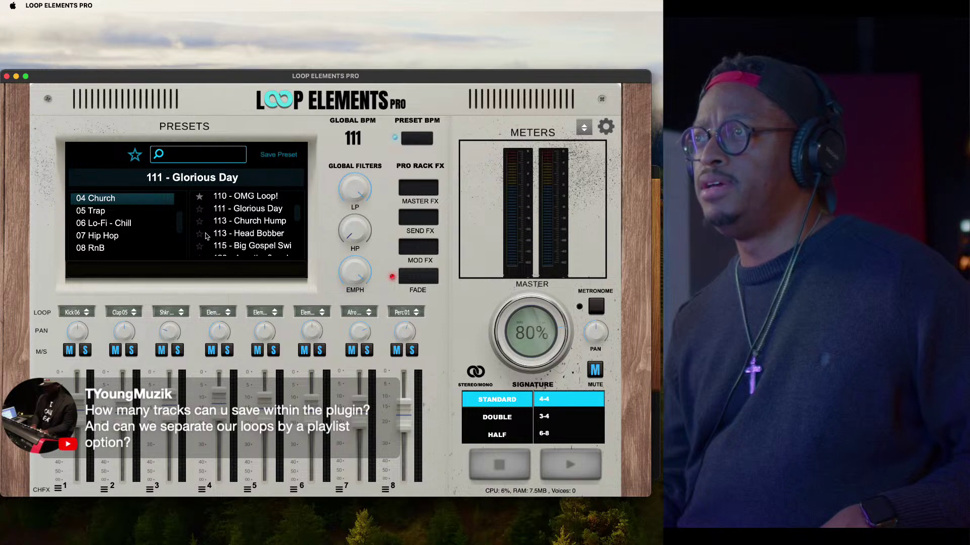
left_click(135, 156)
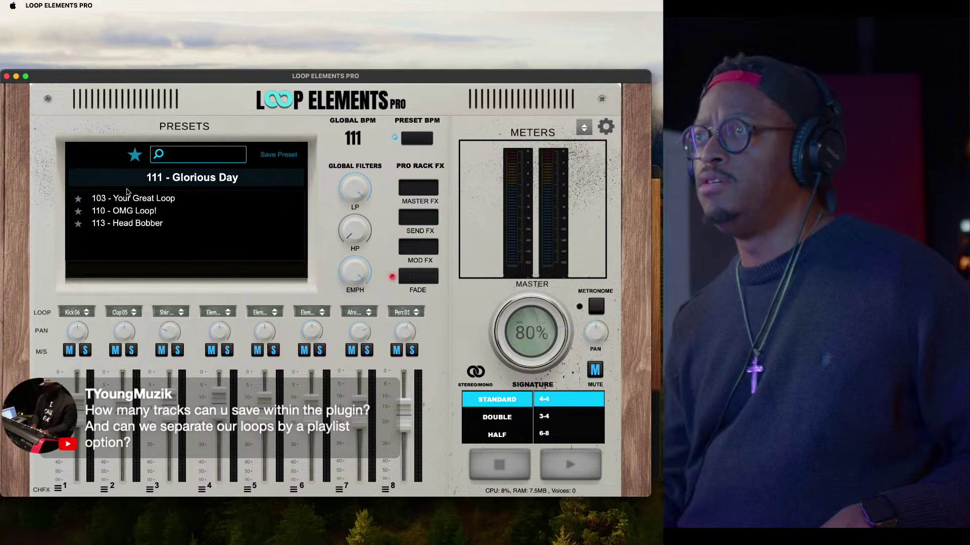
Audition the favourites 103 - Your Great Loop, 110 - OMG Loop! and 113 - Head Bobber, ending with playback stopped
left_click(121, 202)
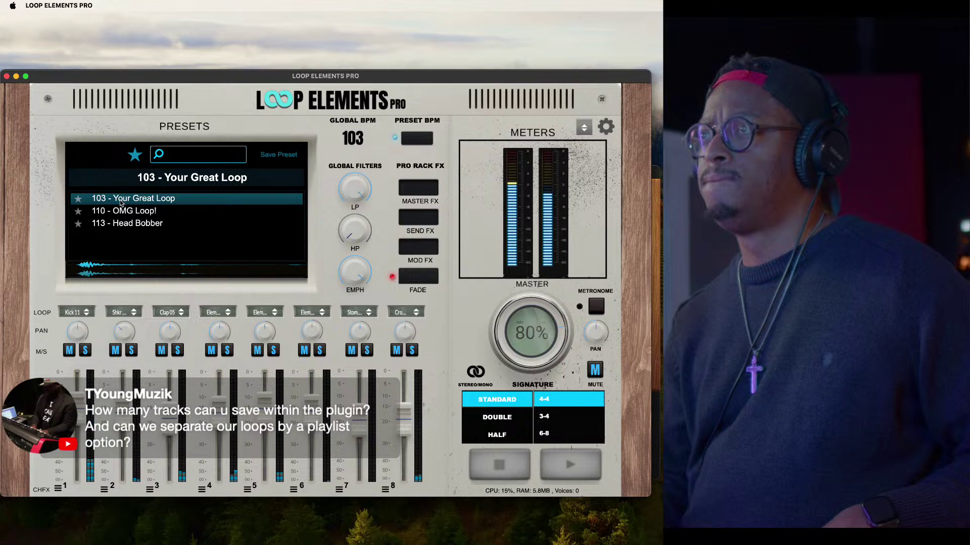
left_click(126, 215)
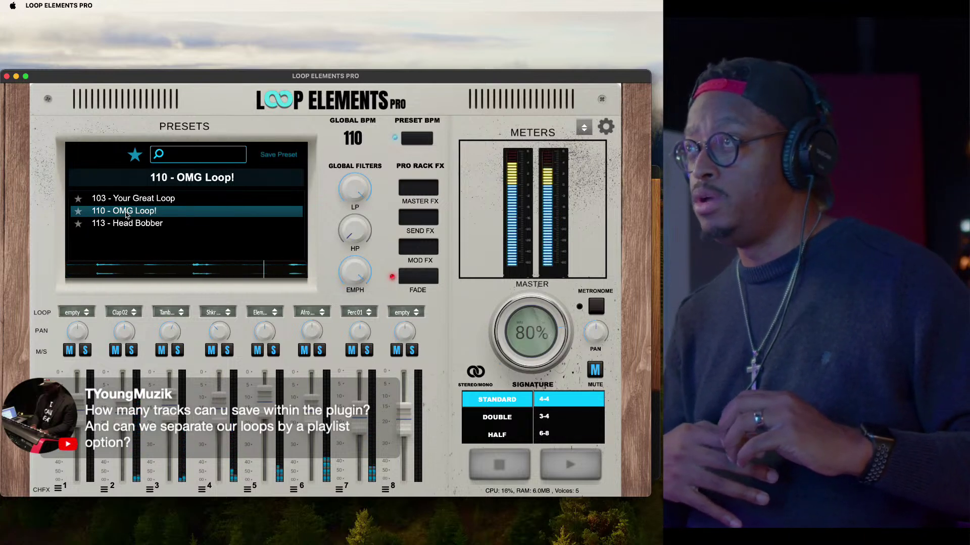
key("space")
left_click(146, 224)
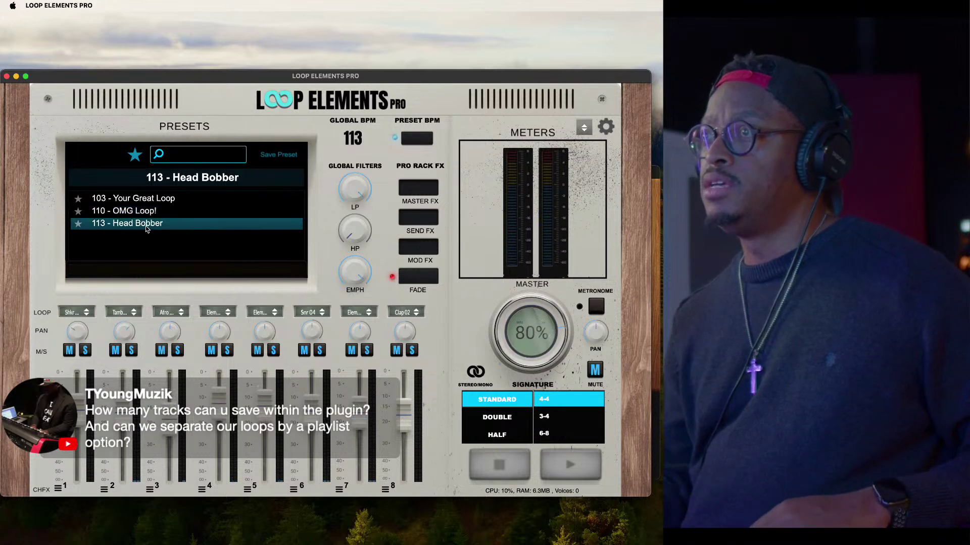
key("space")
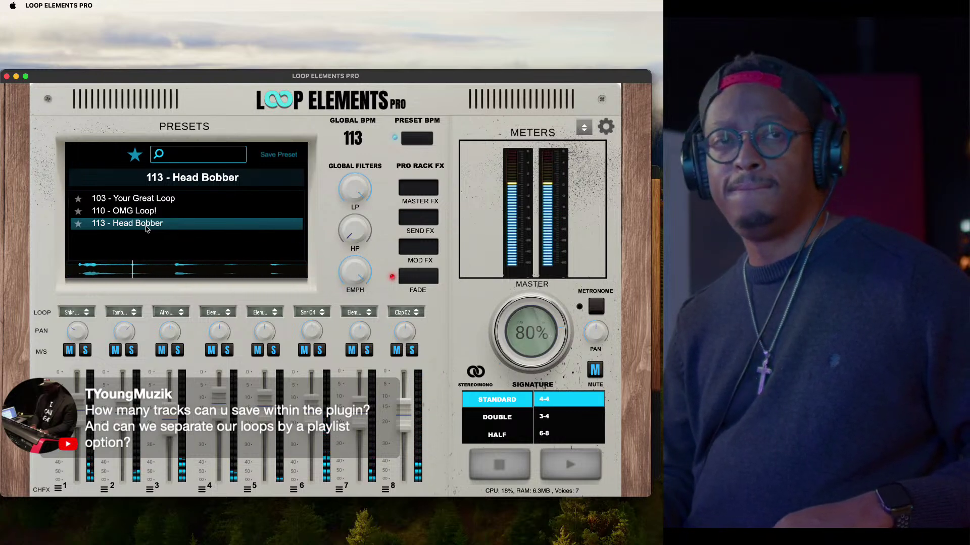
key("space")
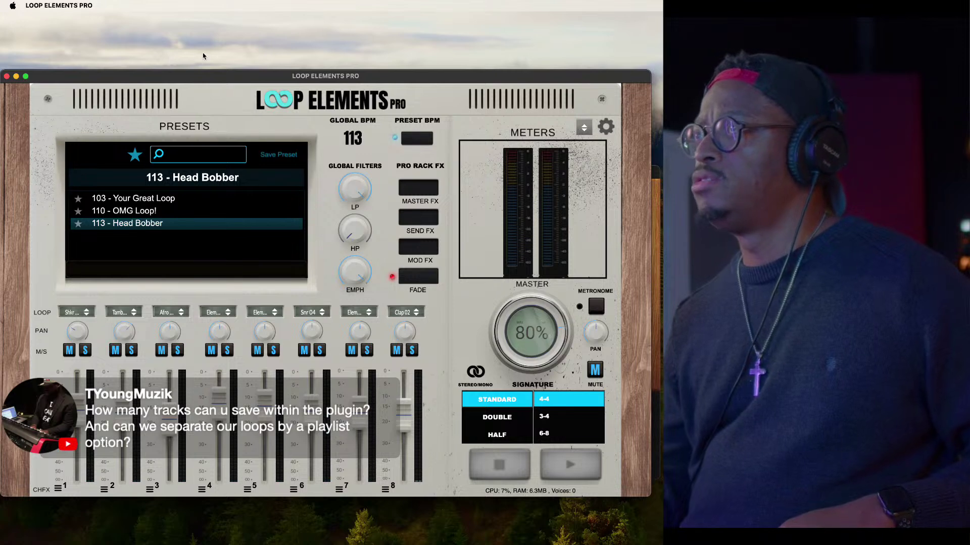
Show the viewer question about an in-ear click using Ecamm Live, and look over the key commands list in Loop Elements Pro
key("super+Tab")
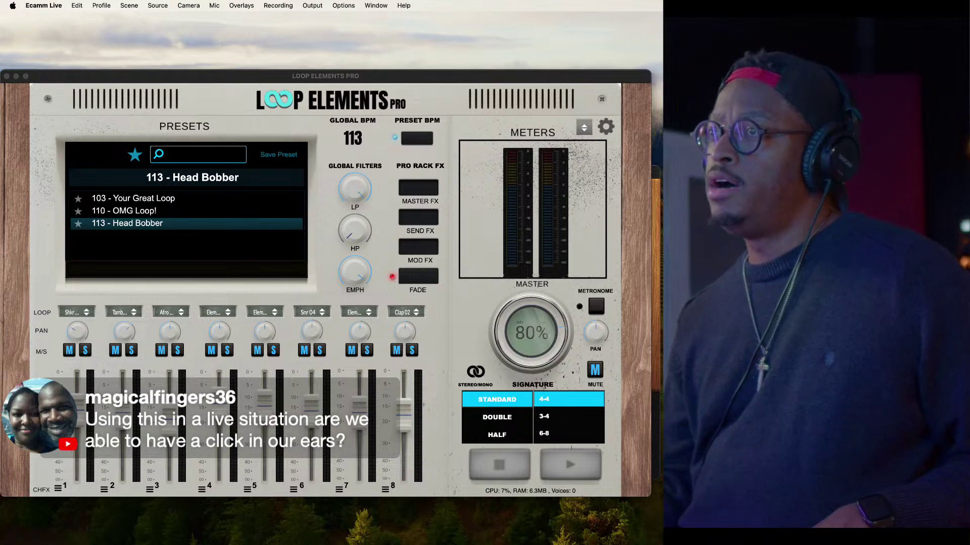
left_click(39, 298)
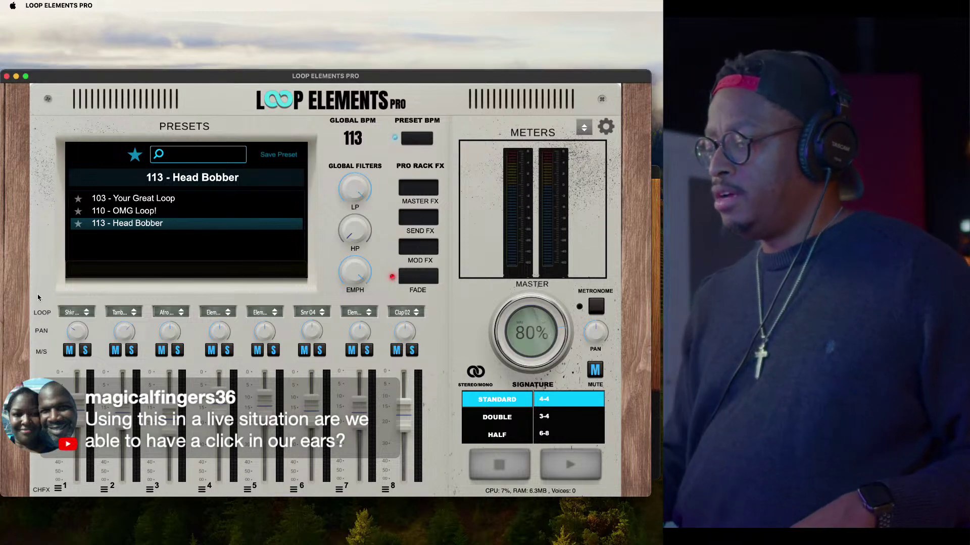
key("k")
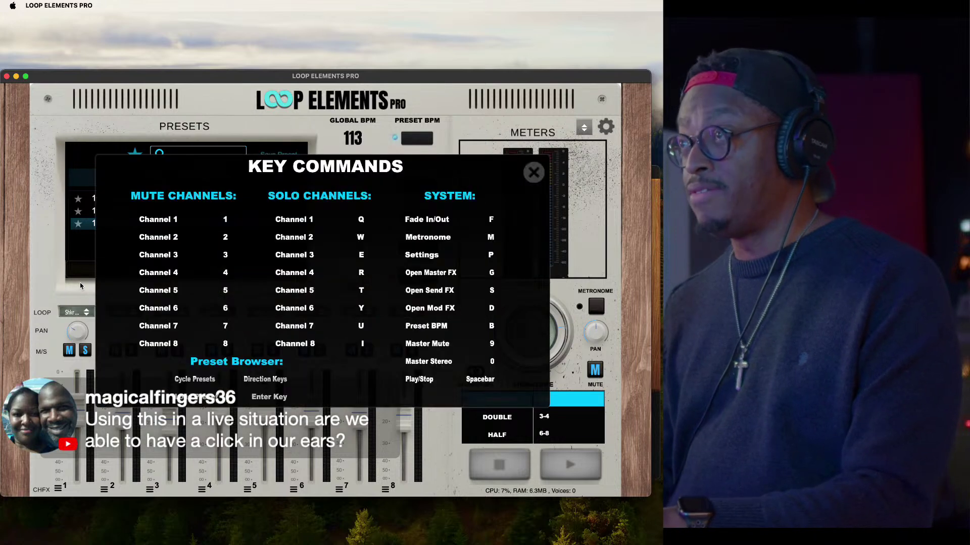
key("Escape")
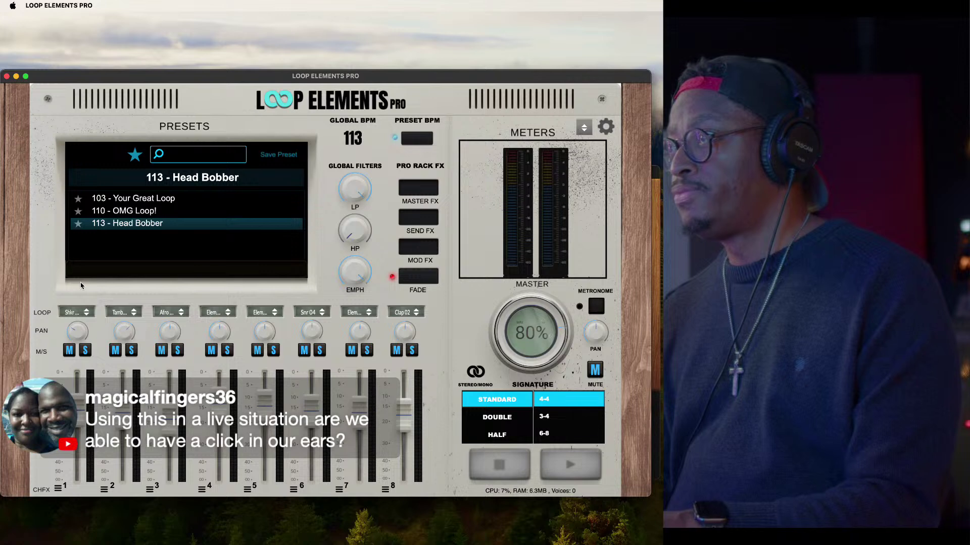
Switch to Ecamm Live to show the viewer question about one-shot samples, and return to Loop Elements Pro
key("space")
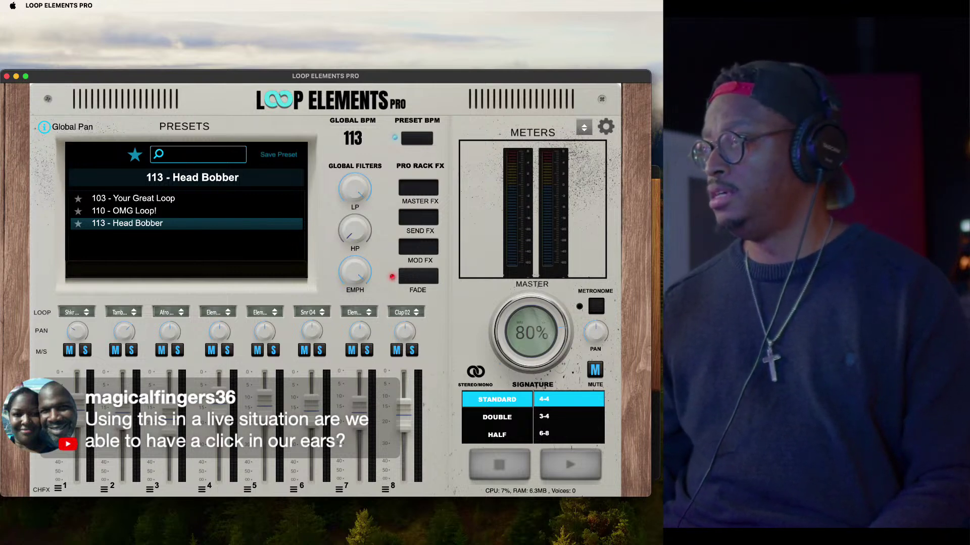
key("super+Tab")
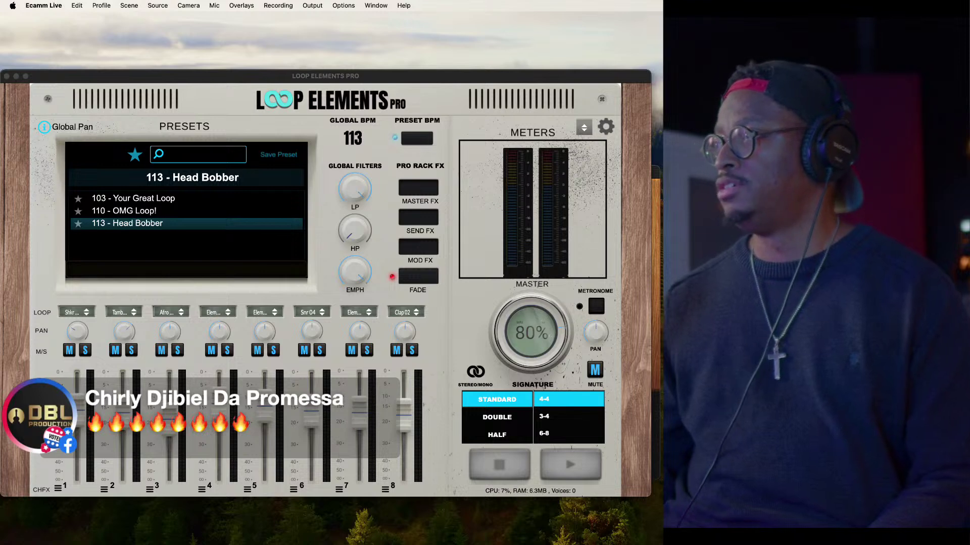
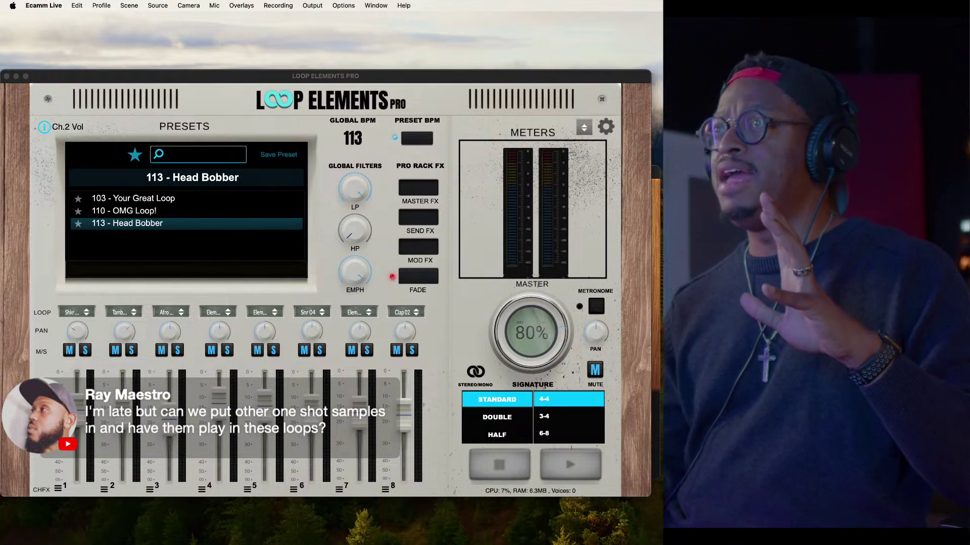
left_click(13, 361)
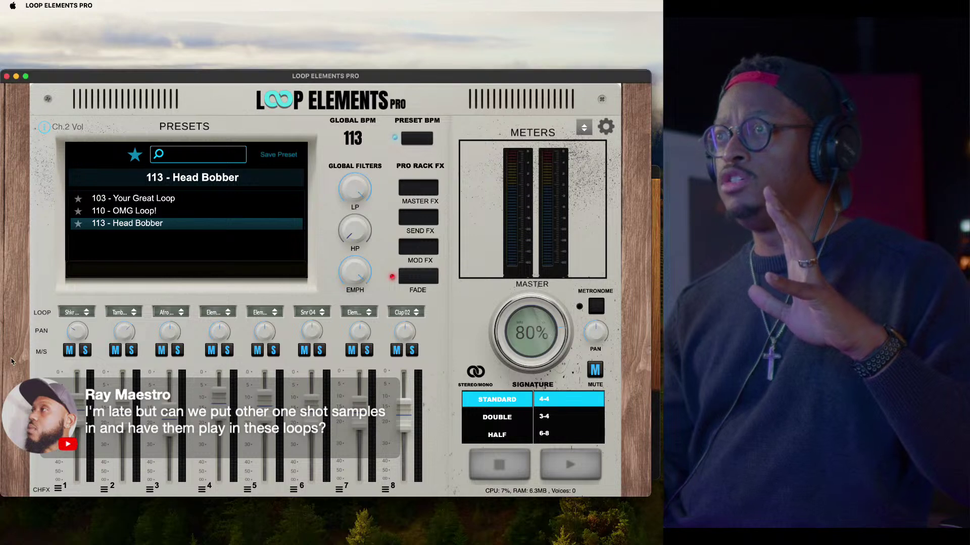
Turn off the favourites filter and load 120 - Trap Beat 1 followed by 125 - Beast Mode Beat 1 from 05 Trap
left_click(135, 155)
left_click(101, 211)
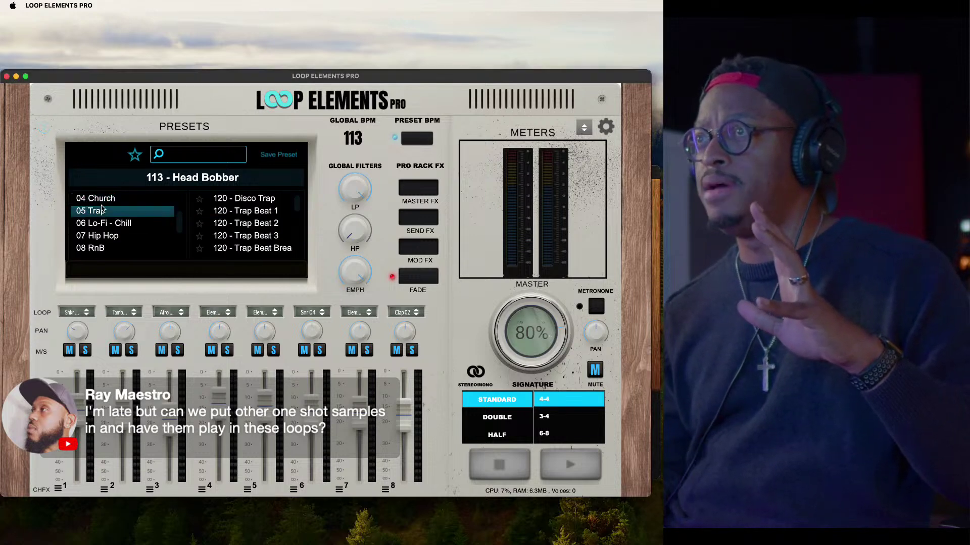
left_click(250, 210)
scroll(252, 225, "down", 2)
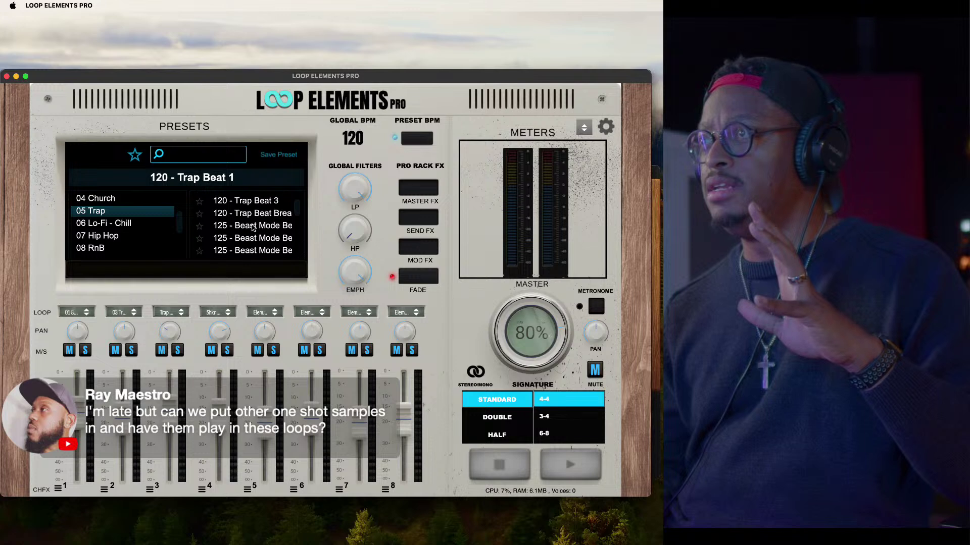
left_click(252, 222)
Look through the 05 Trap presets and load and play 130 - Give Us The Trap
scroll(253, 226, "down", 3)
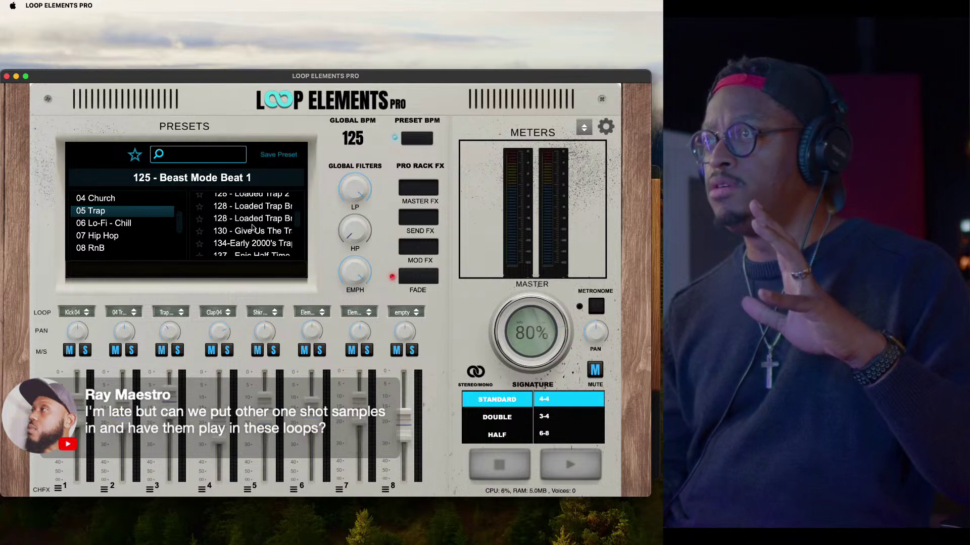
scroll(251, 234, "down", 2)
scroll(251, 234, "down", 2)
scroll(251, 234, "down", 10)
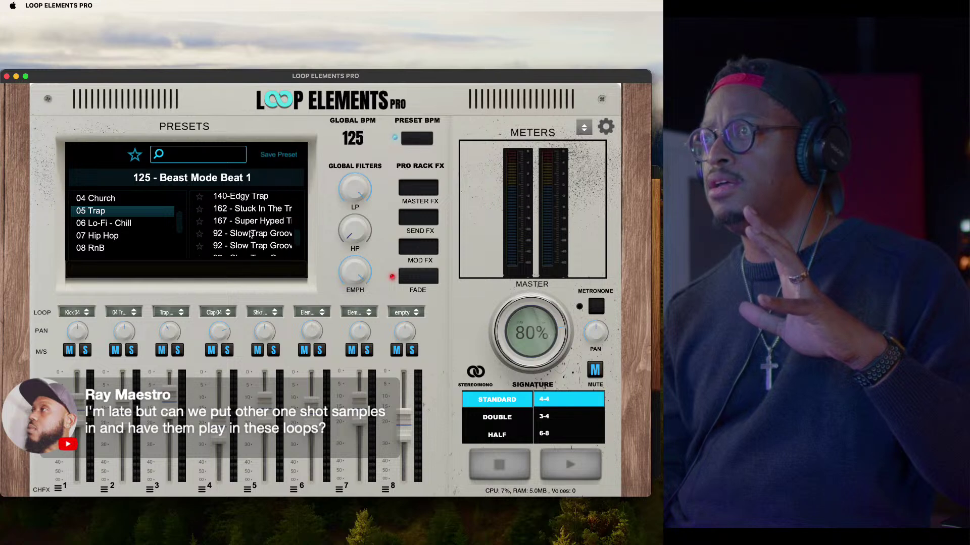
scroll(251, 222, "up", 15)
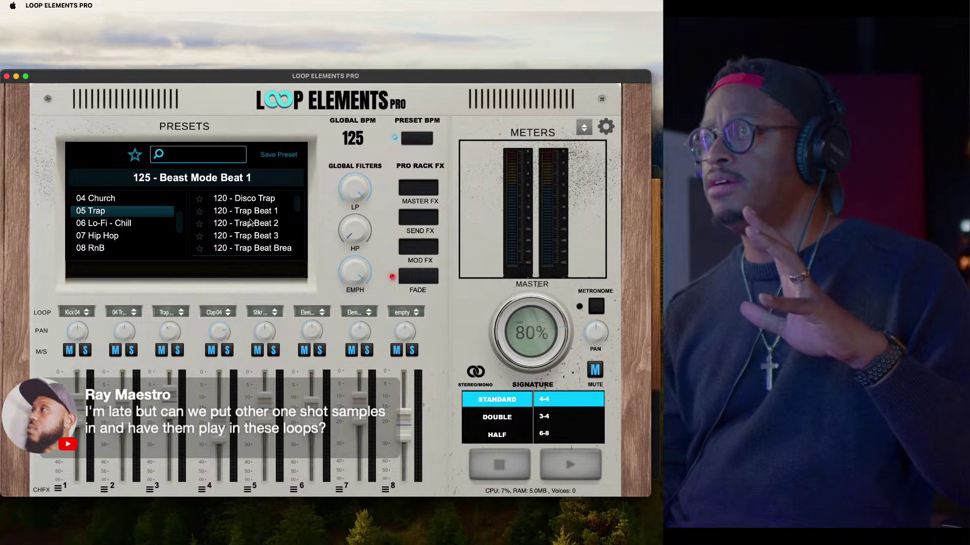
scroll(245, 233, "down", 6)
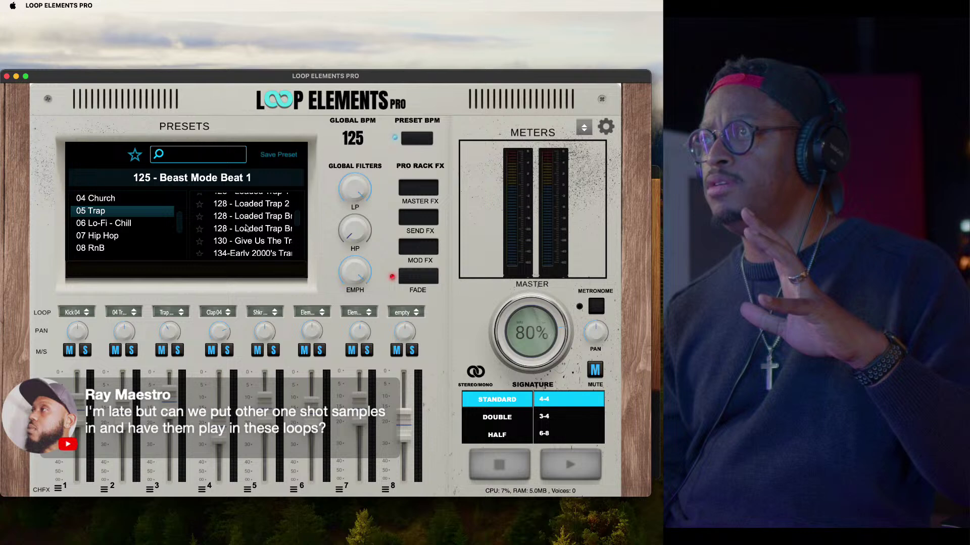
left_click(246, 242)
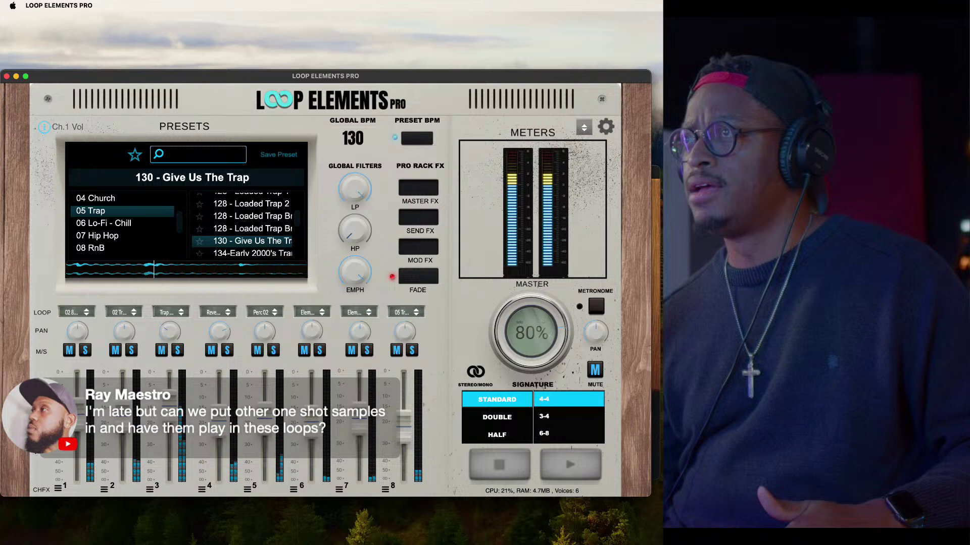
Raise channel 1's pitch to about 0.9 ST in its effects, bring it back to about -0.1 ST, and stop playback
left_click(58, 488)
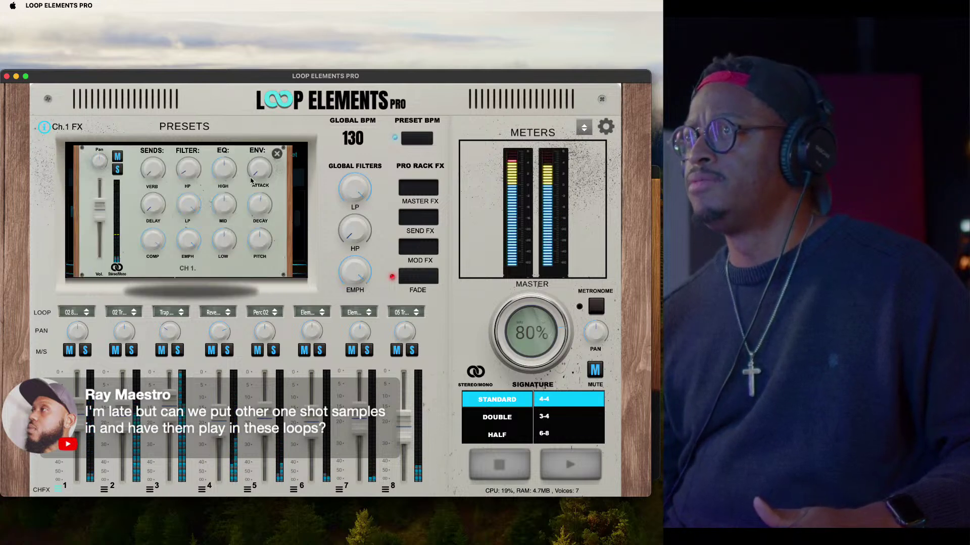
mouse_move(262, 239)
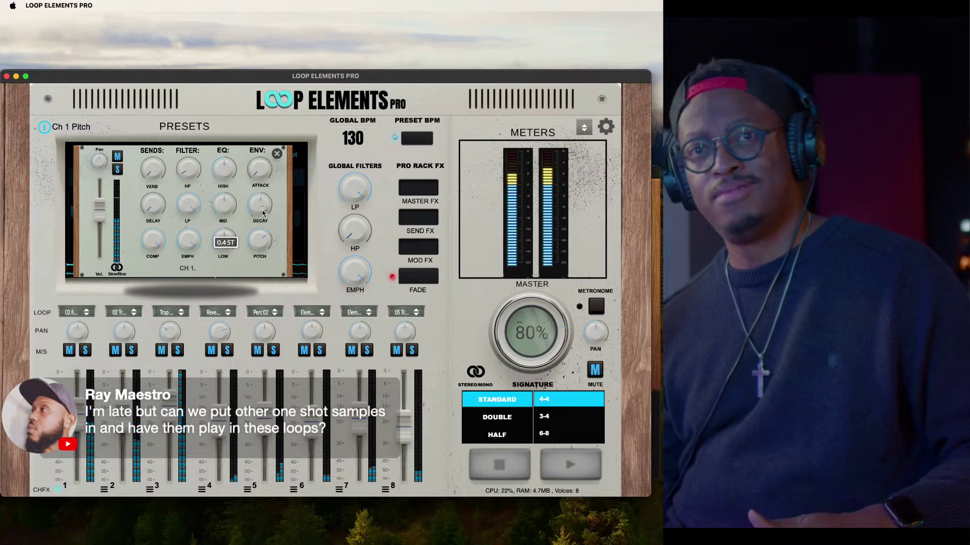
left_click_drag(262, 209, 262, 203)
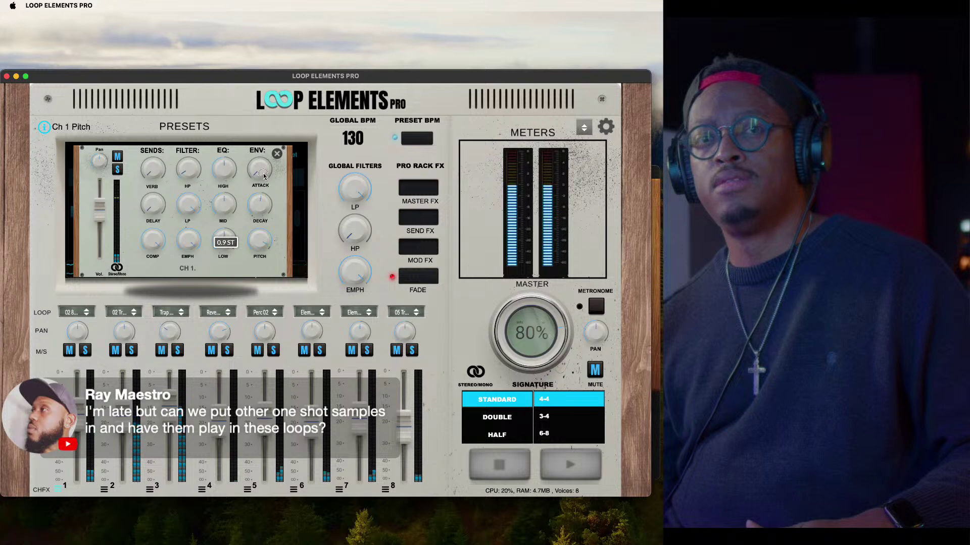
left_click_drag(257, 189, 250, 208)
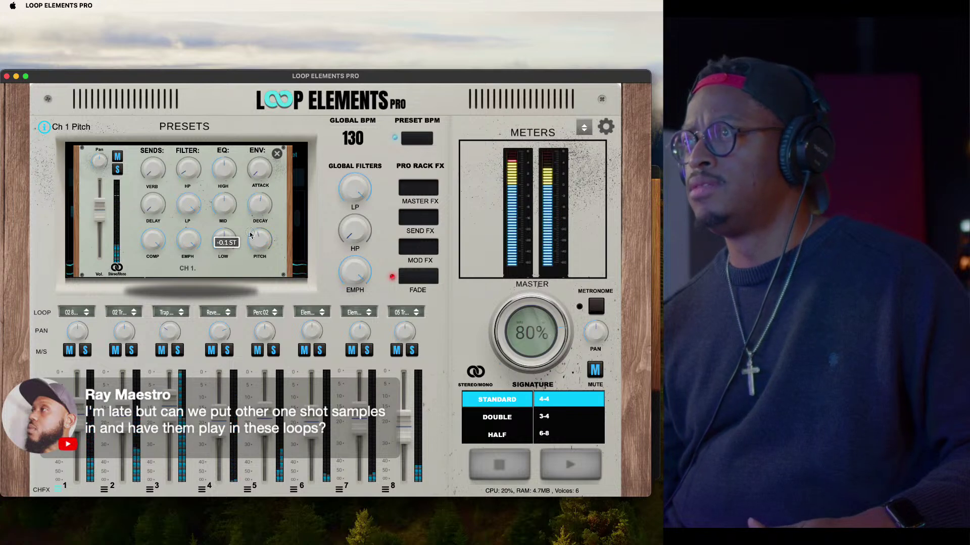
left_click(276, 154)
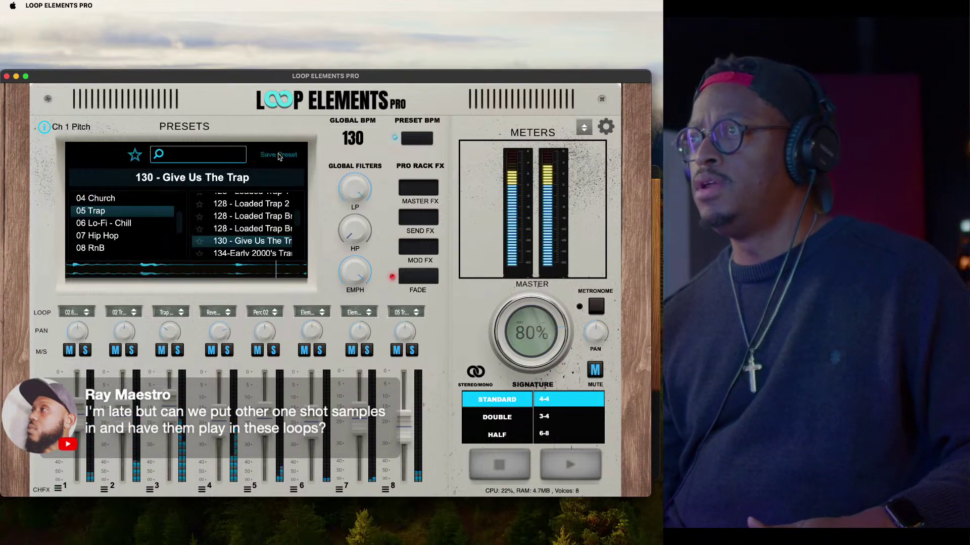
left_click(500, 463)
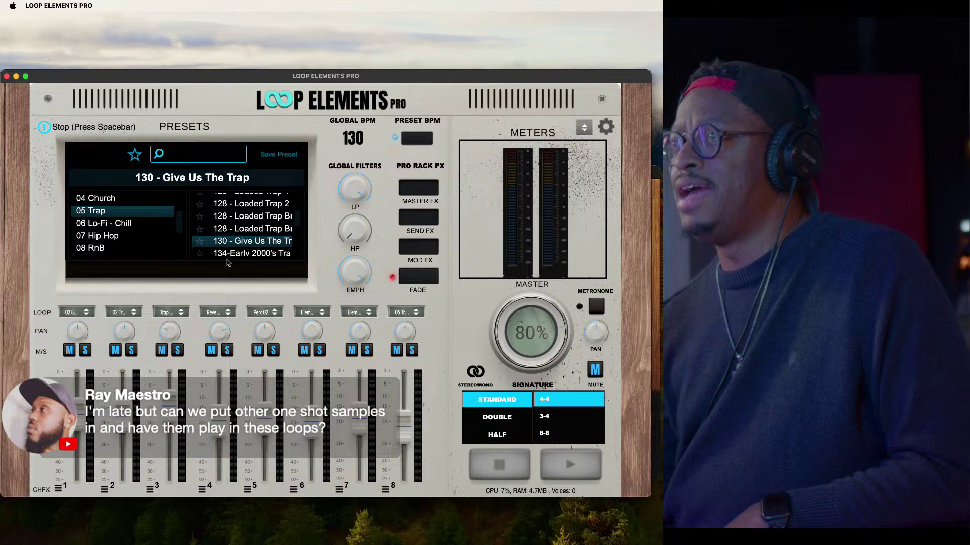
Open the 09 Pop category and load and play 89 - Slow Pop Love Song
scroll(111, 237, "down", 3)
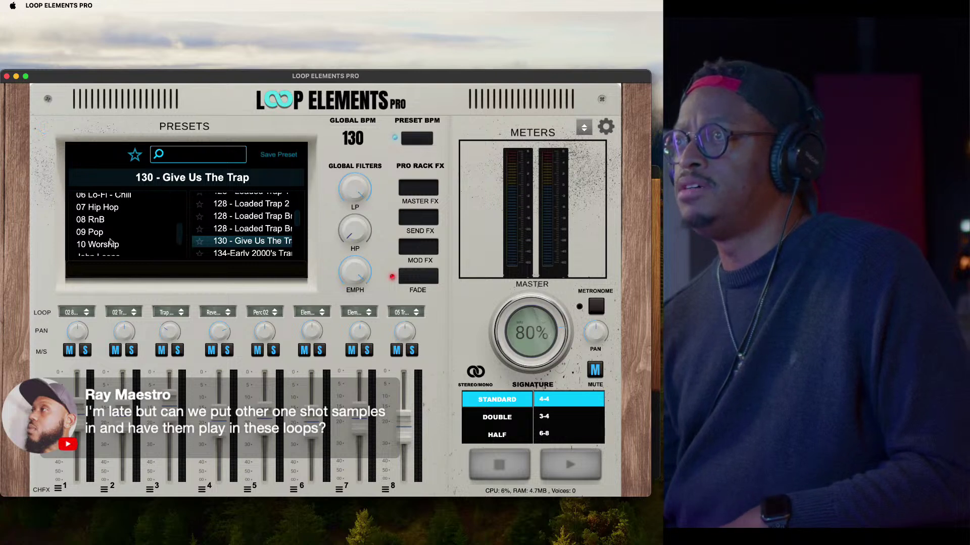
left_click(101, 214)
scroll(237, 230, "up", 1)
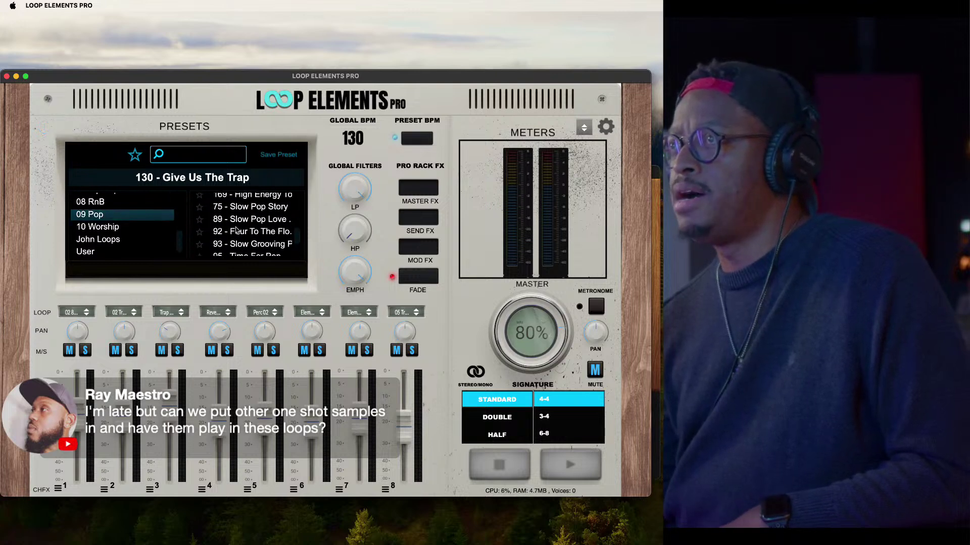
left_click(244, 219)
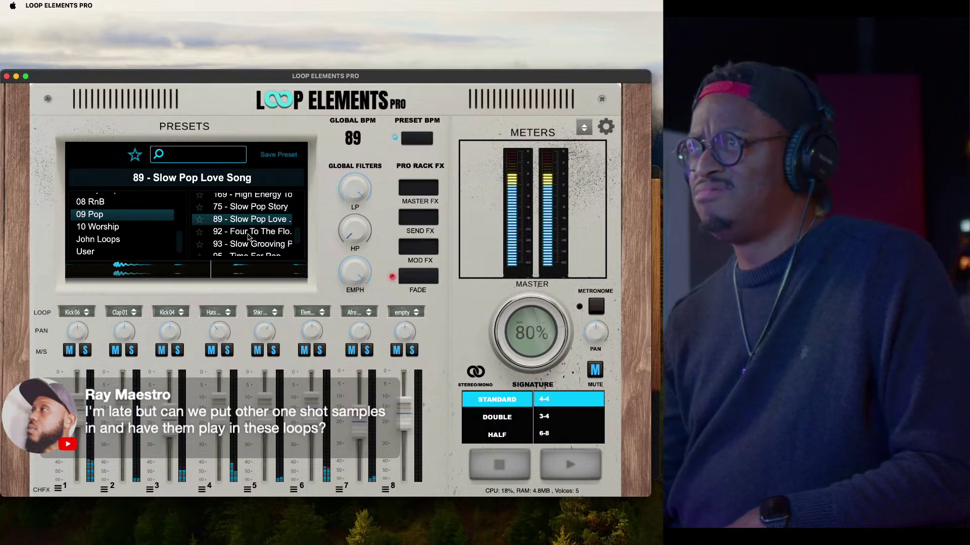
Audition 169 - High Energy 80s Pop, 120 - Pop Folk Loop and 104 - Pop Soul Beat, ending with playback stopped
scroll(250, 225, "up", 3)
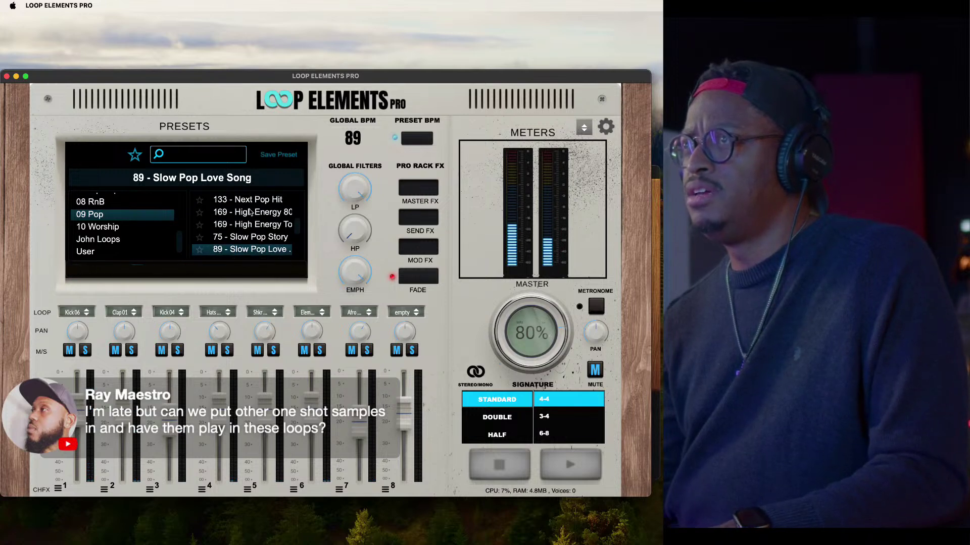
left_click(251, 216)
scroll(251, 214, "up", 2)
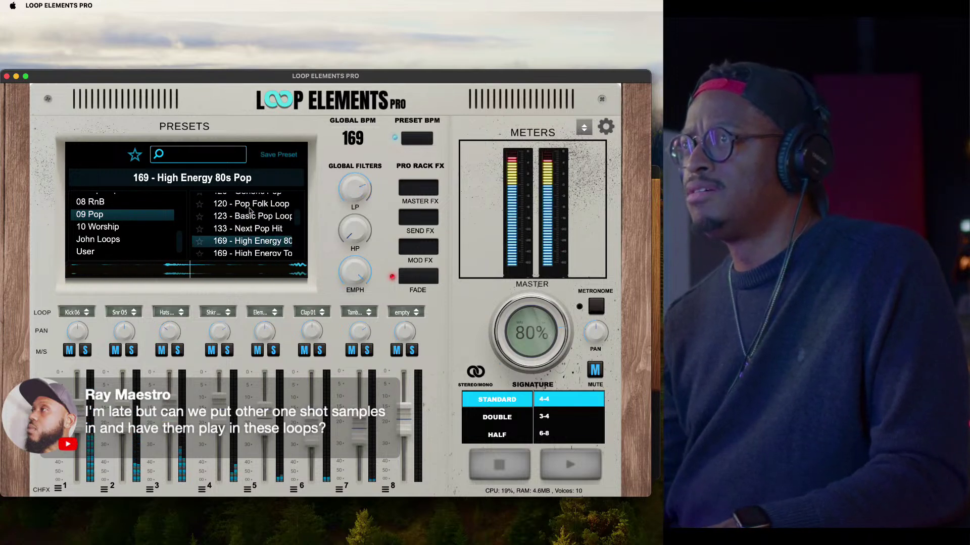
left_click(249, 209)
scroll(250, 210, "up", 3)
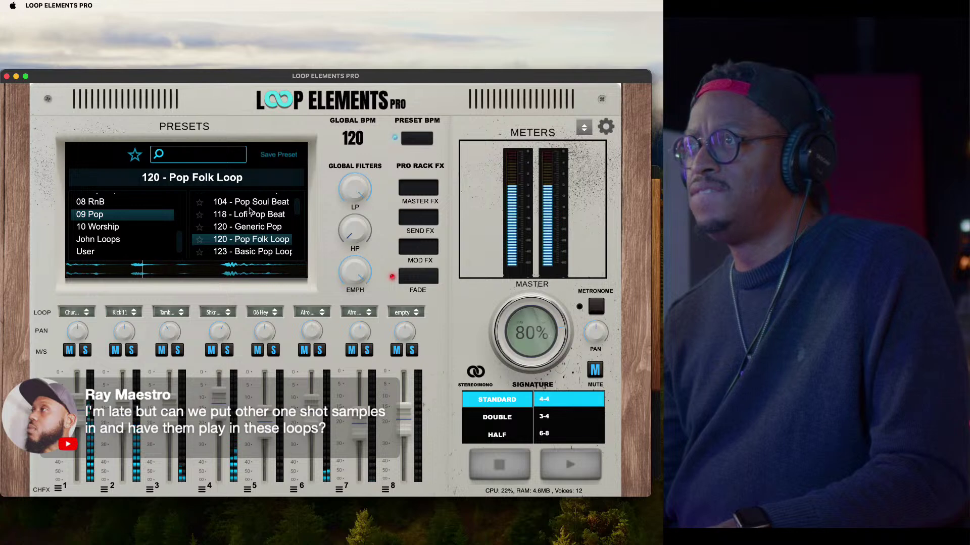
scroll(249, 211, "up", 1)
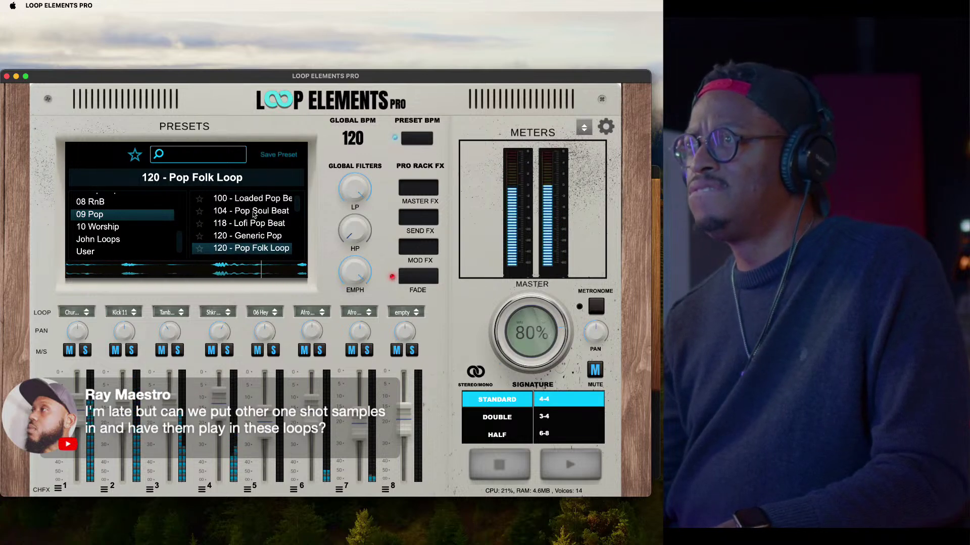
left_click(254, 212)
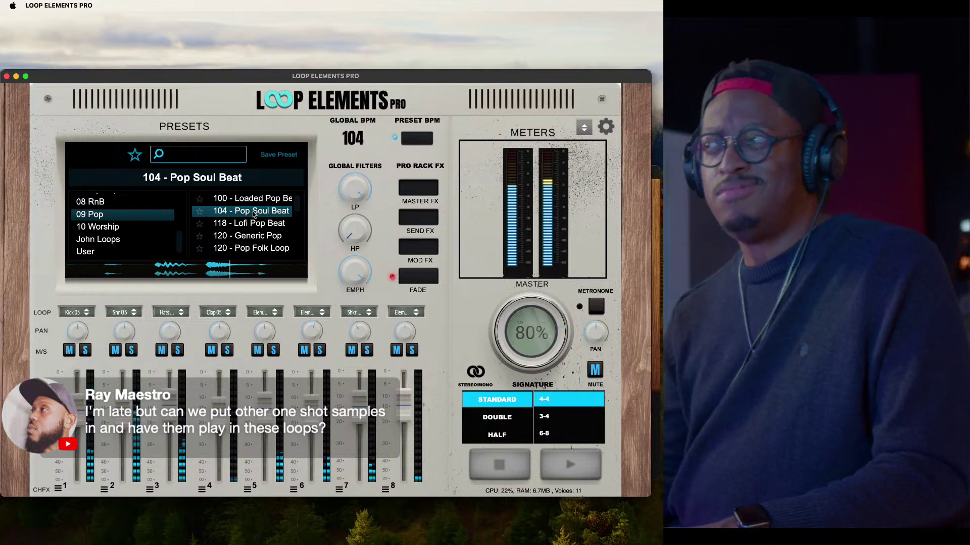
key("space")
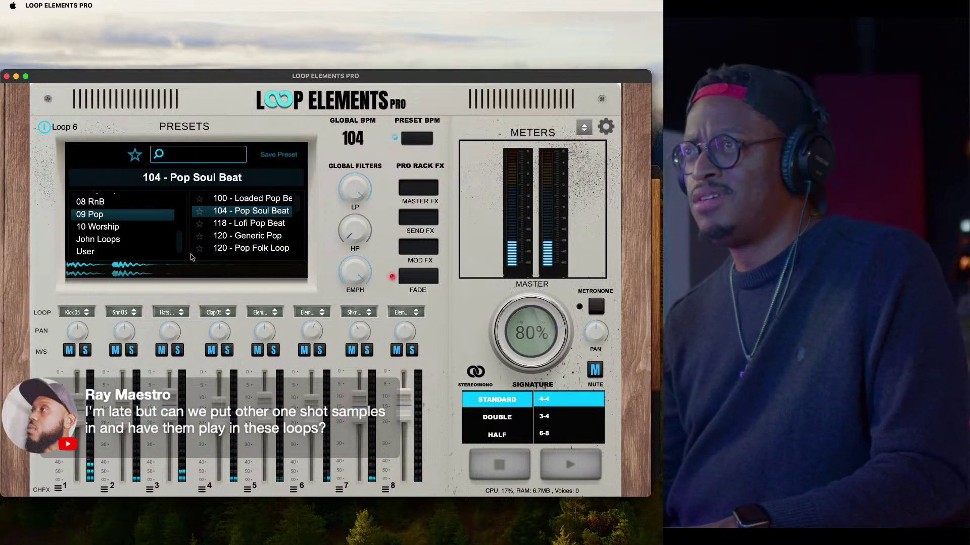
Audition 134 - Rnb I like, 95 - Slow N Dirty RnB and 97 - Slow Knocking RnB from 08 RnB
scroll(125, 213, "up", 2)
left_click(114, 221)
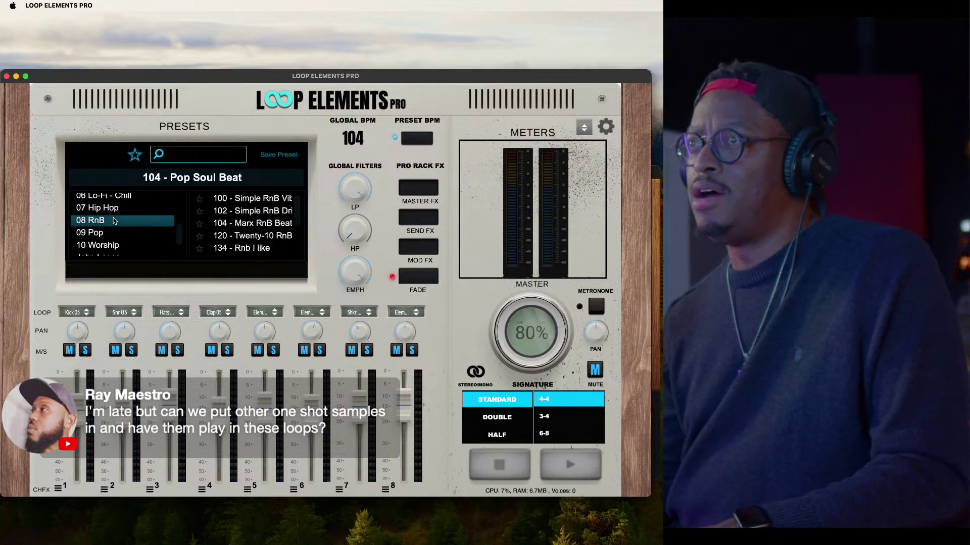
scroll(250, 230, "down", 2)
left_click(250, 228)
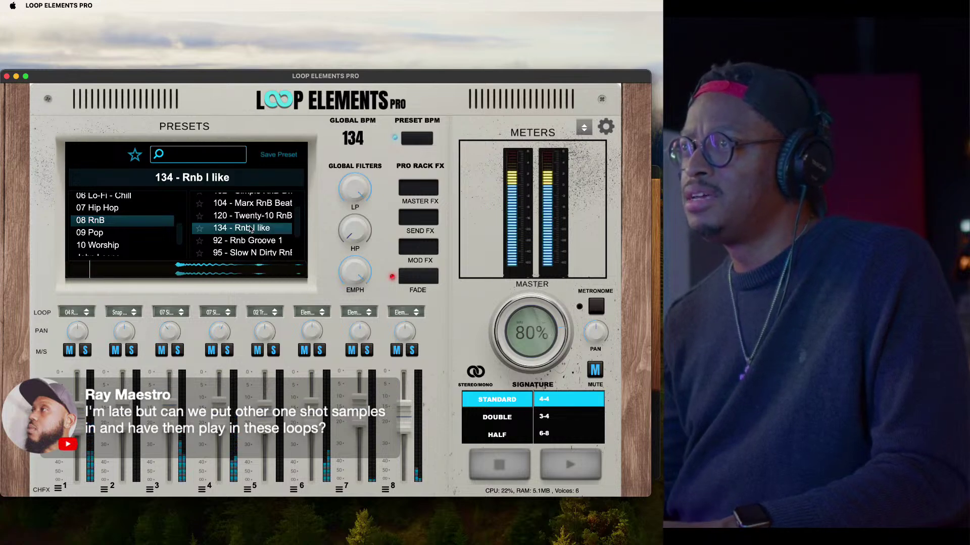
scroll(251, 229, "down", 2)
left_click(251, 229)
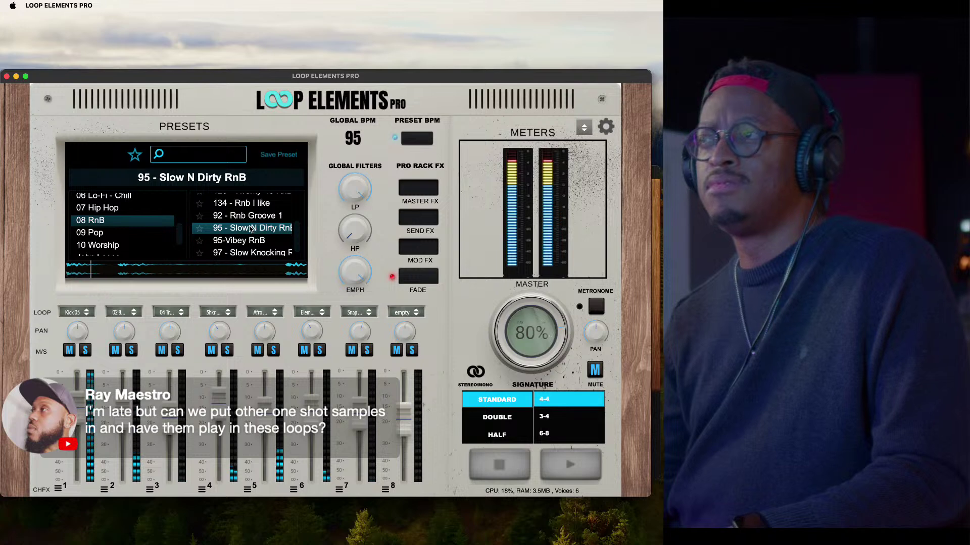
scroll(251, 229, "down", 1)
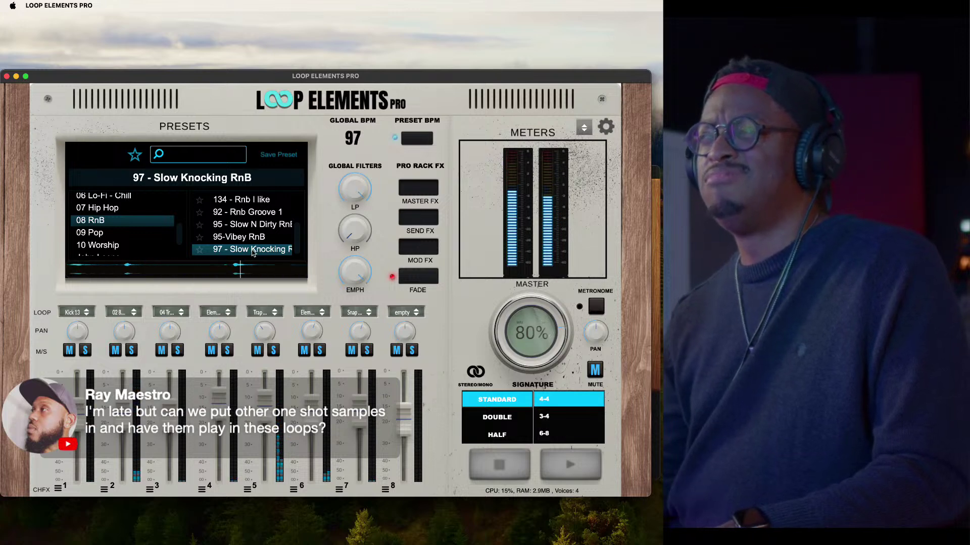
Switch to Ecamm Live to hide the viewer question, return to Loop Elements Pro, and stop playback
key("super+Tab")
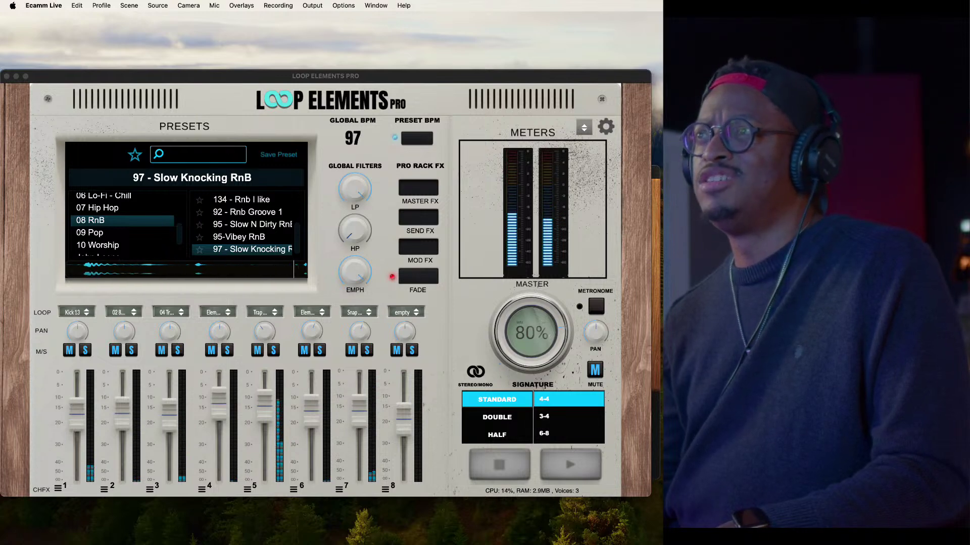
left_click(219, 221)
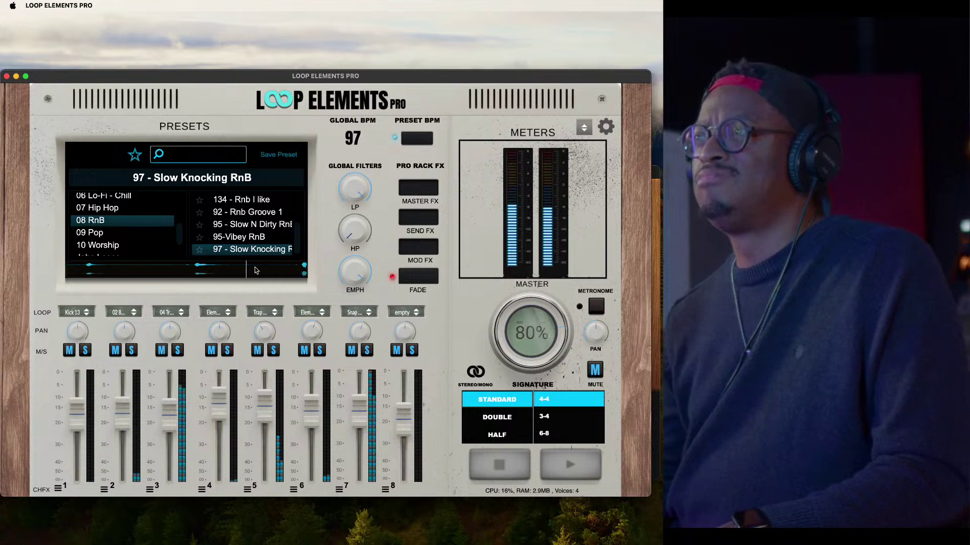
key("space")
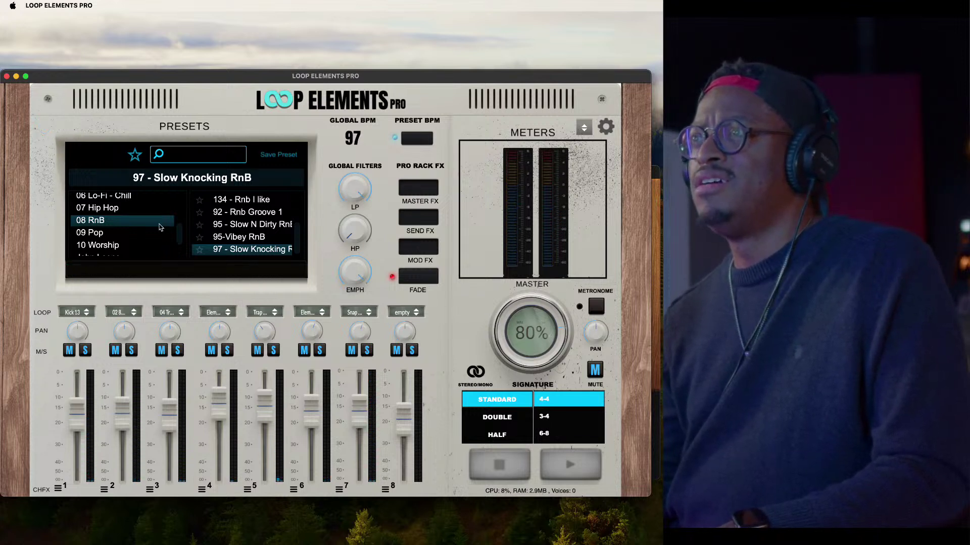
Load 103 - Ethnic Hop from 07 Hip Hop, play it, and stop playback
scroll(249, 229, "up", 3)
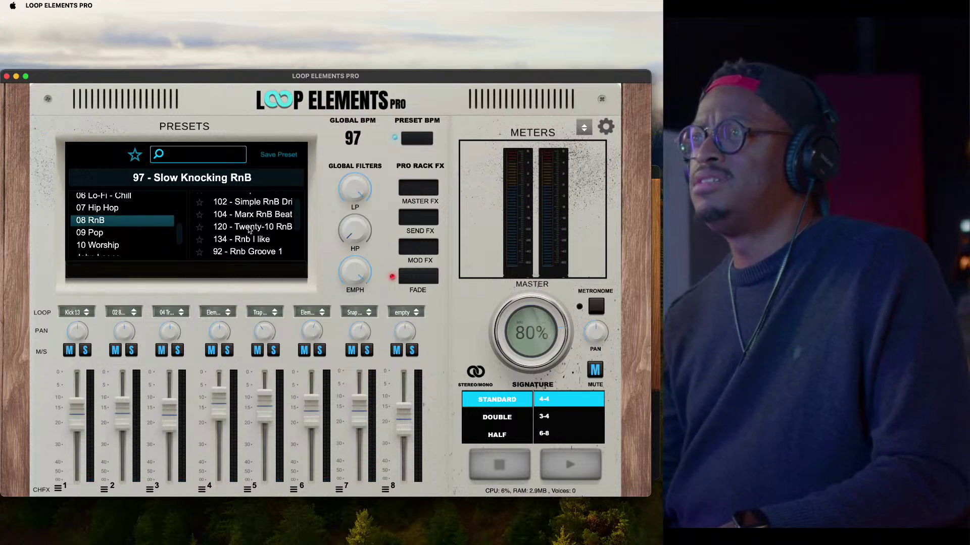
left_click(110, 211)
scroll(251, 234, "up", 1)
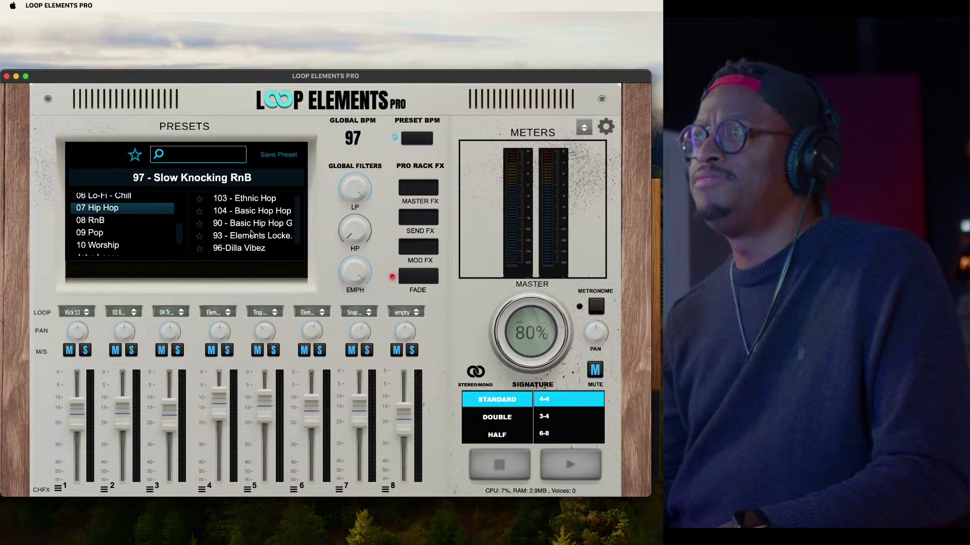
left_click(251, 198)
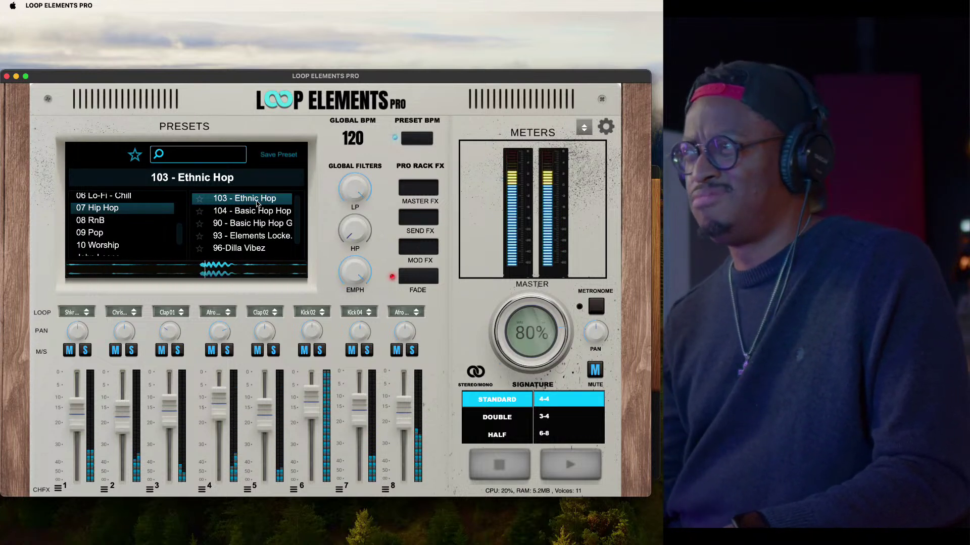
left_click(258, 203)
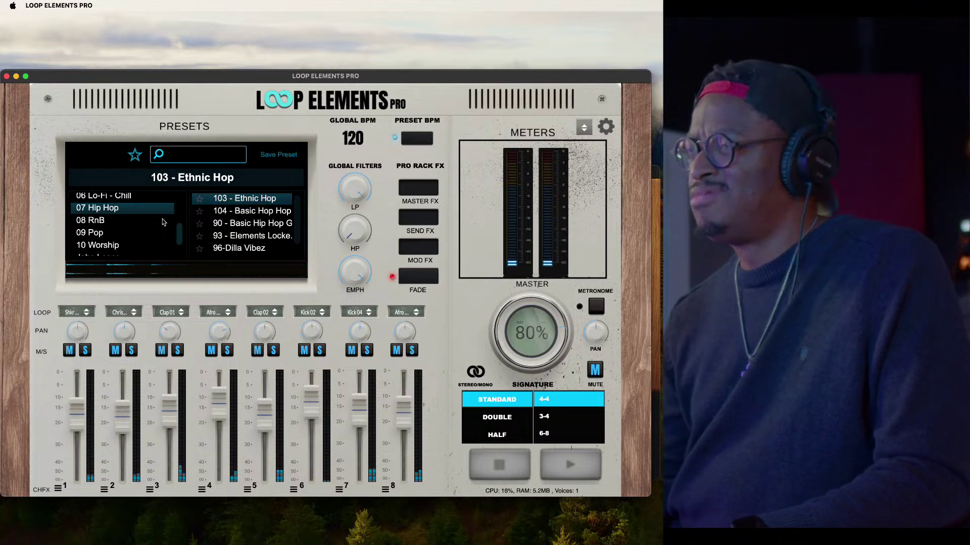
Load 156 - Hey Church Shout! from 04 Church and play it
scroll(123, 209, "up", 3)
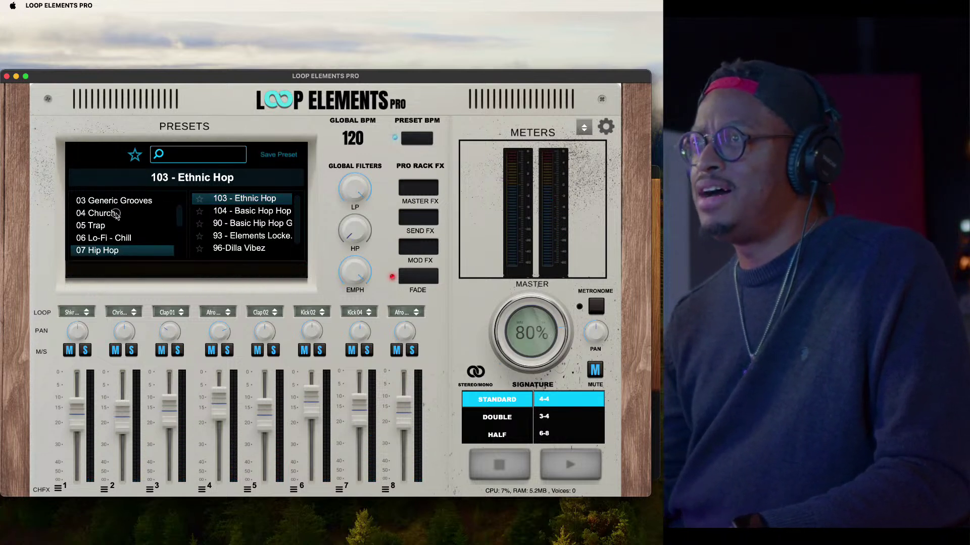
left_click(123, 211)
scroll(261, 229, "down", 8)
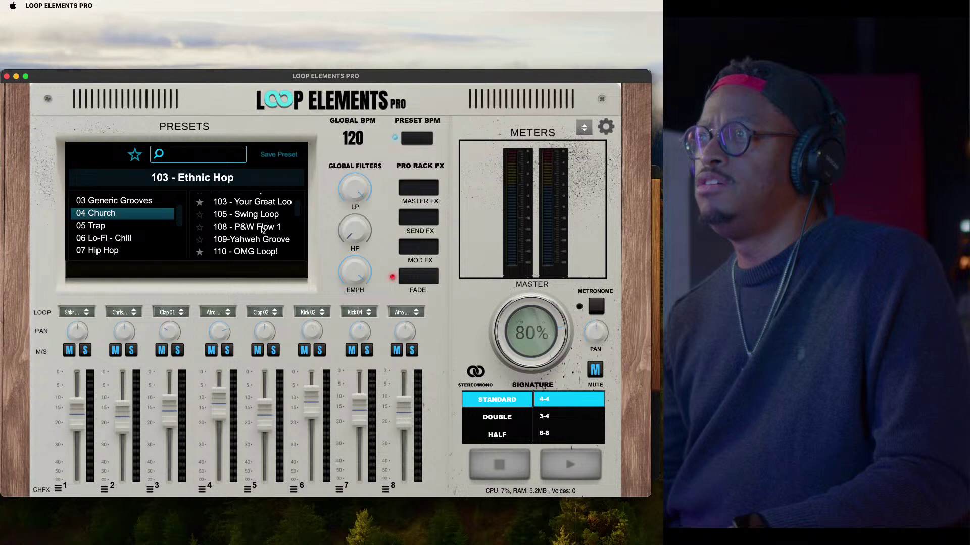
scroll(261, 229, "down", 5)
scroll(258, 236, "down", 15)
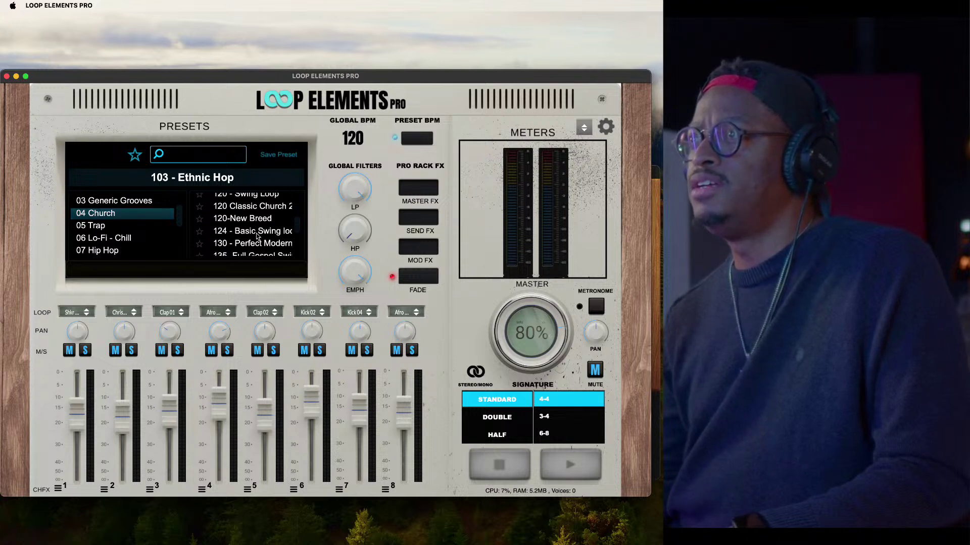
scroll(257, 235, "up", 1)
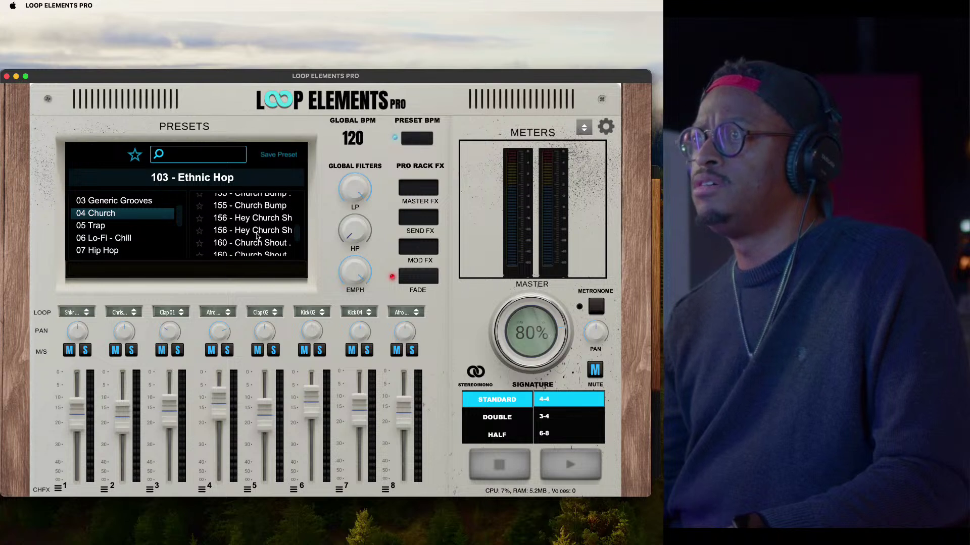
left_click(255, 228)
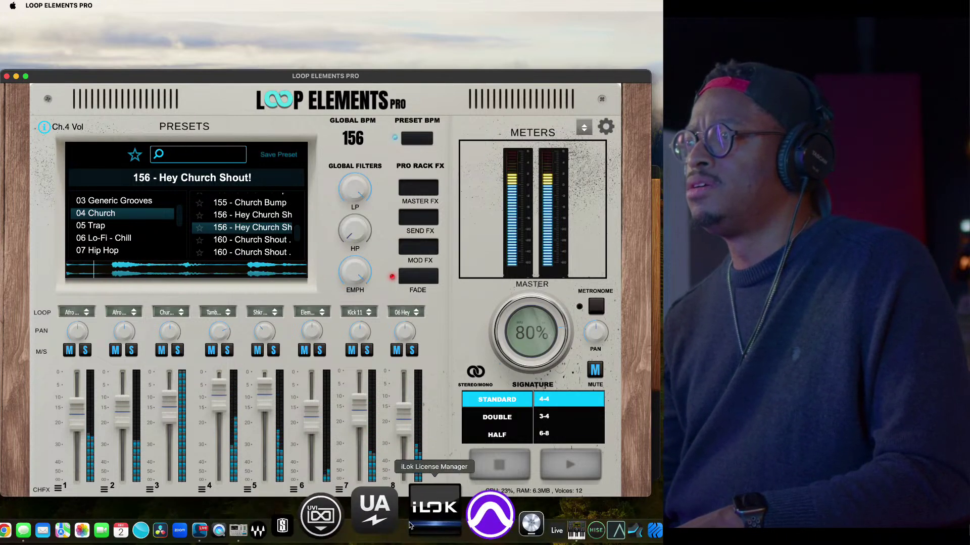
Switch to Peculiar Sounds V2, load Favorite Piano Dry from the PS V2 Piano Layers, and return to Loop Elements Pro
left_click(491, 520)
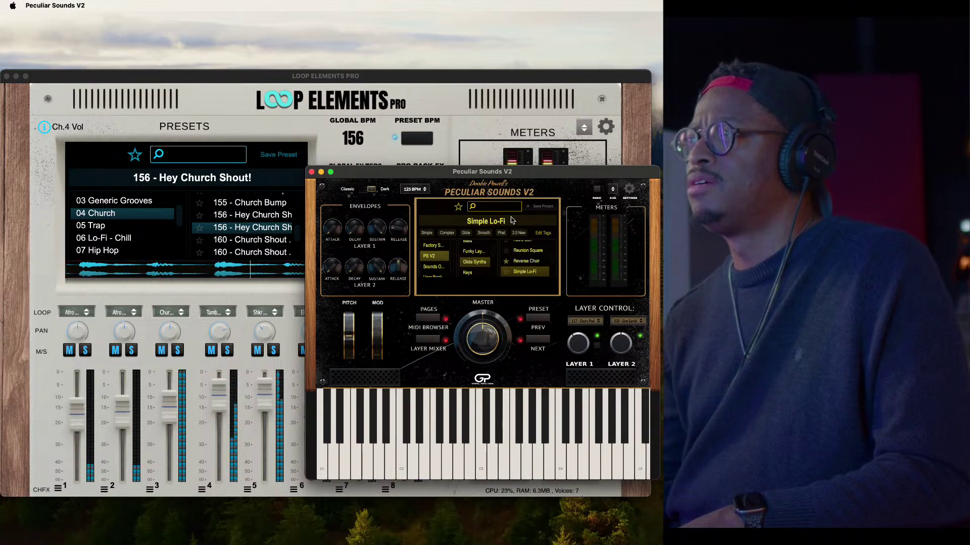
left_click(480, 273)
scroll(531, 259, "up", 1)
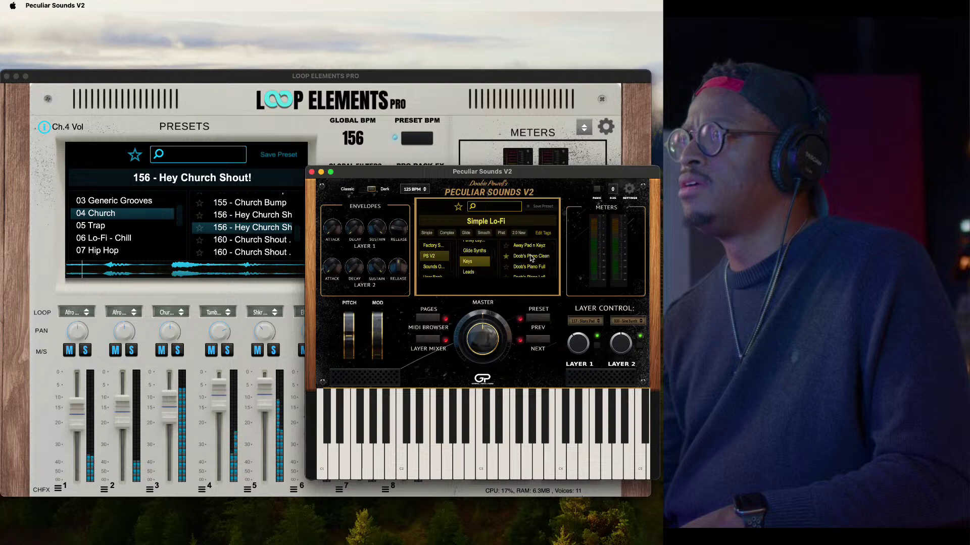
scroll(532, 258, "down", 5)
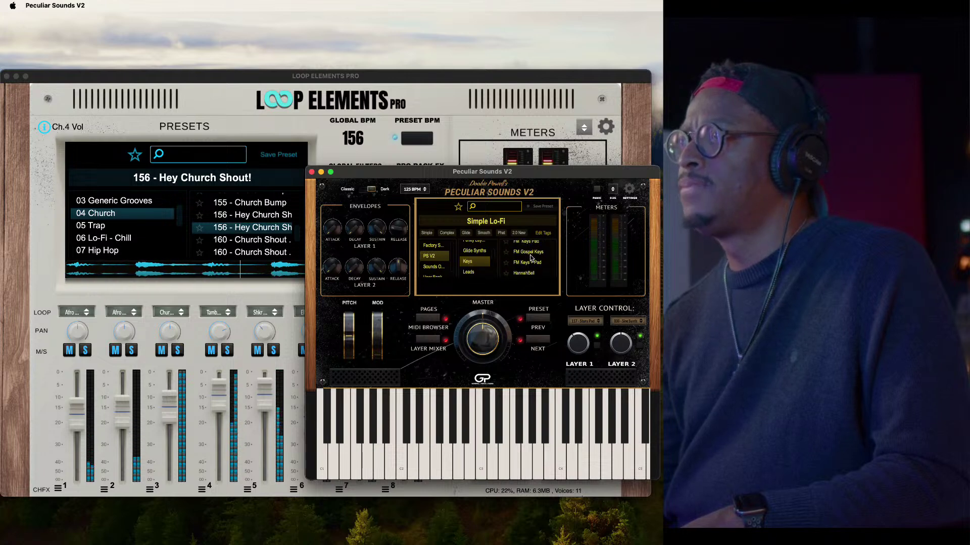
scroll(531, 259, "down", 1)
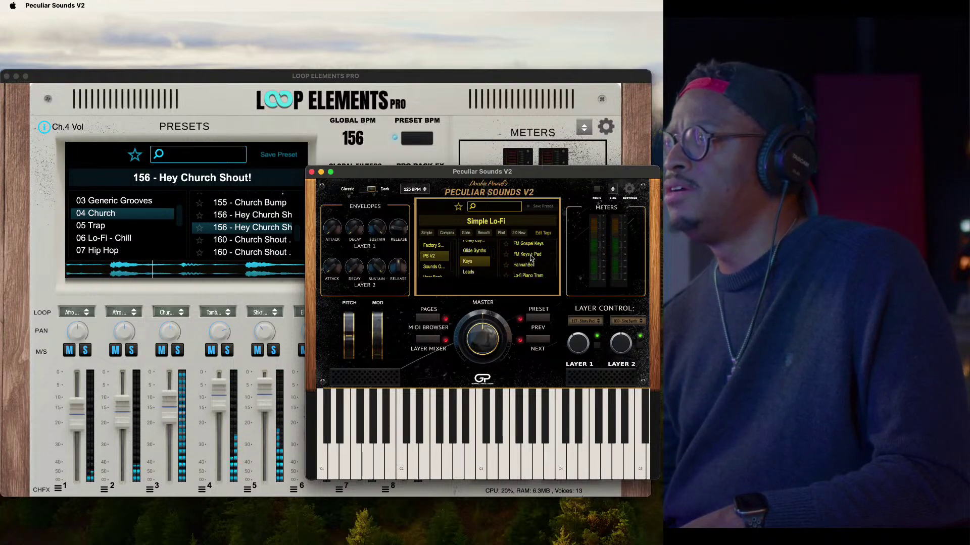
scroll(531, 258, "up", 5)
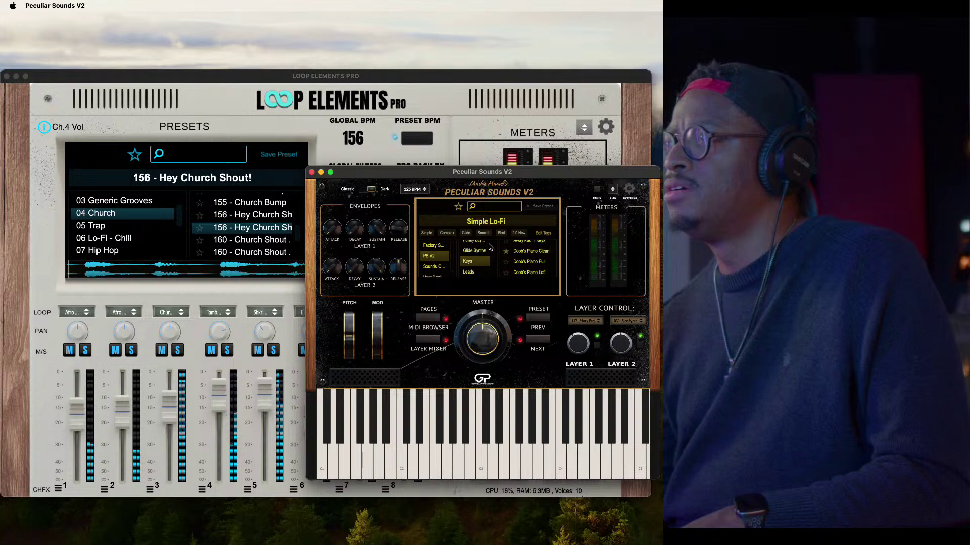
scroll(482, 258, "down", 1)
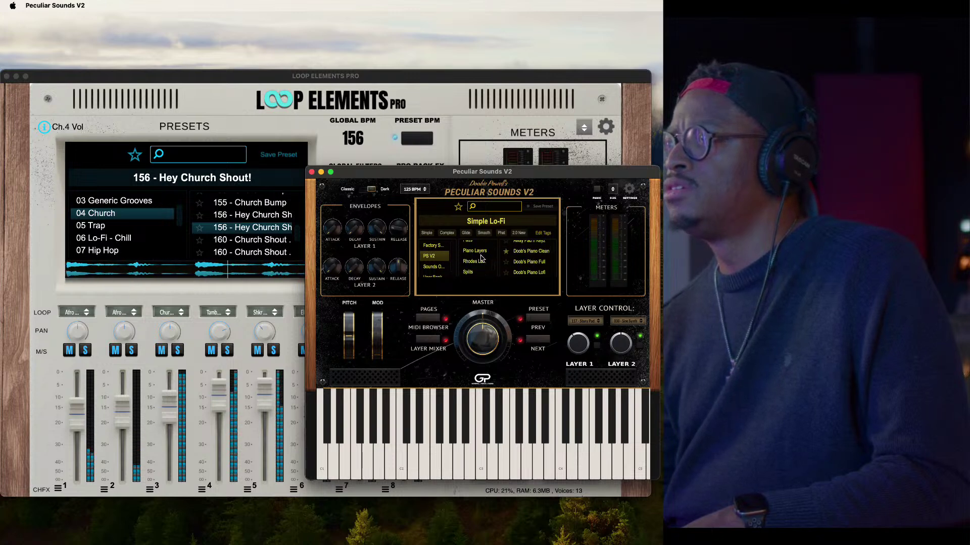
left_click(480, 256)
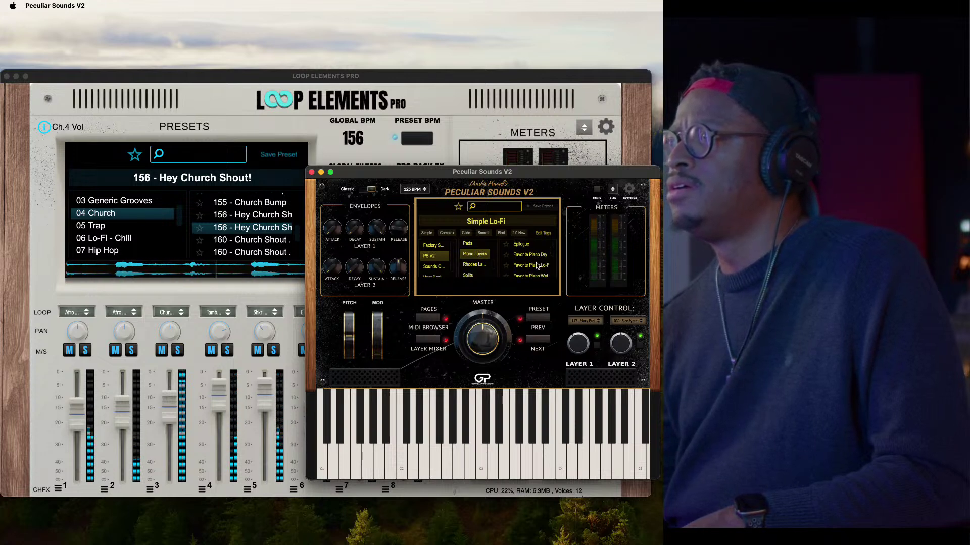
left_click(536, 260)
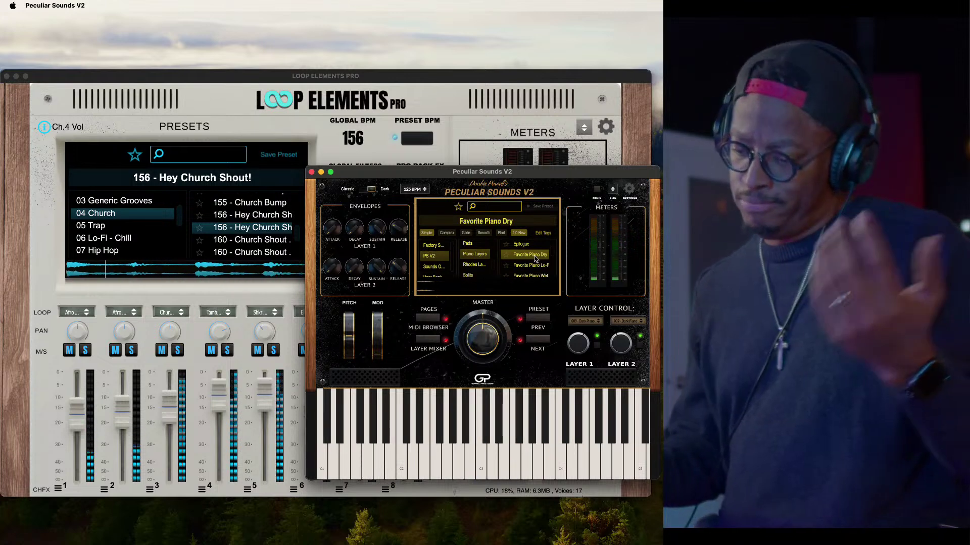
left_click(505, 146)
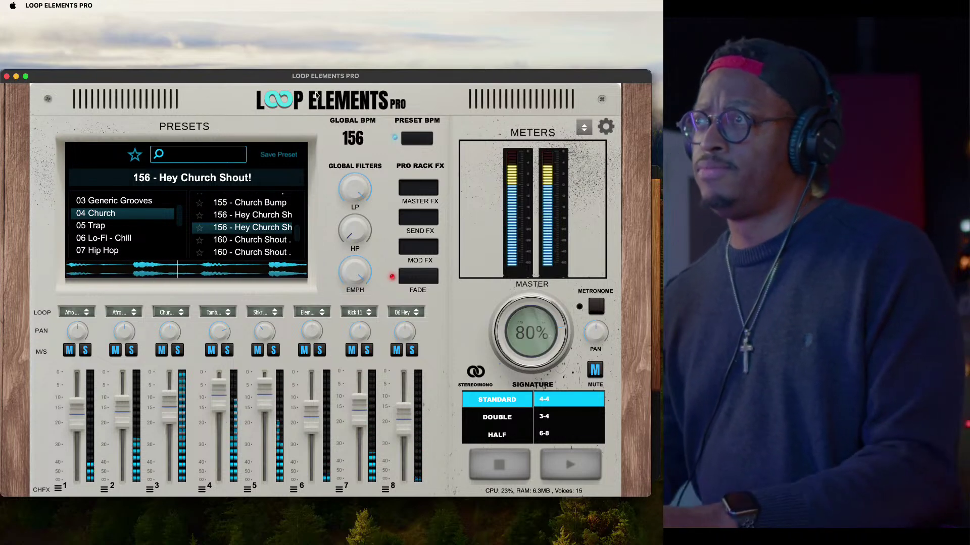
Stop the 156 - Hey Church Shout! playback and move the Loop Elements Pro window higher on the desktop
key("space")
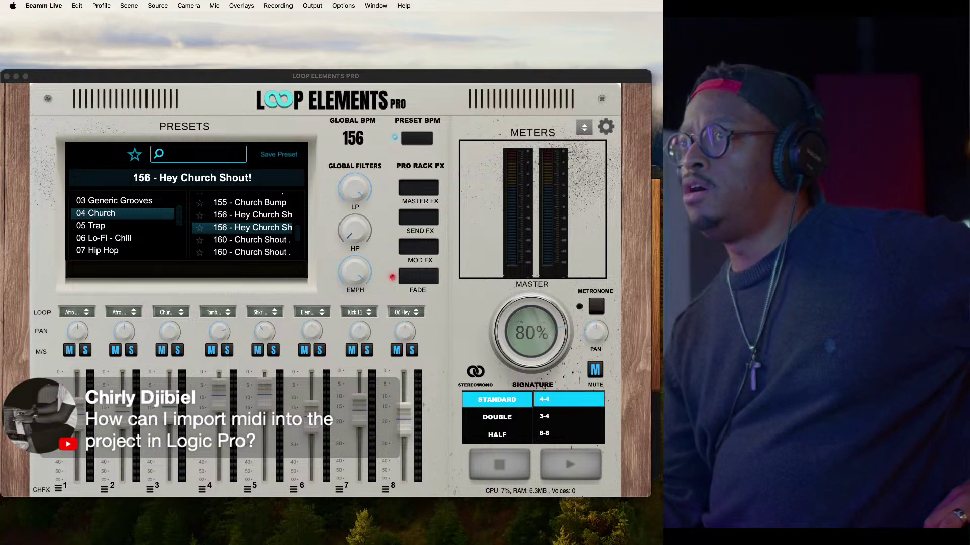
left_click(28, 117)
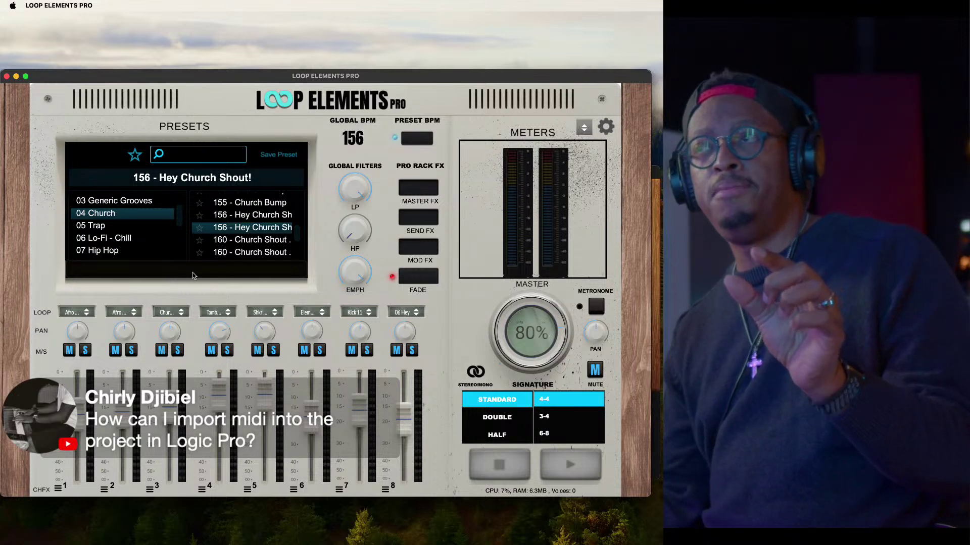
left_click(192, 274)
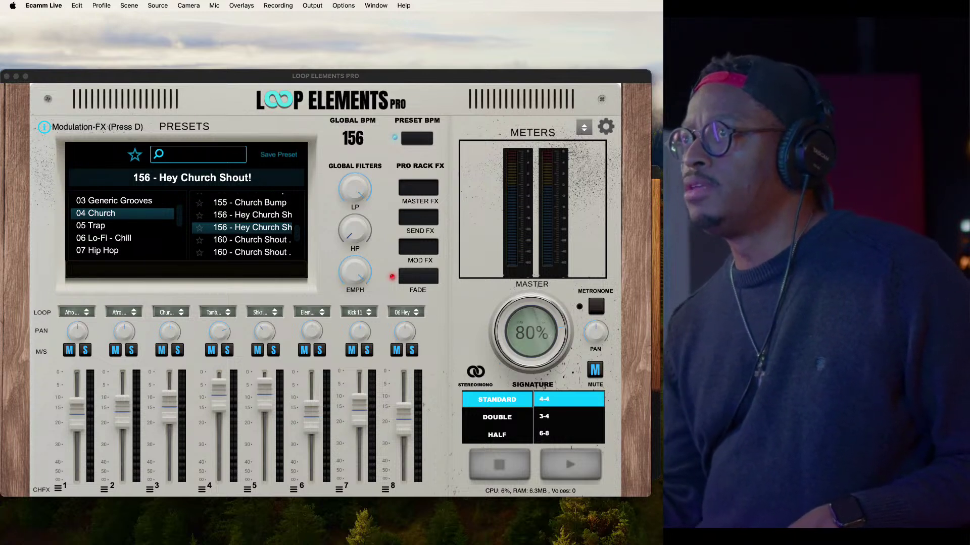
left_click(233, 96)
left_click_drag(229, 77, 219, 33)
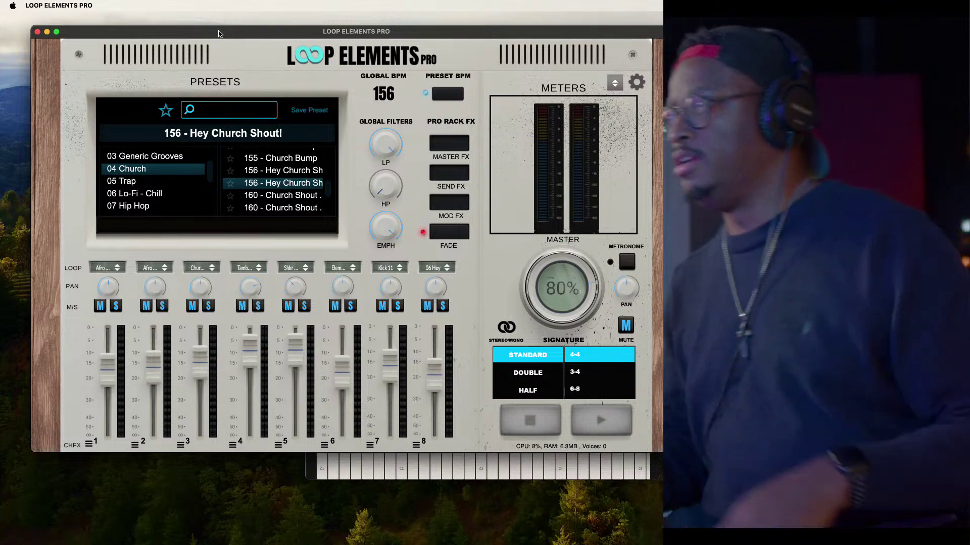
Return to Loop Elements Pro and load the Empty preset from the User category
key("super+Tab")
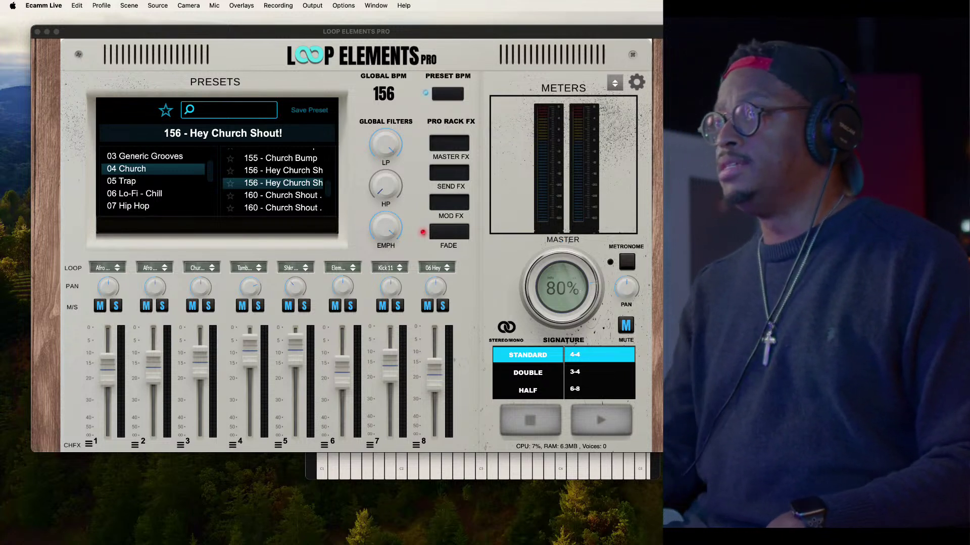
left_click(146, 228)
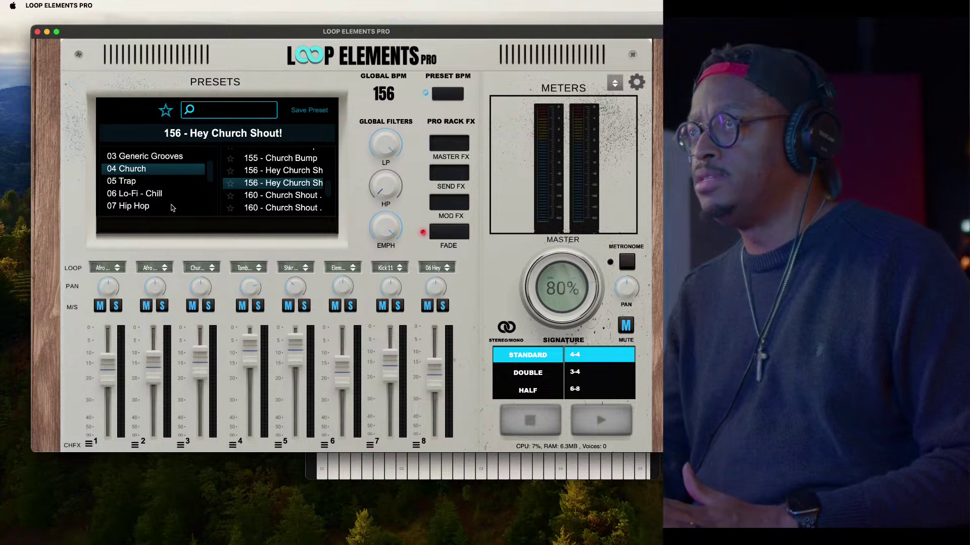
scroll(172, 208, "down", 5)
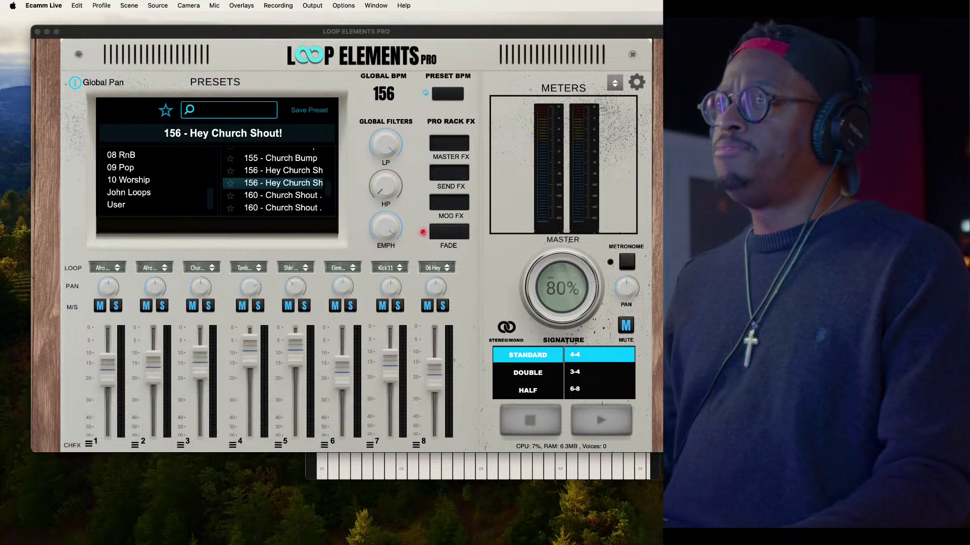
left_click(42, 85)
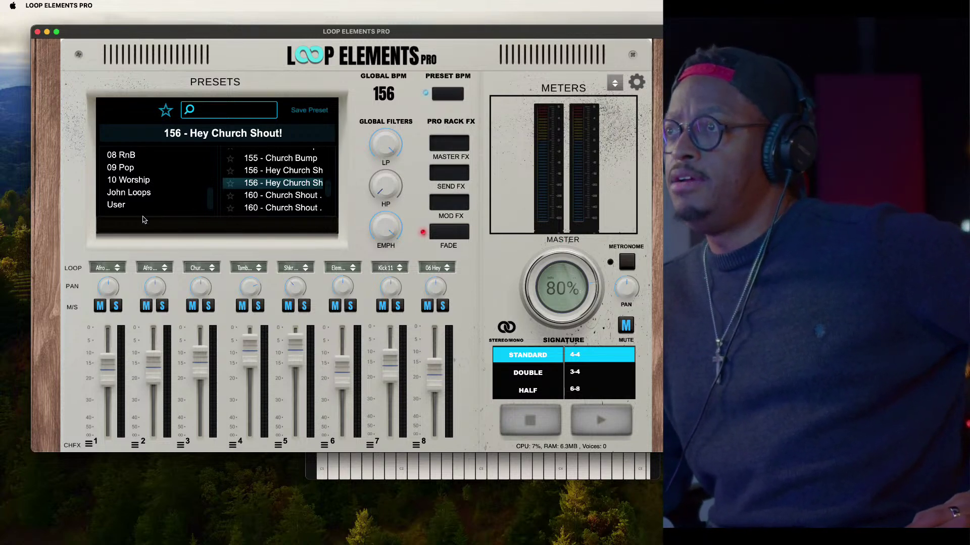
left_click(114, 205)
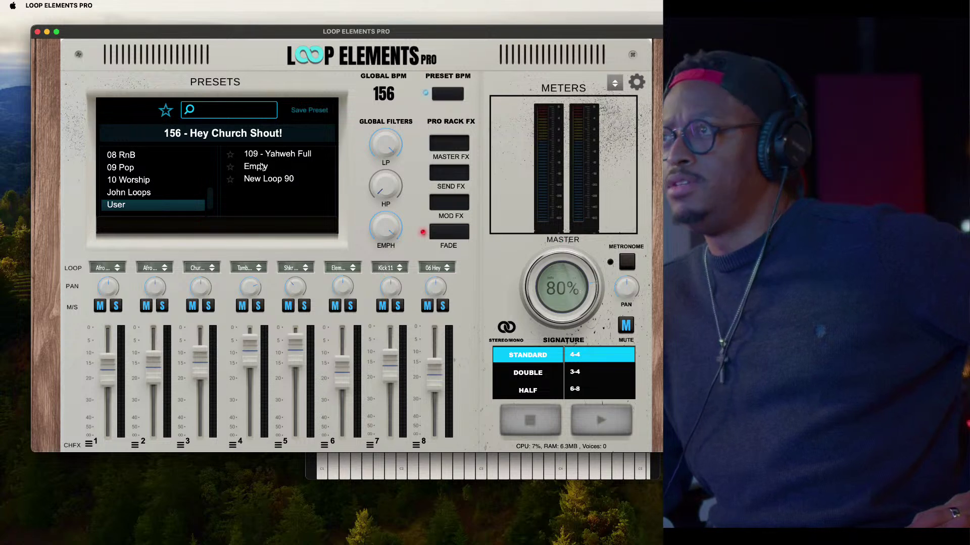
left_click(261, 166)
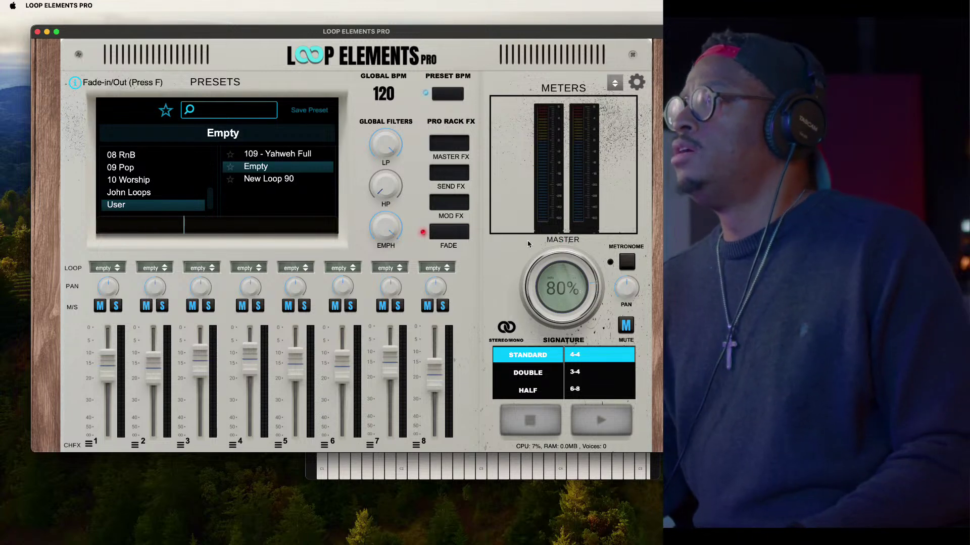
Turn on the metronome and set the global tempo to 113 BPM
left_click(626, 262)
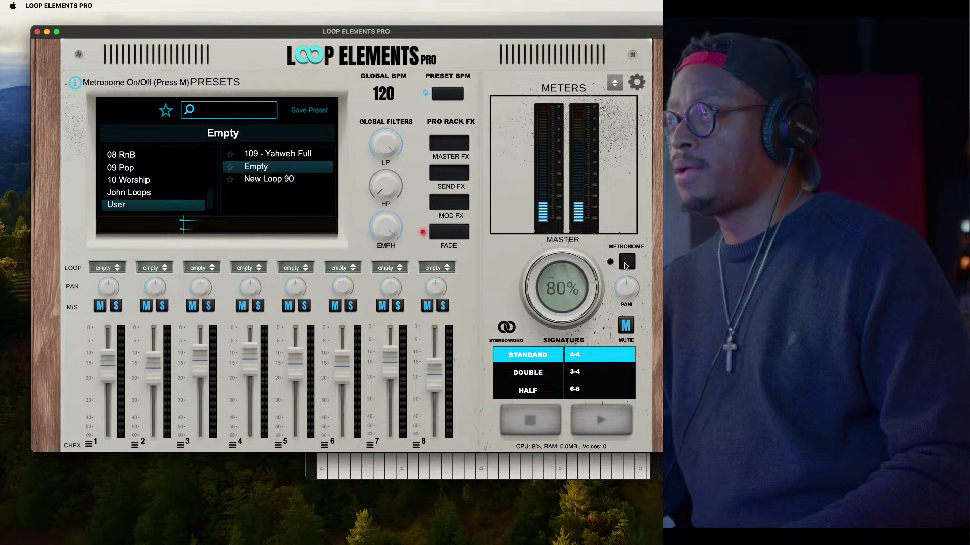
left_click_drag(383, 95, 383, 101)
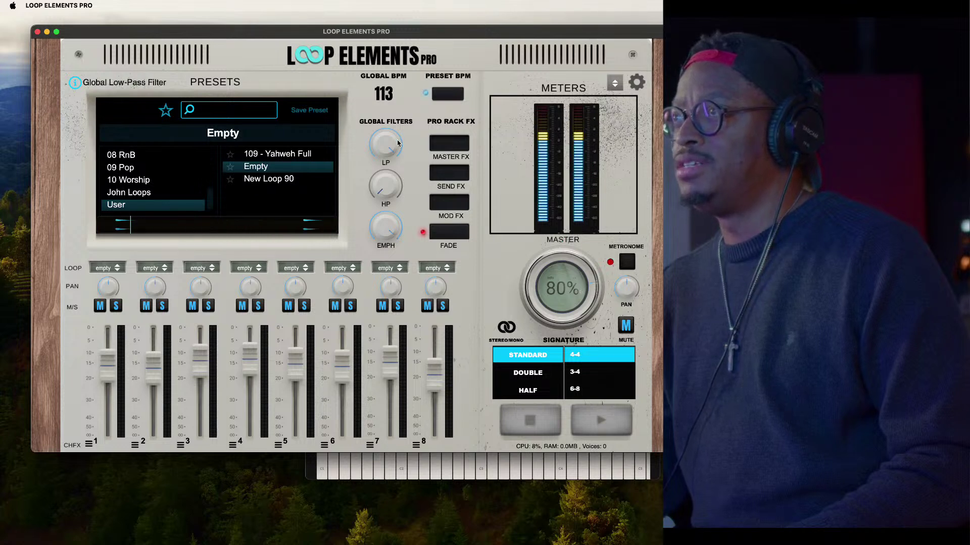
left_click(224, 171)
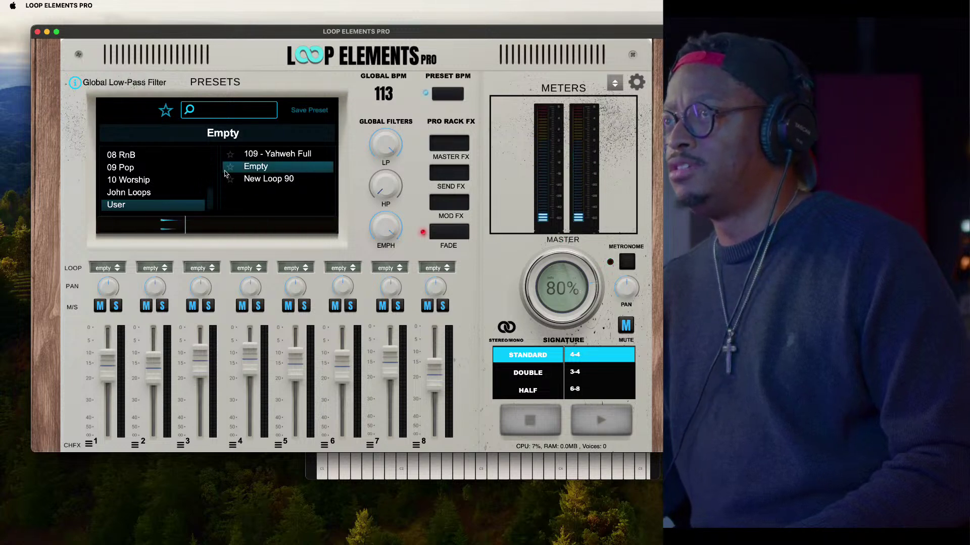
Load the factory 4-4 kick loop Kick 12 into channel 1
left_click(104, 272)
mouse_move(115, 292)
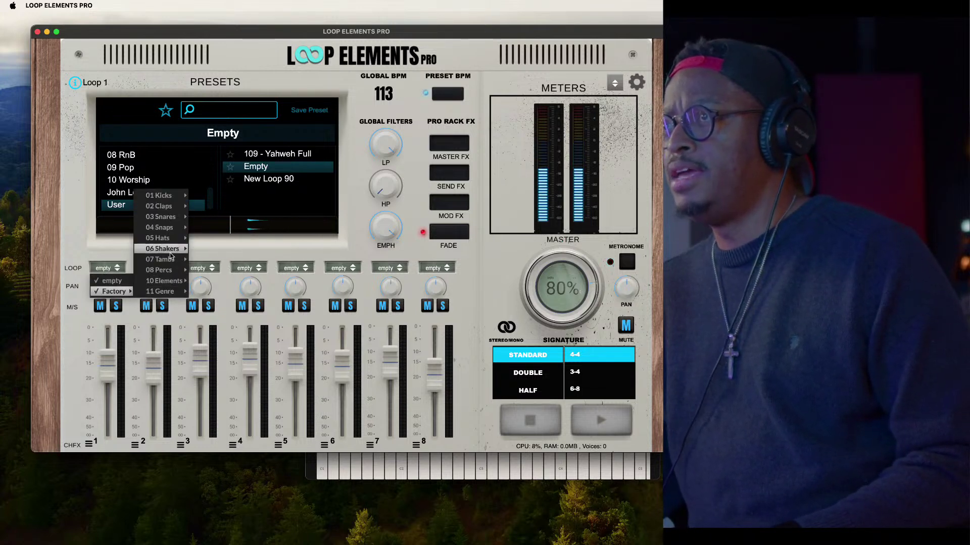
mouse_move(172, 205)
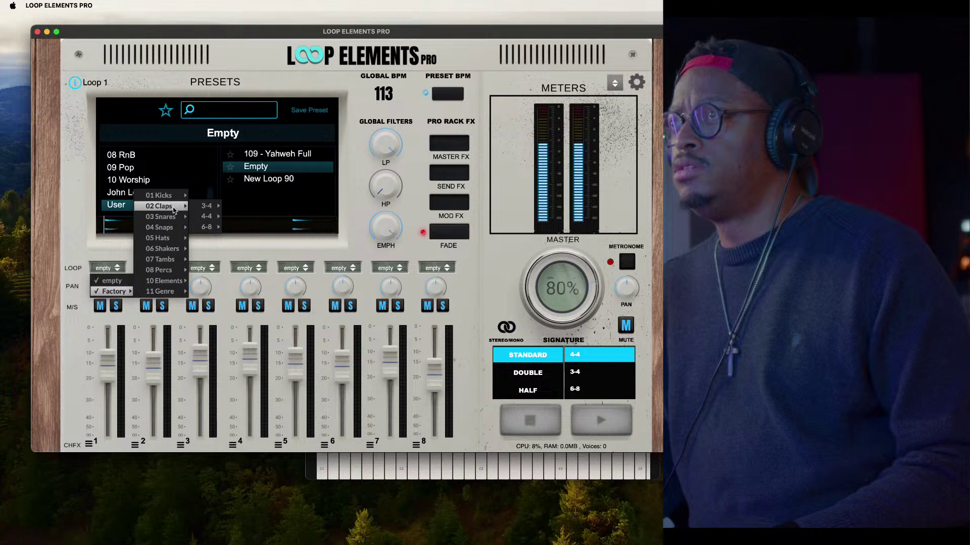
mouse_move(207, 210)
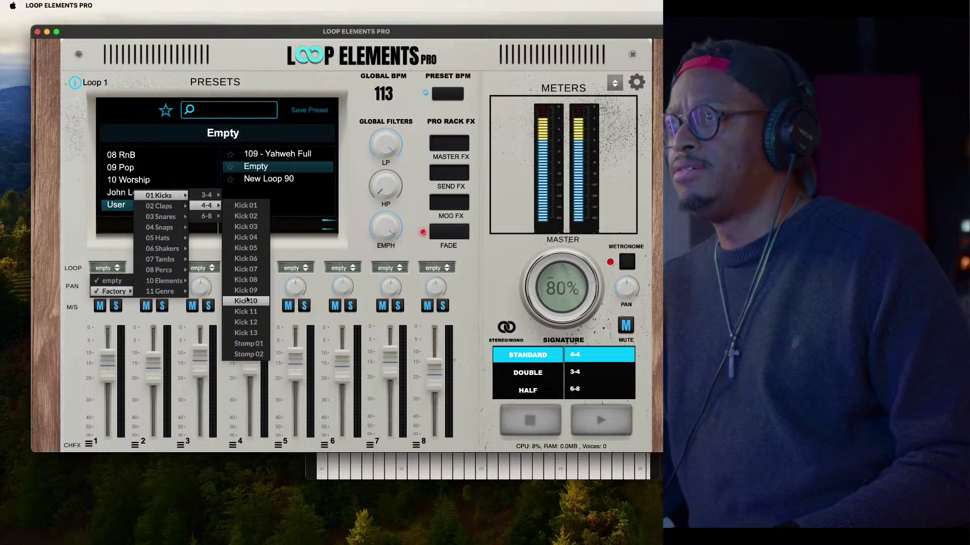
left_click(249, 323)
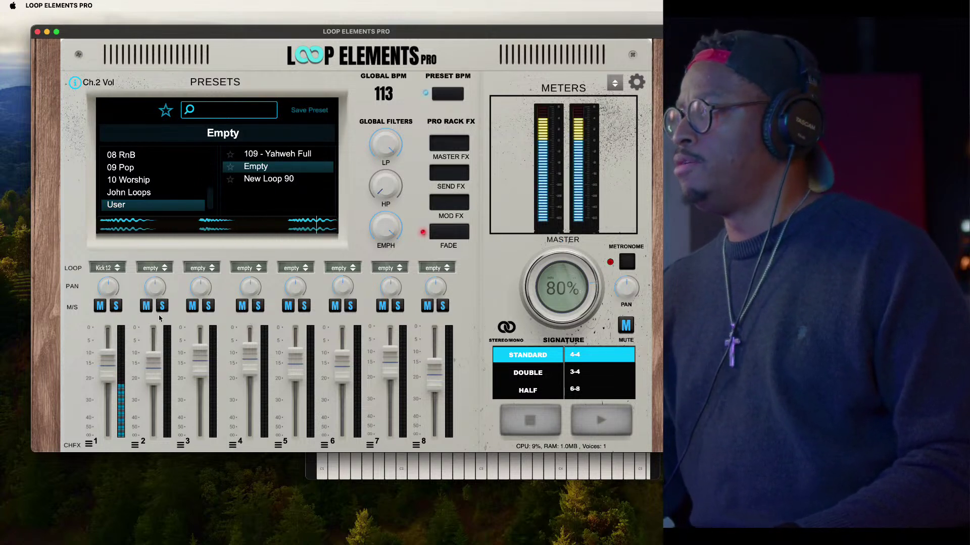
Load the factory 4-4 hat loop Hats 02 into channel 2 and lower that channel's volume to about -2.5 dB
left_click(164, 269)
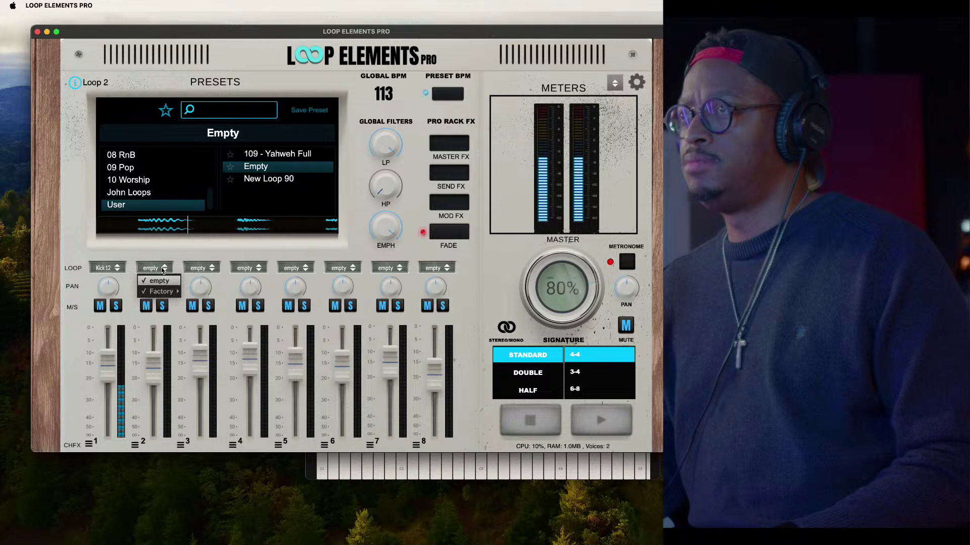
mouse_move(162, 291)
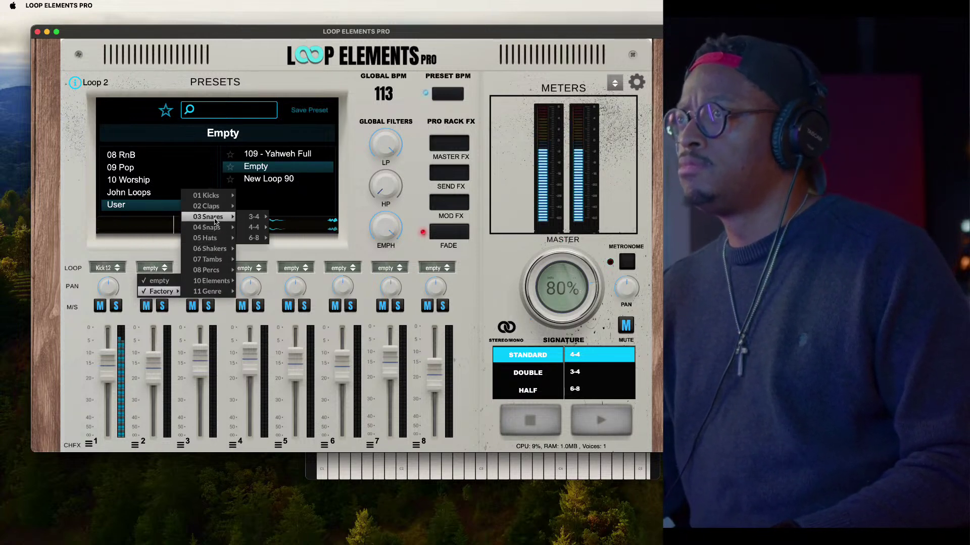
mouse_move(262, 230)
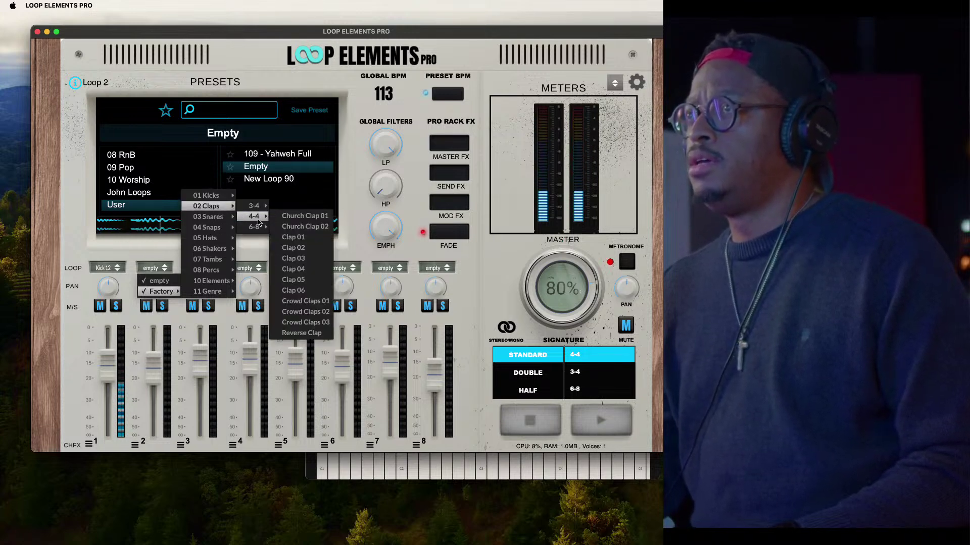
mouse_move(207, 238)
mouse_move(254, 248)
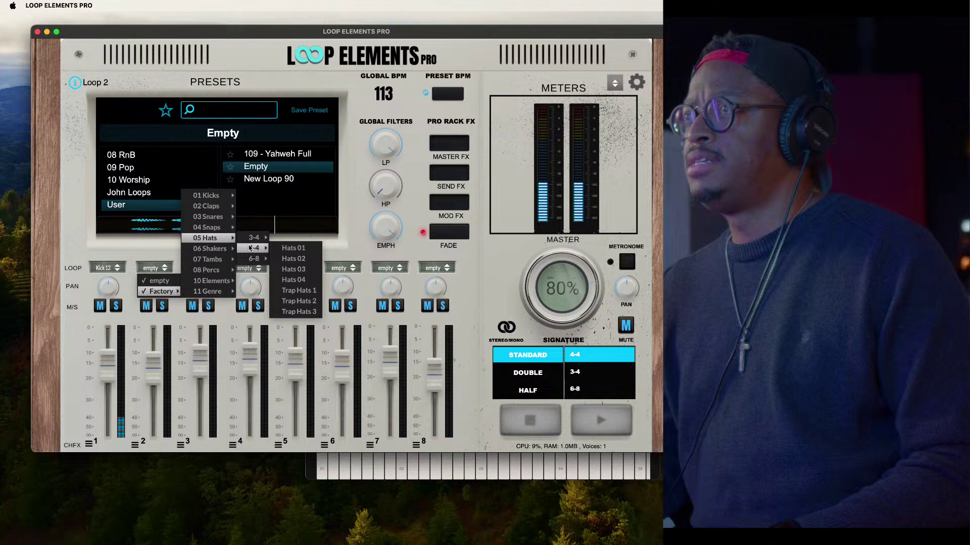
left_click(286, 260)
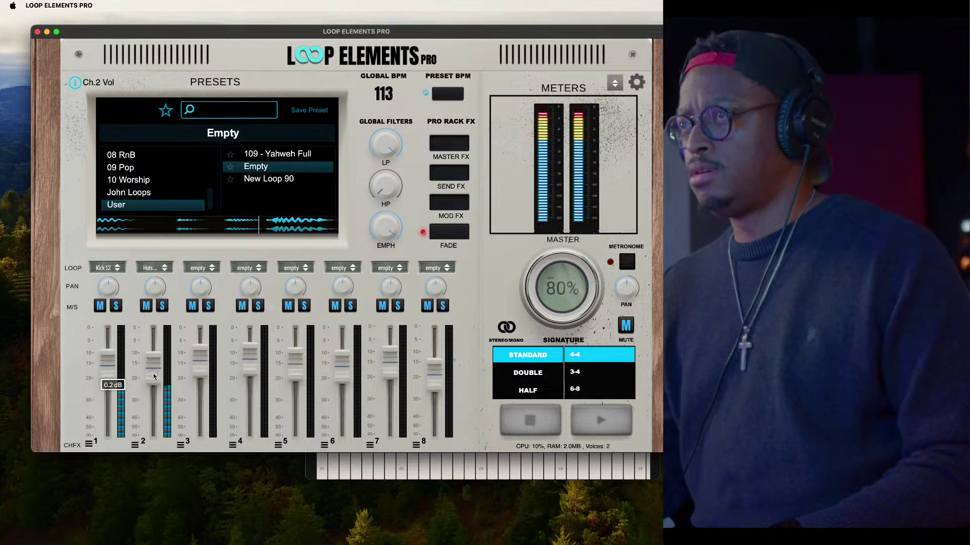
left_click_drag(155, 376, 154, 380)
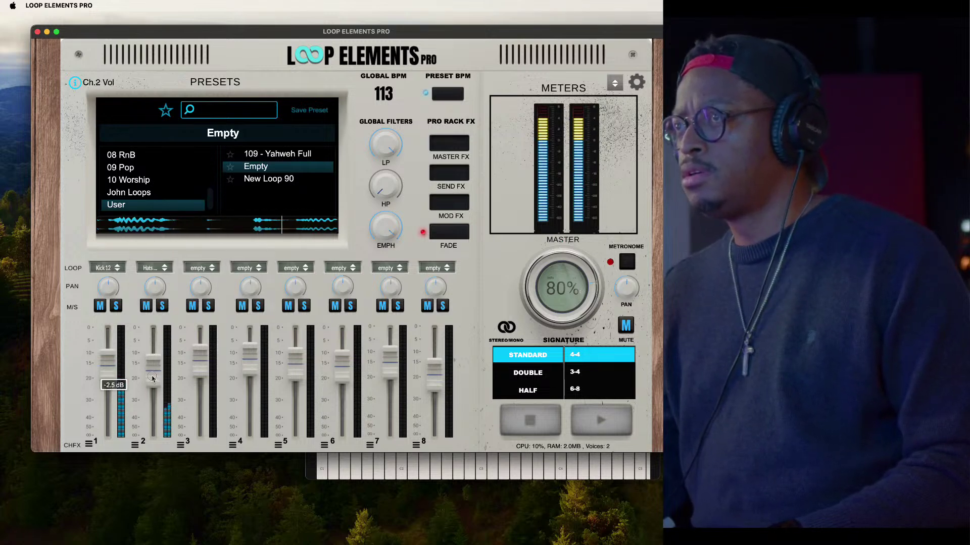
Adjust channel 2's filter emphasis and set its low-pass filter to about 9.0 kHz in the channel effects
left_click(135, 445)
mouse_move(291, 155)
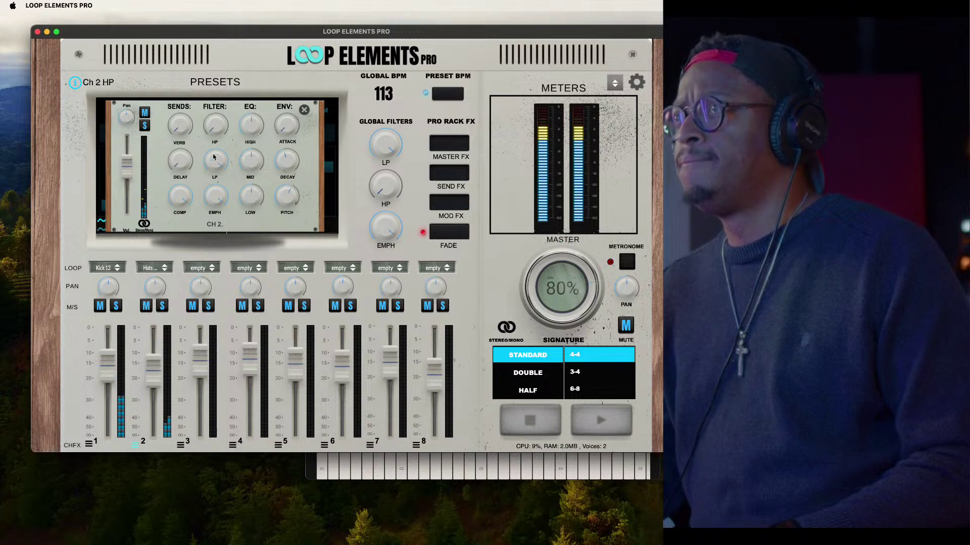
mouse_move(212, 167)
mouse_move(208, 221)
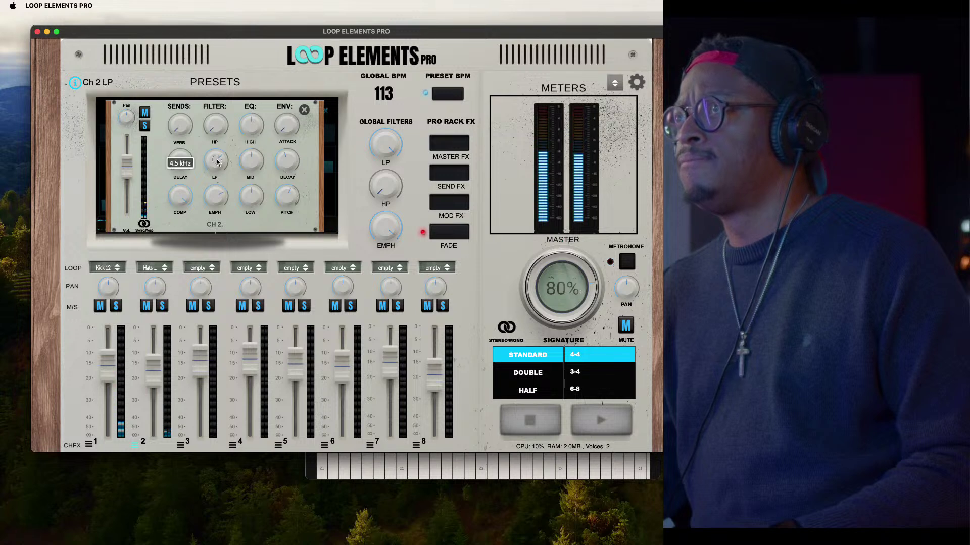
left_click_drag(216, 198, 207, 213)
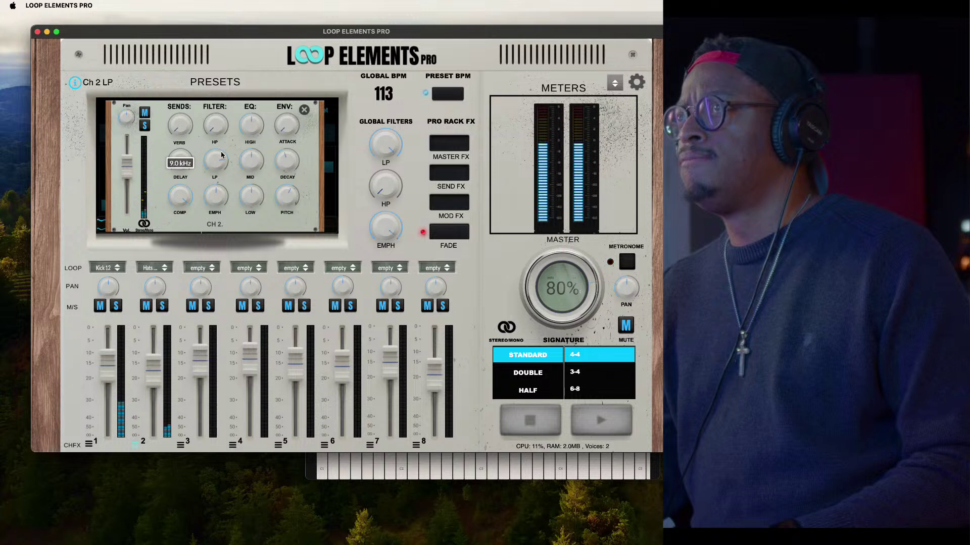
left_click(305, 109)
Try the factory 4-4 clap loop Clap 04 on channel 3
left_click(200, 268)
mouse_move(209, 292)
mouse_move(256, 206)
mouse_move(291, 222)
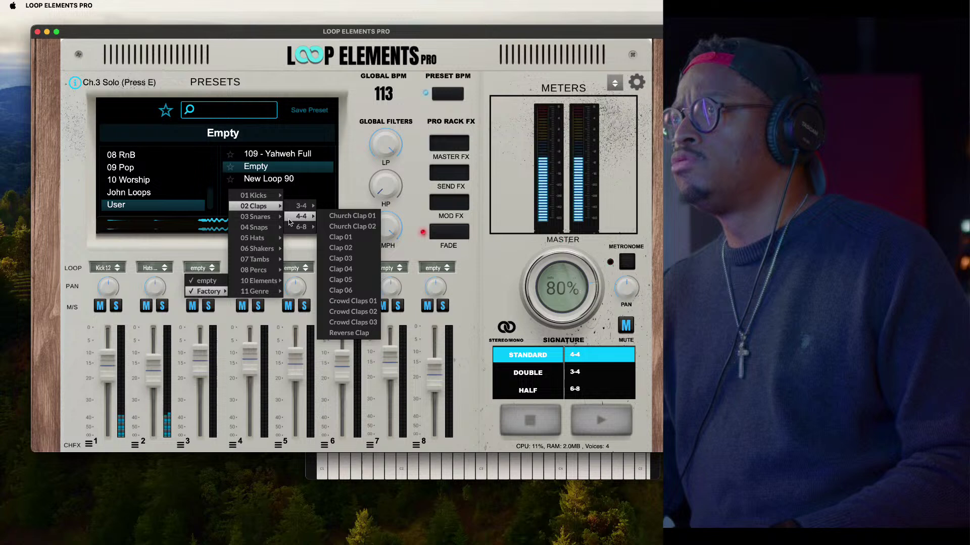
left_click(336, 274)
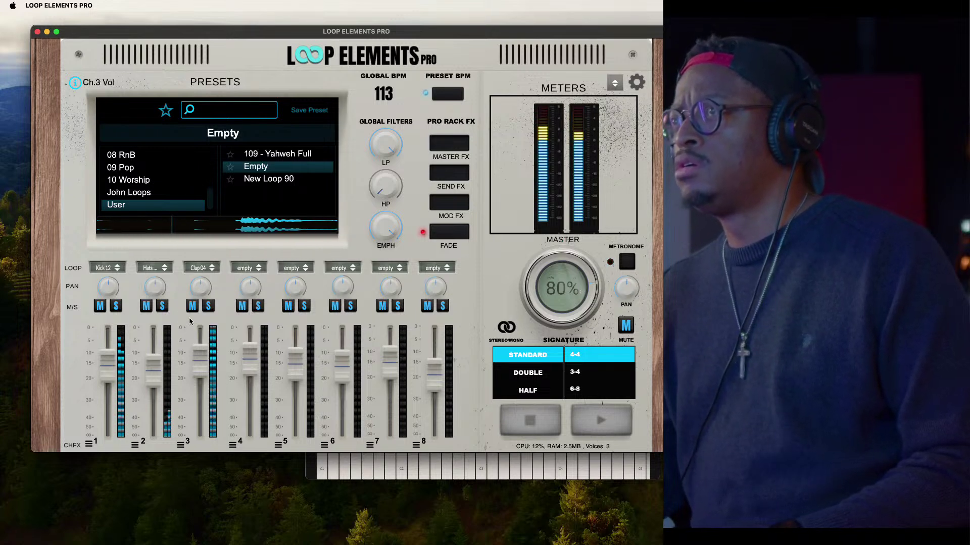
Switch channel 3 to the factory 4-4 clap loop Clap 02 and lower that channel's volume slightly
left_click(202, 268)
mouse_move(209, 291)
mouse_move(257, 206)
mouse_move(302, 217)
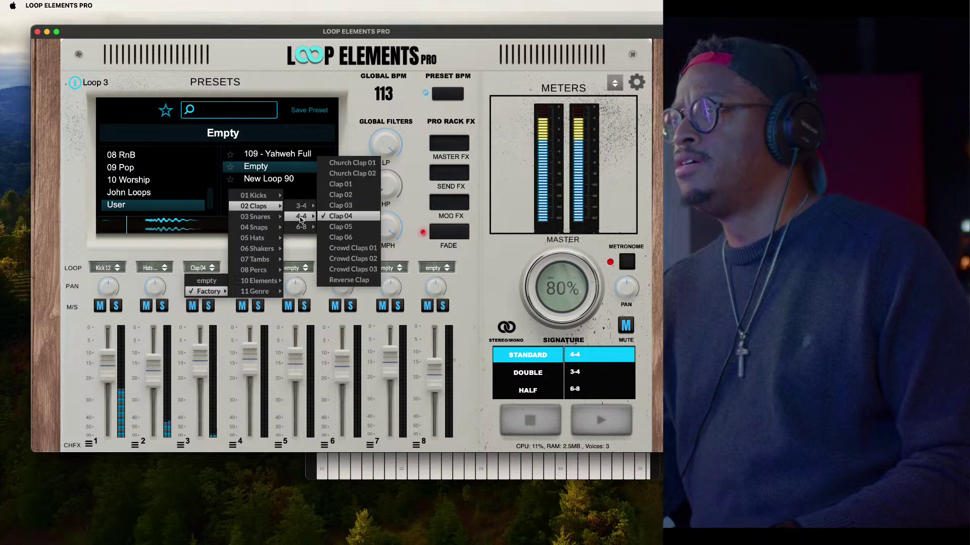
left_click(356, 198)
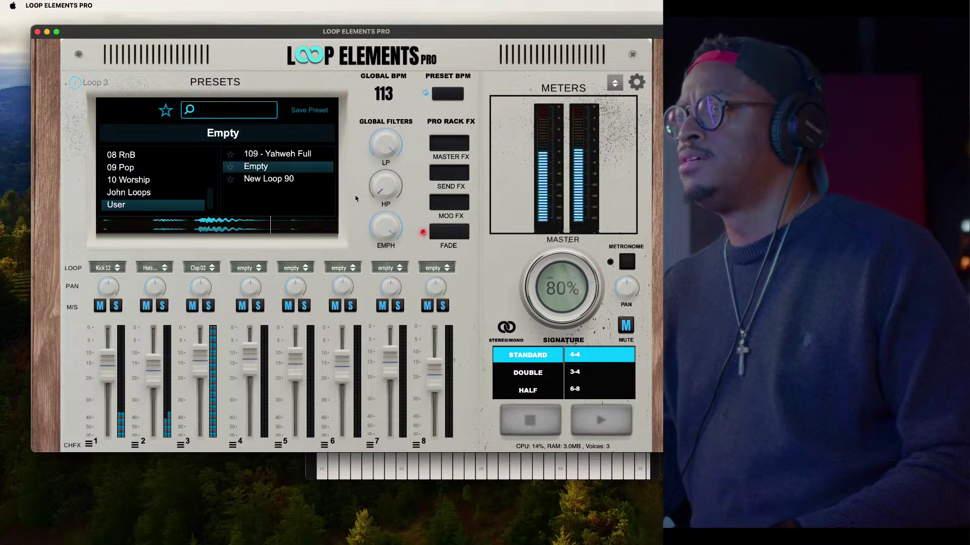
left_click_drag(199, 359, 196, 368)
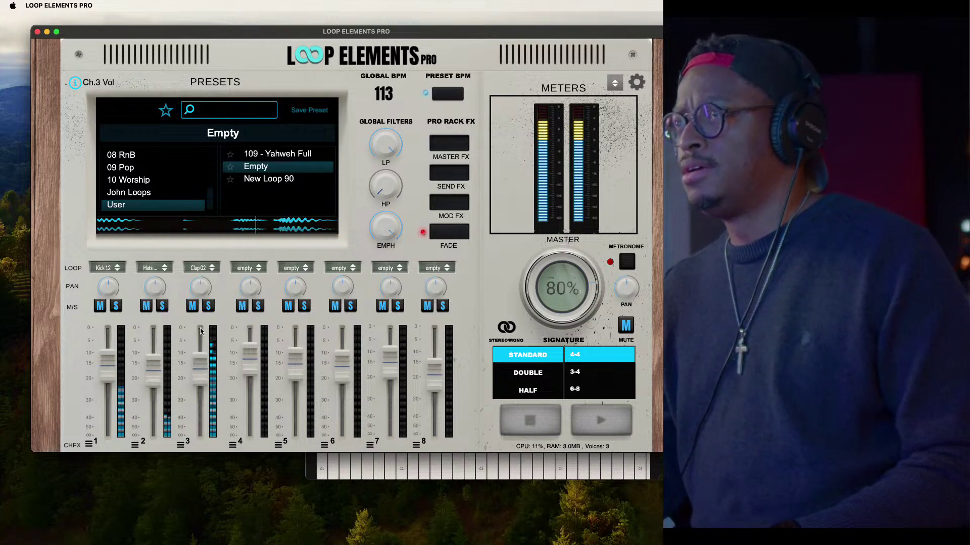
Load the factory 4-4 shaker loop Shkr 01 into channel 4 and raise that channel's volume to about 14.1 dB
left_click(248, 268)
mouse_move(255, 291)
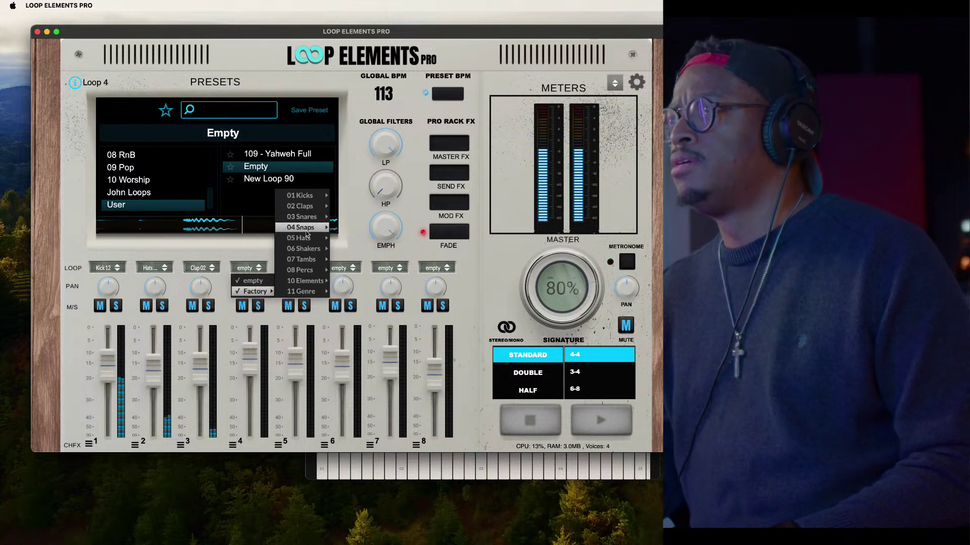
mouse_move(306, 249)
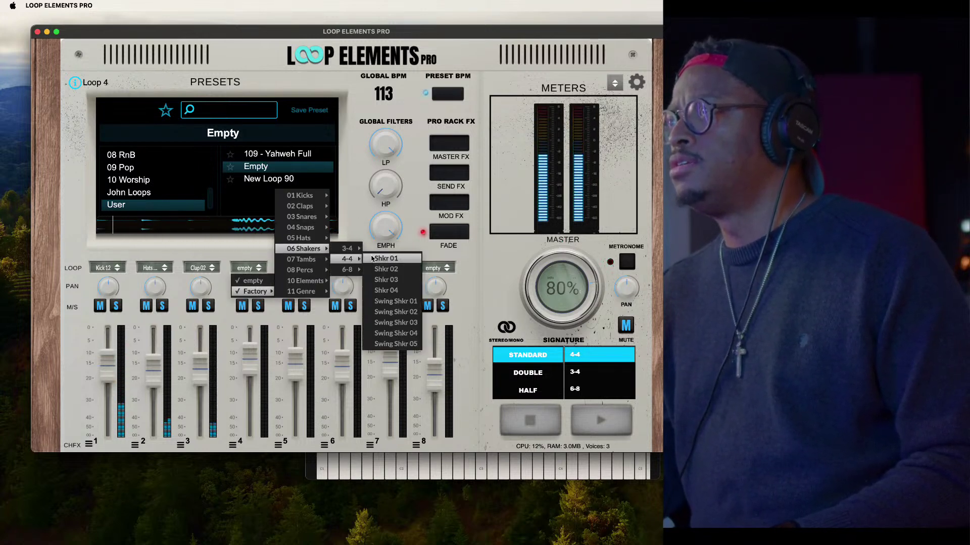
left_click(377, 259)
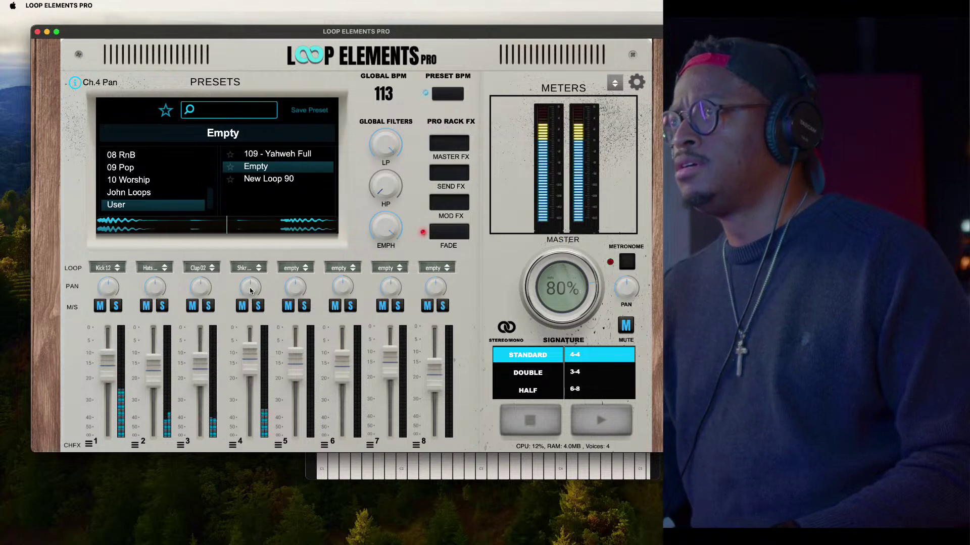
left_click_drag(249, 361, 248, 353)
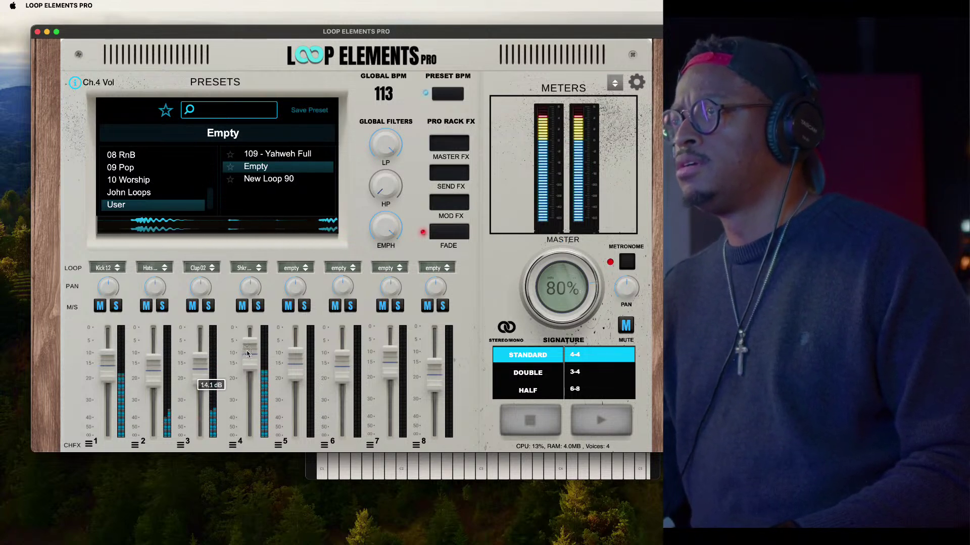
Pan the channel 4 shaker loop to about 45R and pan the channel 2 hat loop towards the left side
mouse_move(249, 290)
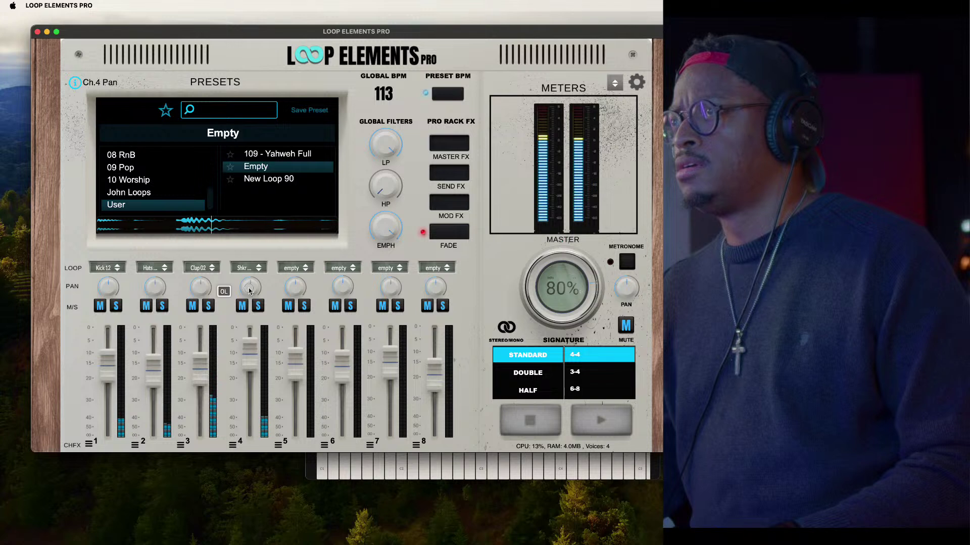
mouse_move(256, 277)
left_mouse_down()
mouse_move(258, 290)
mouse_move(255, 276)
left_mouse_up()
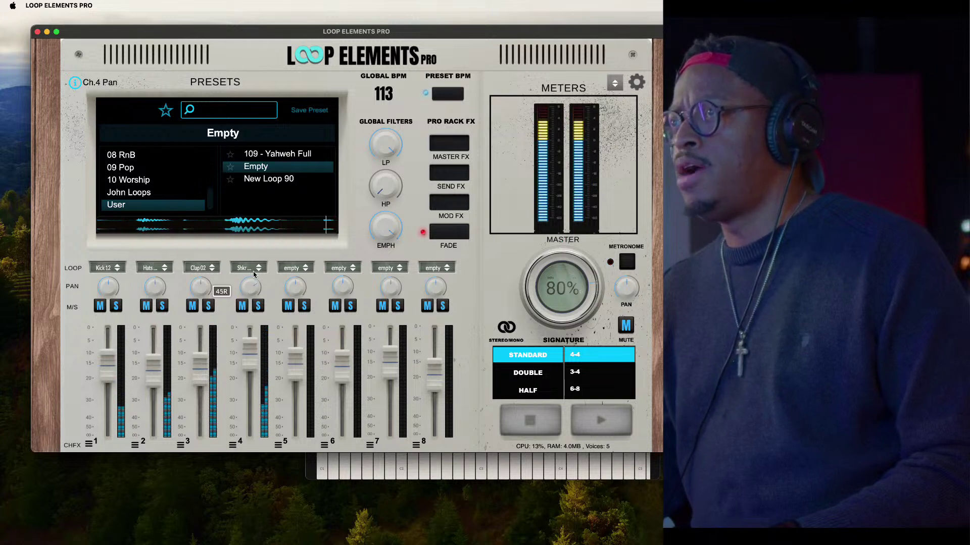
mouse_move(152, 286)
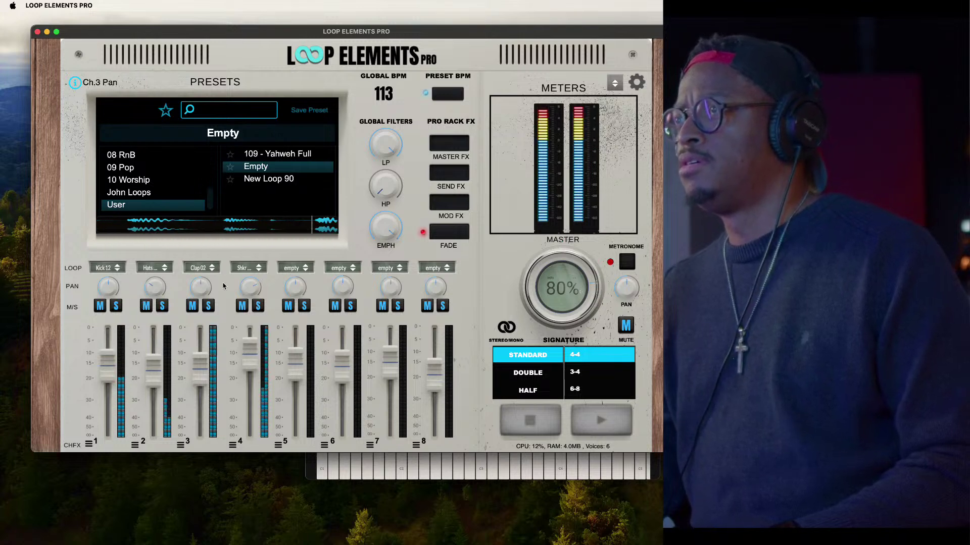
left_click(293, 268)
mouse_move(316, 291)
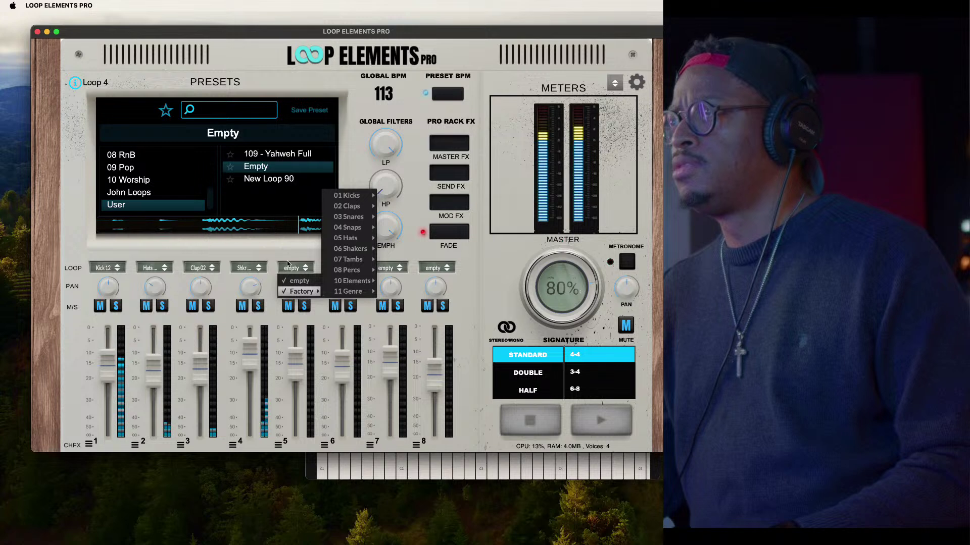
left_click(248, 352)
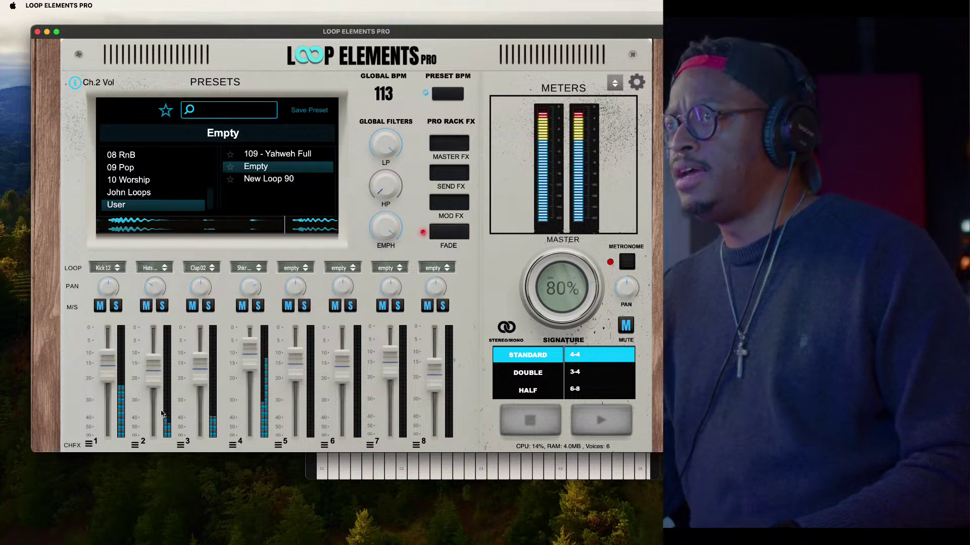
Switch channel 4 to mono in its channel effects and readjust its pan towards the right side
left_click(232, 443)
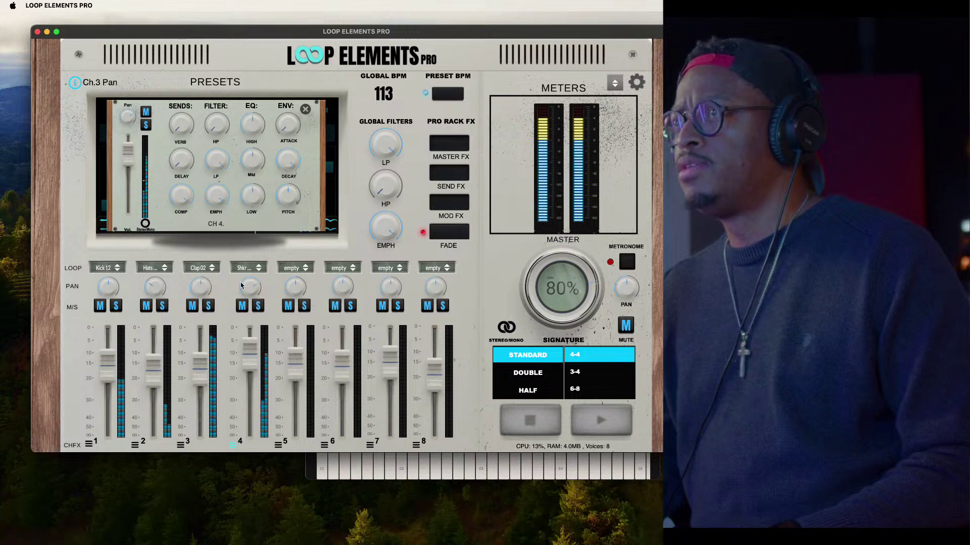
mouse_move(251, 282)
left_click_drag(252, 277, 253, 276)
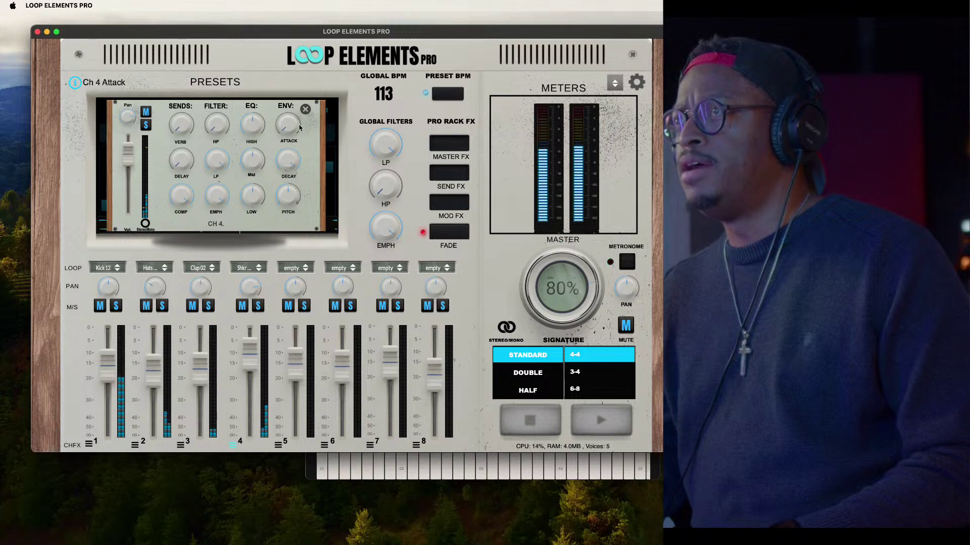
left_click(305, 109)
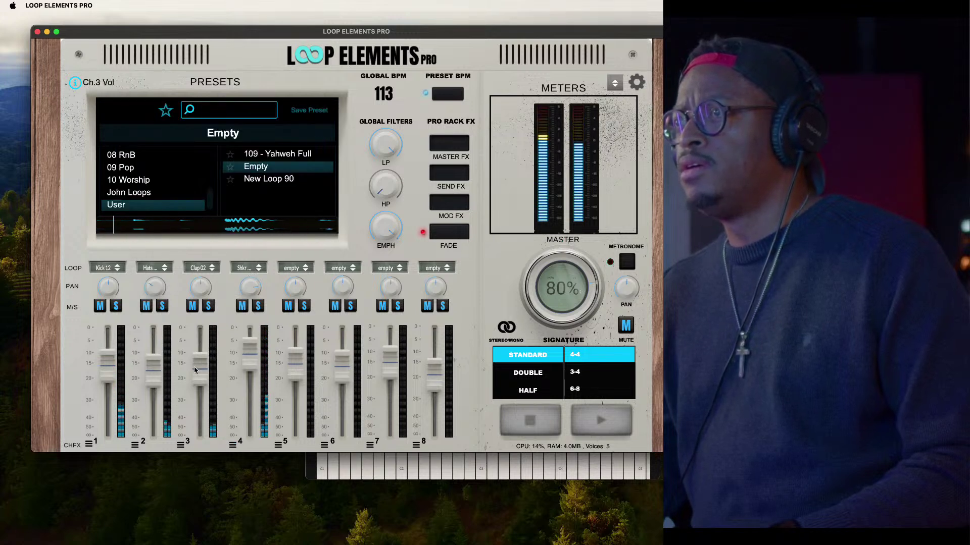
Switch channel 2 to mono in its channel effects and audition the hat loop in solo
left_click(135, 444)
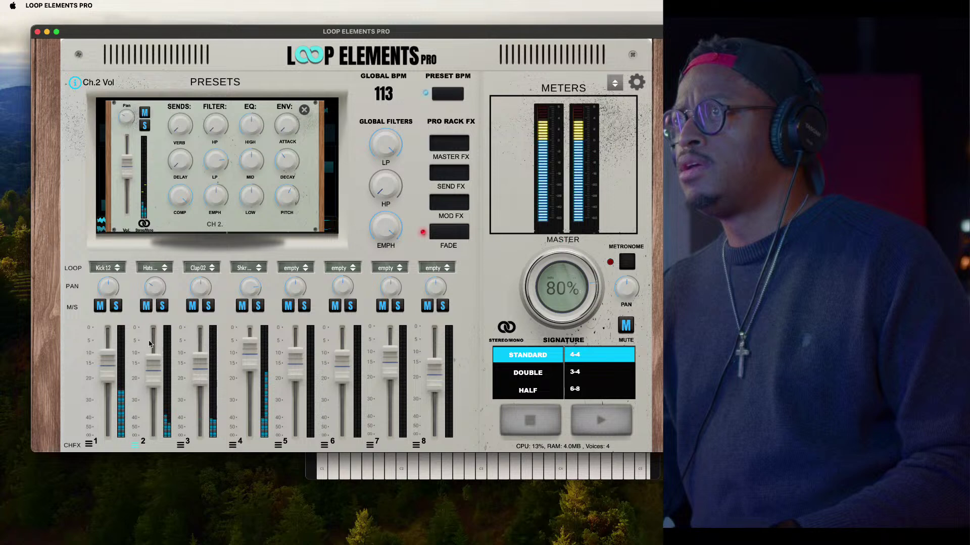
left_click(144, 223)
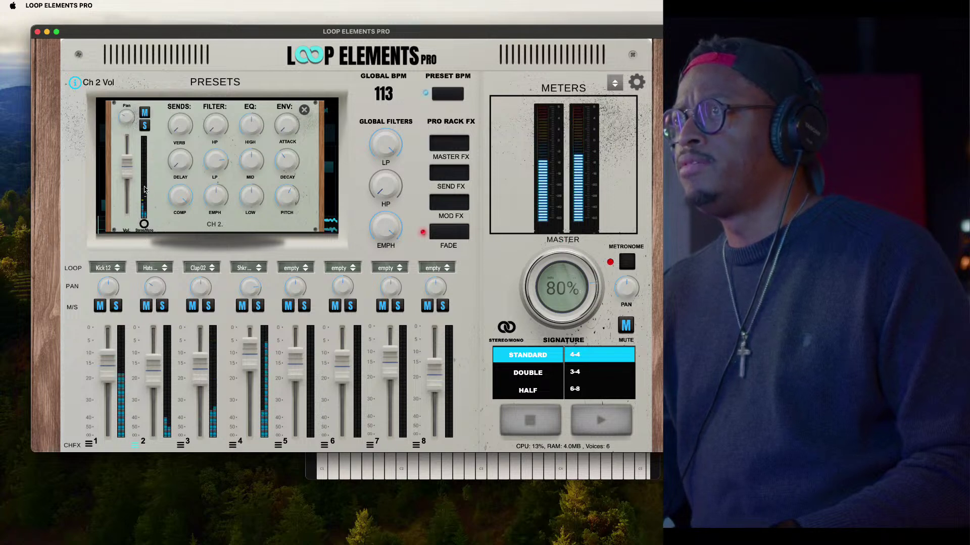
left_click(144, 126)
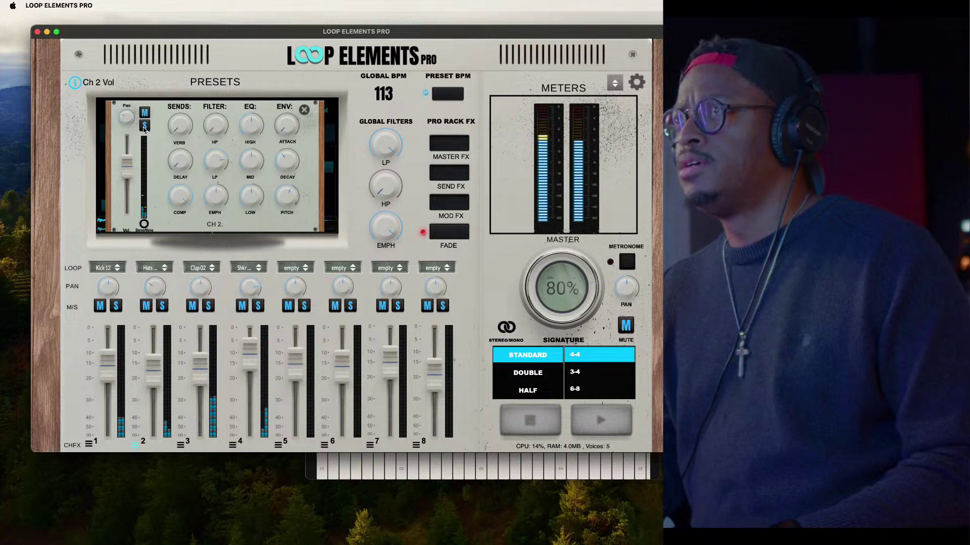
left_click(145, 126)
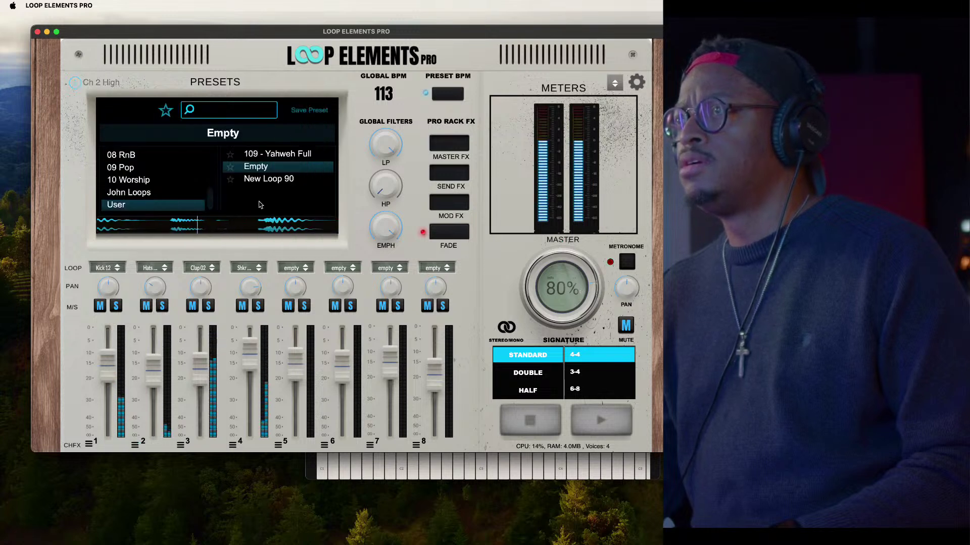
left_click(163, 307)
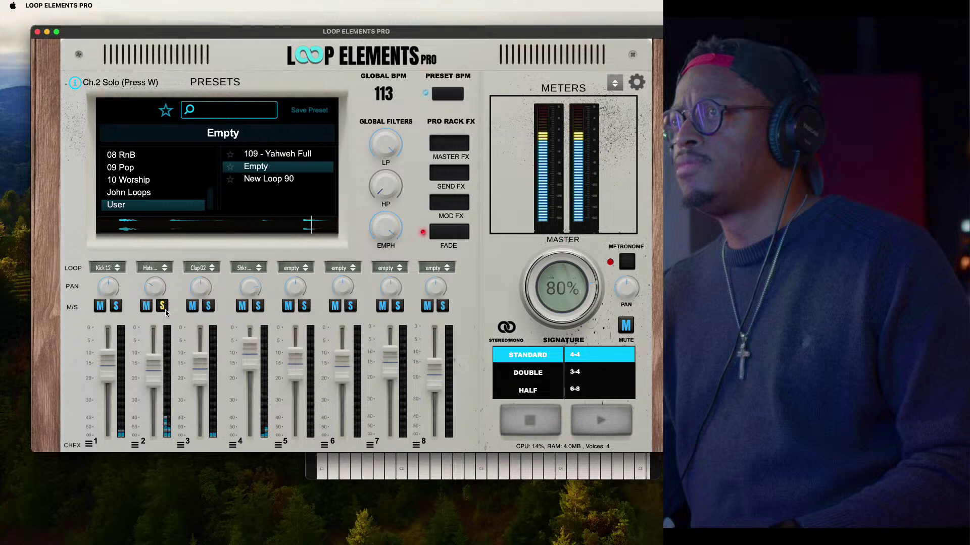
left_click(165, 309)
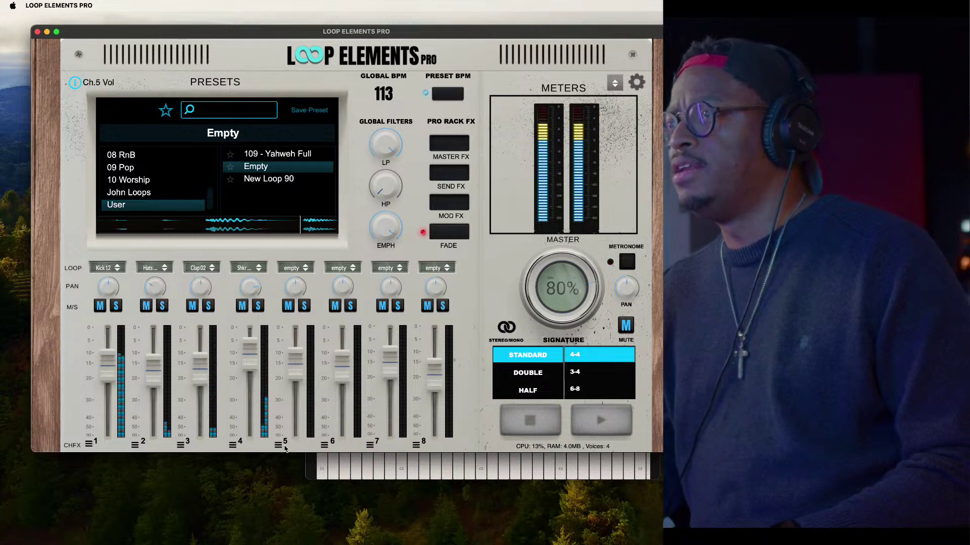
Browse the factory 4-4 tambourine loops for channel 5 and turn off the metronome
left_click(297, 271)
mouse_move(301, 291)
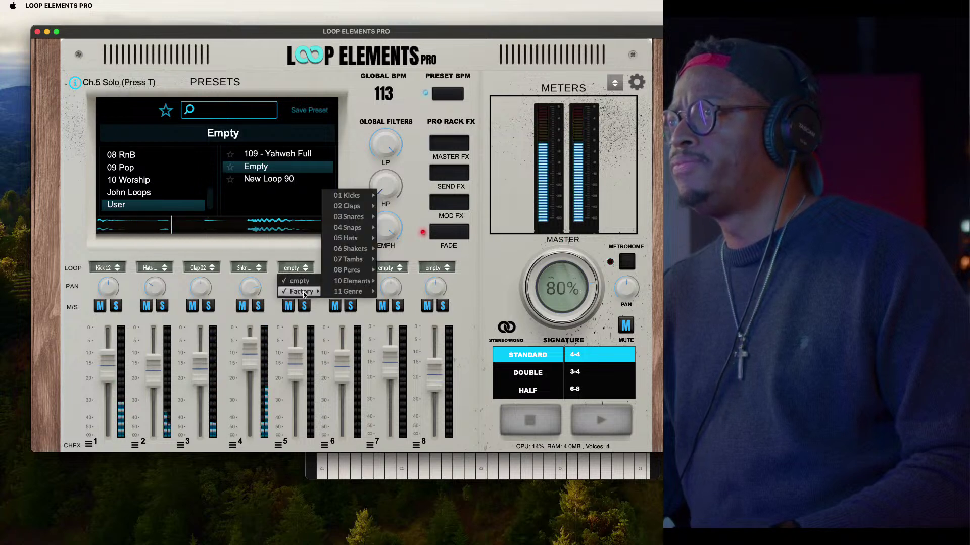
mouse_move(356, 257)
mouse_move(394, 270)
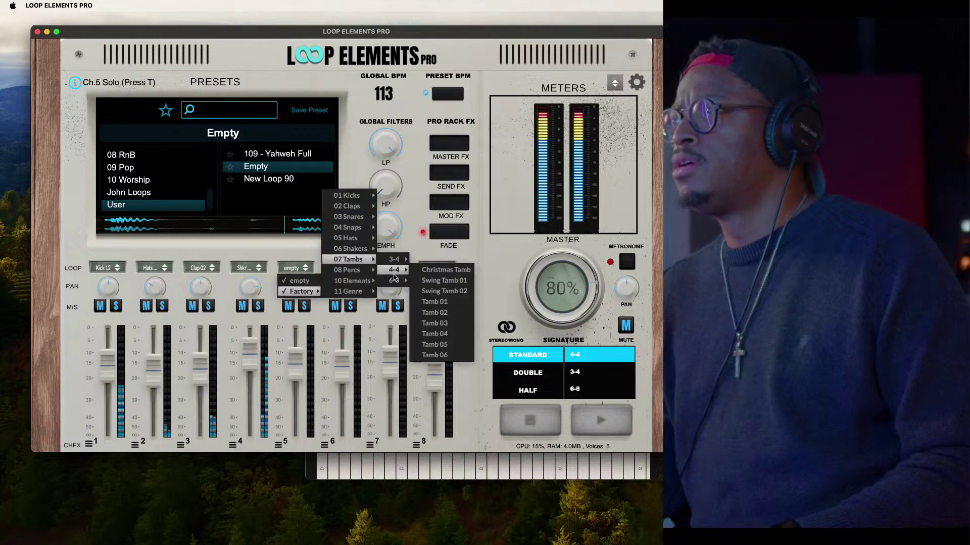
left_click(633, 261)
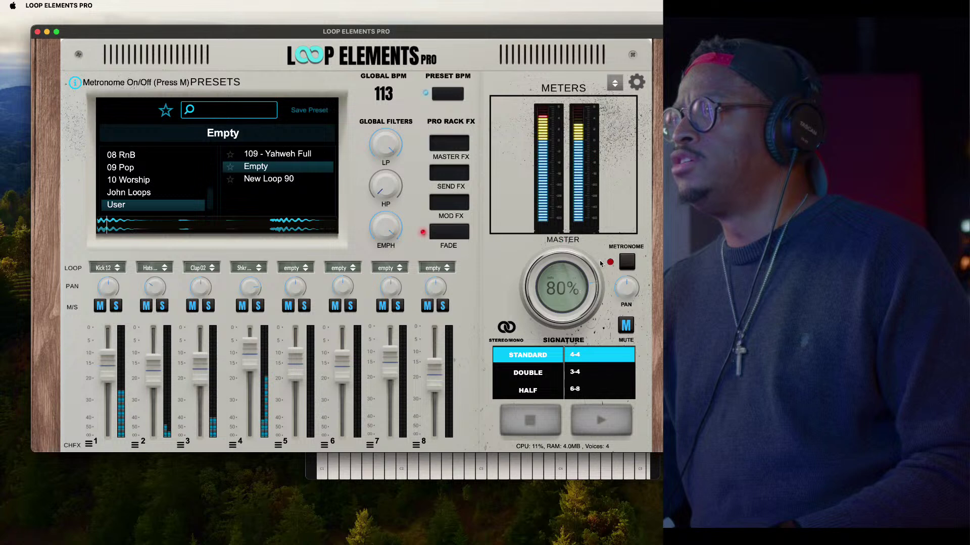
Try the factory 4-4 percussion loop Perc 01 on channel 5
left_click(297, 271)
mouse_move(303, 291)
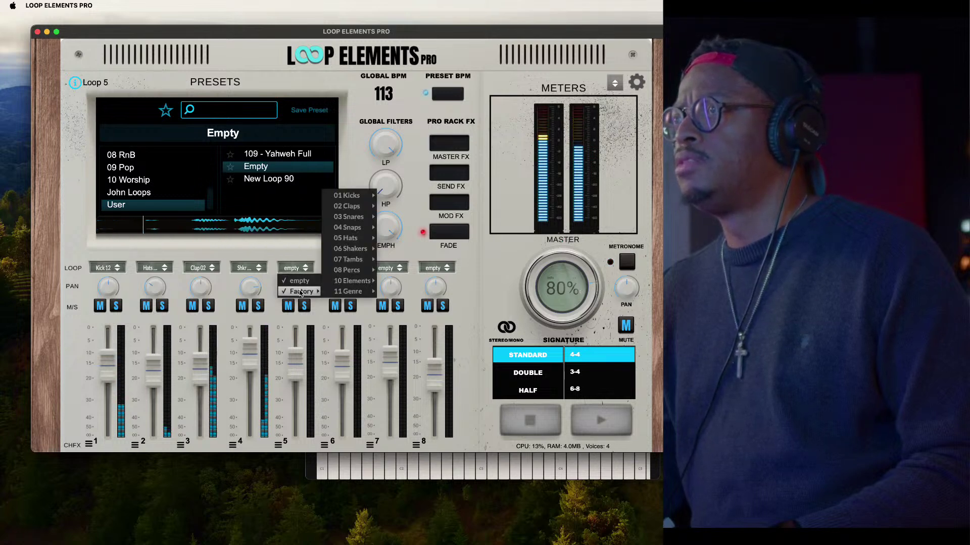
mouse_move(347, 271)
mouse_move(408, 271)
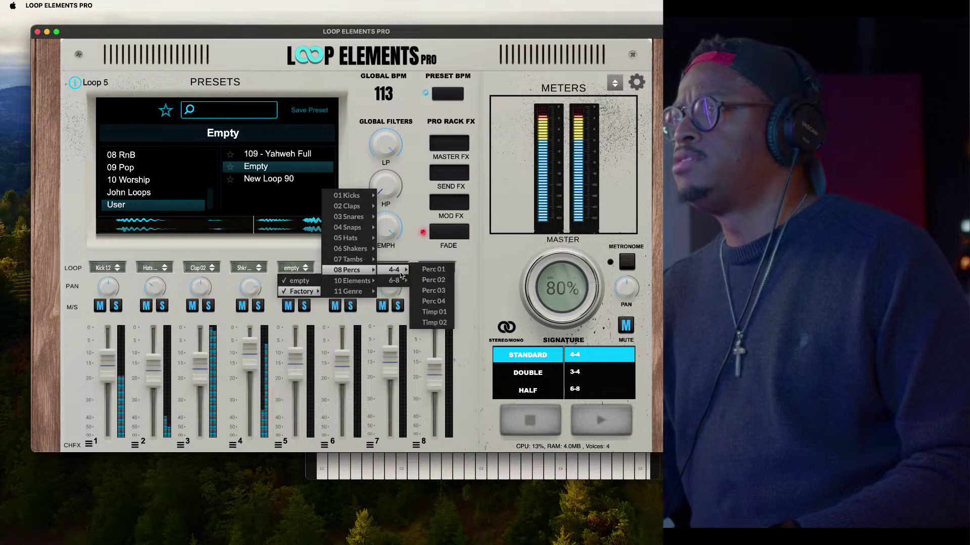
left_click(433, 270)
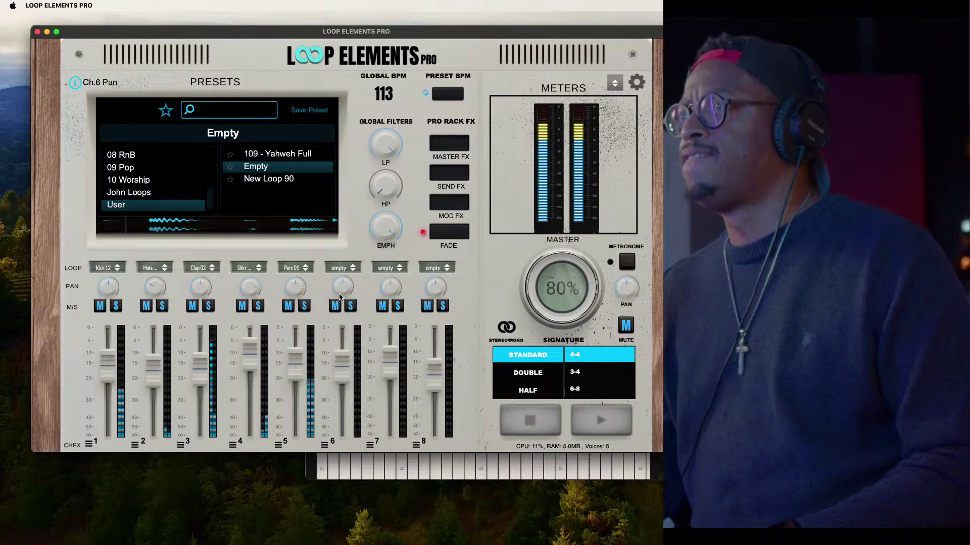
Load the factory 4-4 percussion loop Perc 02 into channel 5
left_click(294, 268)
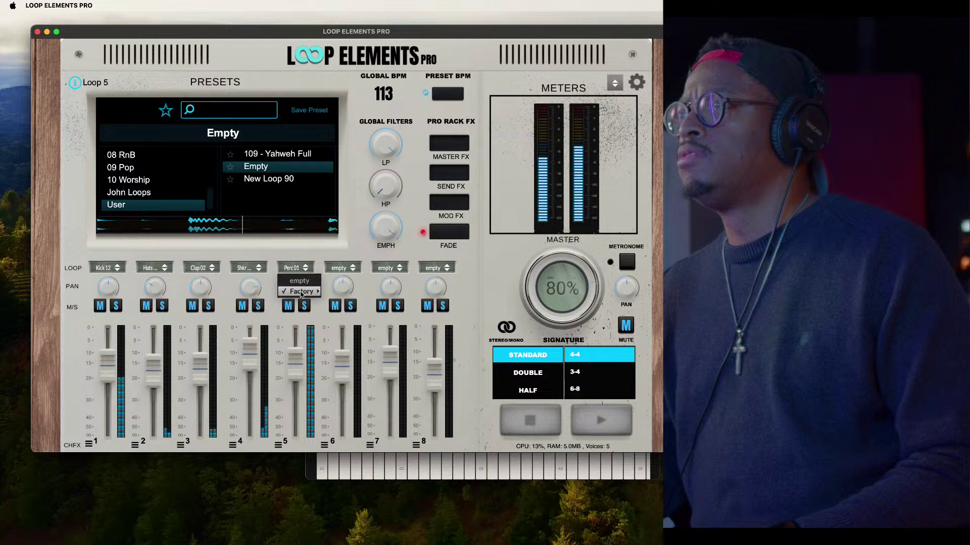
mouse_move(302, 292)
mouse_move(361, 272)
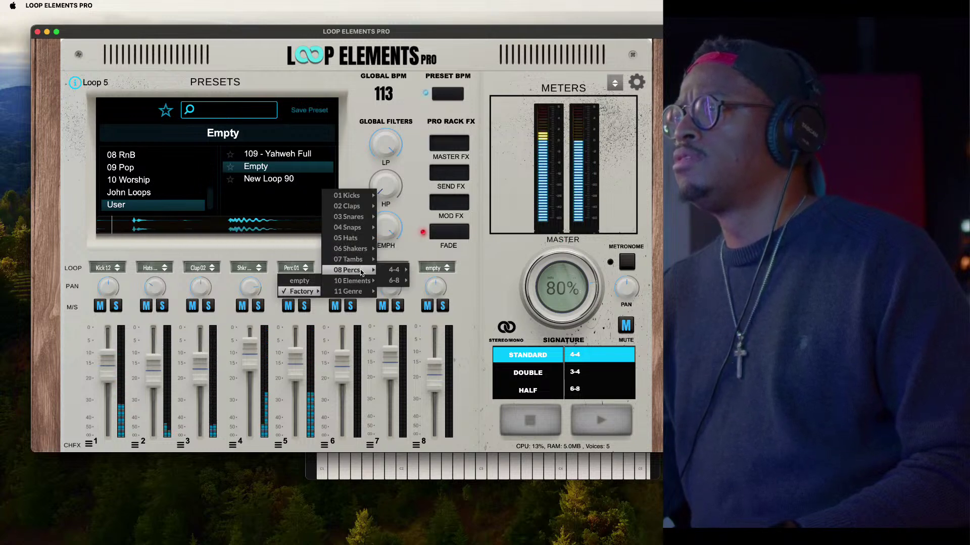
mouse_move(394, 270)
left_click(430, 280)
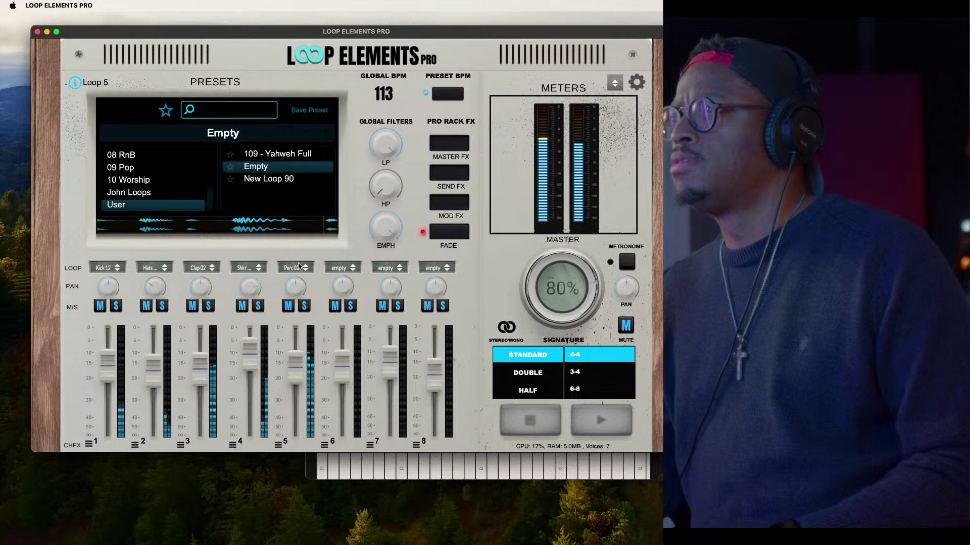
Solo channel 5 and turn on its Vari-8 effect in the modulation effects rack
left_click(305, 307)
left_click(277, 445)
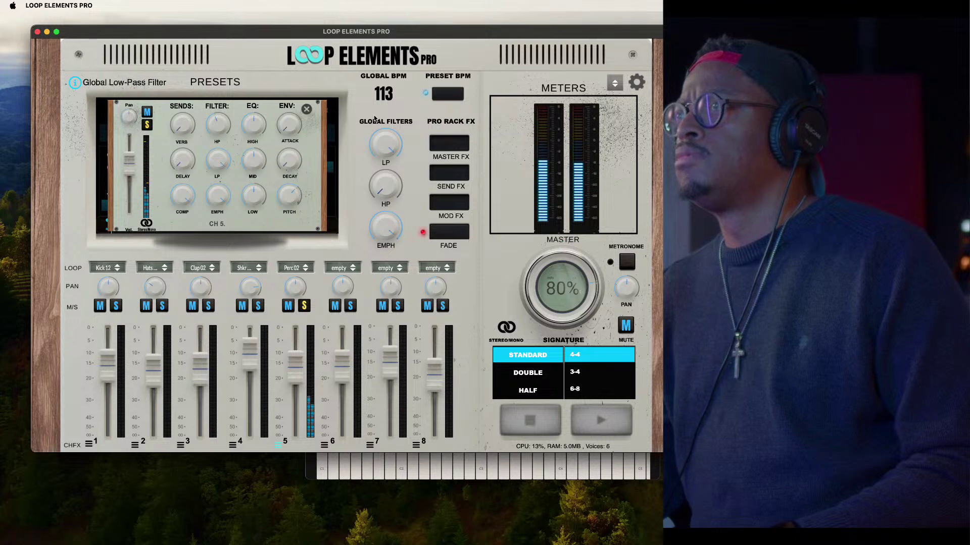
left_click(307, 110)
left_click(454, 202)
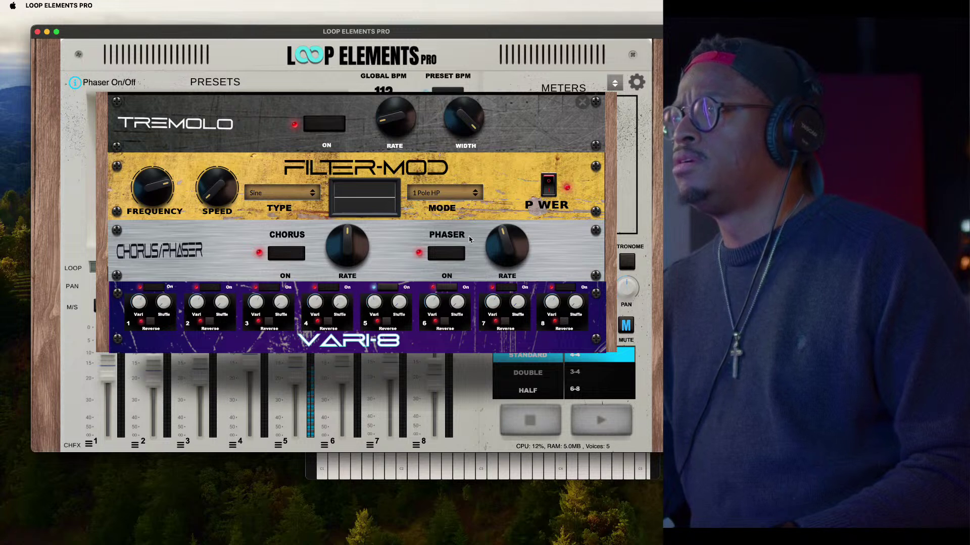
left_click(583, 102)
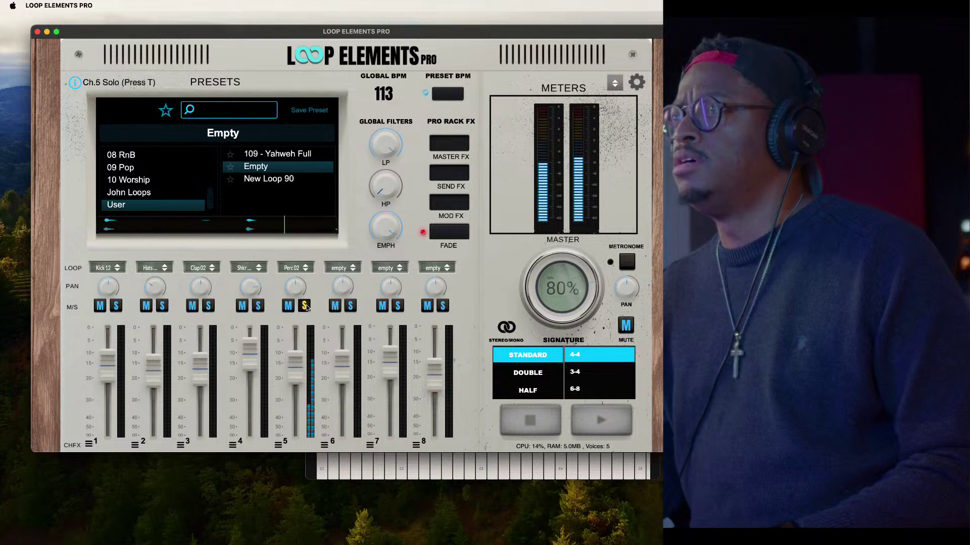
Take channel 5 out of solo and lower its volume slightly
left_click(305, 306)
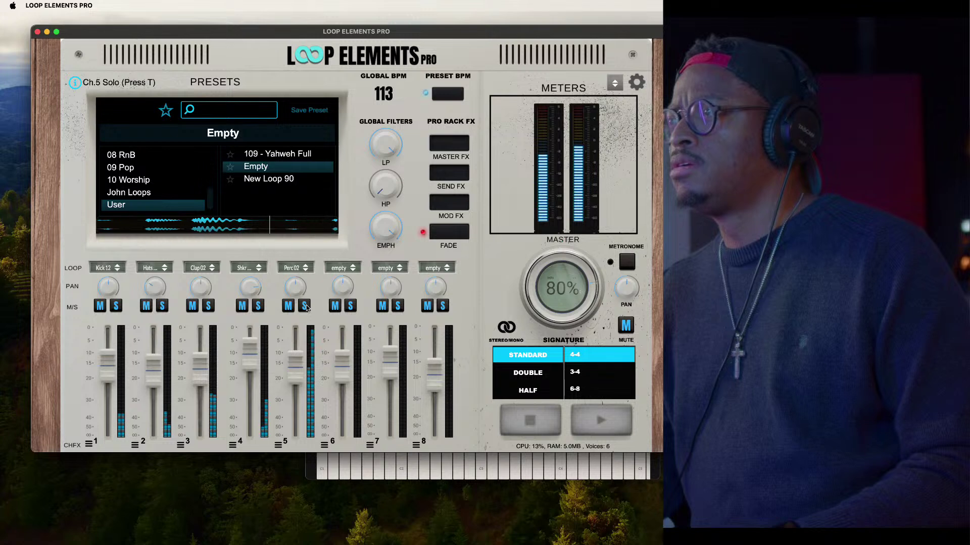
mouse_move(295, 369)
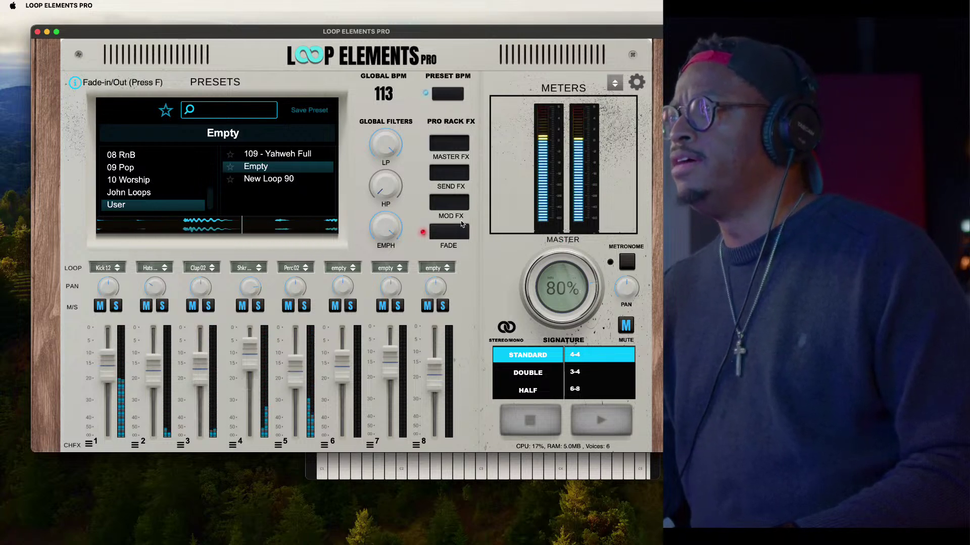
Load the factory Afro element loop Afro Element 2 into channel 6 and raise that channel's volume slightly
left_click(342, 268)
mouse_move(353, 292)
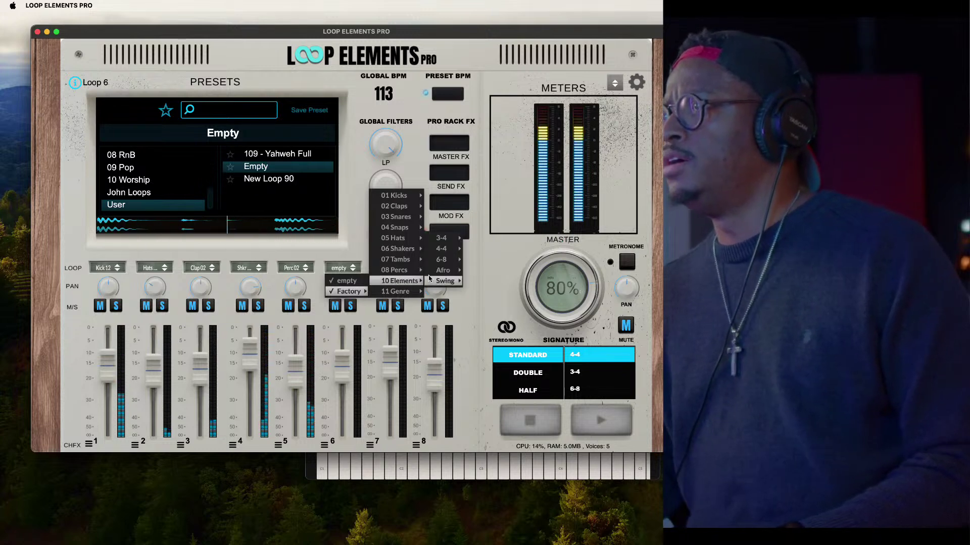
mouse_move(399, 281)
mouse_move(443, 270)
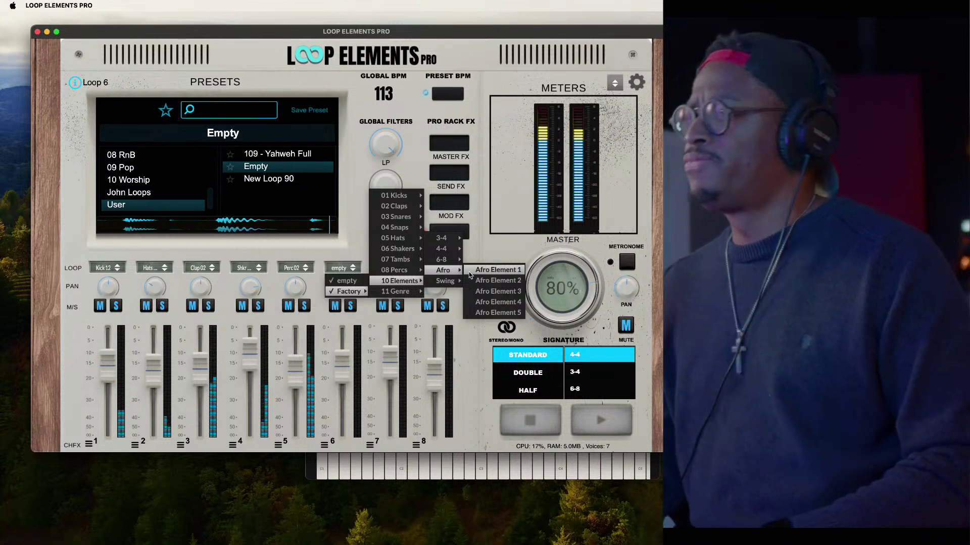
left_click(496, 282)
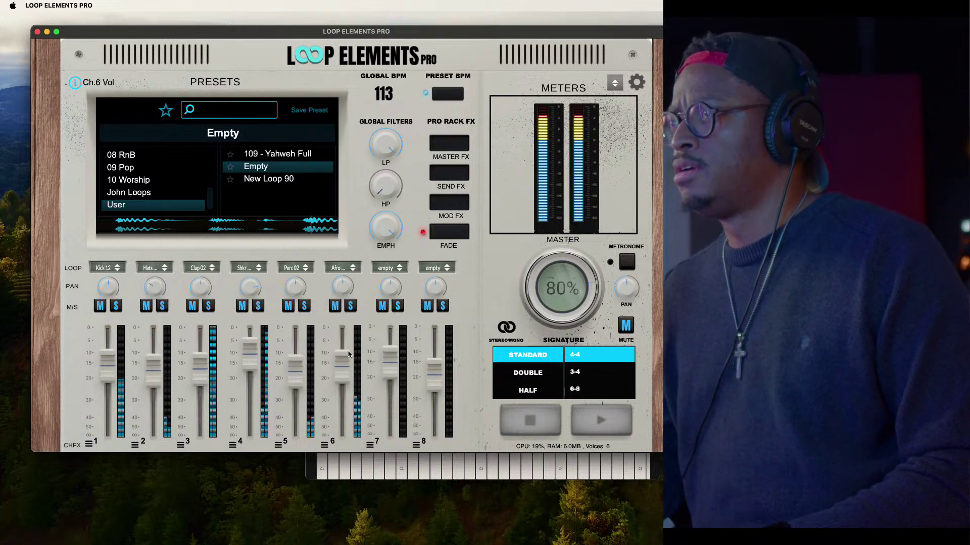
left_click_drag(346, 353, 340, 356)
Load the factory Afro element loop Afro Element 4 into channel 7
left_click(391, 268)
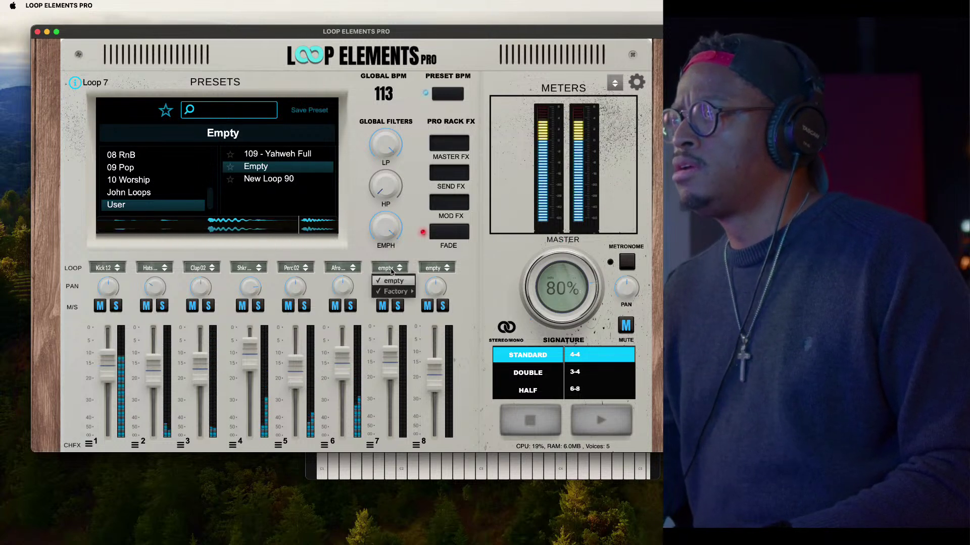
mouse_move(396, 291)
mouse_move(491, 270)
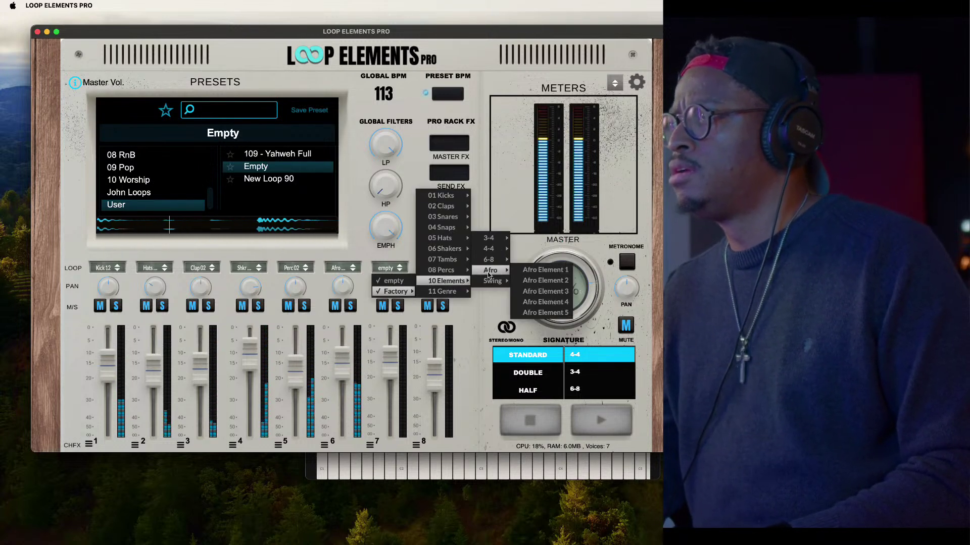
left_click(553, 302)
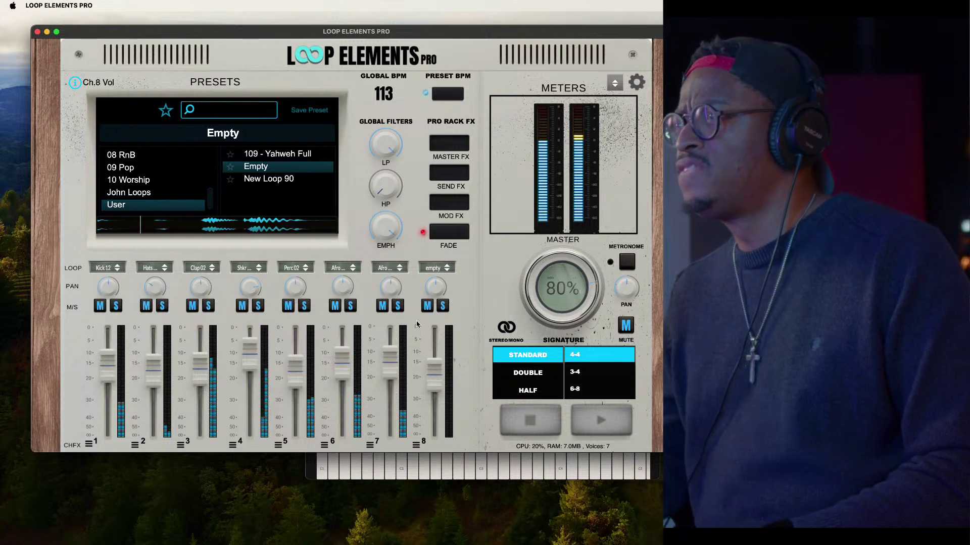
Load the factory 6-8 element loop Element 008 into channel 8
left_click(437, 268)
mouse_move(444, 292)
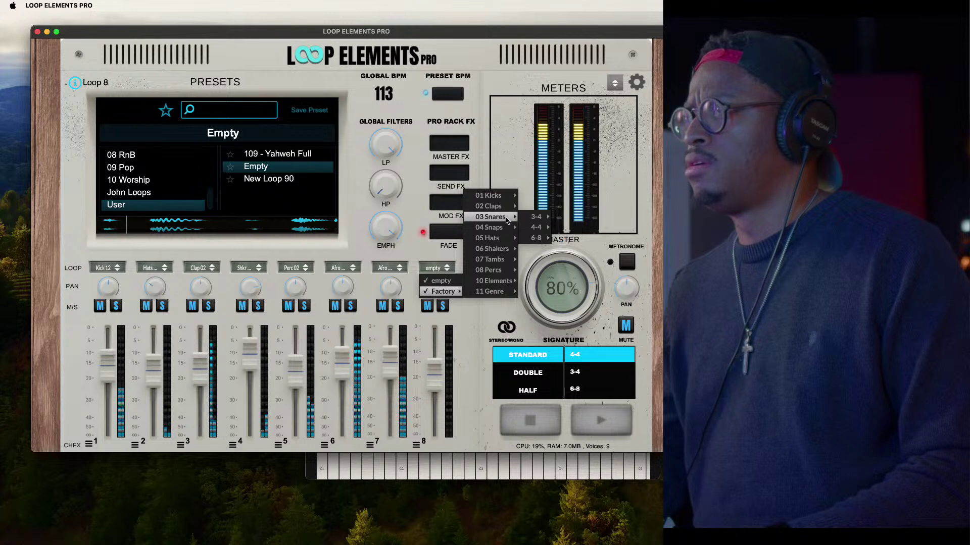
mouse_move(511, 227)
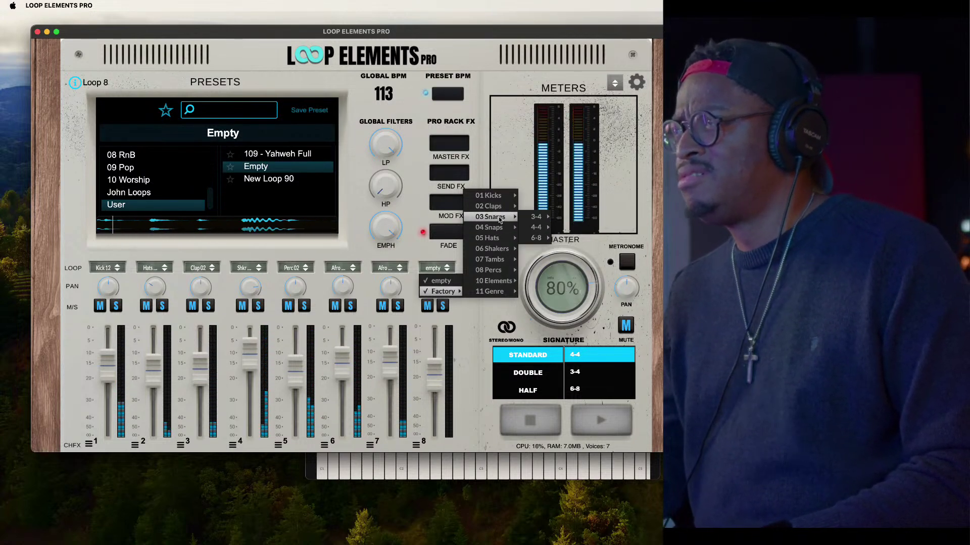
mouse_move(499, 292)
mouse_move(503, 271)
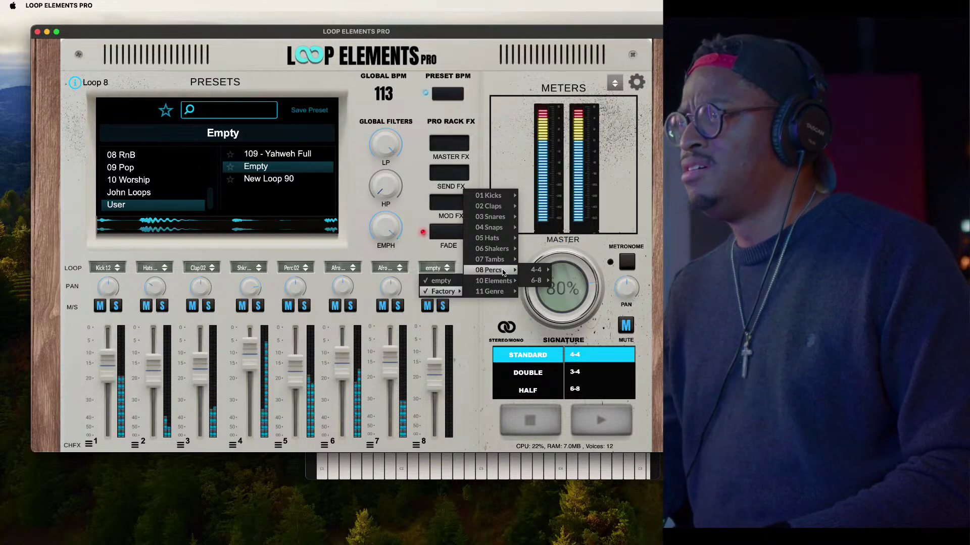
mouse_move(540, 281)
mouse_move(537, 249)
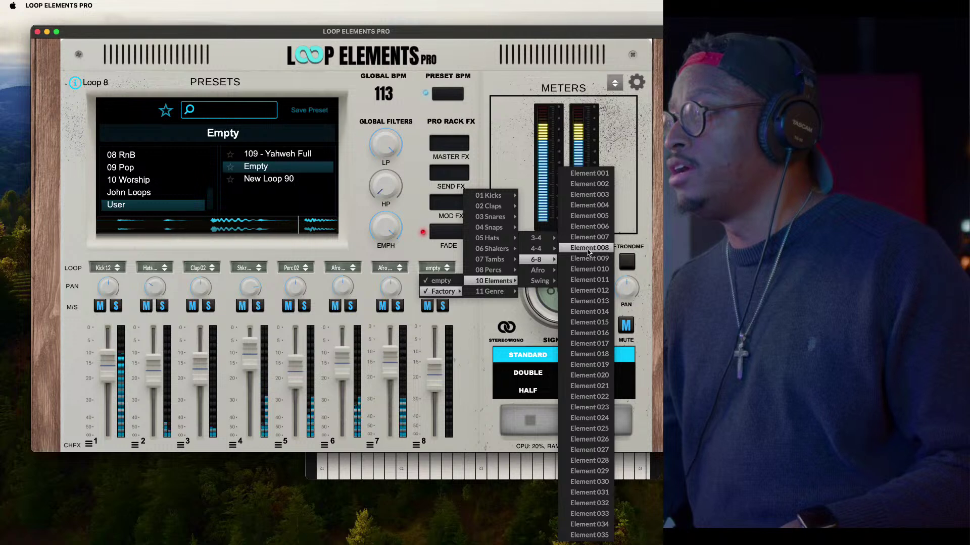
left_click(587, 253)
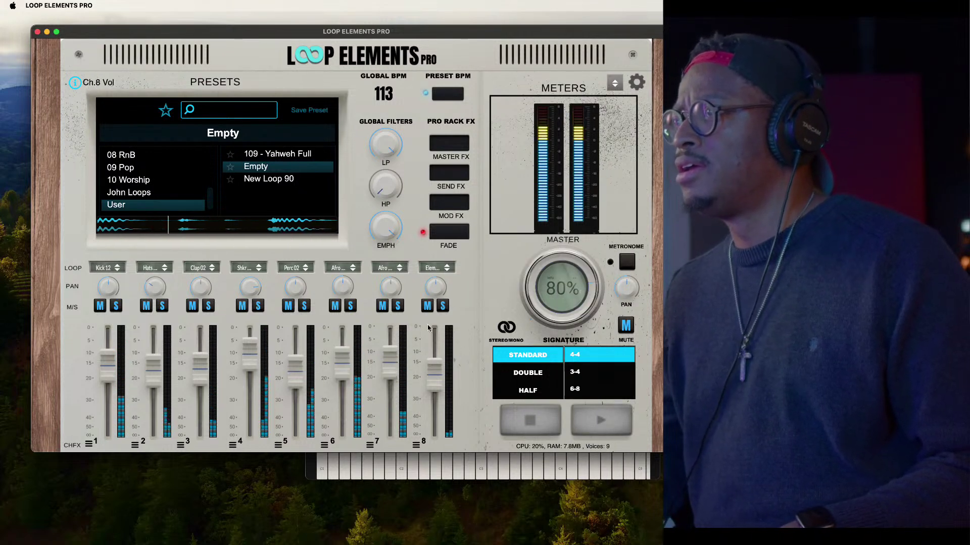
Solo channel 8, raise its volume slightly, and take it back out of solo
left_click(444, 306)
left_click_drag(435, 375, 436, 363)
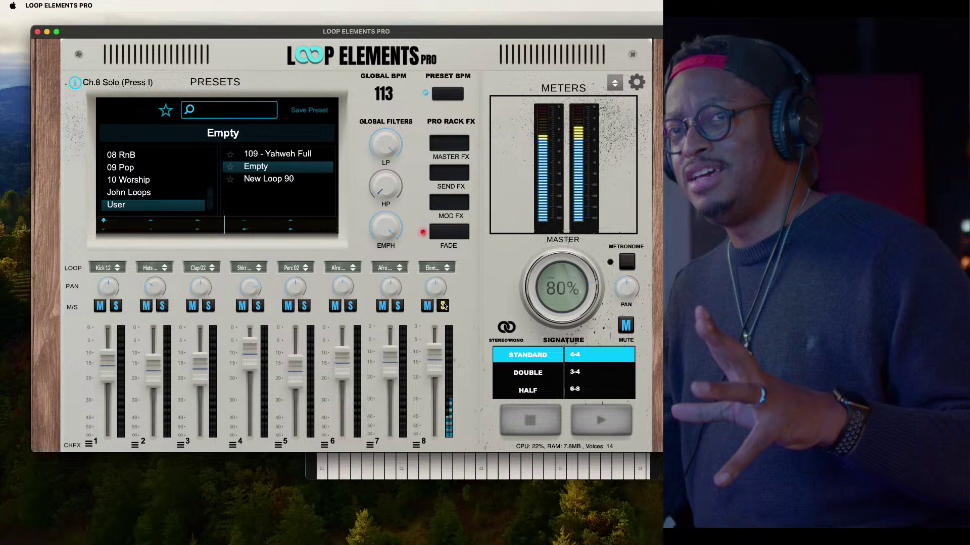
left_click(444, 306)
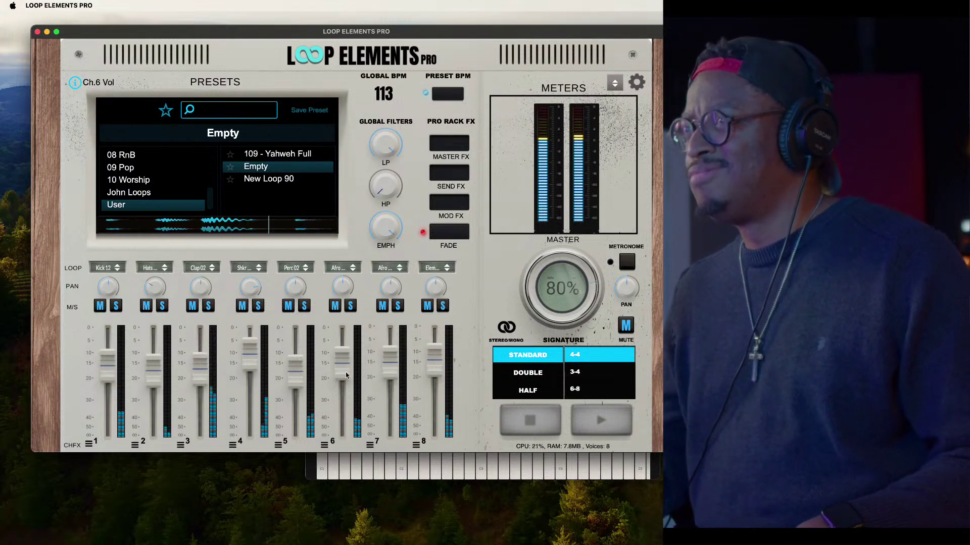
Stop playback and save the loop as a preset named 113 - Afro Loop in the John Loops folder
left_click(516, 417)
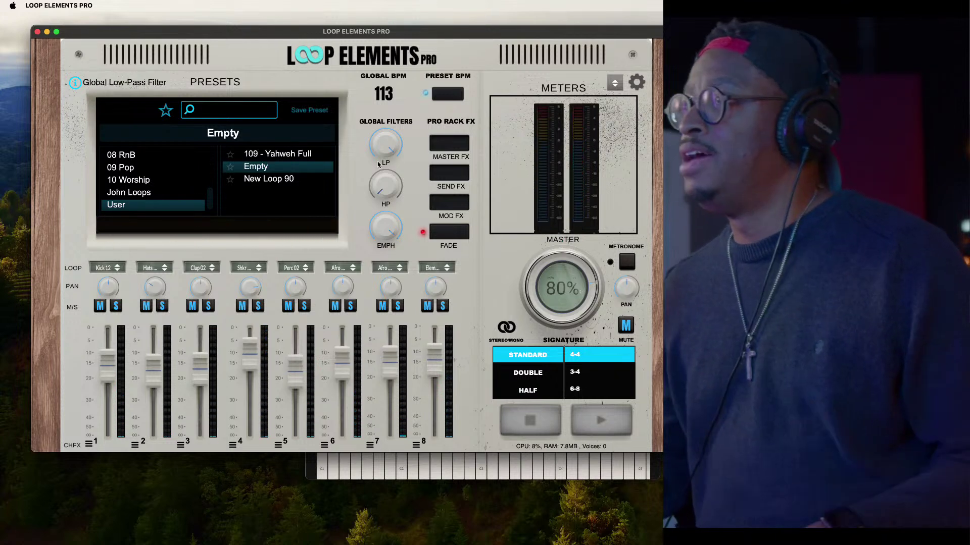
left_click(334, 109)
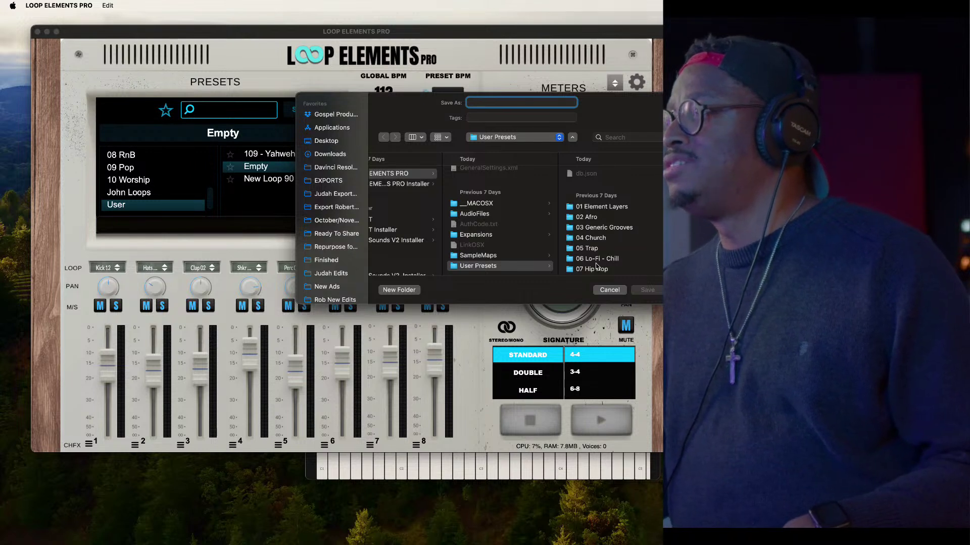
scroll(605, 220, "down", 3)
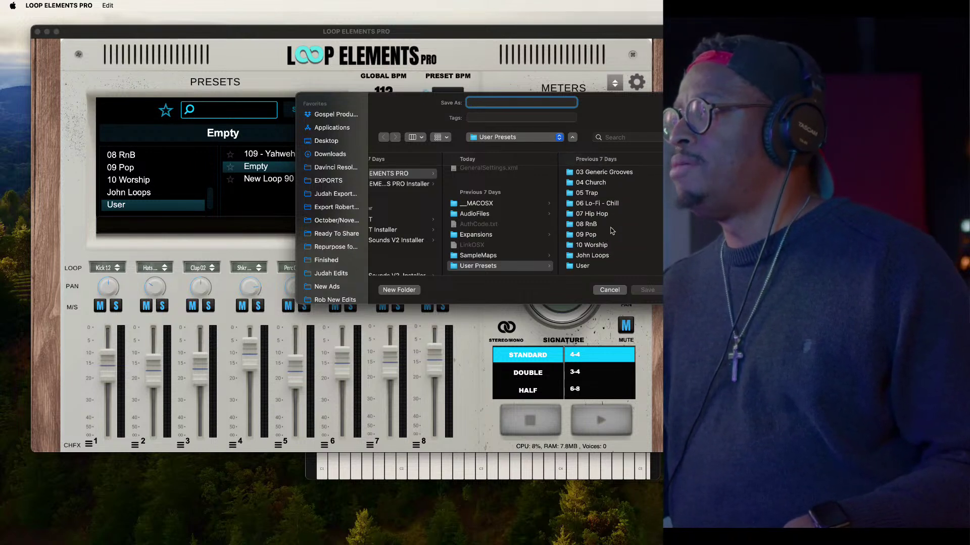
left_click(594, 256)
left_click(512, 103)
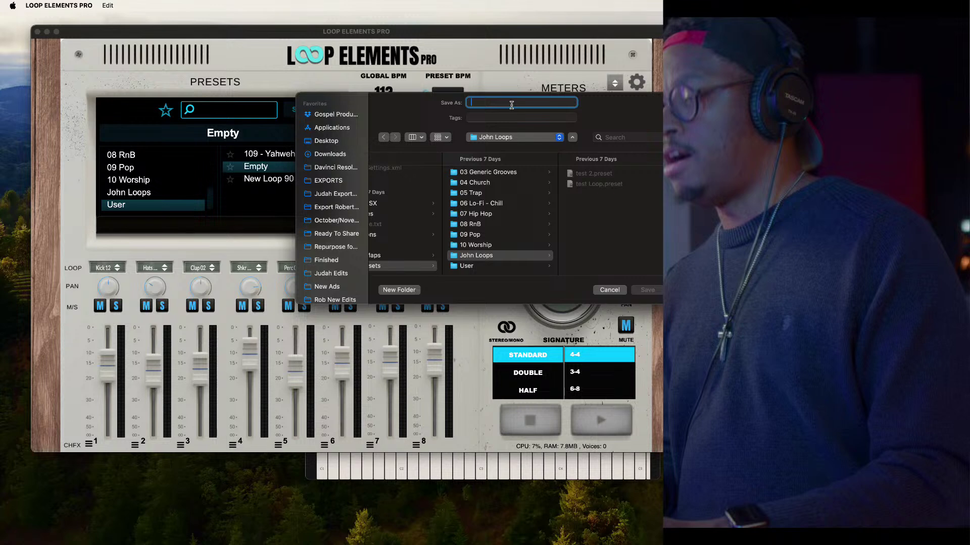
left_click_drag(395, 114, 374, 156)
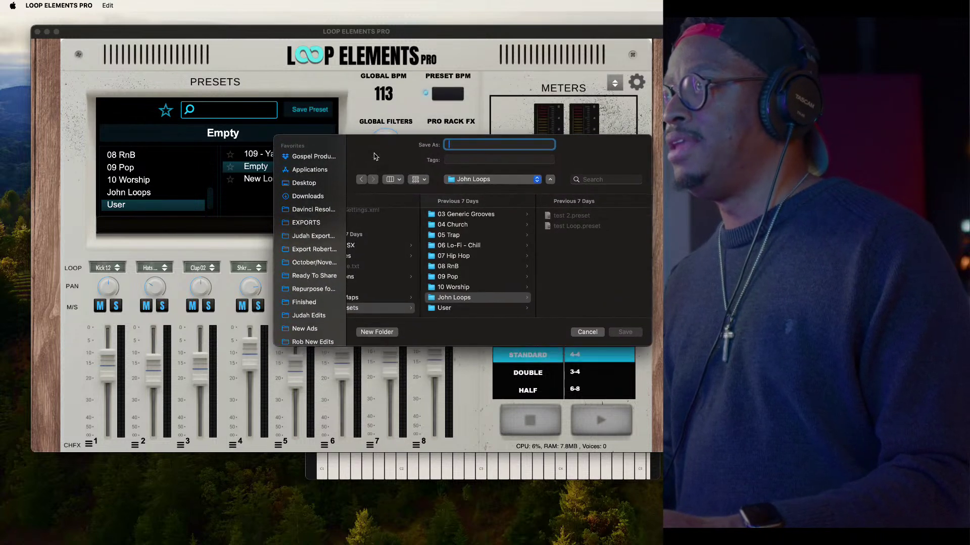
type("113 - A")
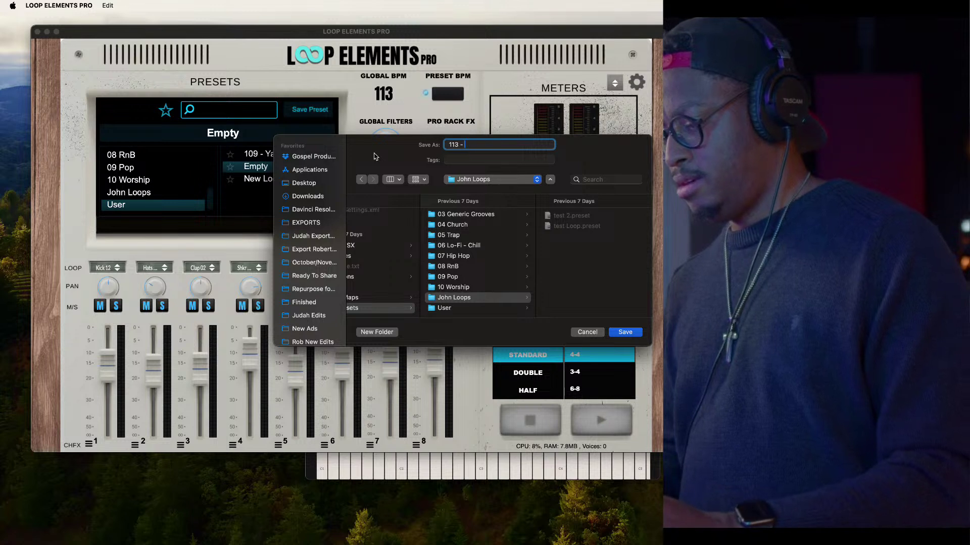
type("fro")
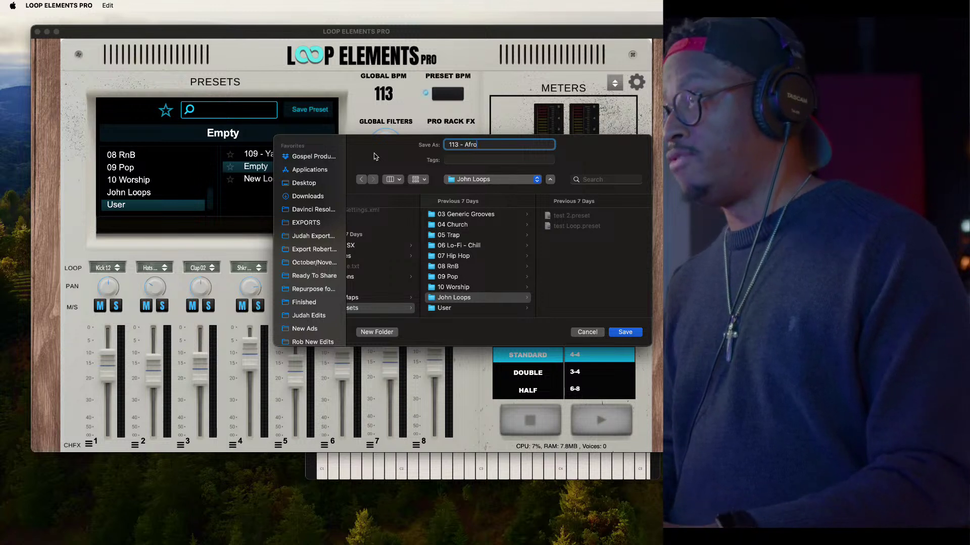
type(" Loop")
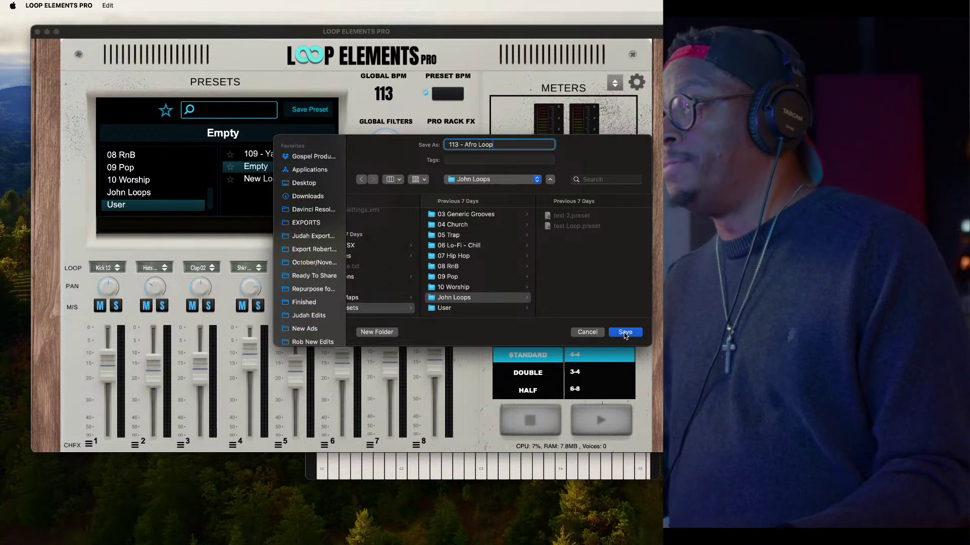
left_click(624, 333)
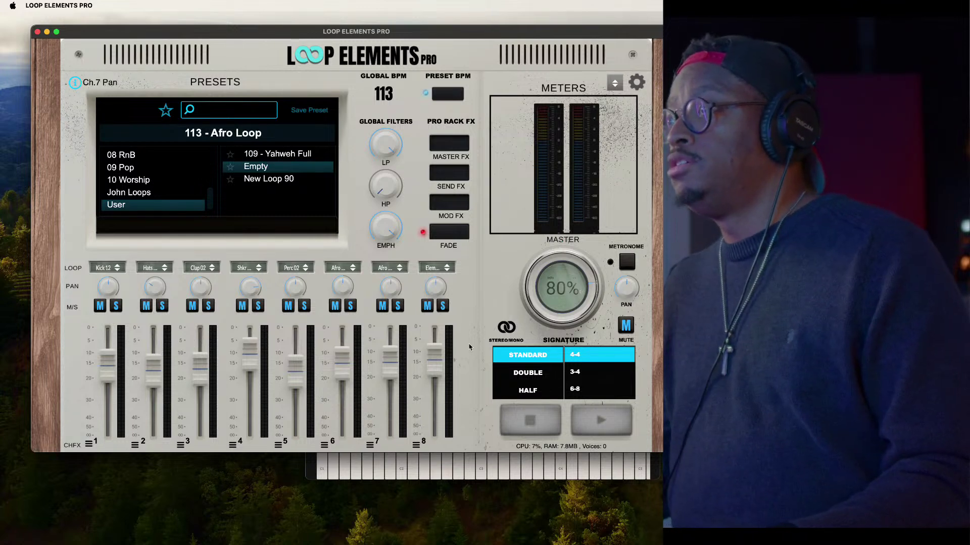
Load the saved 113 - Afro Loop preset from the John Loops bank and audition its playback
left_click(599, 419)
left_click(551, 420)
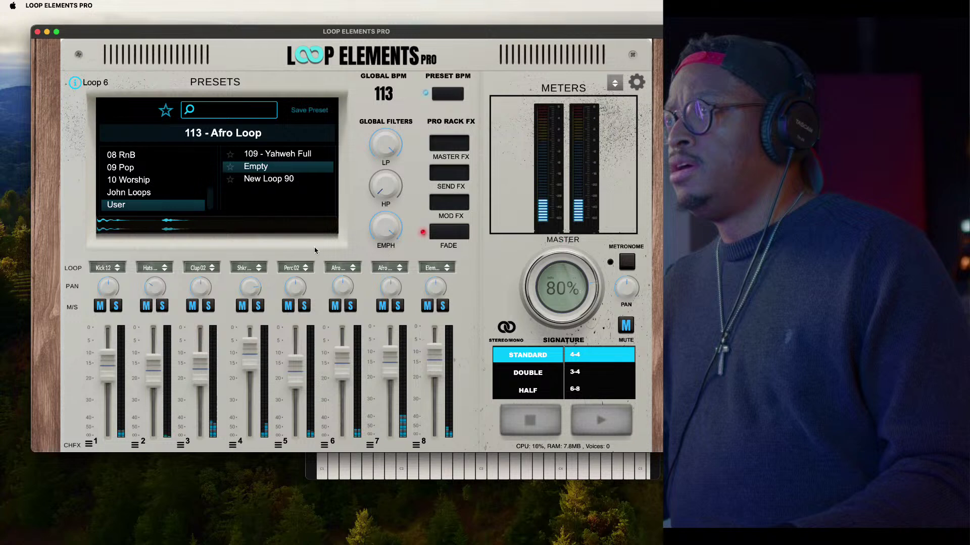
left_click(146, 195)
left_click(276, 157)
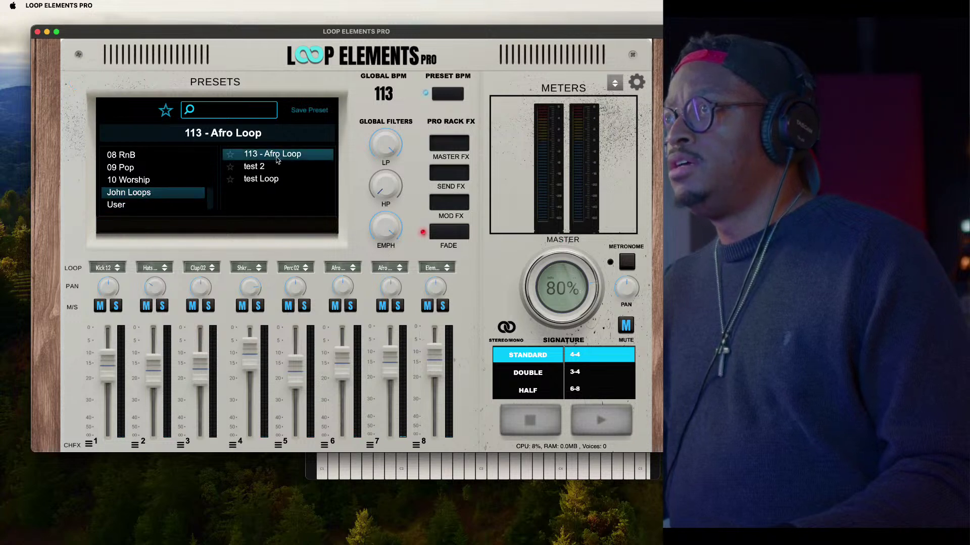
left_click(577, 412)
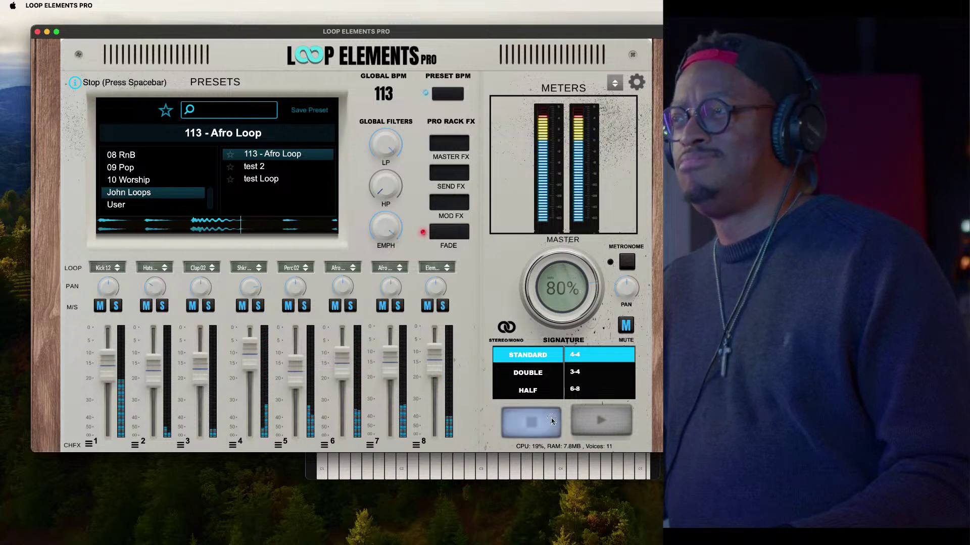
left_click(551, 422)
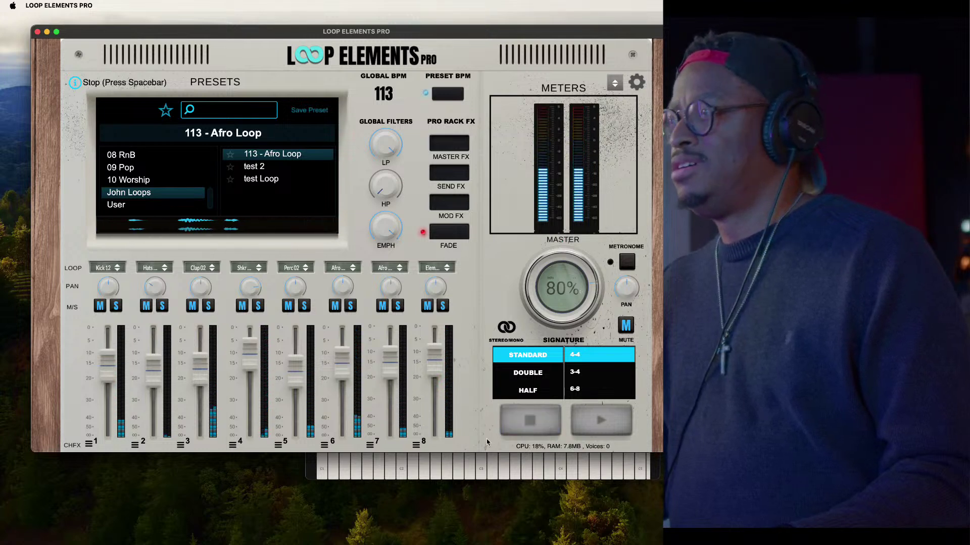
Load the Empty preset from the User bank and set the global BPM to 96
left_click(150, 206)
left_click(256, 166)
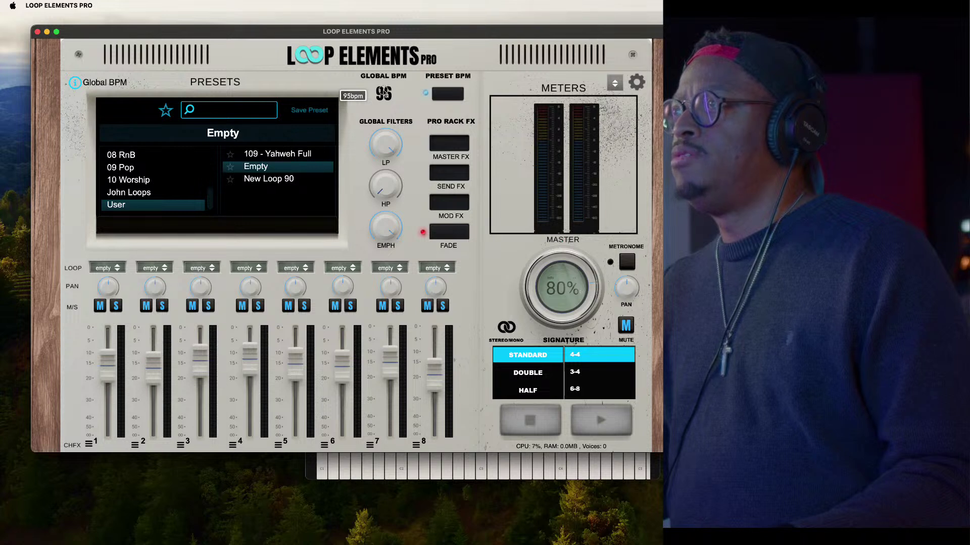
Load the factory swing element loop Swing Element 14 into channel 1
left_click(108, 268)
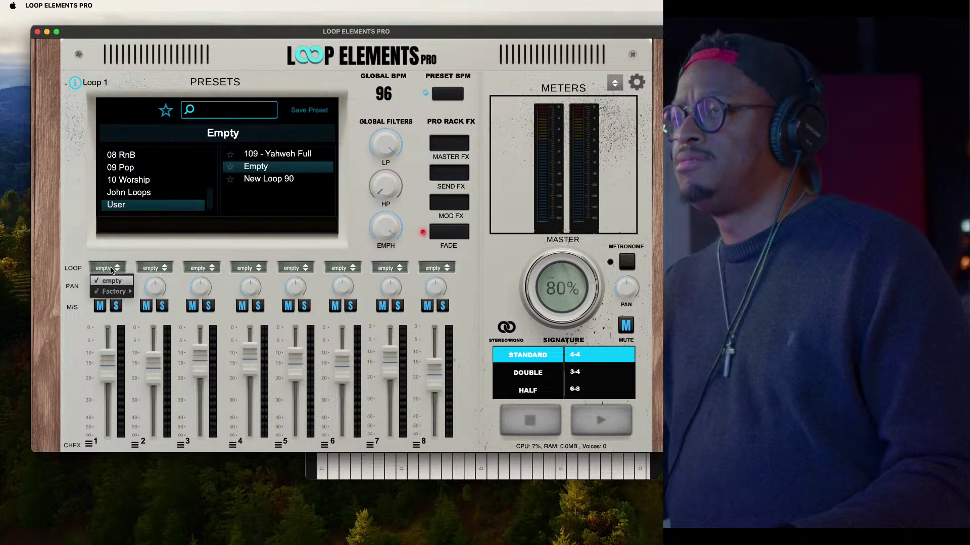
mouse_move(113, 292)
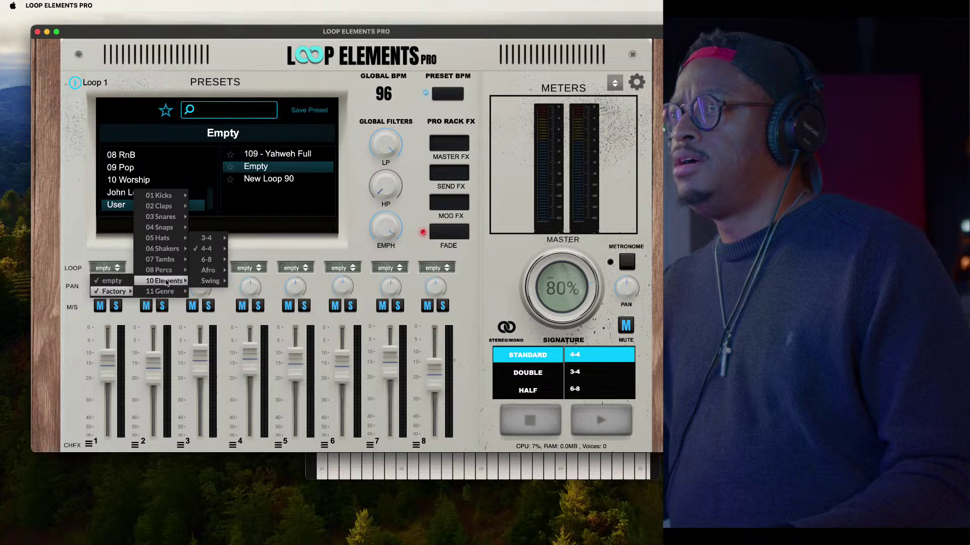
mouse_move(166, 197)
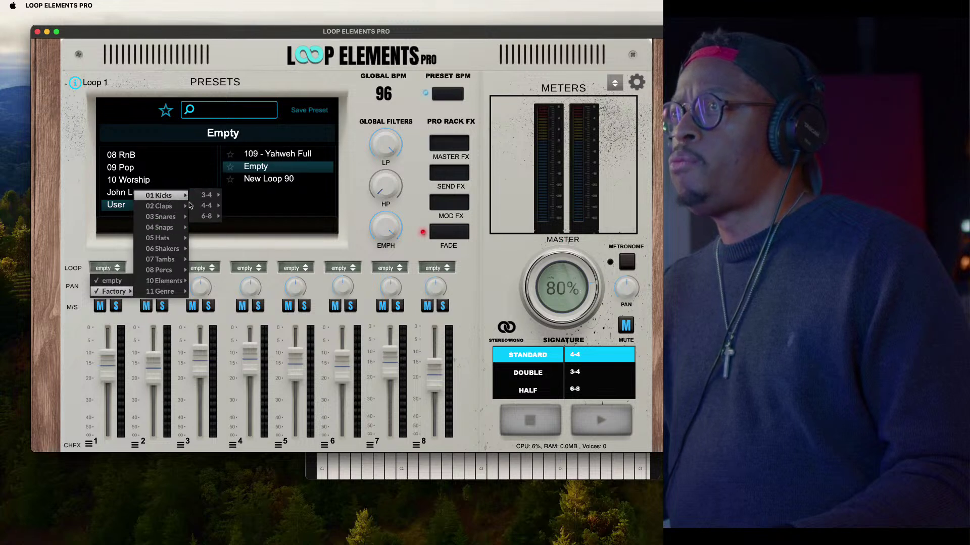
mouse_move(205, 197)
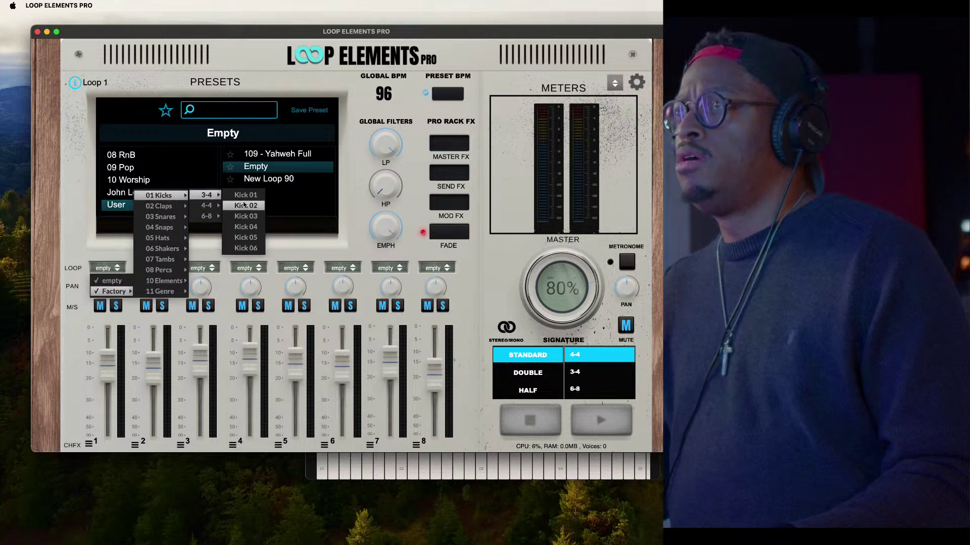
mouse_move(162, 284)
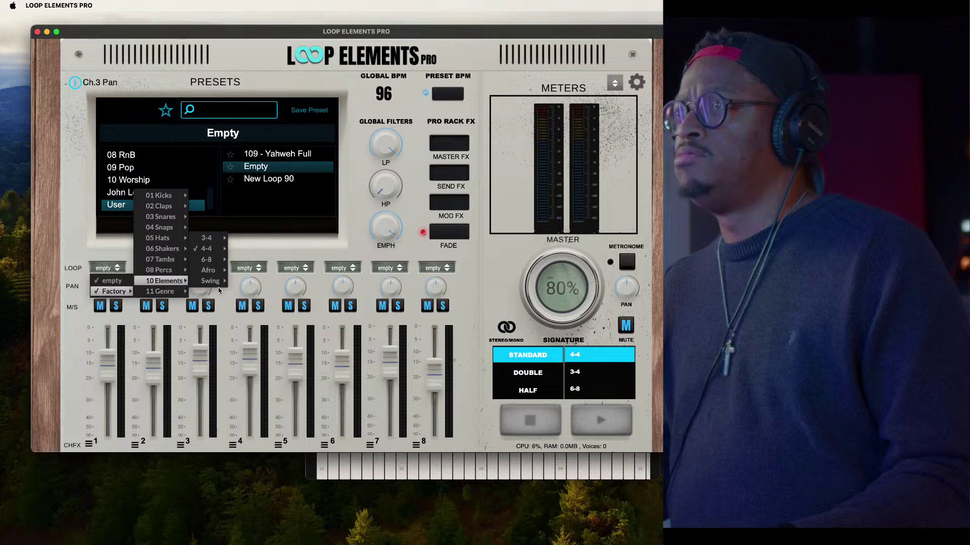
mouse_move(213, 282)
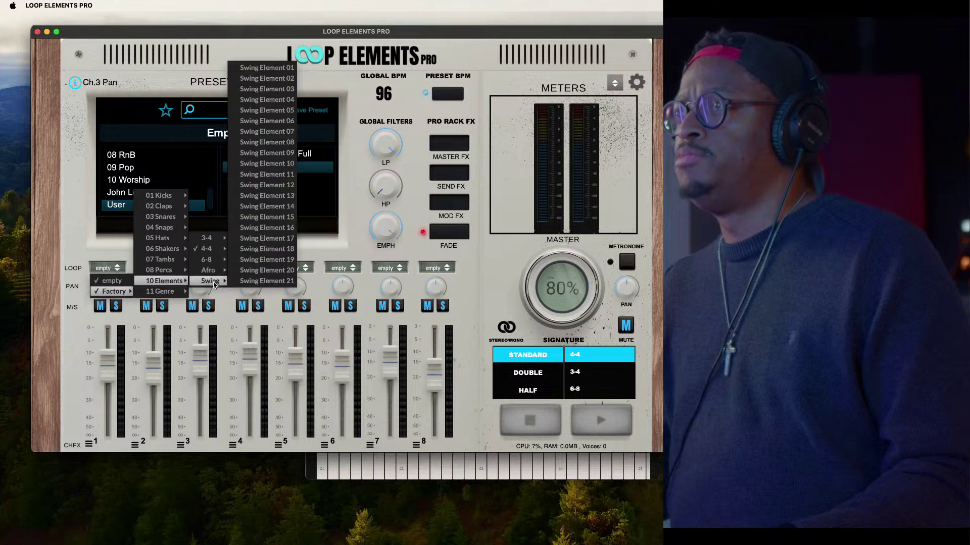
left_click(268, 207)
Start playback and lower the mid EQ in channel 1's channel effects to about -9.4 dB
left_click(601, 422)
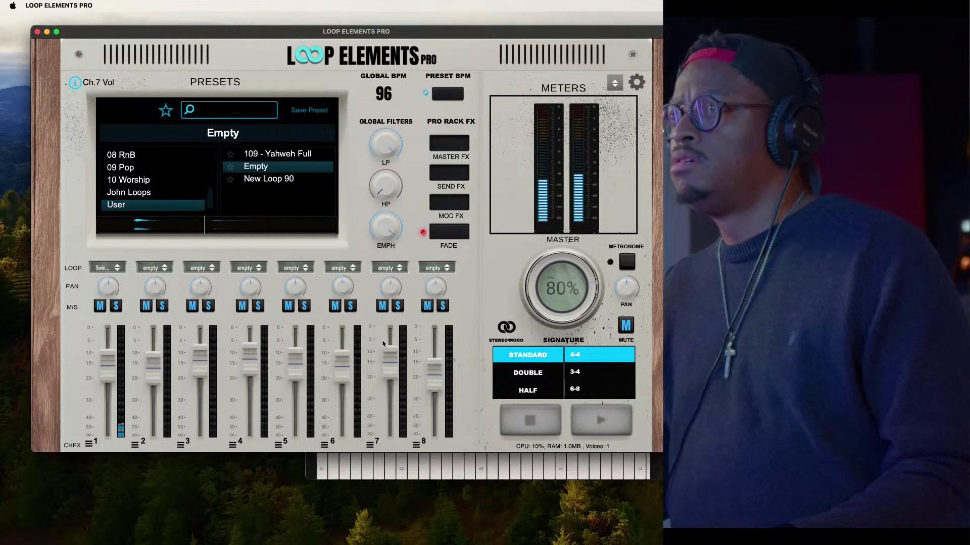
left_click(90, 443)
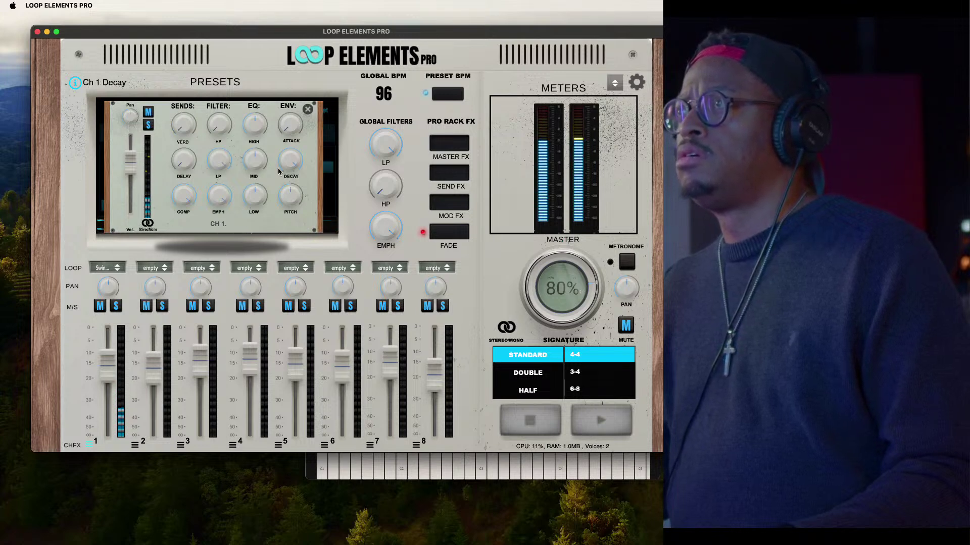
left_click_drag(255, 162, 253, 245)
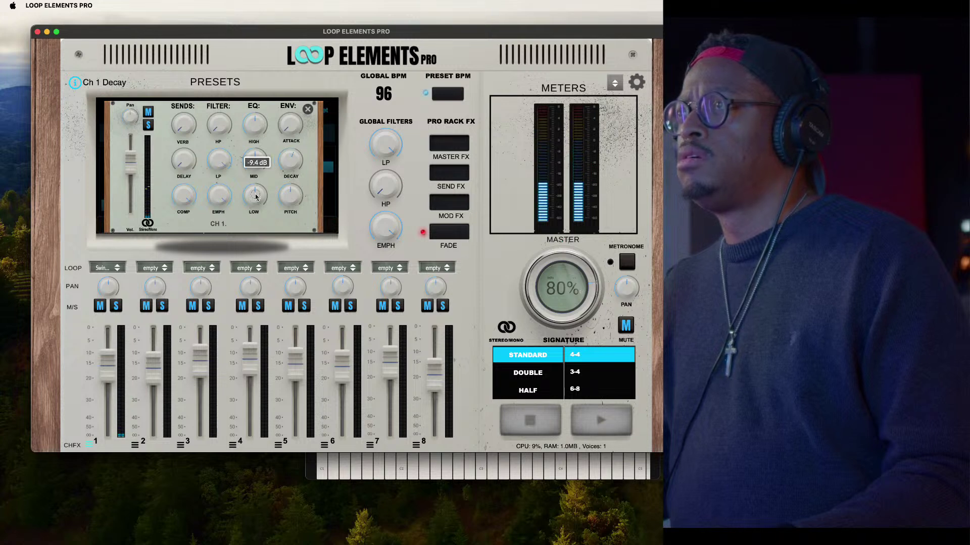
left_click(306, 111)
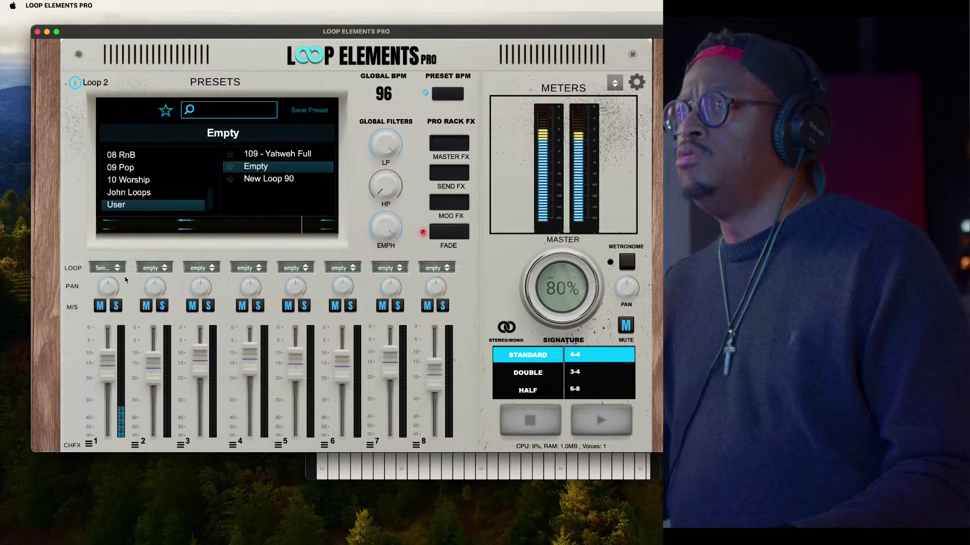
Replace channel 1's loop with the factory swing element loop Swing Element 11
left_click(107, 269)
mouse_move(160, 292)
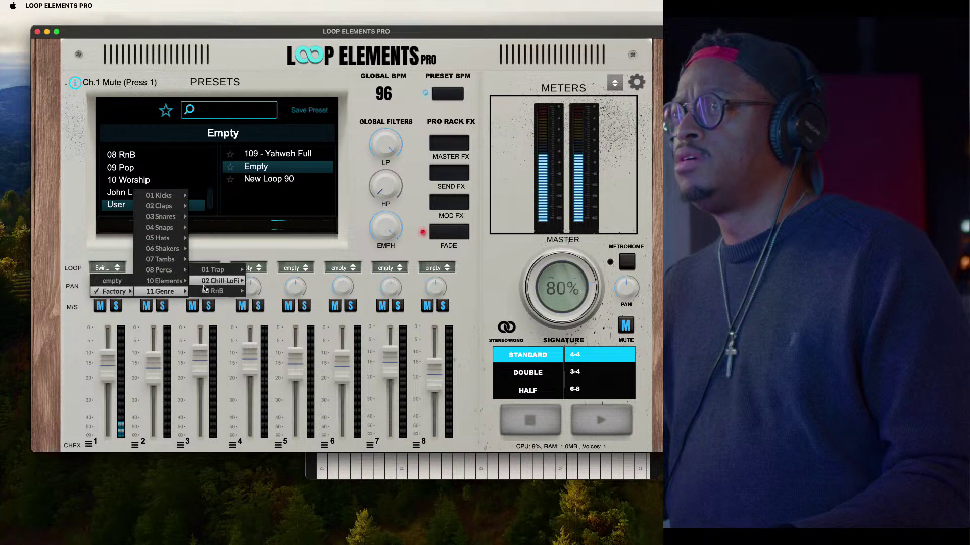
mouse_move(214, 293)
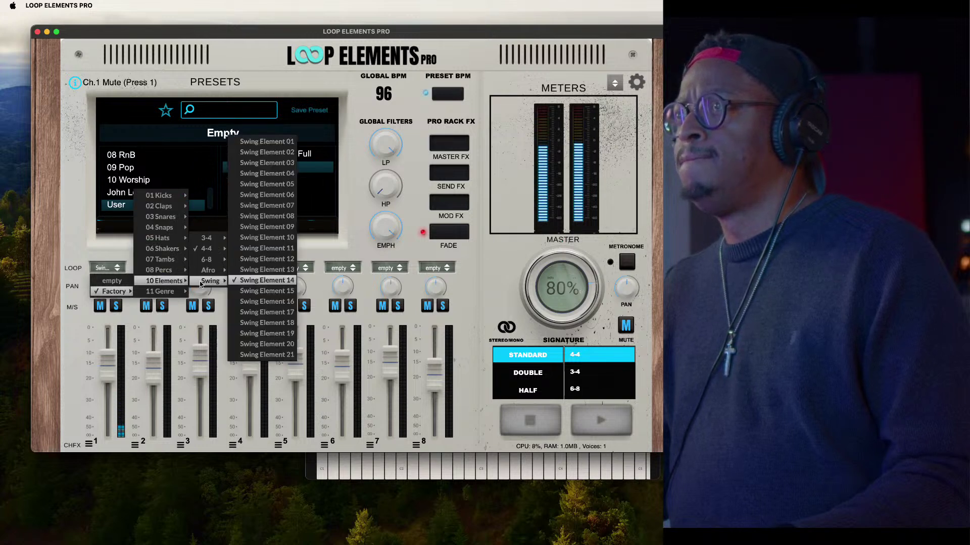
left_click(251, 248)
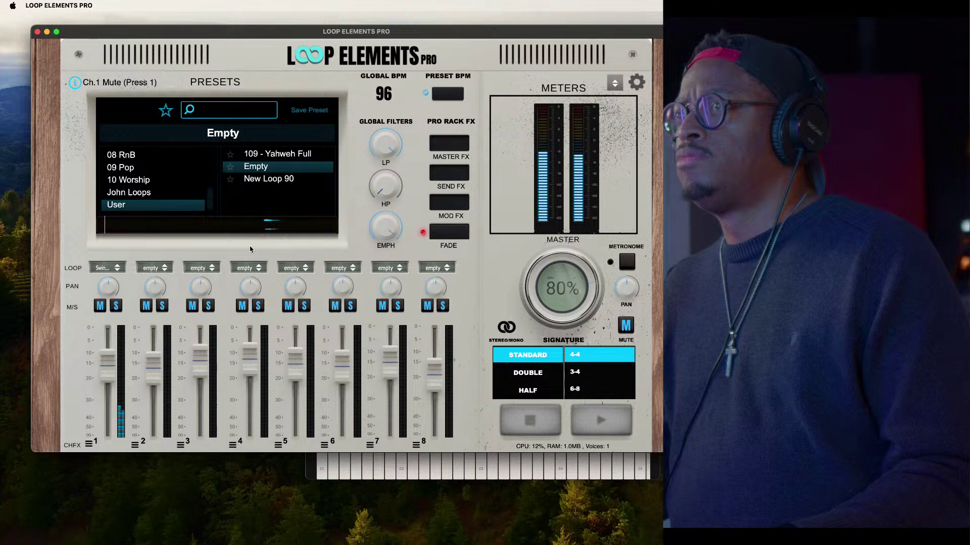
Load a factory swing element loop into channel 2
left_click(150, 268)
mouse_move(160, 292)
mouse_move(212, 293)
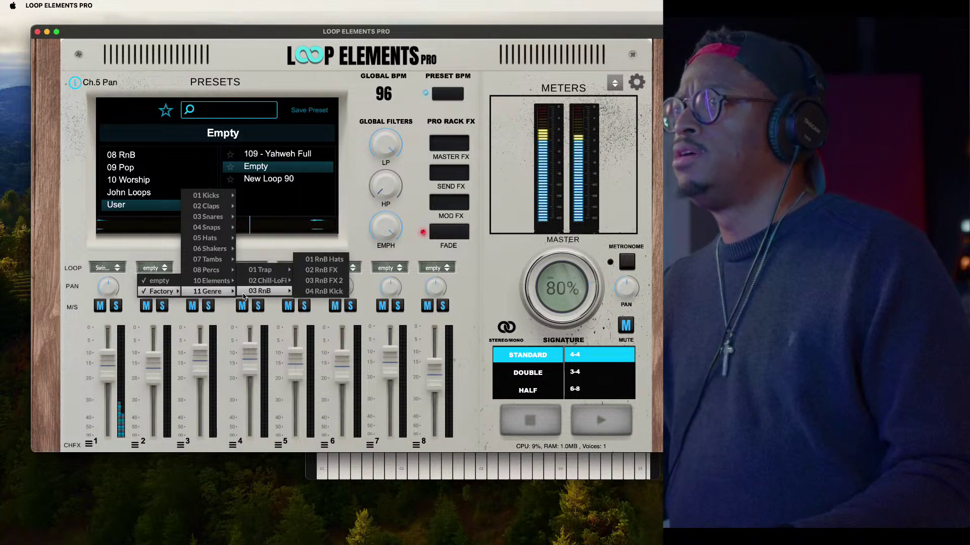
mouse_move(258, 281)
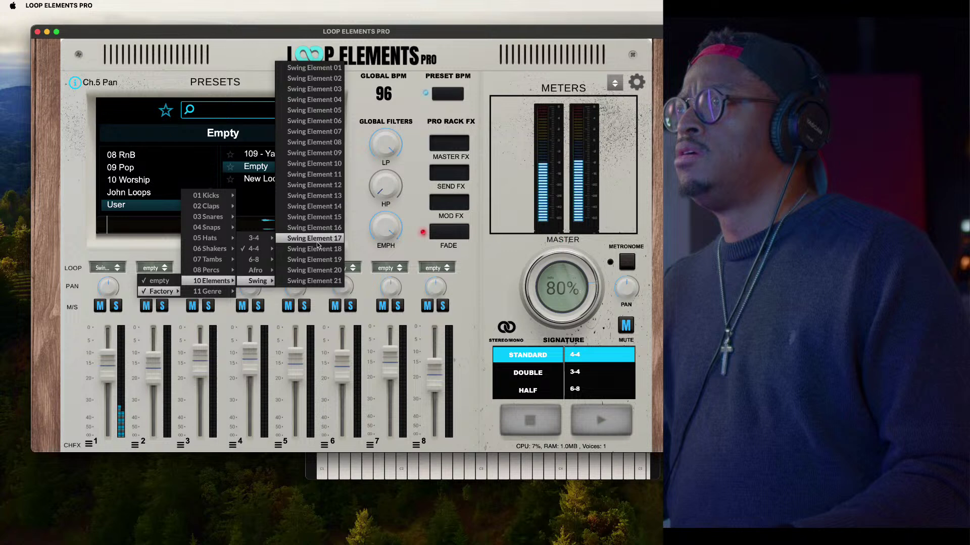
left_click(313, 224)
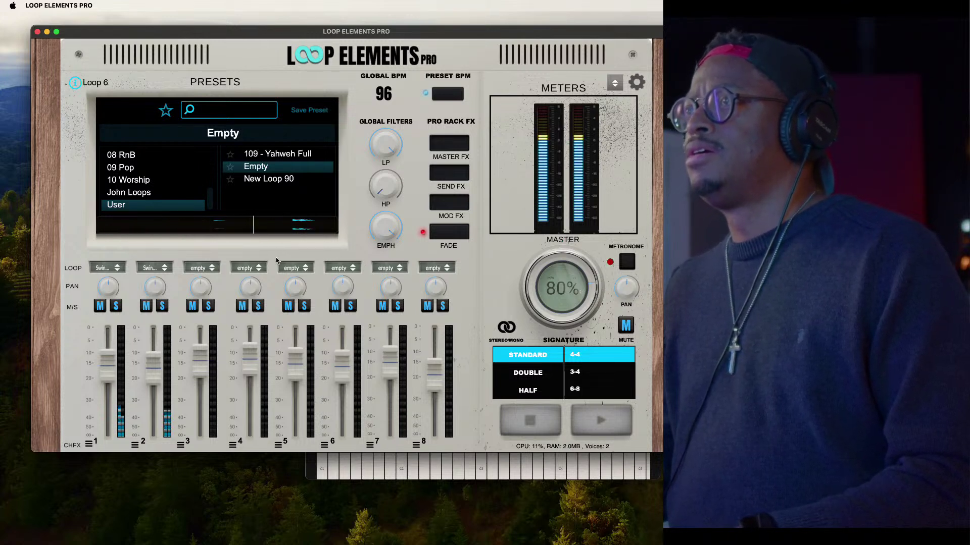
Try the factory 4-4 shaker loop Swing Shkr 01 in channel 3 and lower the channel's volume
left_click(204, 270)
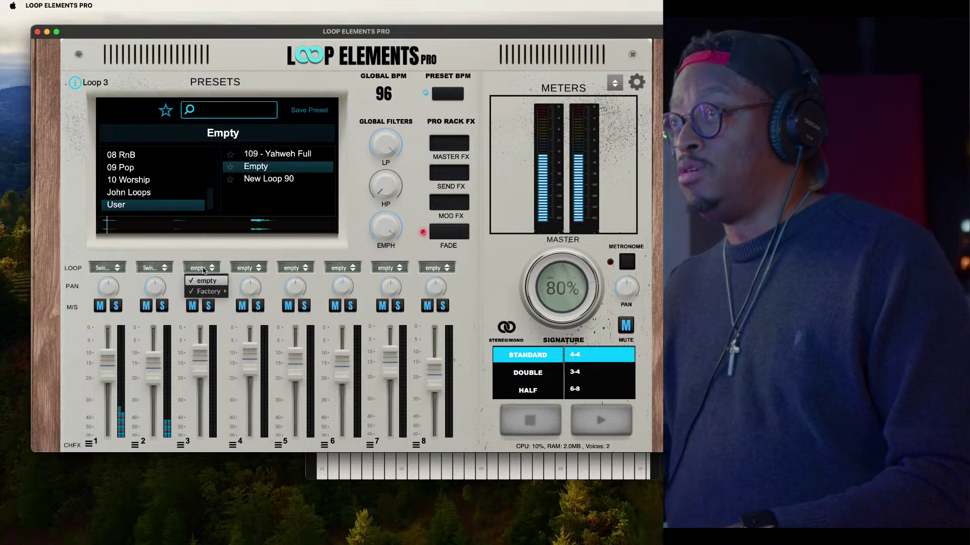
mouse_move(208, 291)
mouse_move(254, 282)
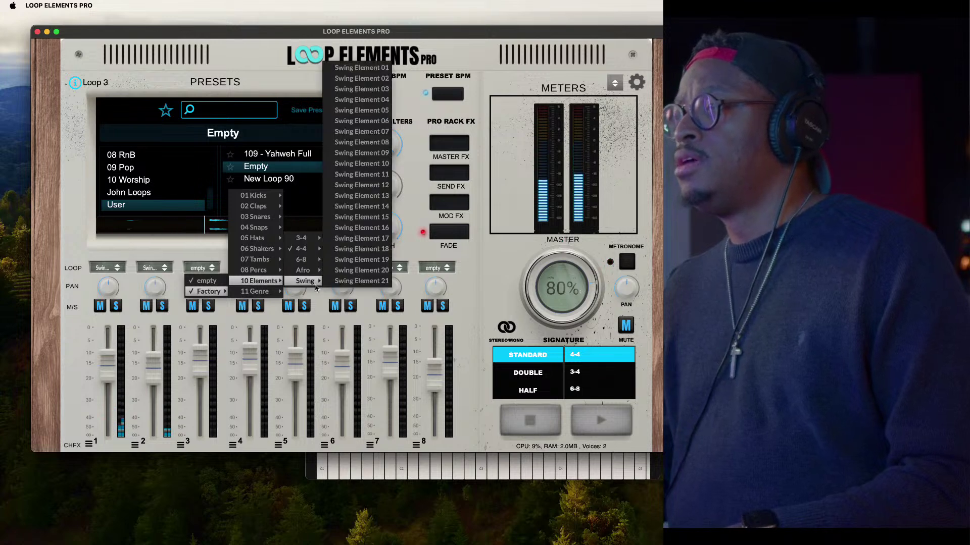
mouse_move(260, 248)
mouse_move(312, 260)
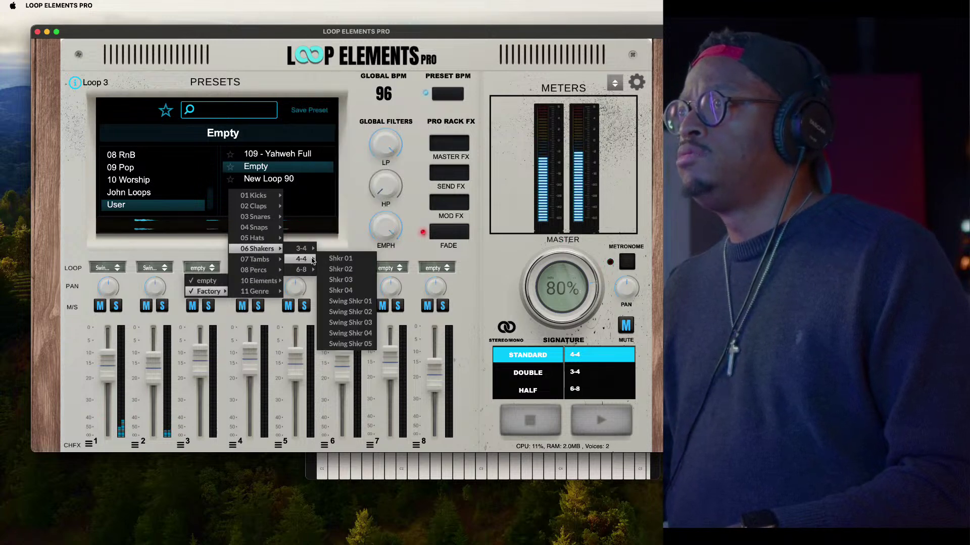
left_click(352, 308)
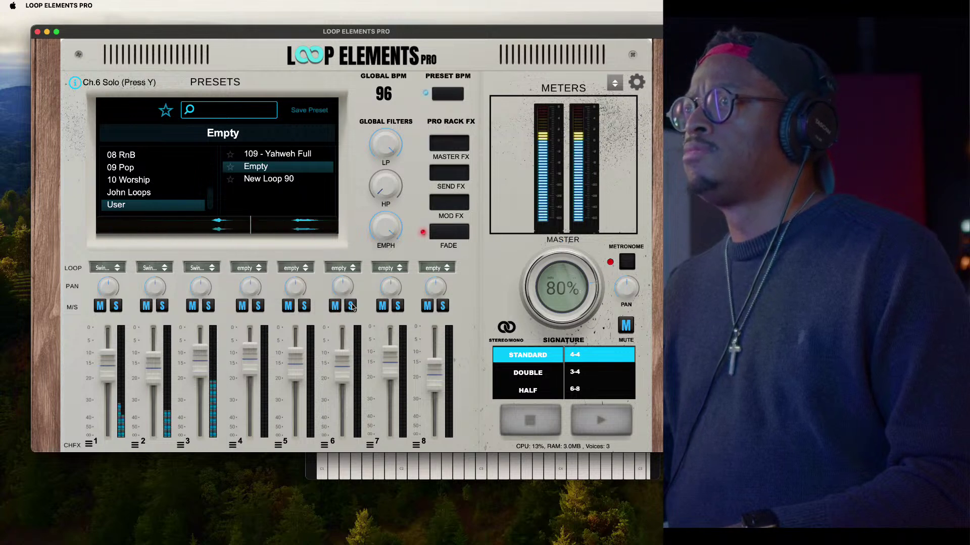
mouse_move(202, 366)
left_click_drag(202, 365, 197, 374)
Audition the factory 4-4 shaker loops Swing Shkr 02 and Swing Shkr 03 in channel 3
left_click(205, 271)
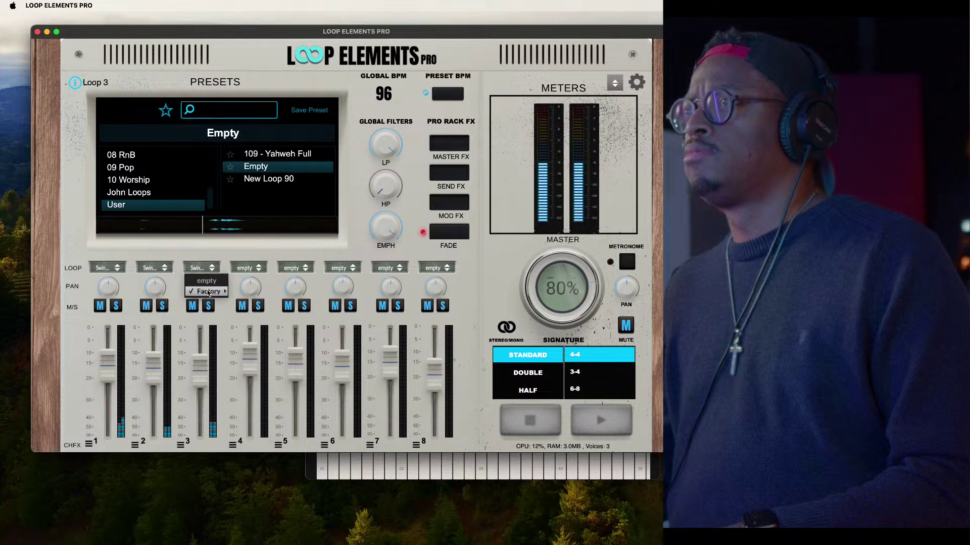
mouse_move(270, 259)
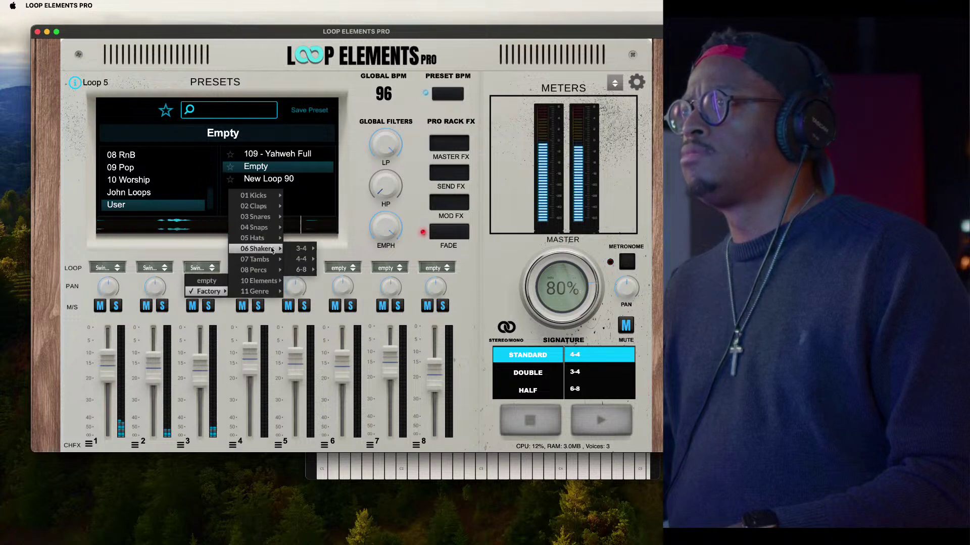
mouse_move(301, 270)
left_click(335, 273)
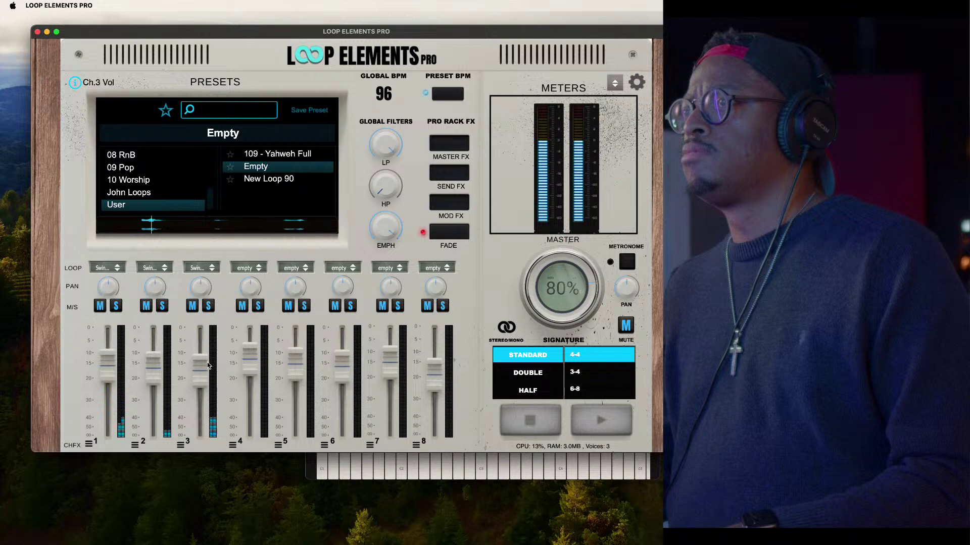
left_click(201, 269)
mouse_move(209, 291)
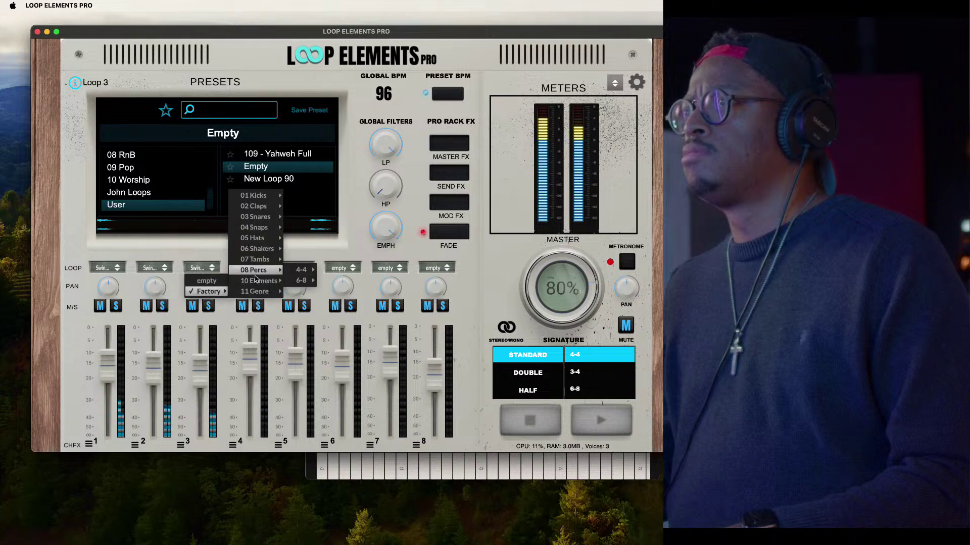
left_click(293, 277)
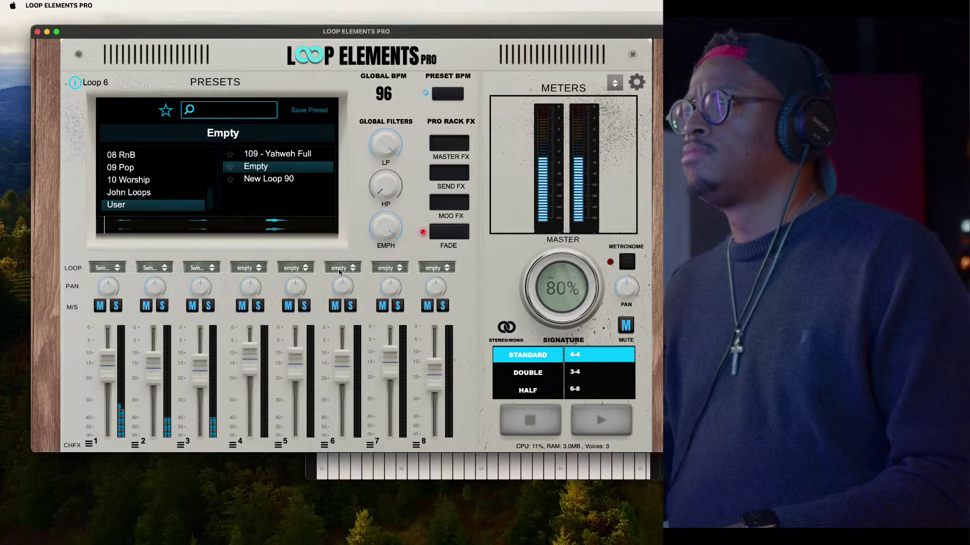
Raise channel 3's volume slightly and lower the envelope decay in its channel effects to about -8.0 dB
left_click_drag(205, 370, 201, 359)
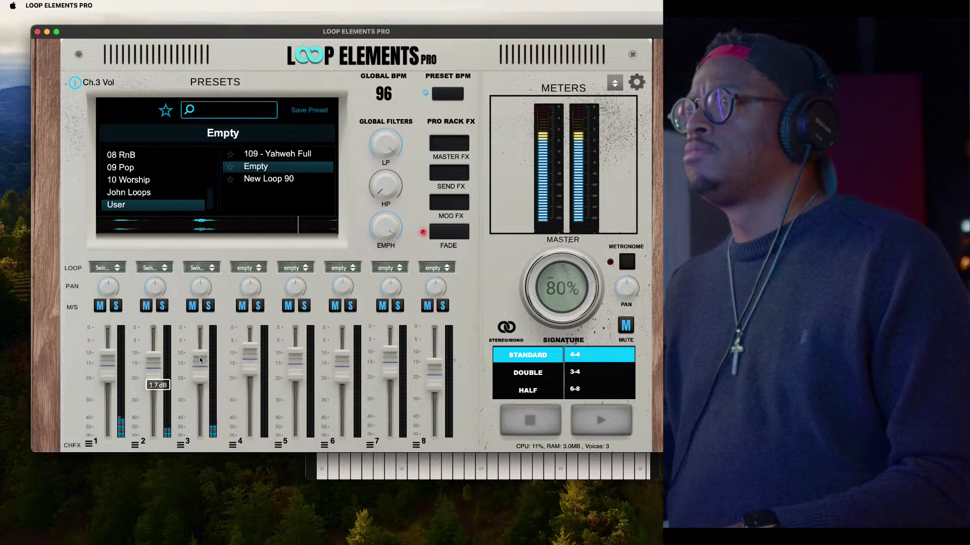
left_click(181, 444)
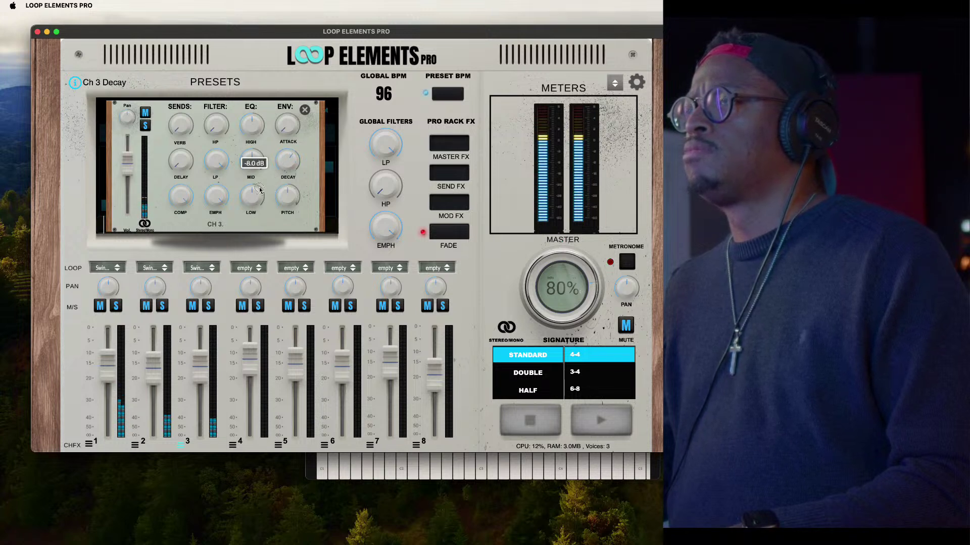
left_click(305, 109)
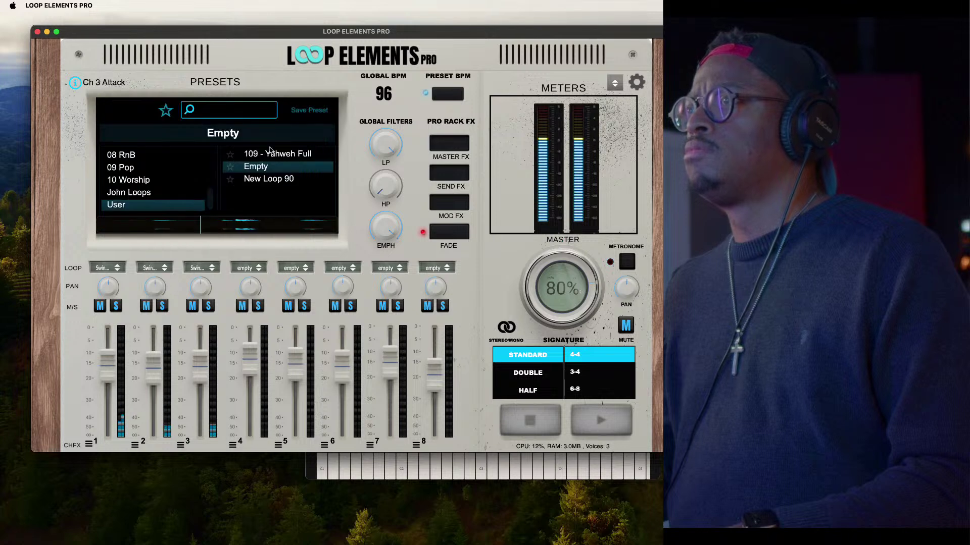
Try the factory 4-4 shaker loop Swing Shkr 04 in channel 3
left_click(201, 269)
mouse_move(214, 293)
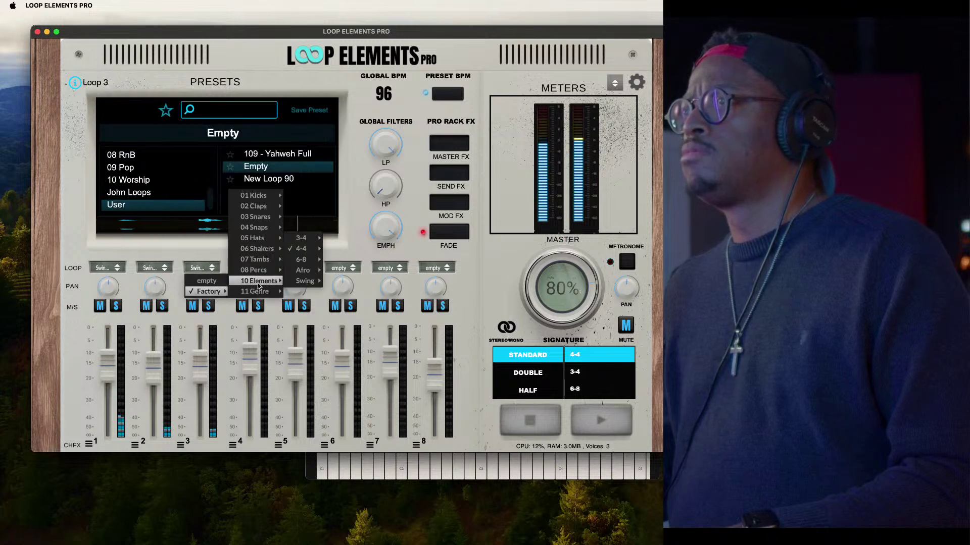
mouse_move(258, 248)
mouse_move(302, 259)
left_click(349, 270)
Try the factory 4-4 shaker loop Swing Shkr 05 in channel 3
left_click(201, 268)
mouse_move(210, 292)
mouse_move(298, 280)
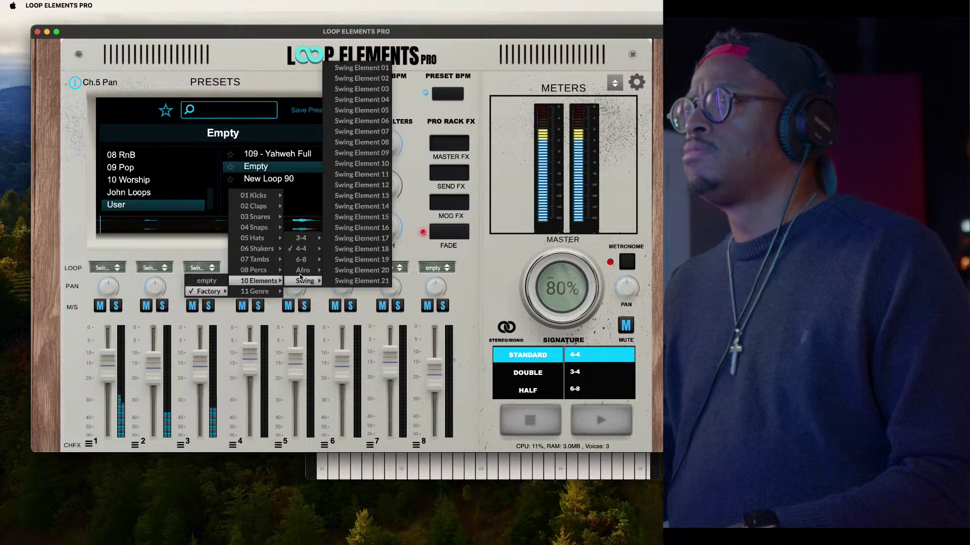
mouse_move(272, 251)
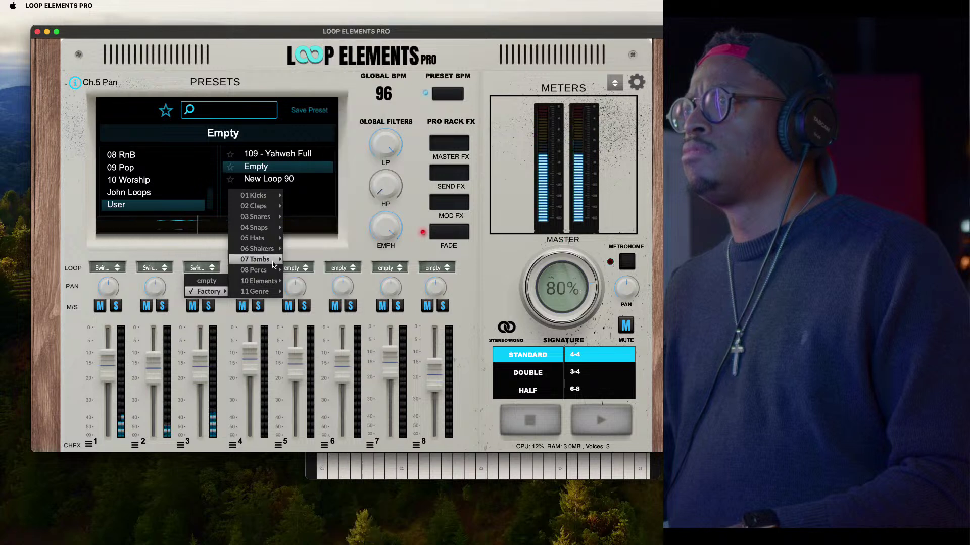
mouse_move(301, 259)
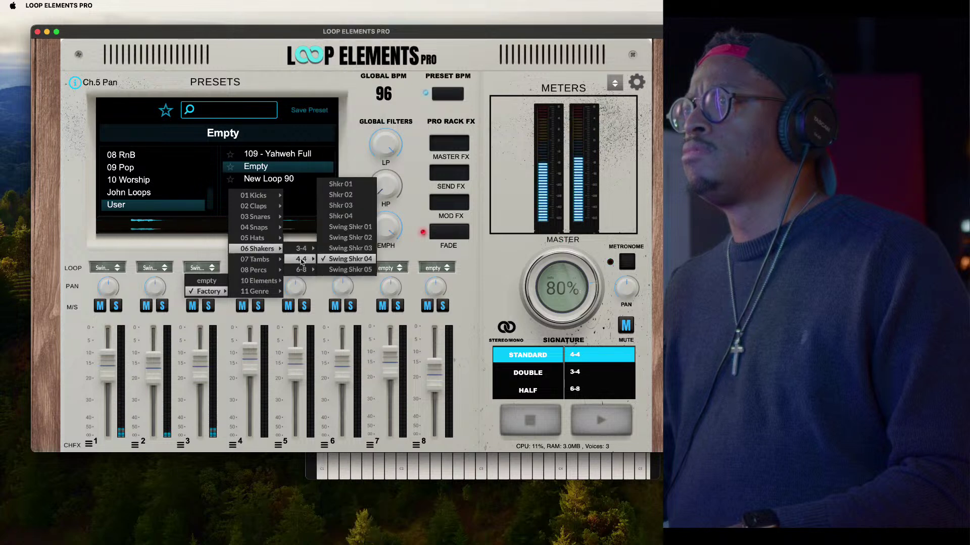
left_click(356, 270)
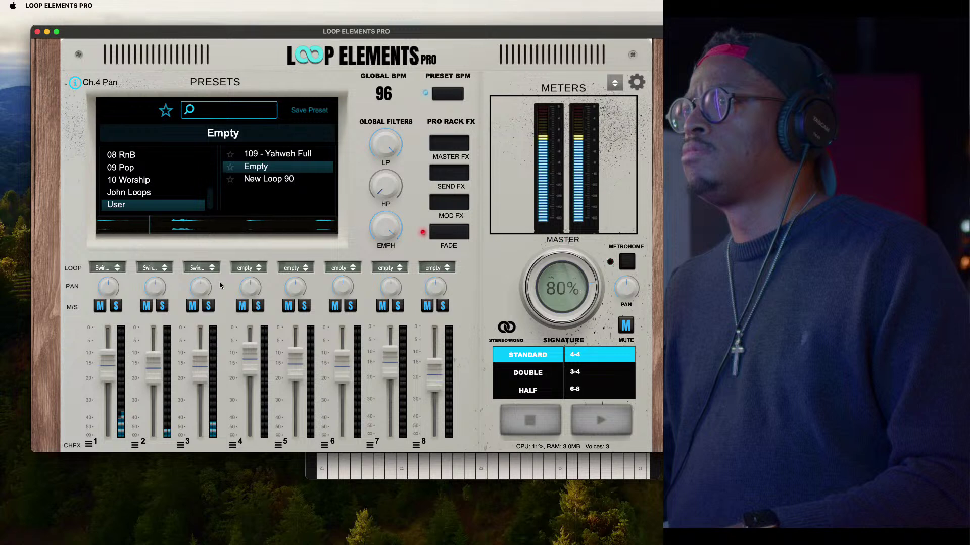
Replace channel 3's loop with the factory 4-4 shaker loop Swing Shkr 02
left_click(201, 269)
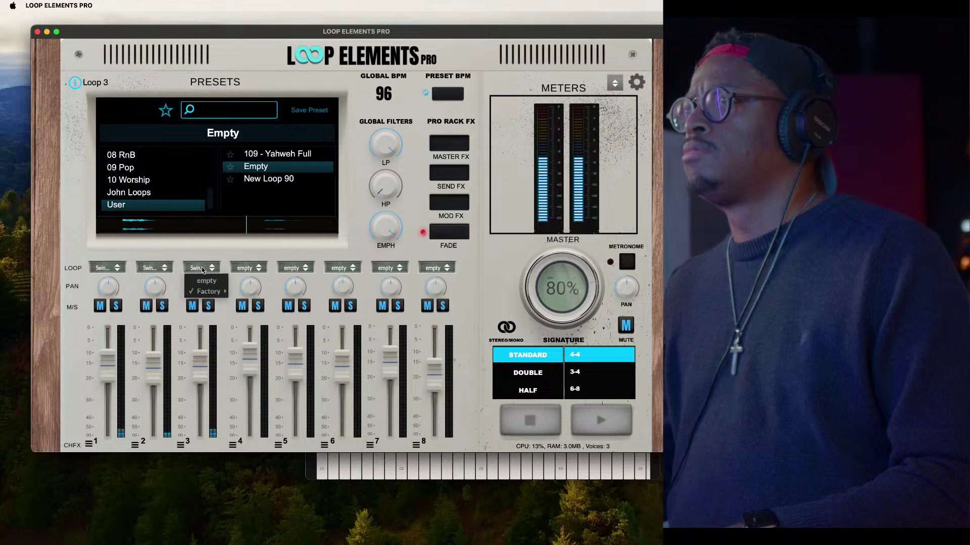
mouse_move(270, 250)
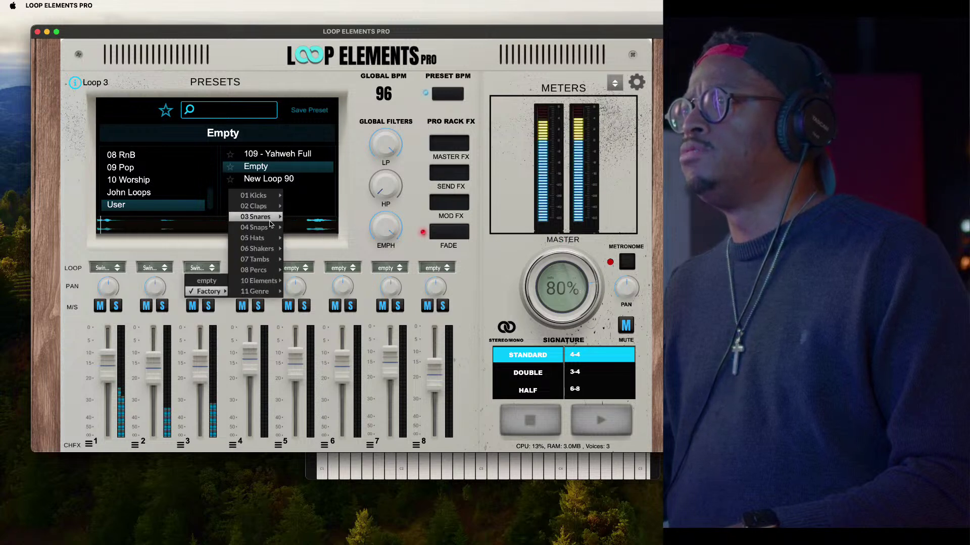
mouse_move(302, 259)
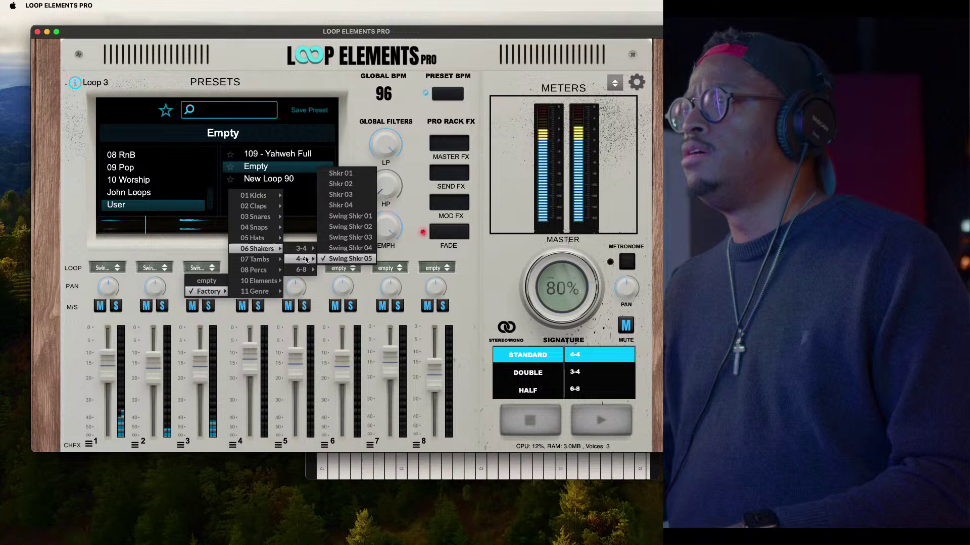
left_click(347, 225)
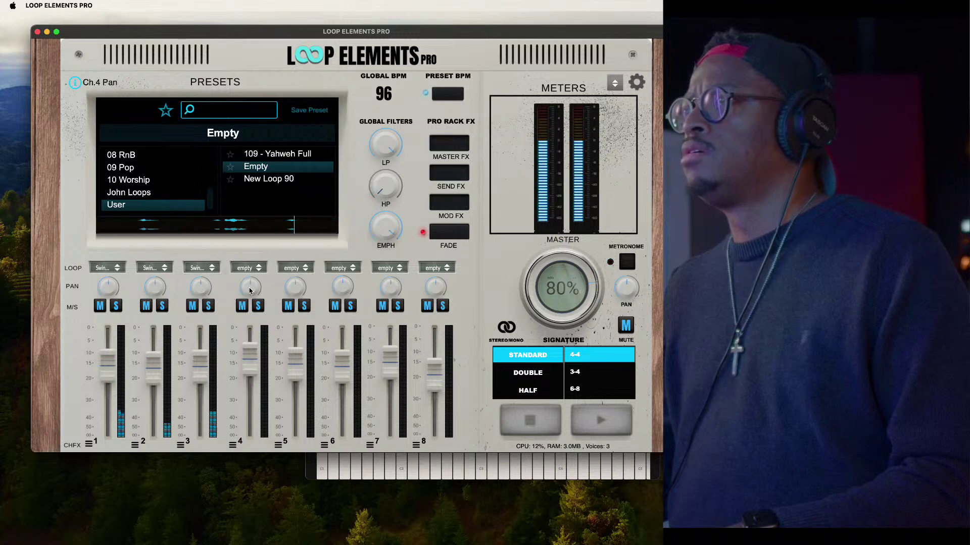
Load the factory 4-4 tambourine loop Swing Tamb 02 into channel 4
left_click(247, 268)
mouse_move(255, 291)
mouse_move(308, 259)
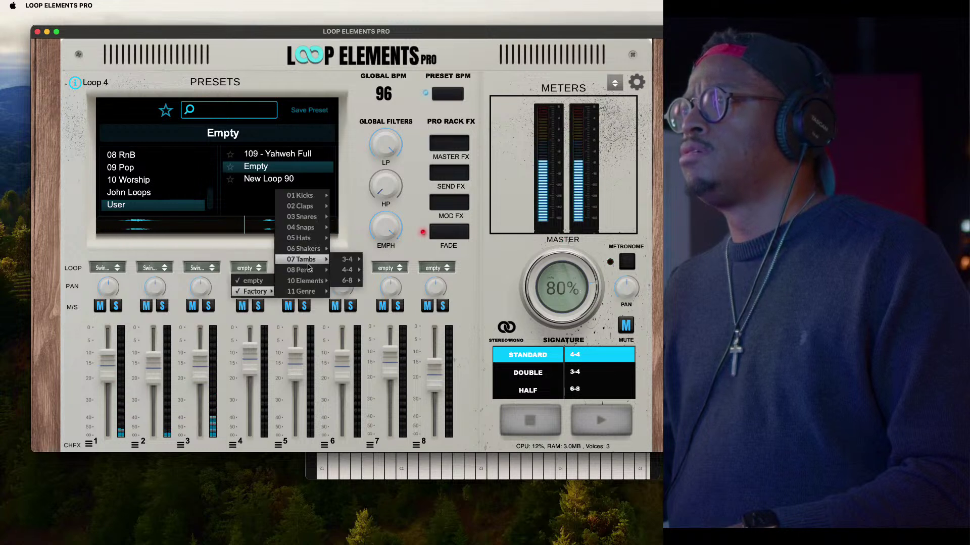
mouse_move(347, 269)
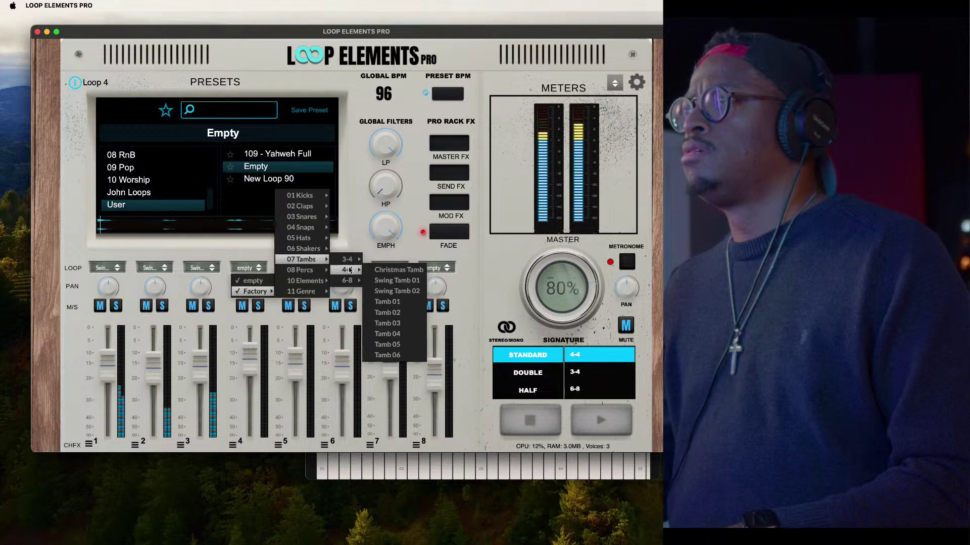
left_click(389, 291)
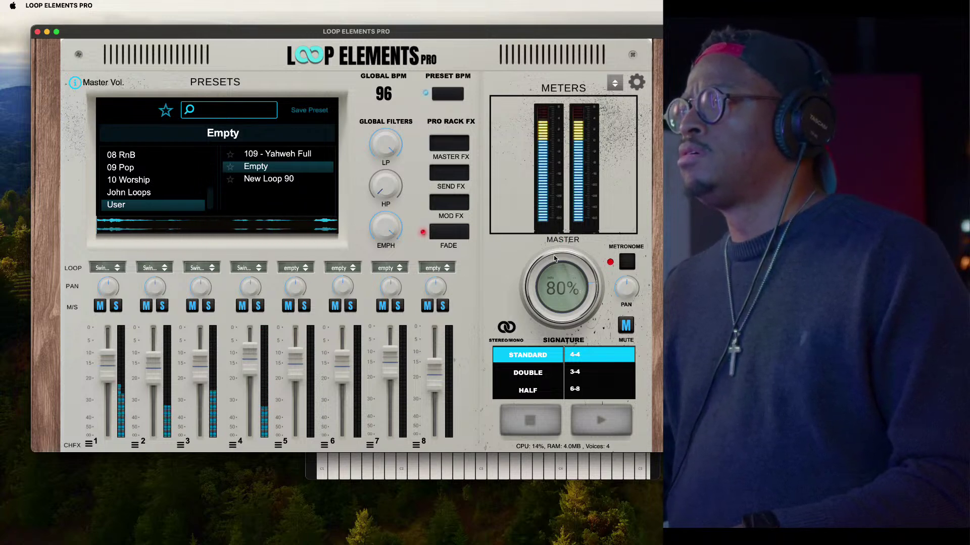
Load the factory 4-4 clap loop Clap 01 into channel 5
left_click(295, 268)
mouse_move(301, 291)
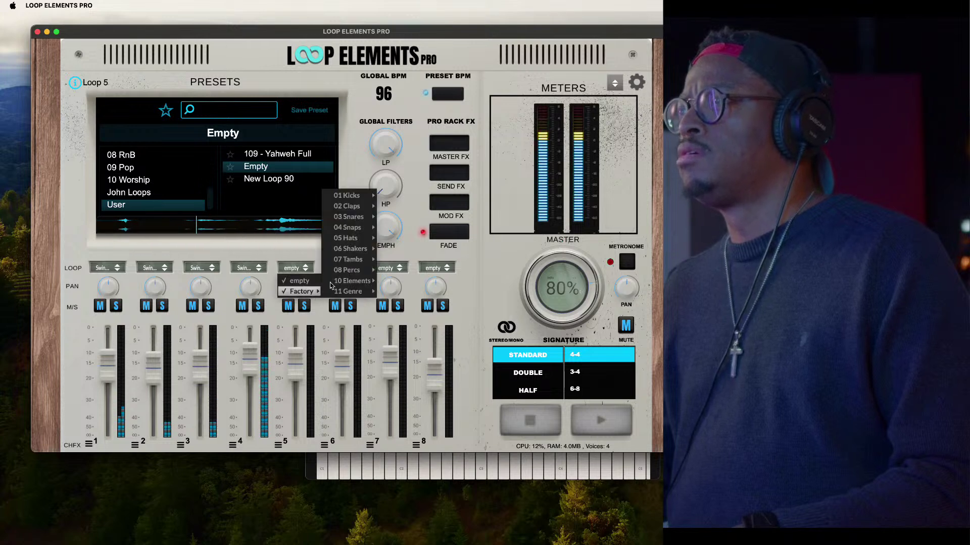
mouse_move(362, 212)
mouse_move(395, 216)
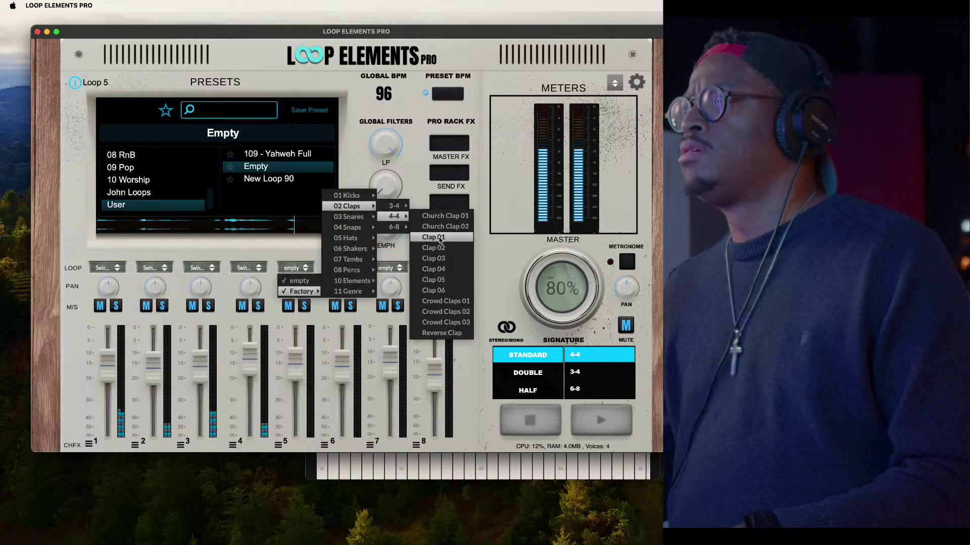
left_click(447, 241)
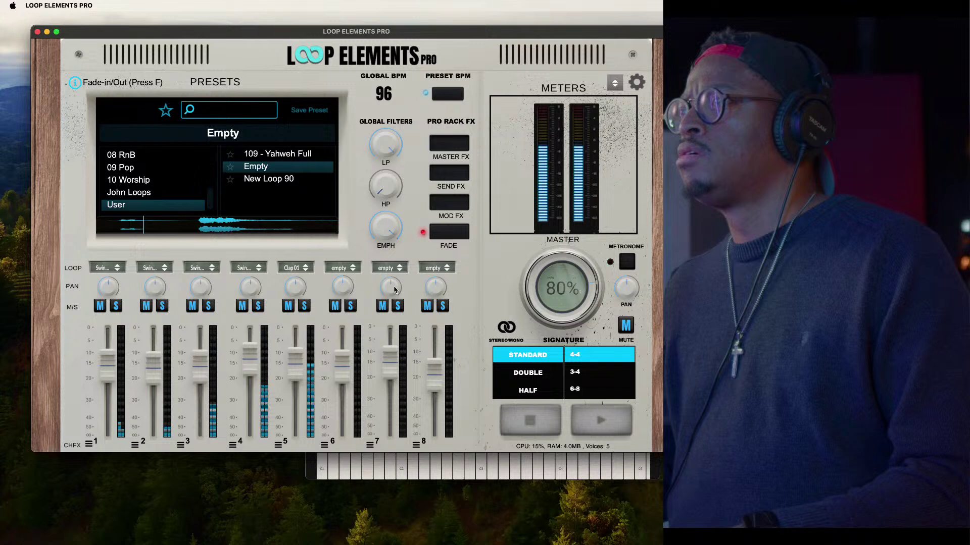
Lower the envelope decay in channel 5's channel effects to about -19.7 dB
mouse_move(293, 369)
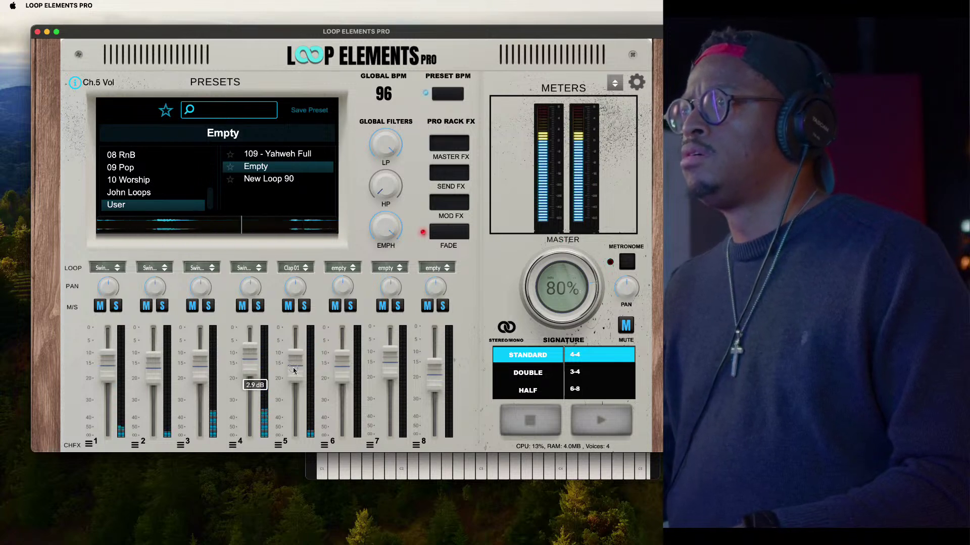
left_click(278, 445)
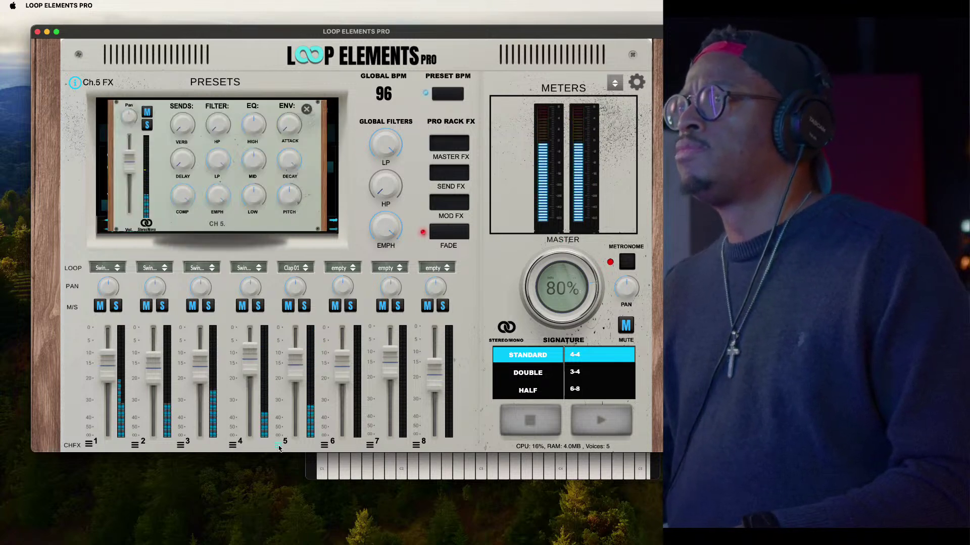
mouse_move(286, 154)
left_click_drag(286, 154, 261, 231)
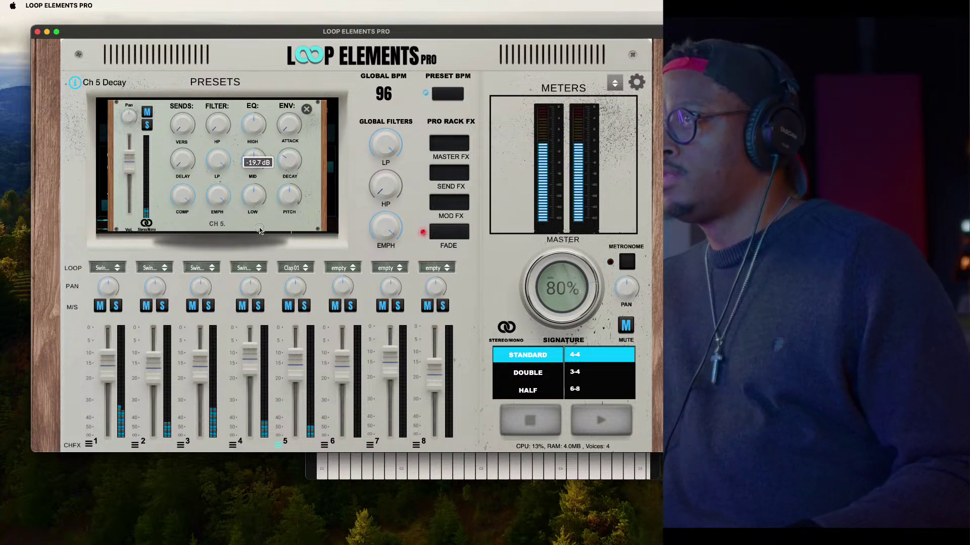
mouse_move(288, 189)
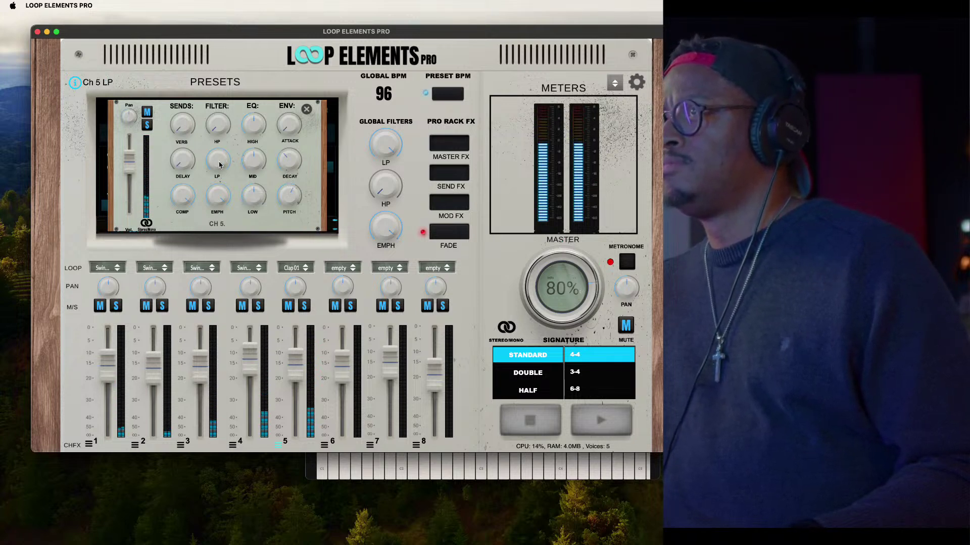
left_click(305, 110)
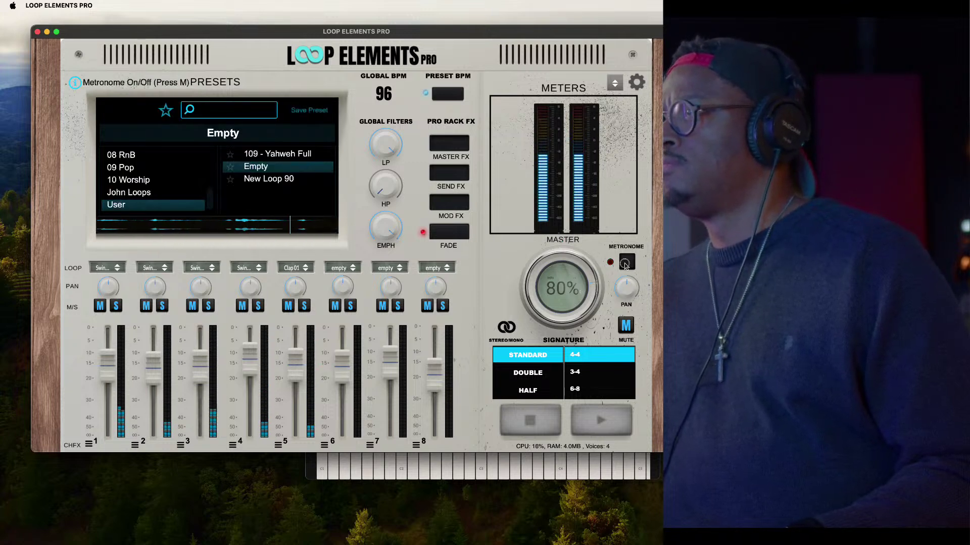
Load the factory 4-4 kick loop Kick 09 into channel 6
left_click(350, 269)
mouse_move(349, 291)
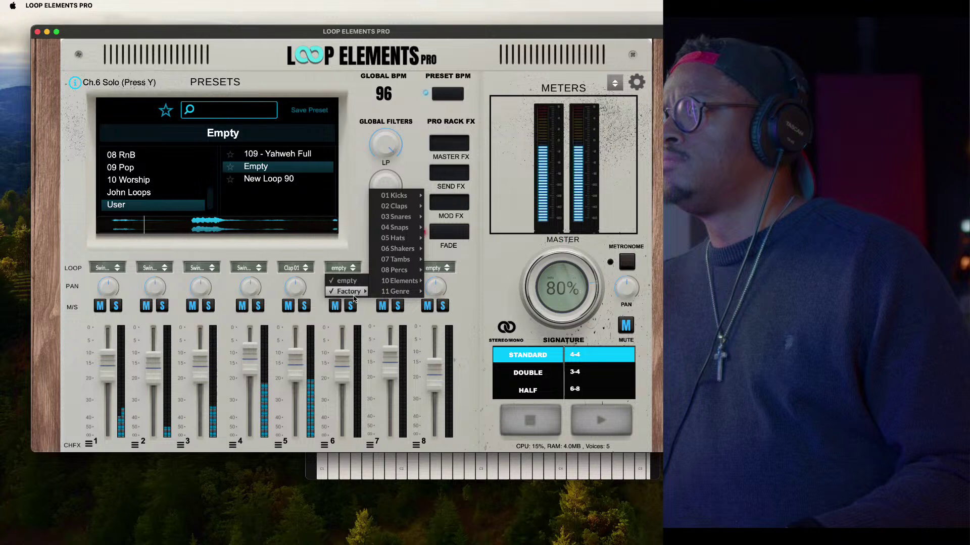
mouse_move(398, 258)
mouse_move(397, 226)
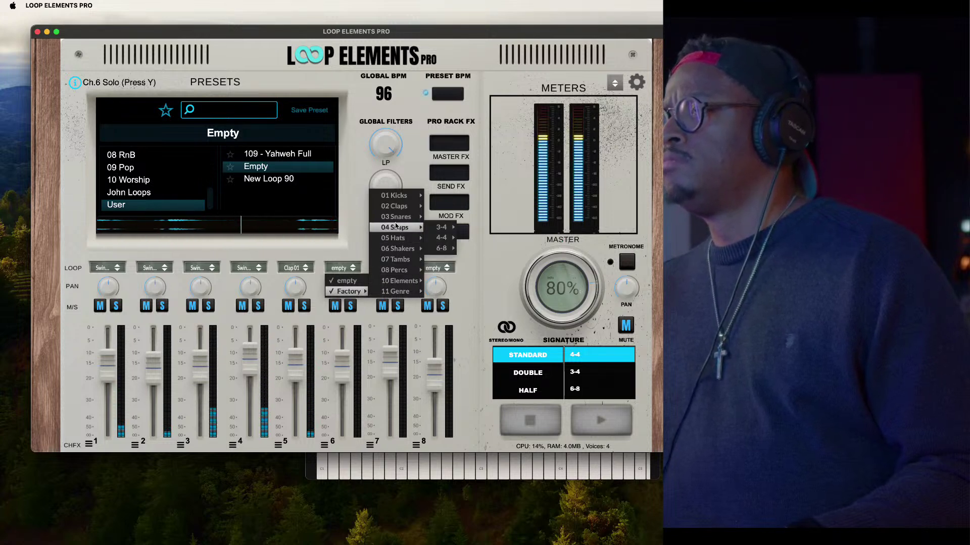
mouse_move(394, 196)
mouse_move(448, 206)
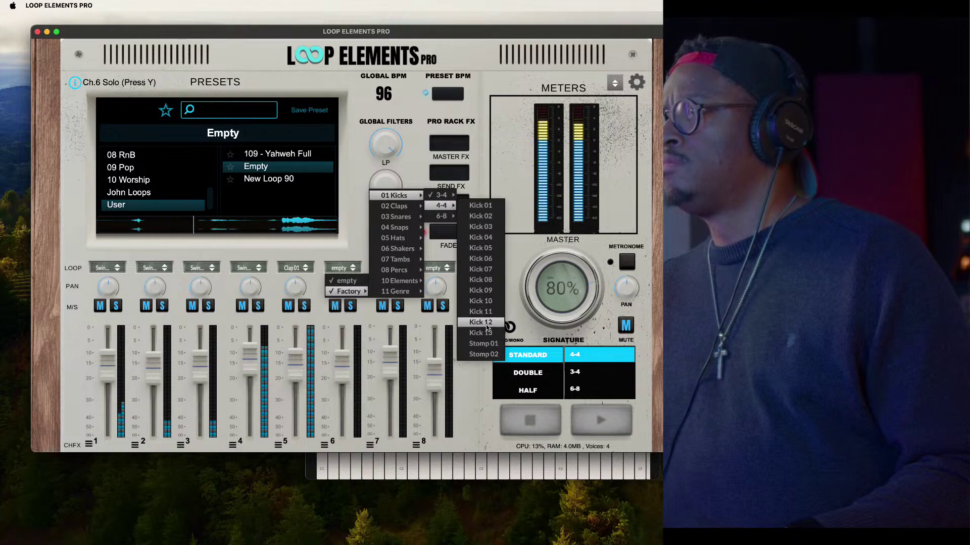
left_click(487, 291)
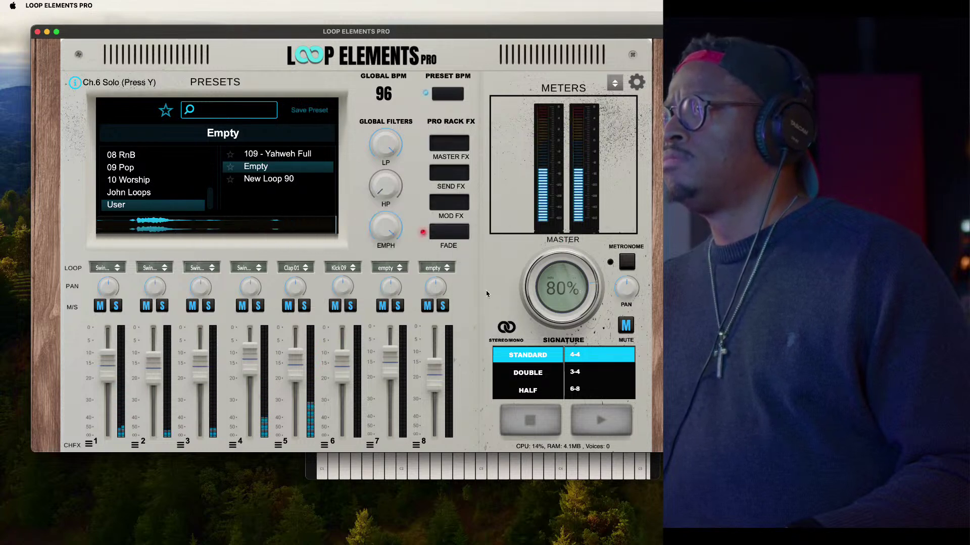
Lower the envelope decay in channel 6's channel effects and close the effects view
left_click(324, 444)
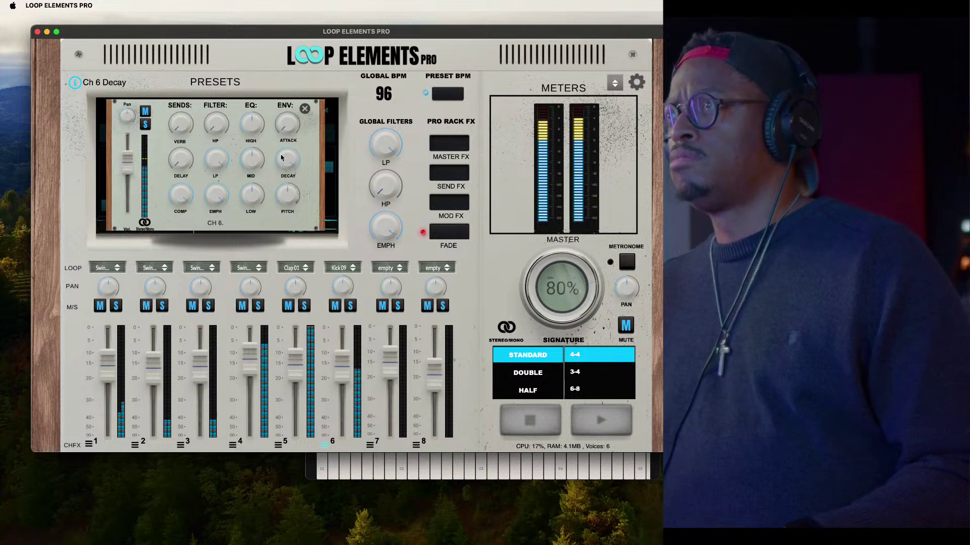
left_click_drag(281, 162, 263, 212)
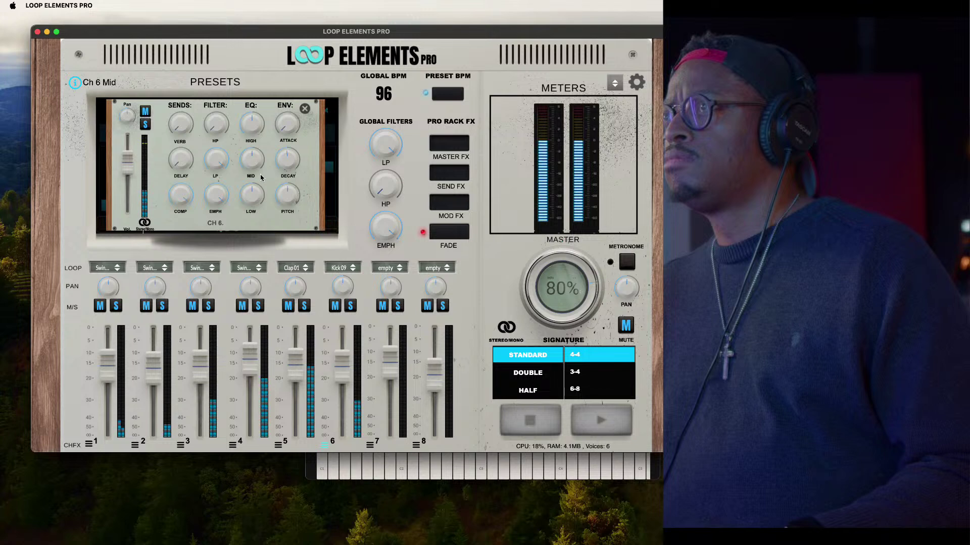
left_click(304, 108)
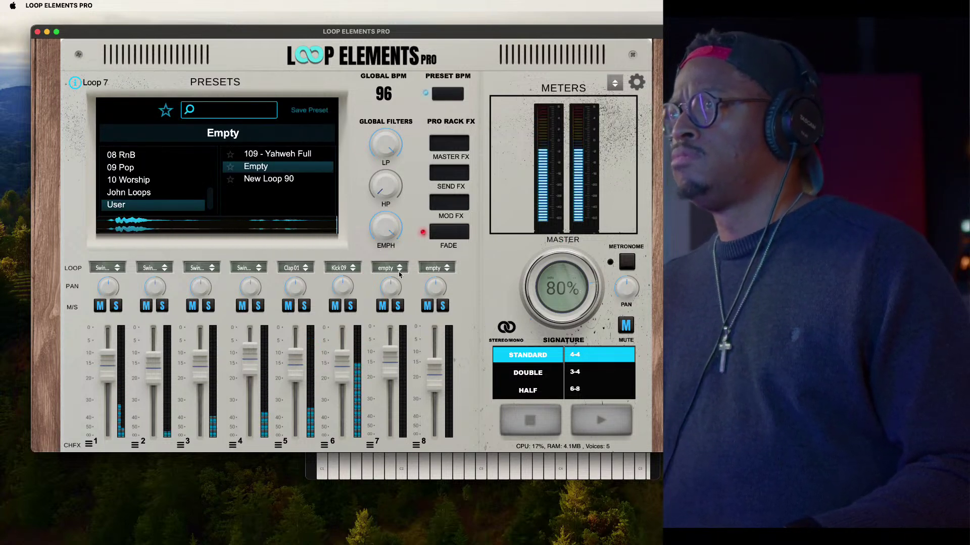
mouse_move(402, 296)
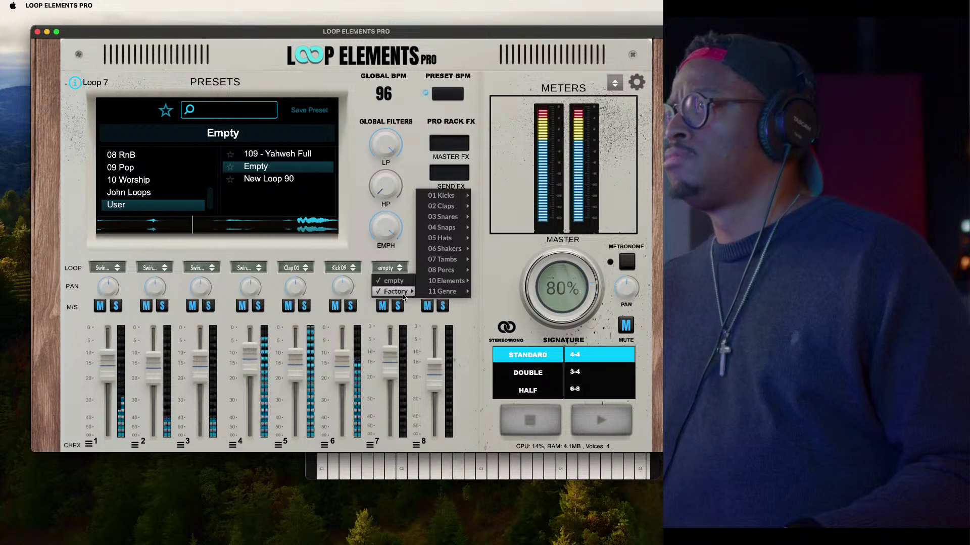
mouse_move(446, 244)
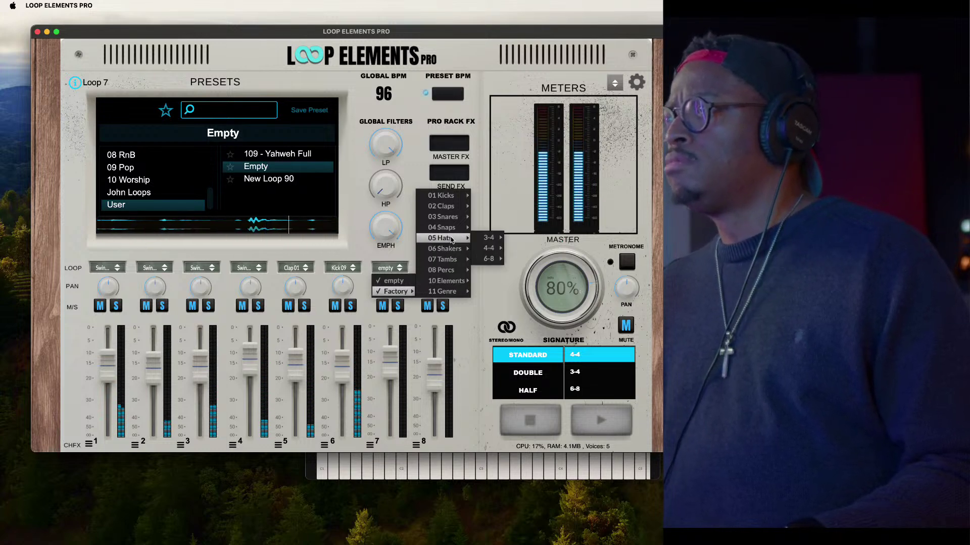
mouse_move(453, 262)
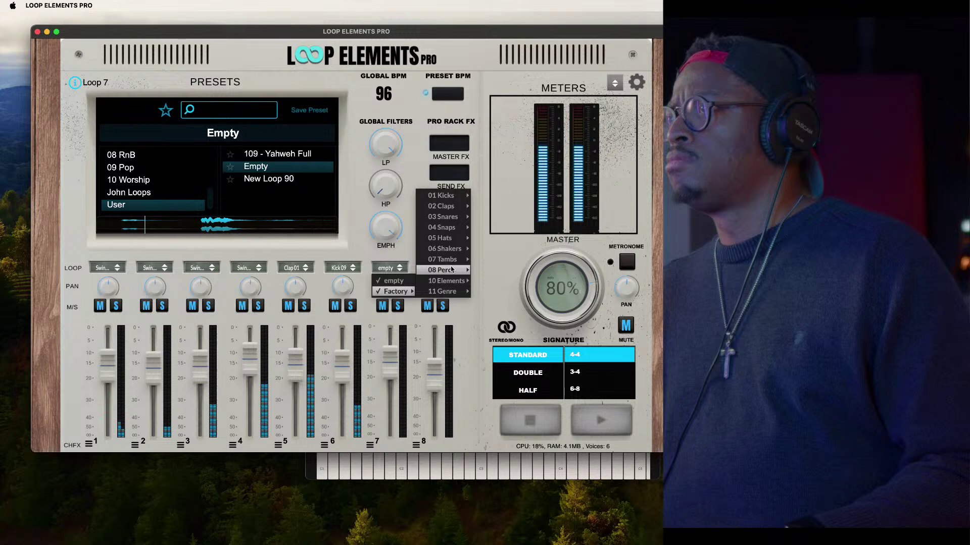
mouse_move(450, 285)
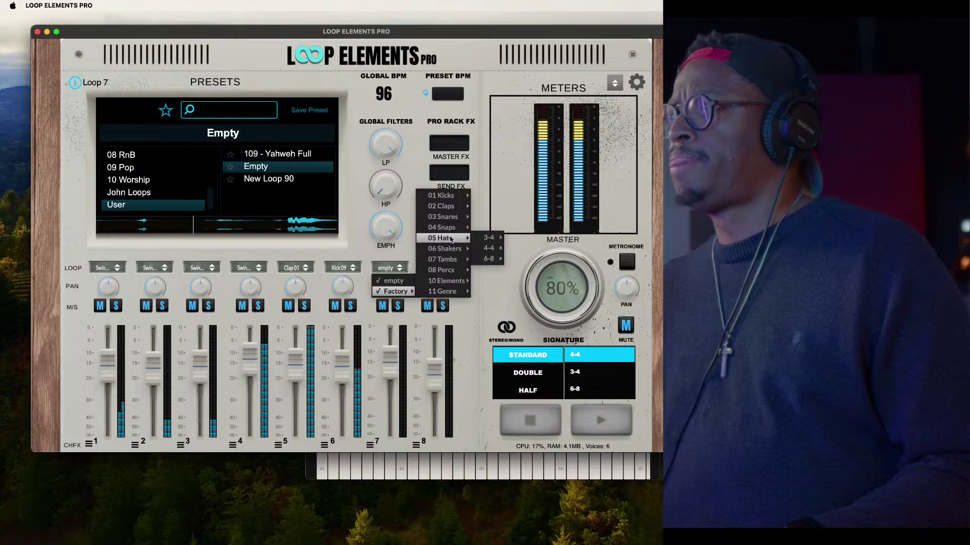
left_click(490, 323)
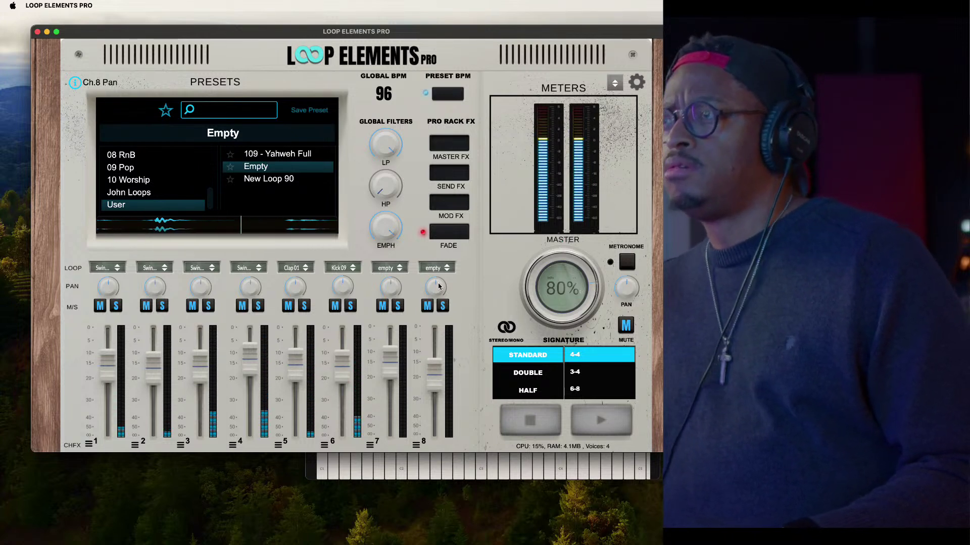
Review the channel effects settings of the shaker loop on channel 3
left_click(208, 306)
left_click(180, 444)
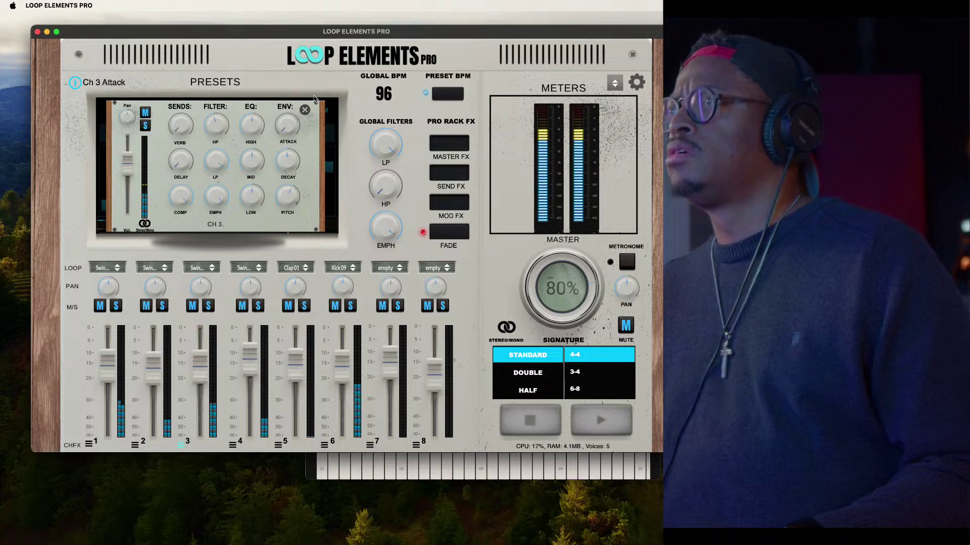
left_click(305, 110)
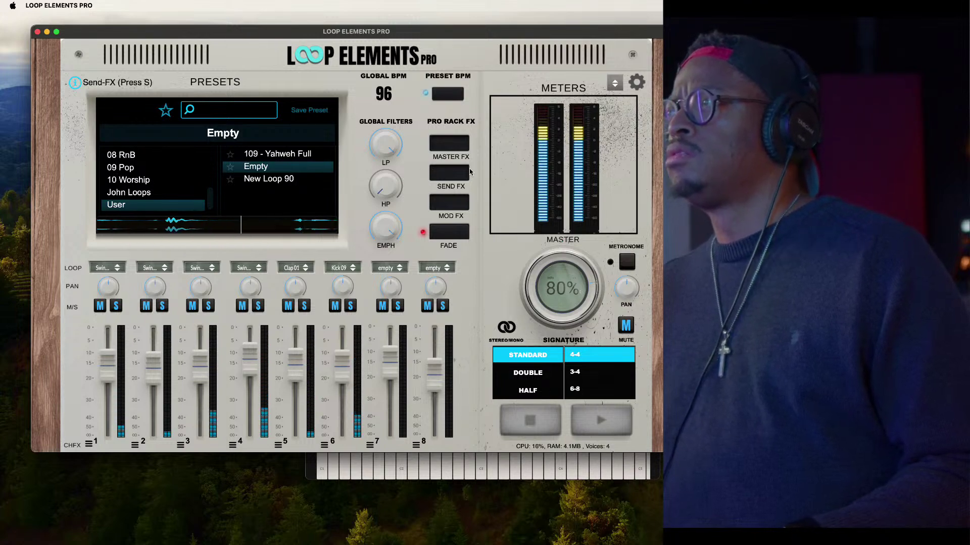
Shift the plugin window slightly, restart the loop to audition the full mix, and stop playback
left_click_drag(589, 34, 555, 32)
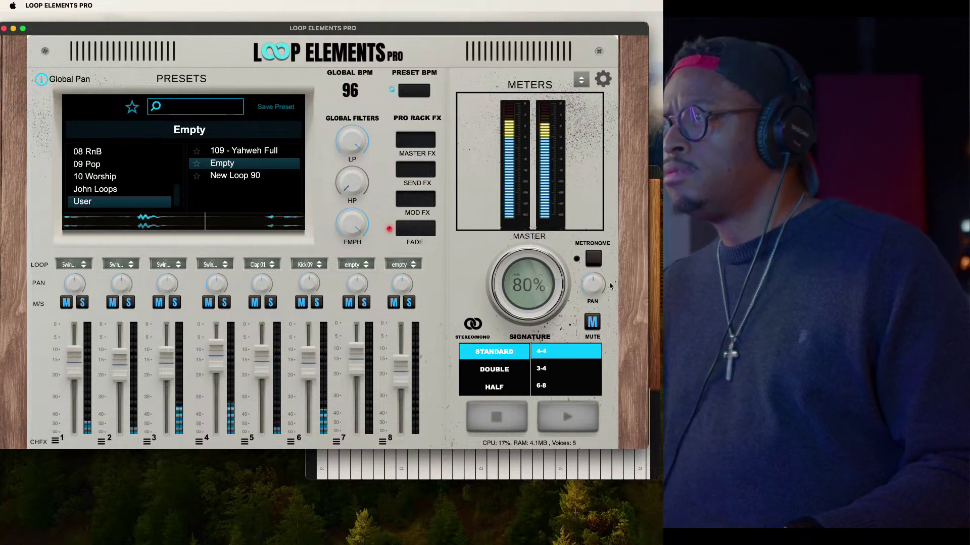
left_click(496, 419)
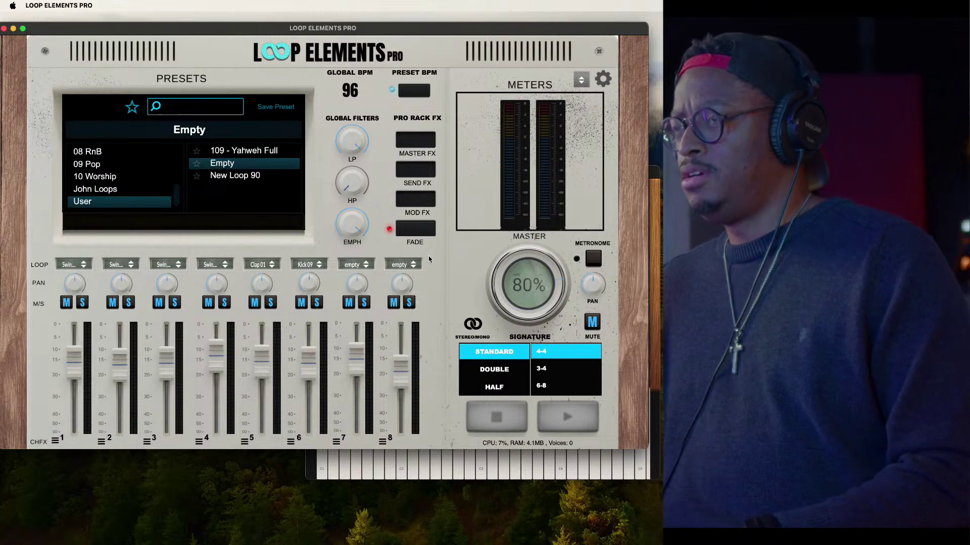
key("space")
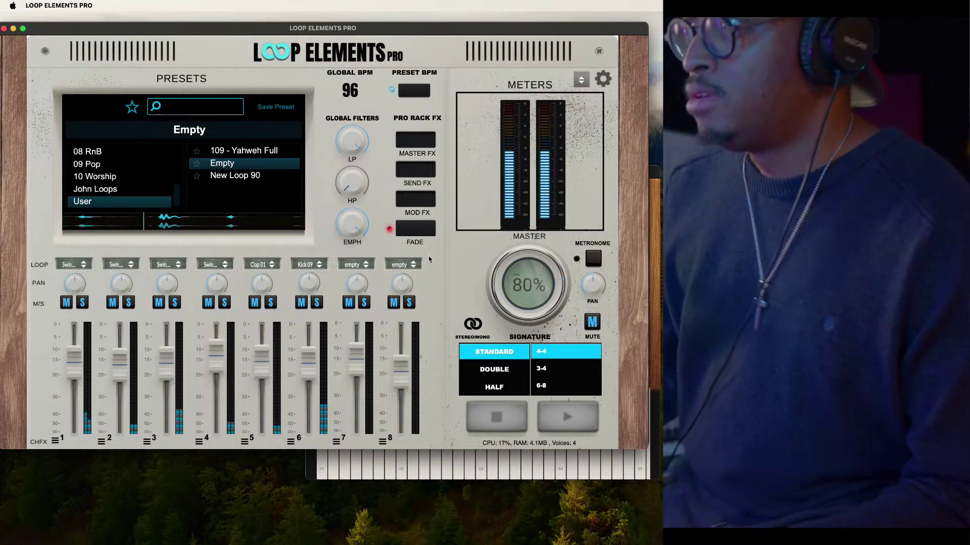
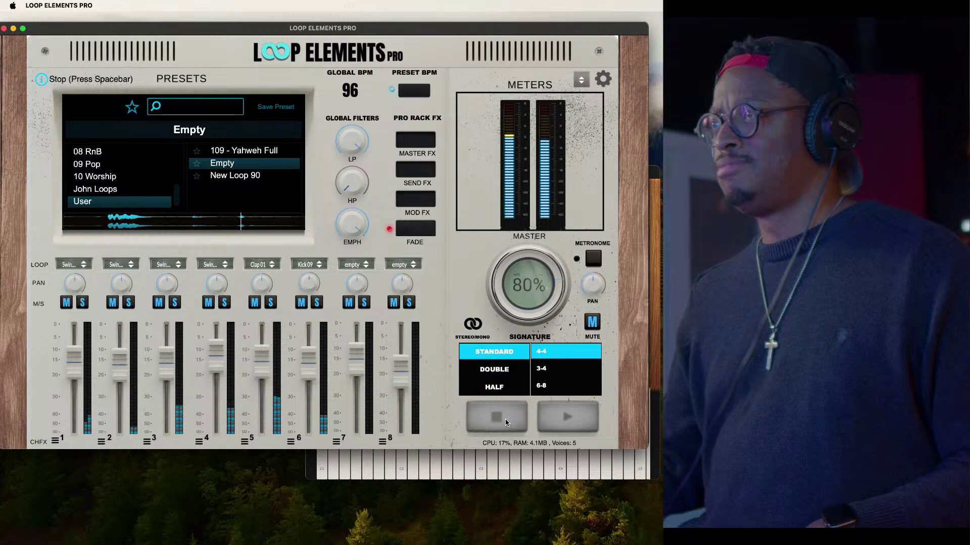
left_click(474, 404)
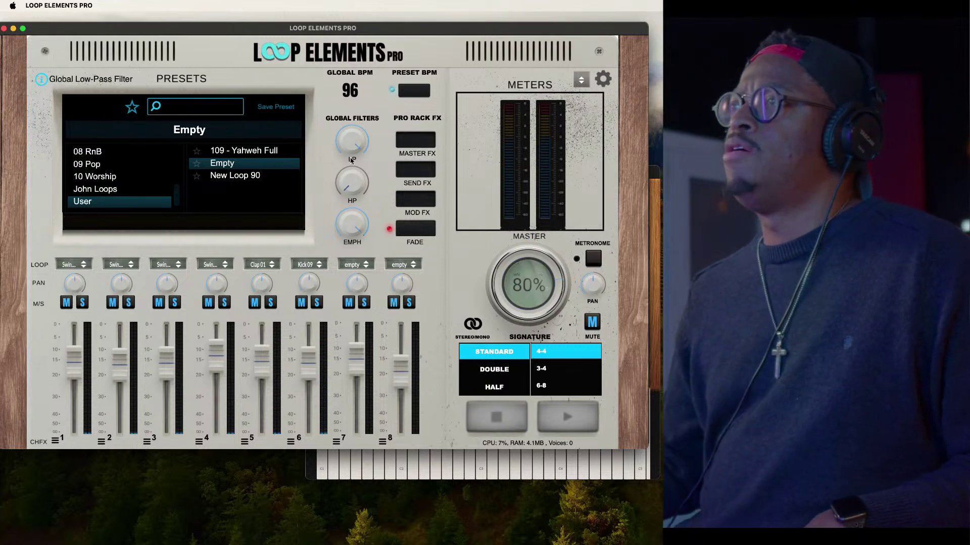
Save the loop as a preset named 96 - Back Country Loop in the personal loops folder below 10 Worship
left_click(283, 107)
scroll(580, 237, "down", 3)
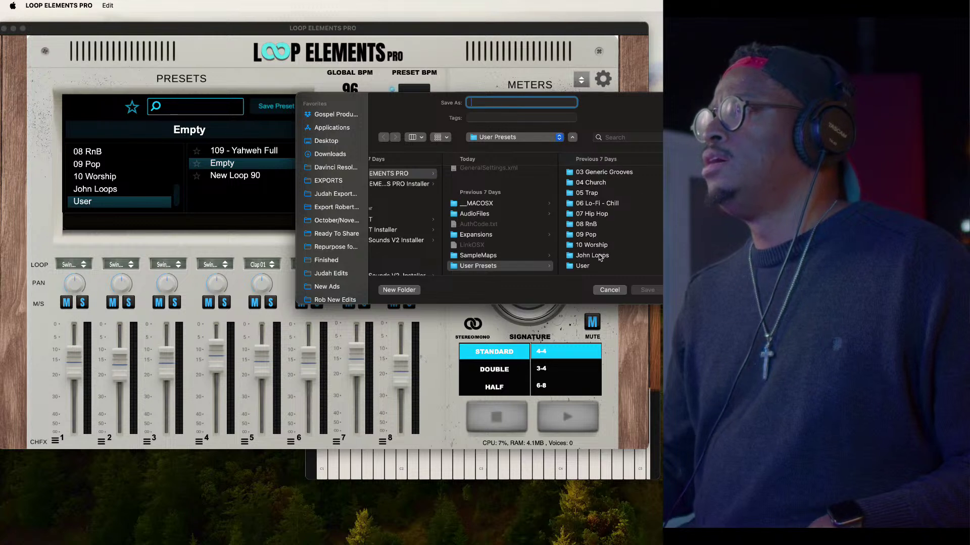
left_click(589, 256)
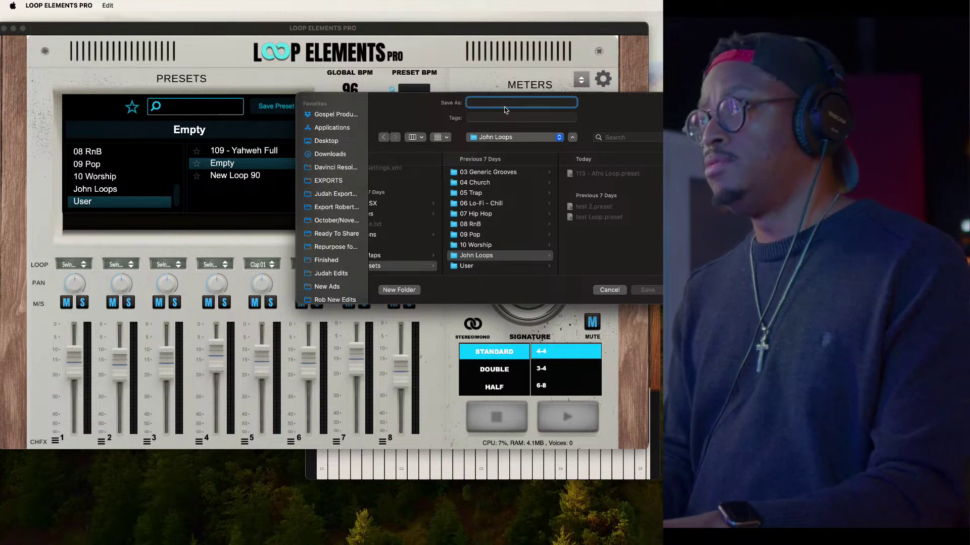
type("6")
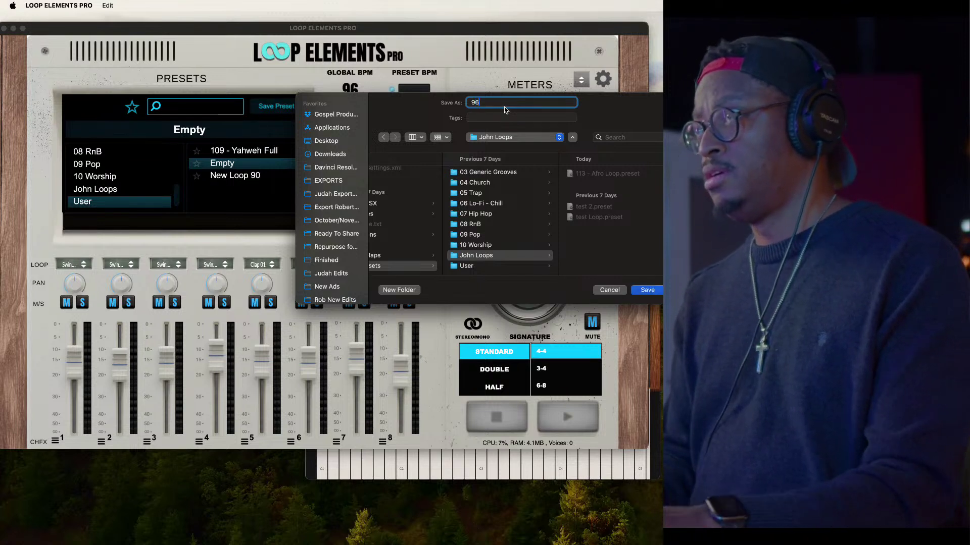
type(" - Ba")
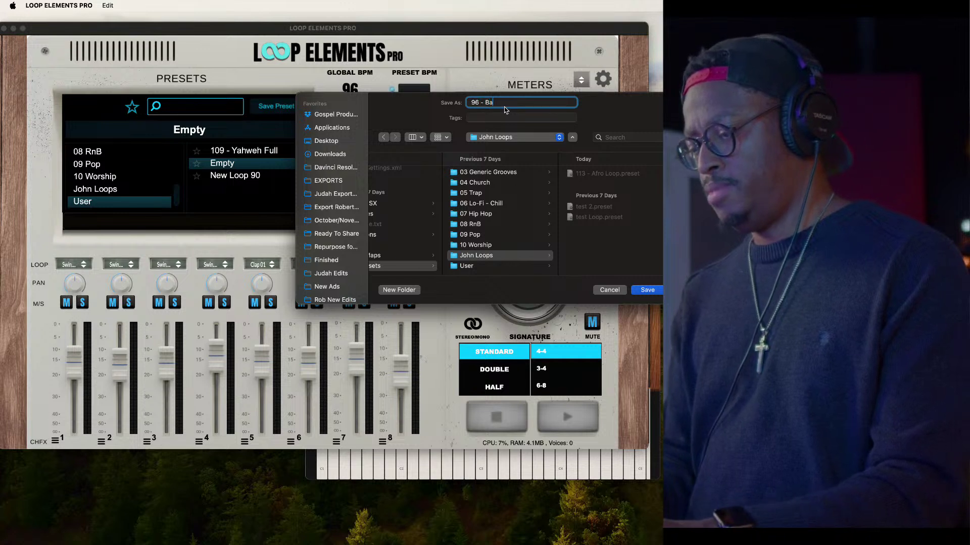
type("ck Country")
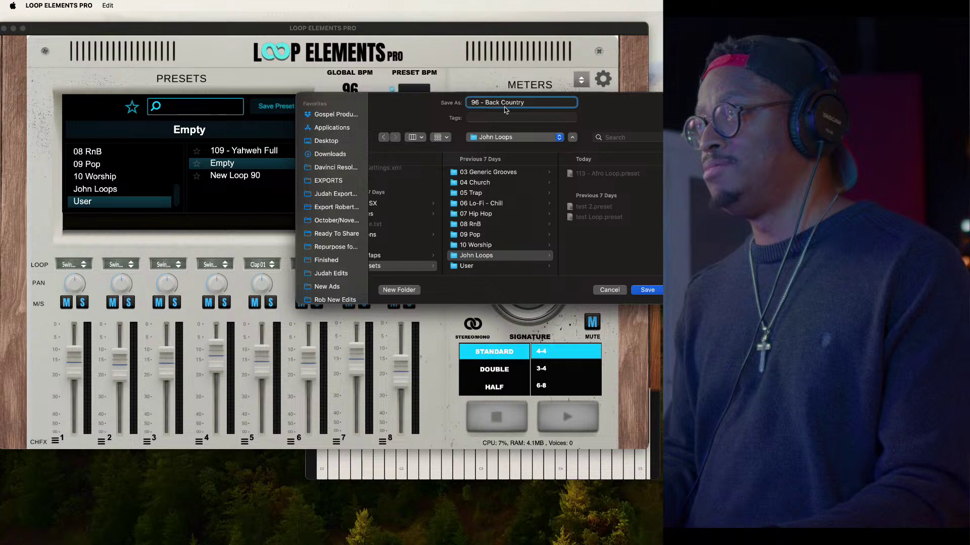
type(" Loop")
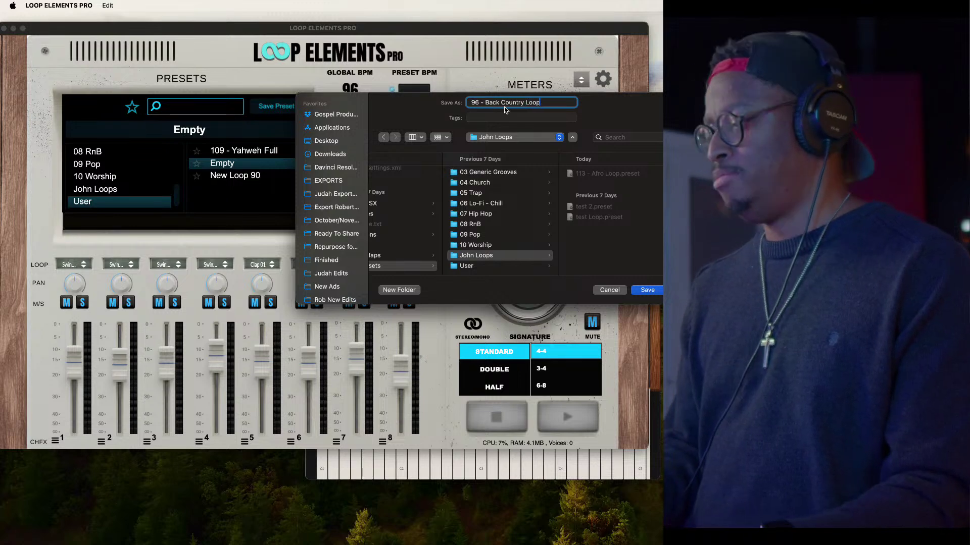
key("Return")
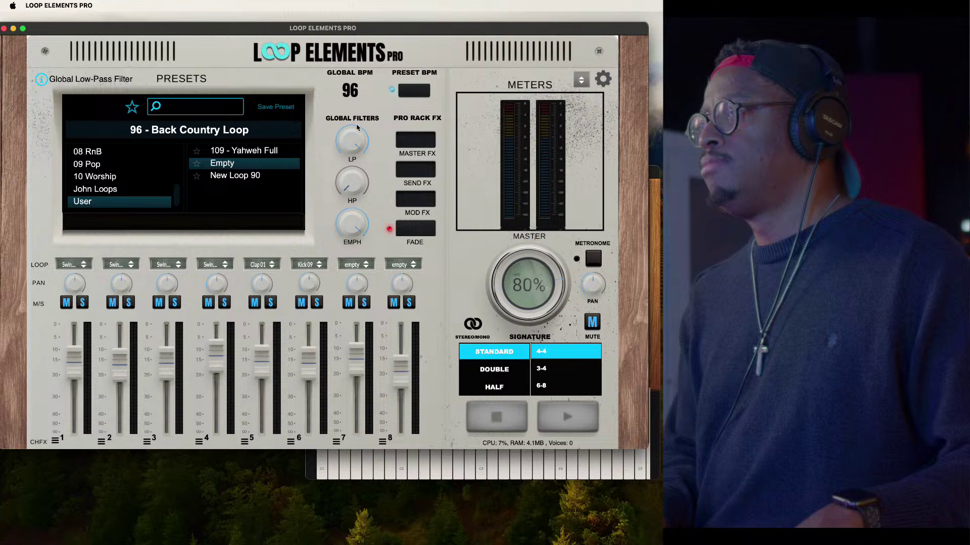
Play the newly saved loop to audition it and stop playback
key("space")
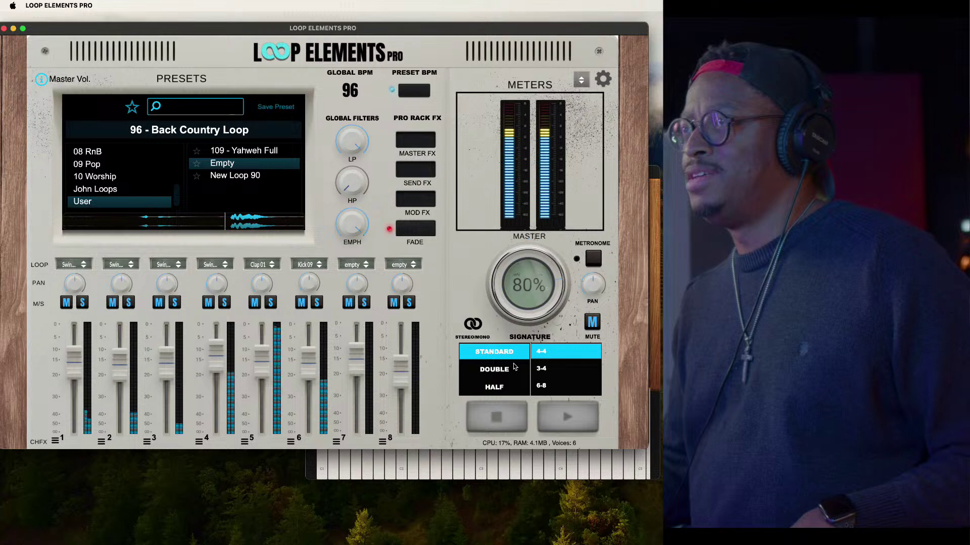
left_click(499, 425)
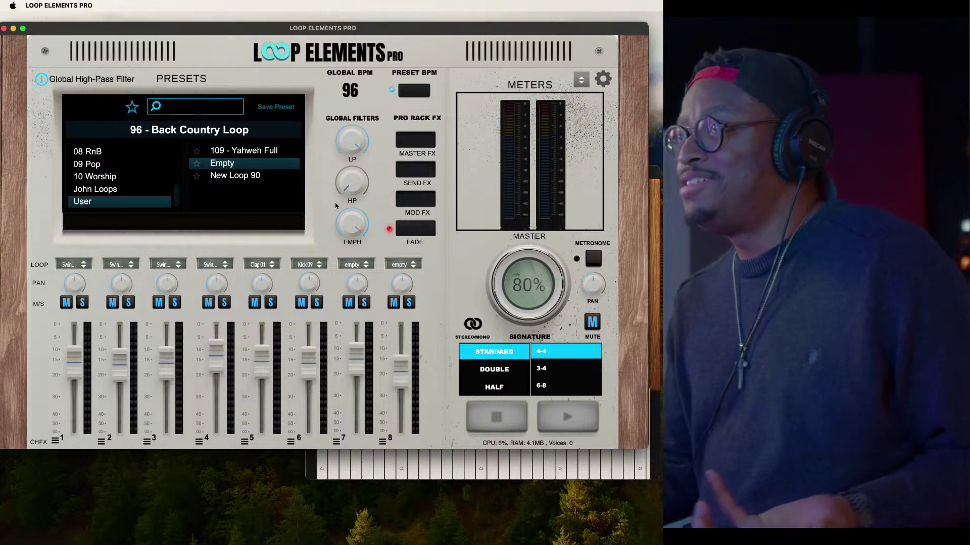
Start a new loop from the Empty preset with the global tempo at 86 BPM and a 6-8 signature
left_click(237, 167)
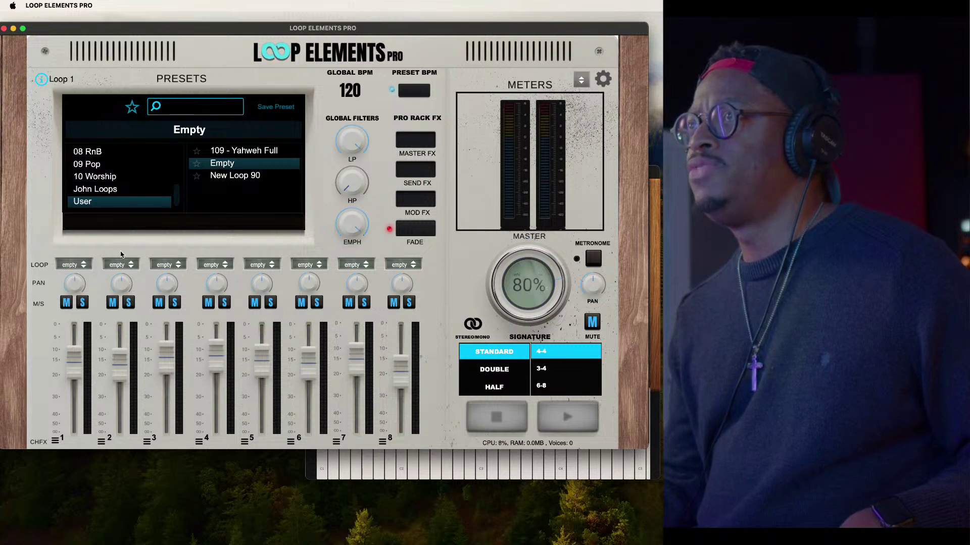
left_click_drag(361, 96, 356, 102)
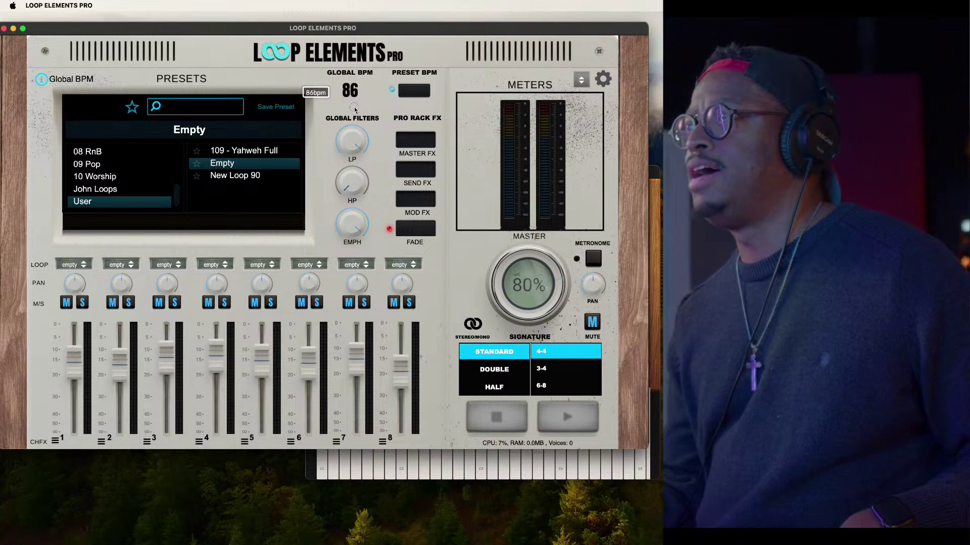
left_click(544, 387)
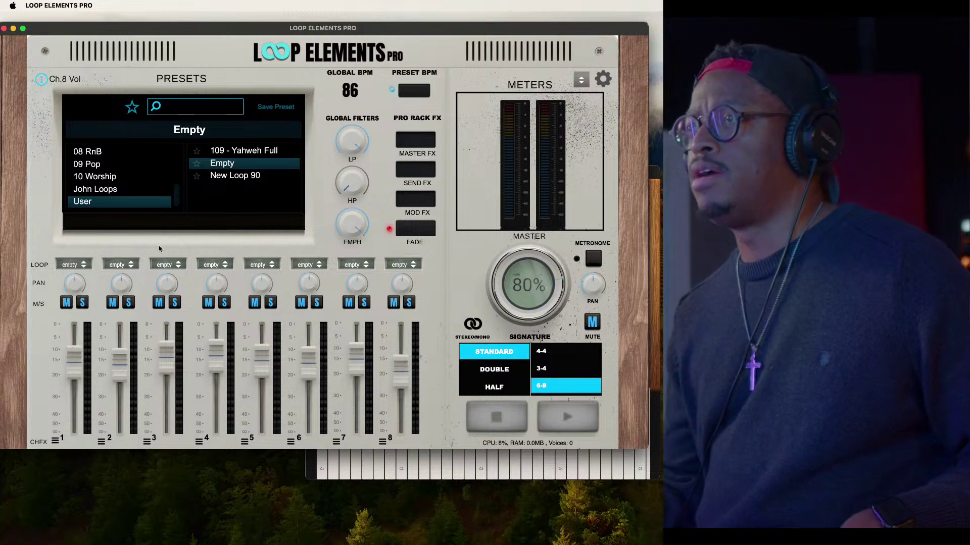
Load a factory 6-8 loop from the Boom Kicks group into channel 1
left_click(74, 265)
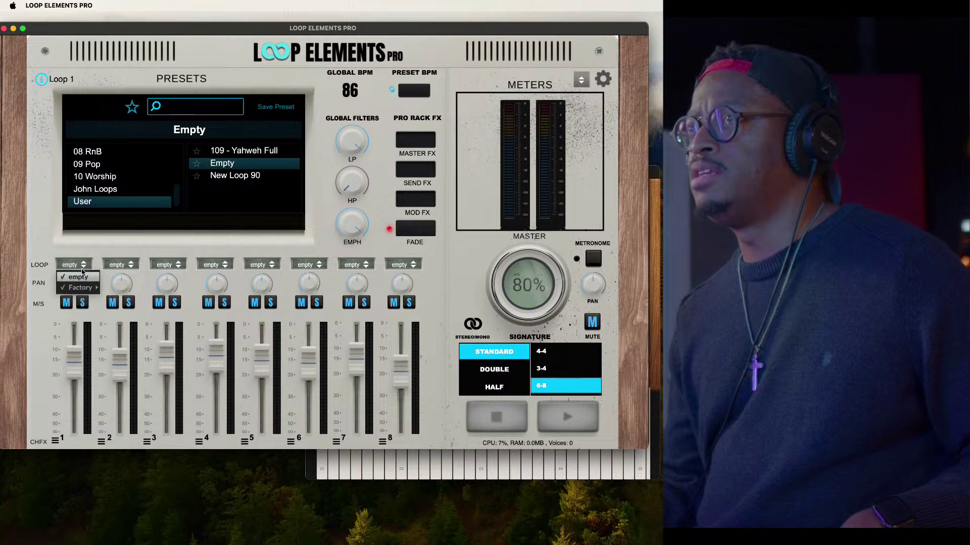
mouse_move(80, 292)
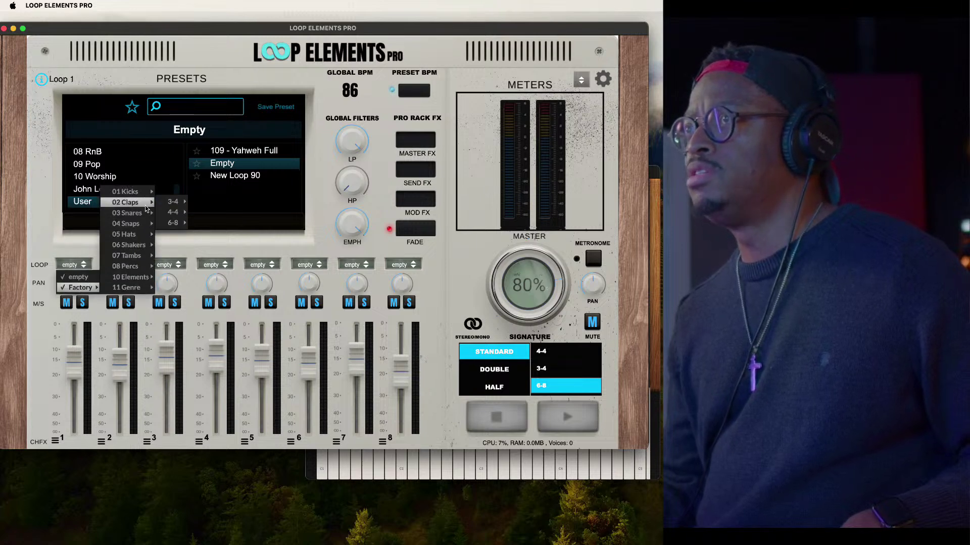
mouse_move(149, 214)
mouse_move(147, 192)
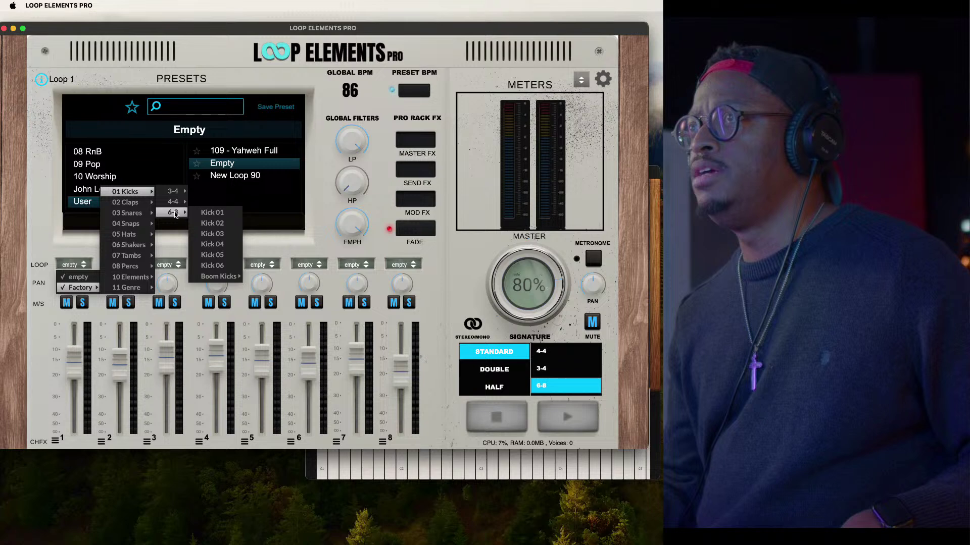
mouse_move(222, 276)
left_click(271, 216)
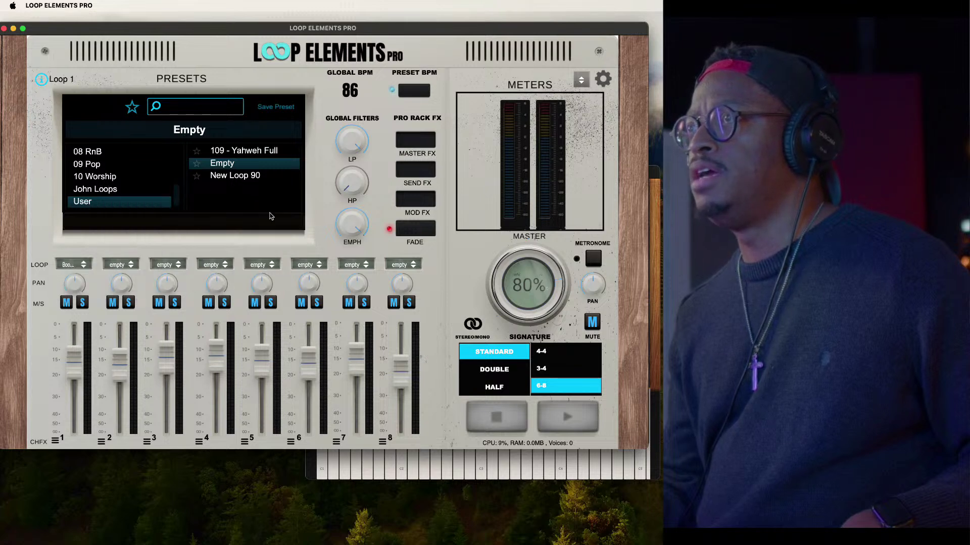
With the loop playing, load a factory 6-8 loop from the Shakers group into channel 2 and set channel 1's volume to about 3.8 dB
left_click(567, 417)
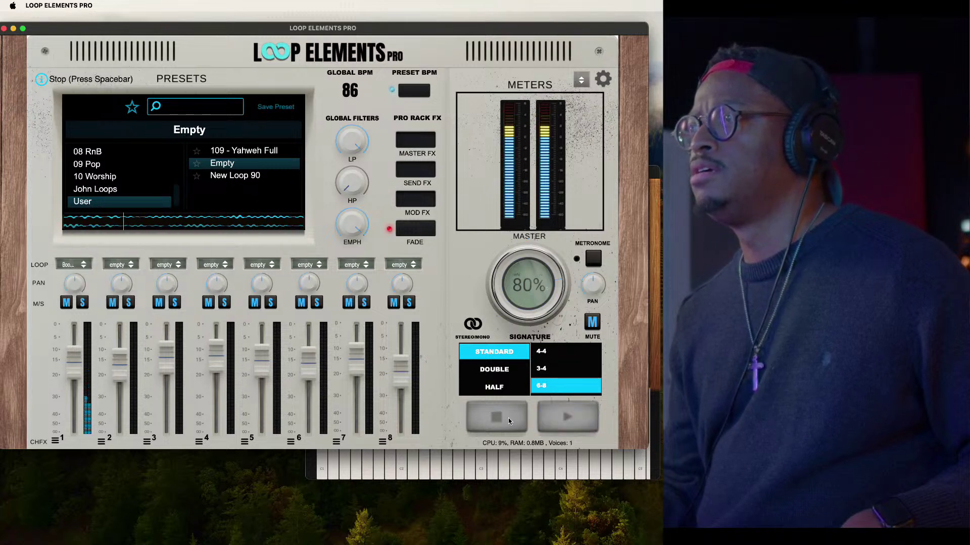
left_click(489, 417)
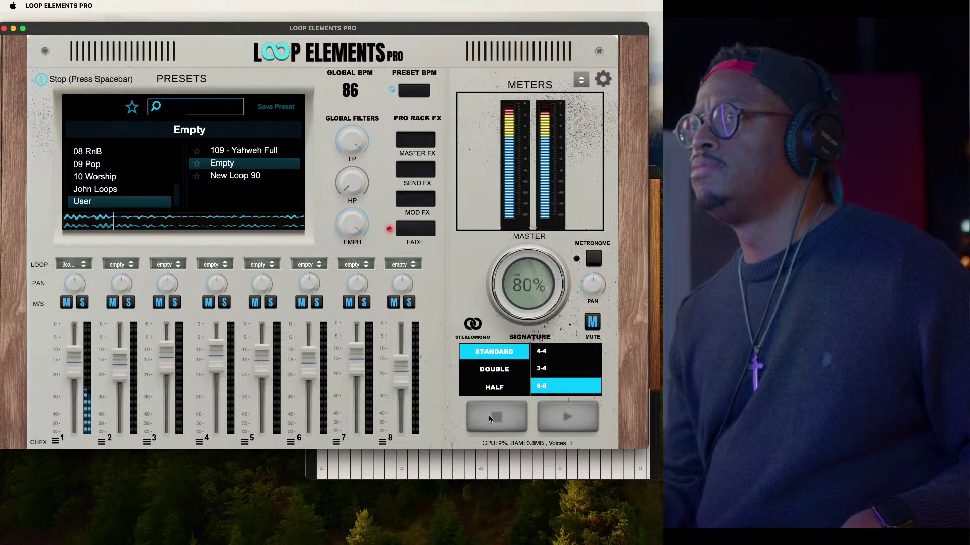
left_click(121, 265)
mouse_move(128, 287)
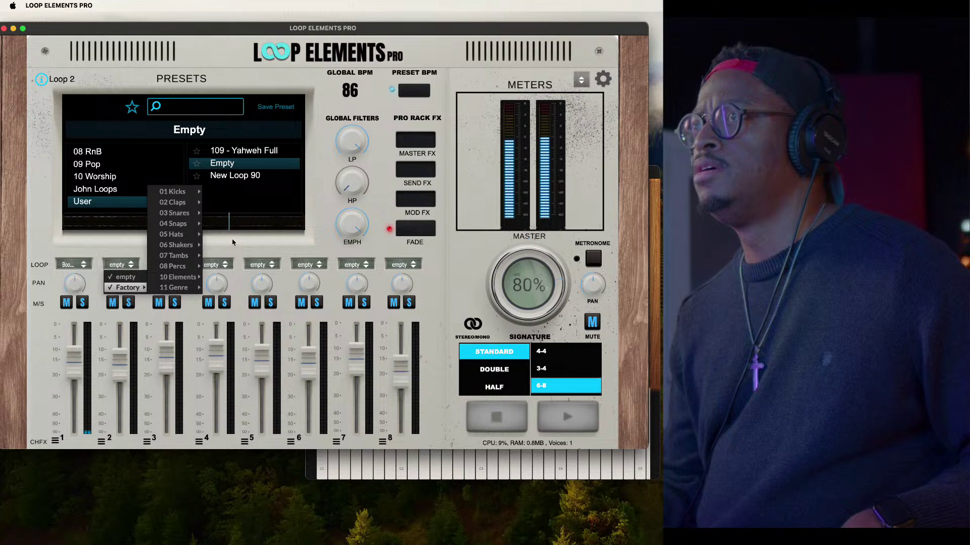
mouse_move(196, 245)
mouse_move(232, 255)
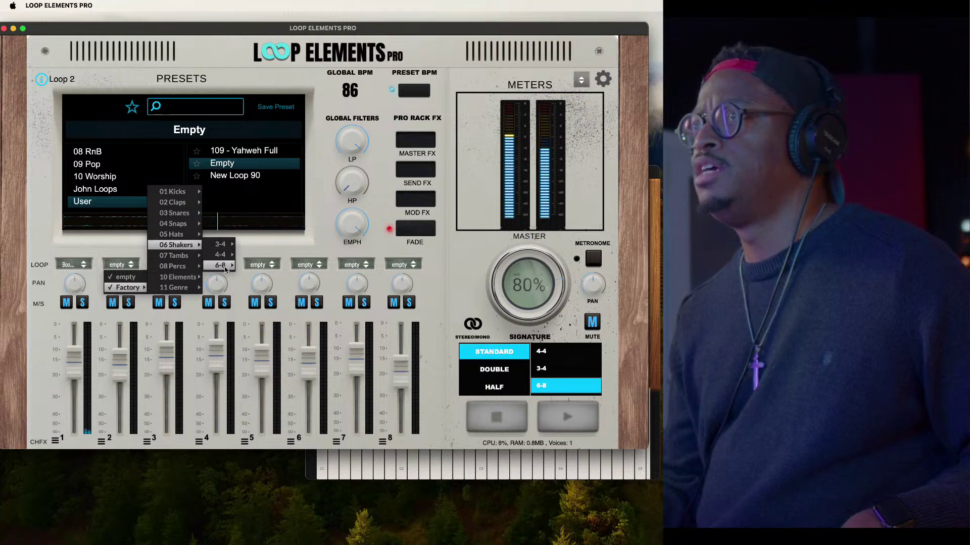
left_click(255, 269)
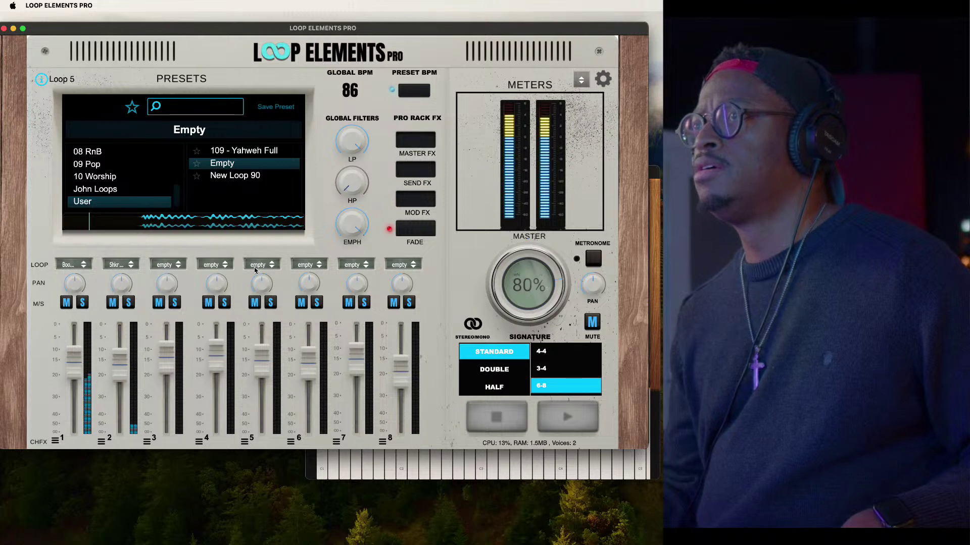
left_click_drag(71, 365, 71, 370)
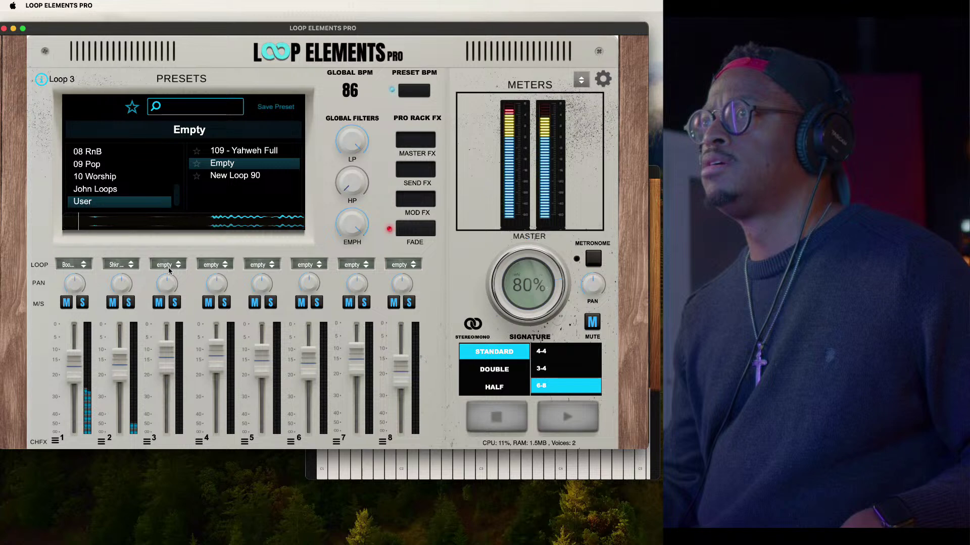
left_click_drag(79, 363, 79, 357)
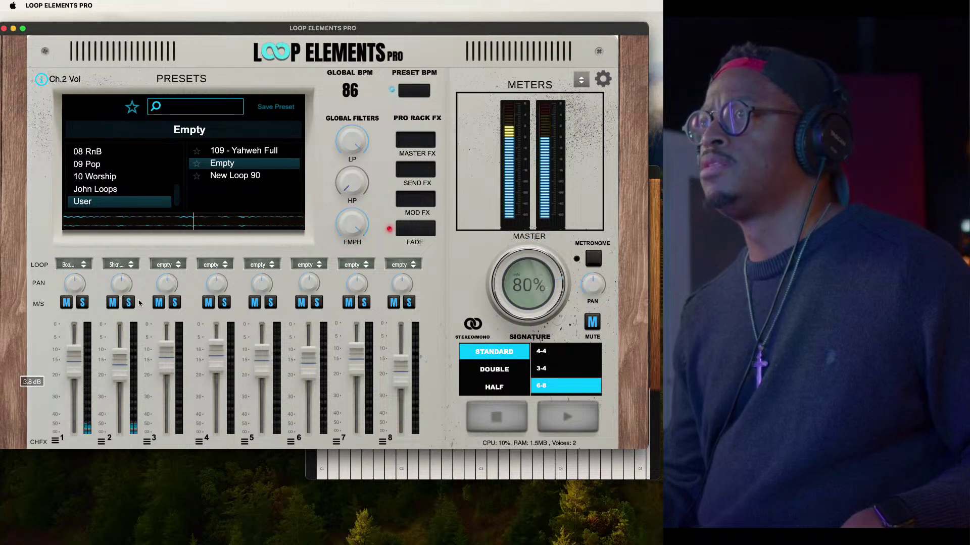
Try the factory 6-8 loop Snap 02 in channel 3
left_click(163, 266)
mouse_move(174, 288)
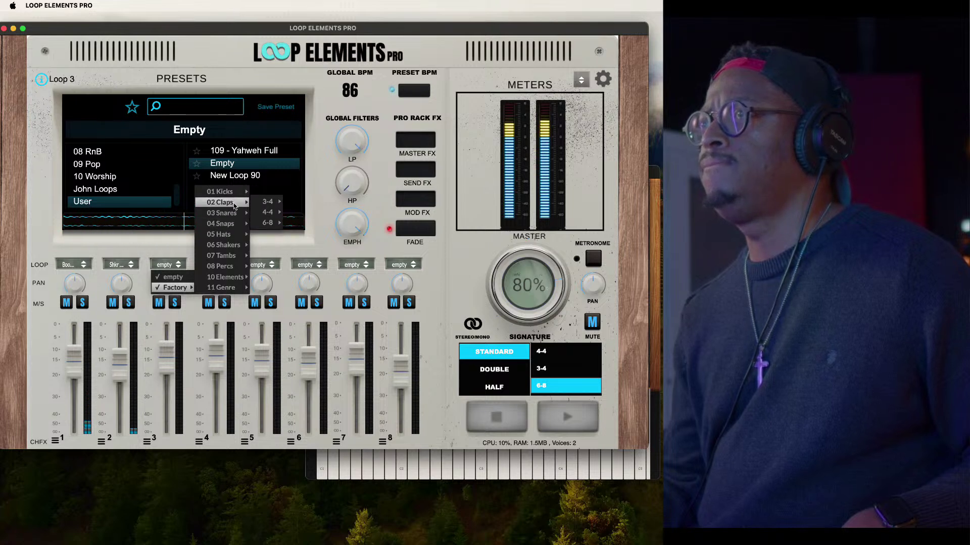
mouse_move(242, 223)
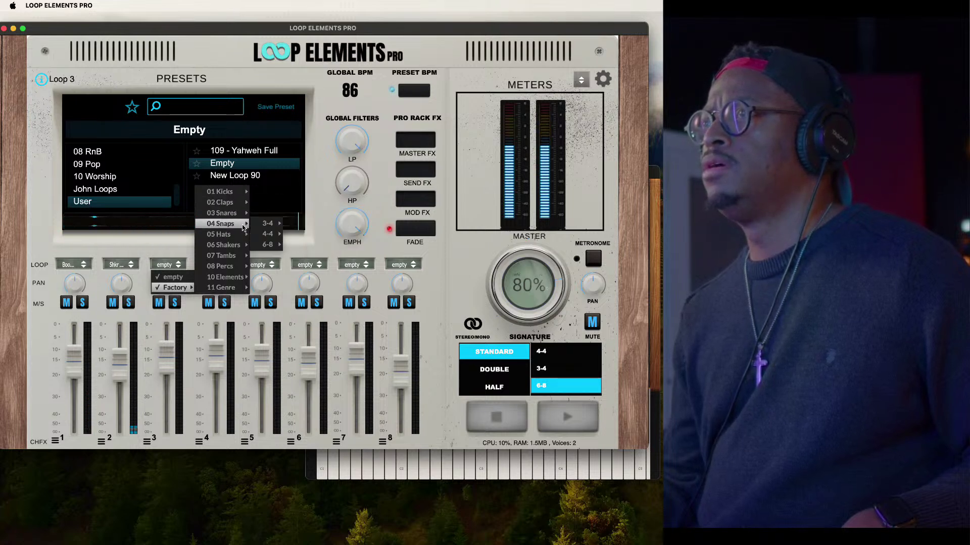
mouse_move(274, 246)
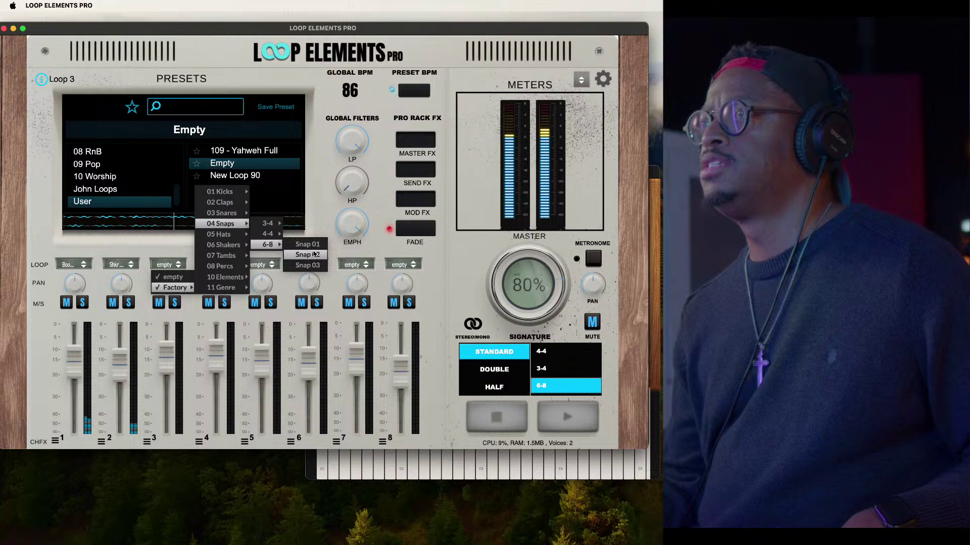
left_click(313, 254)
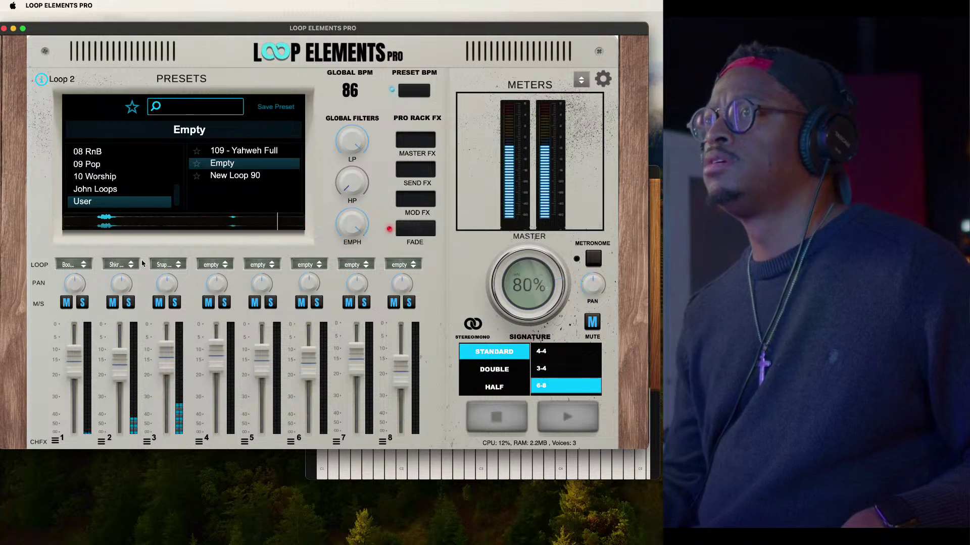
Load the factory 6-8 loop Snap 01 into channel 3
left_click(168, 264)
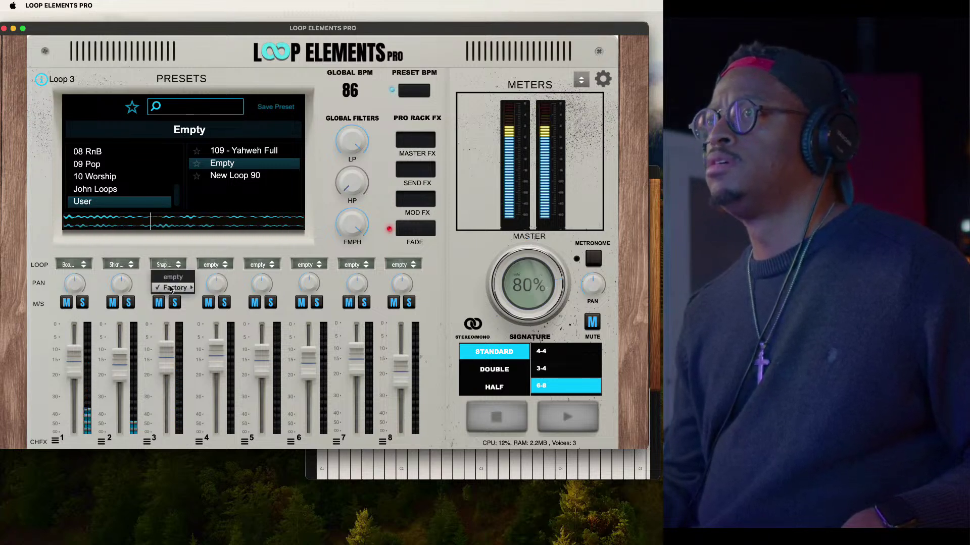
mouse_move(237, 223)
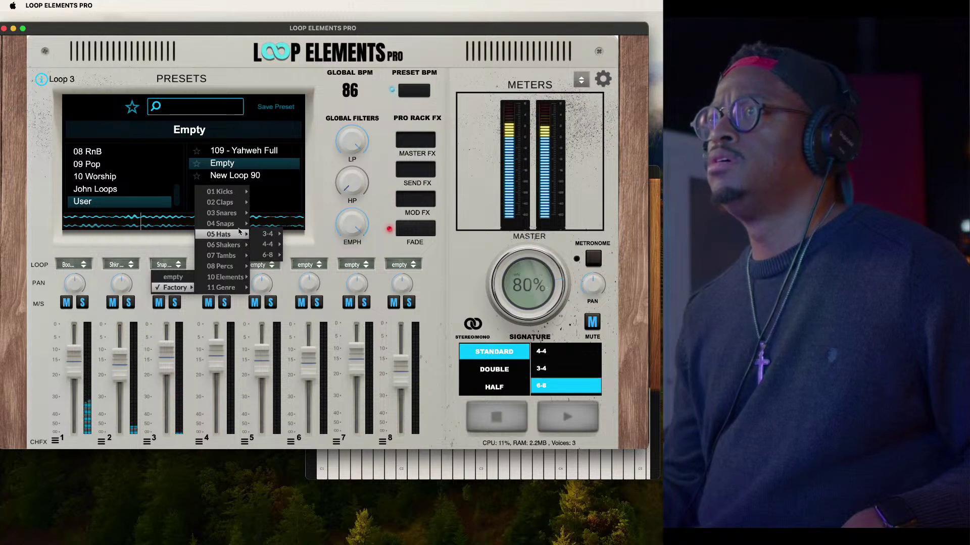
mouse_move(268, 245)
left_click(299, 246)
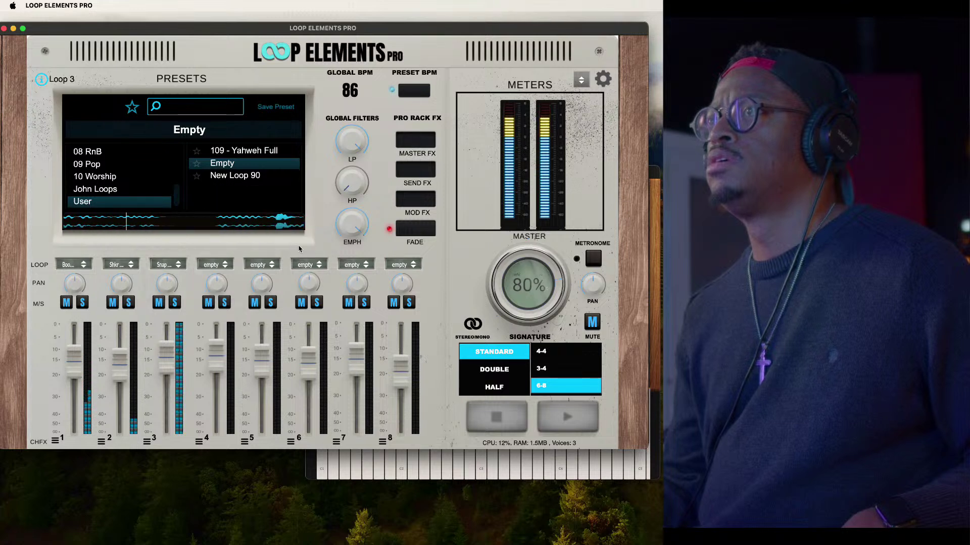
Adjust channel 3's reverb send and set the send-effects reverb to about 43% wet with more damping and less width
left_click(149, 442)
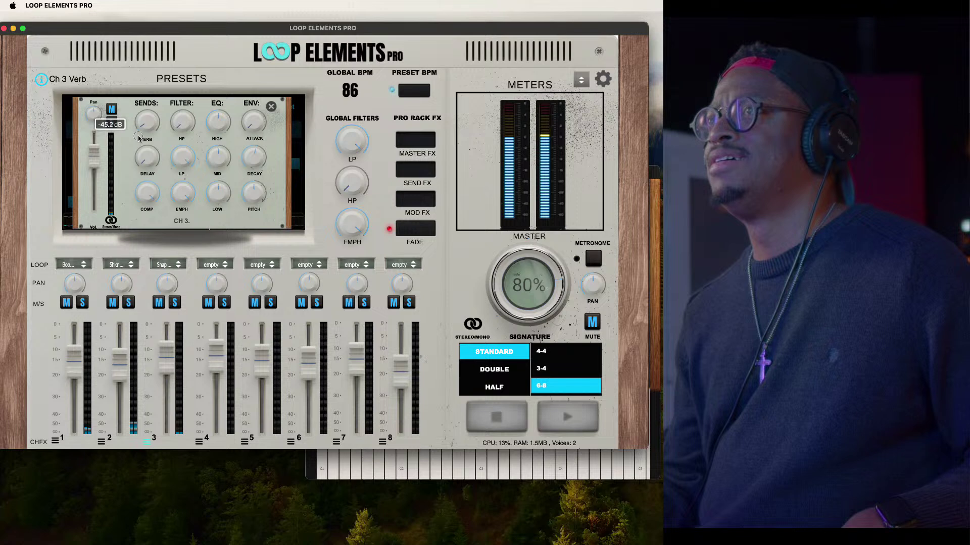
left_click(415, 170)
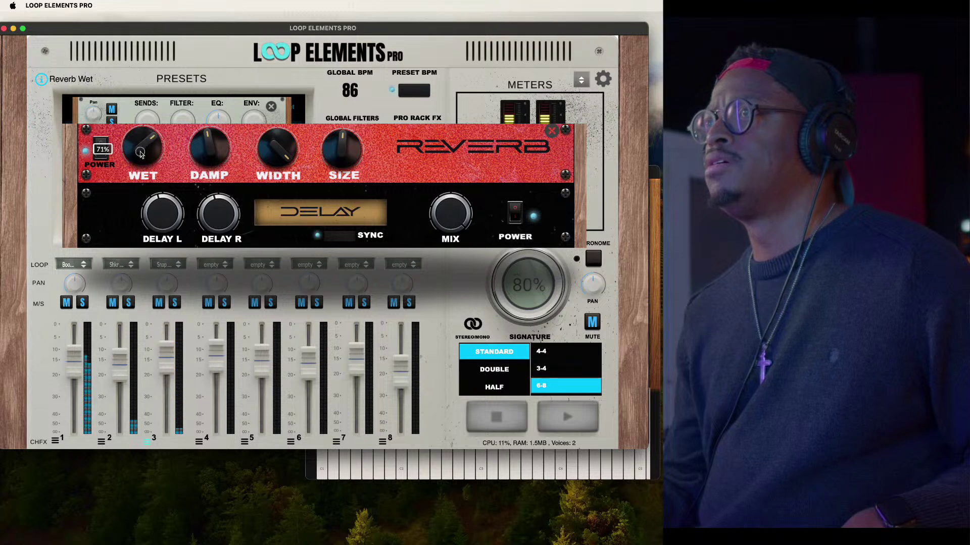
left_click_drag(193, 158, 233, 59)
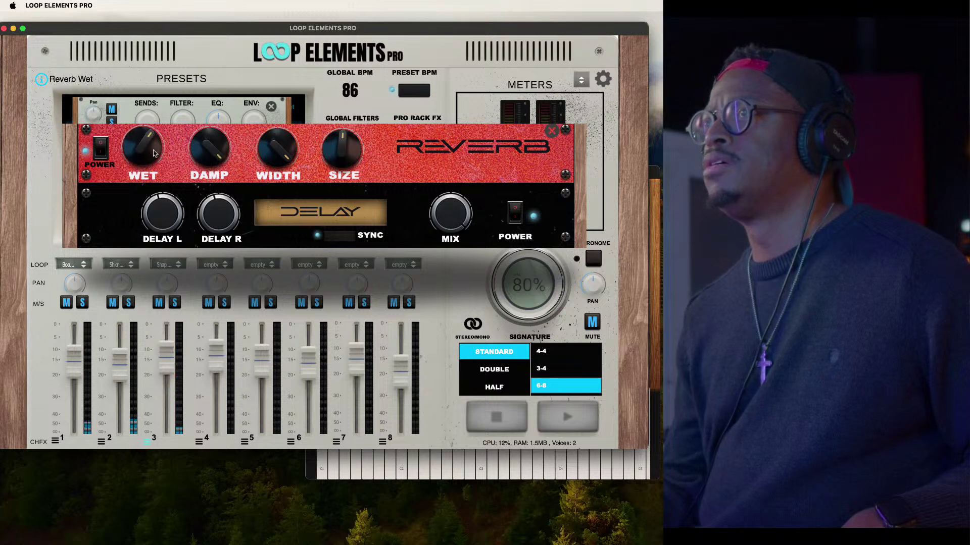
left_click_drag(145, 160, 142, 163)
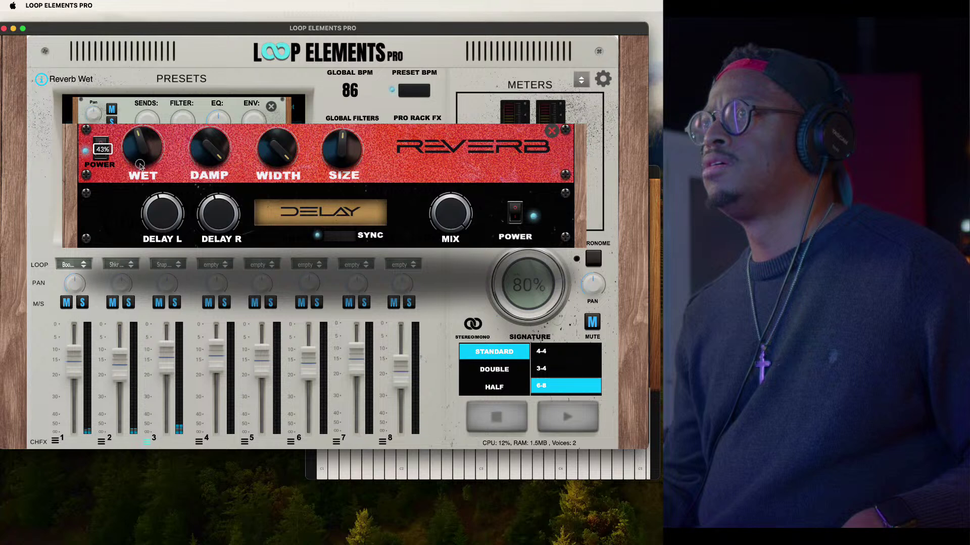
mouse_move(277, 135)
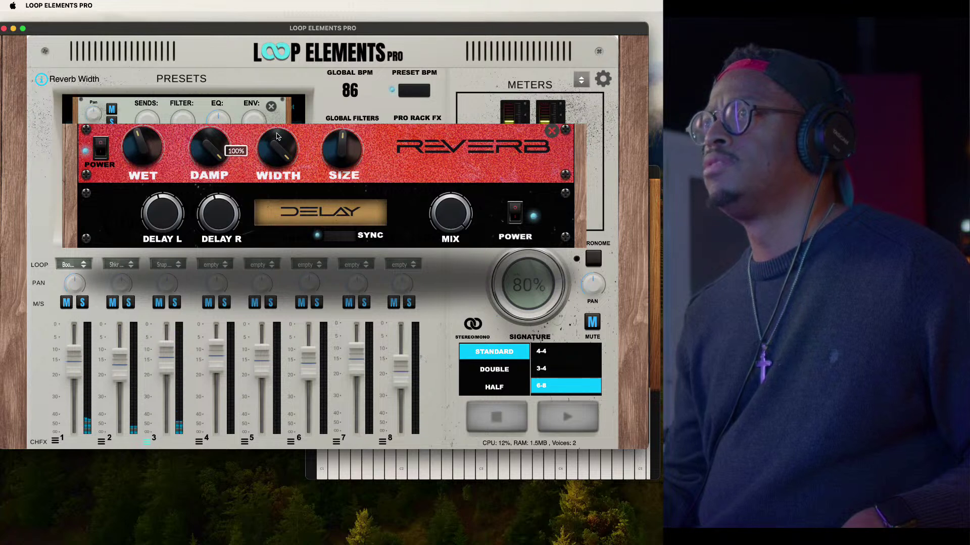
left_click_drag(278, 155, 256, 187)
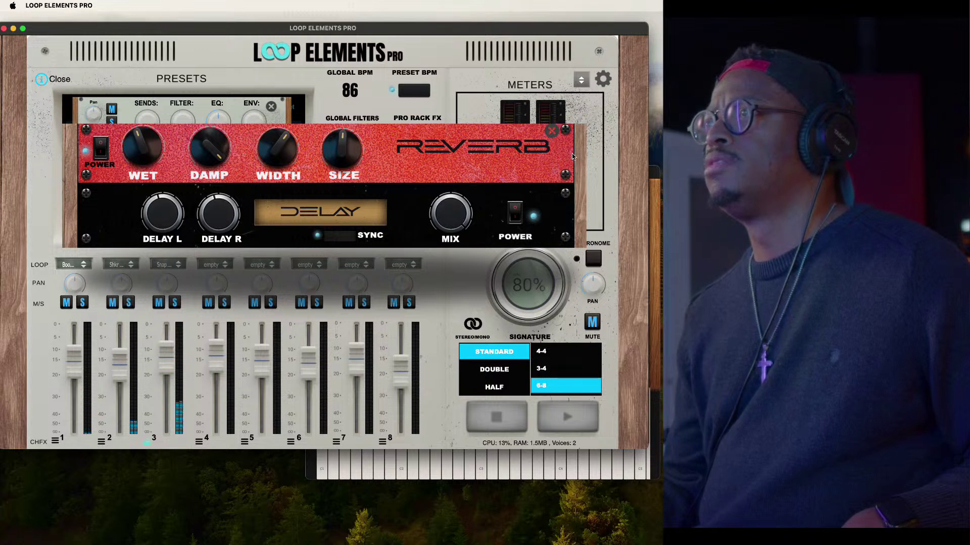
left_click(552, 131)
Shape channel 3 with some delay send, a high-pass filter at about 867 Hz and a pitch adjustment
left_click_drag(154, 160, 151, 155)
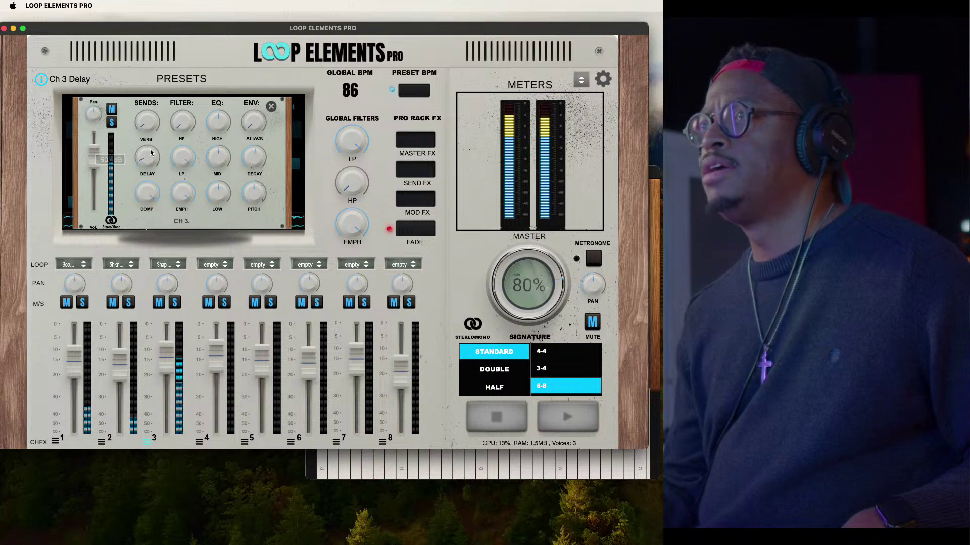
left_click(185, 123)
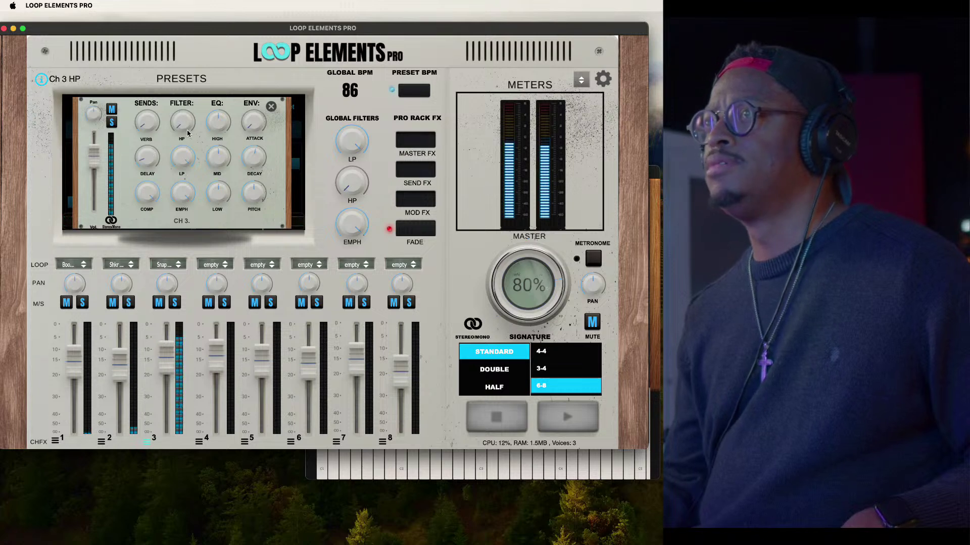
left_click_drag(185, 123, 174, 74)
left_click(256, 192)
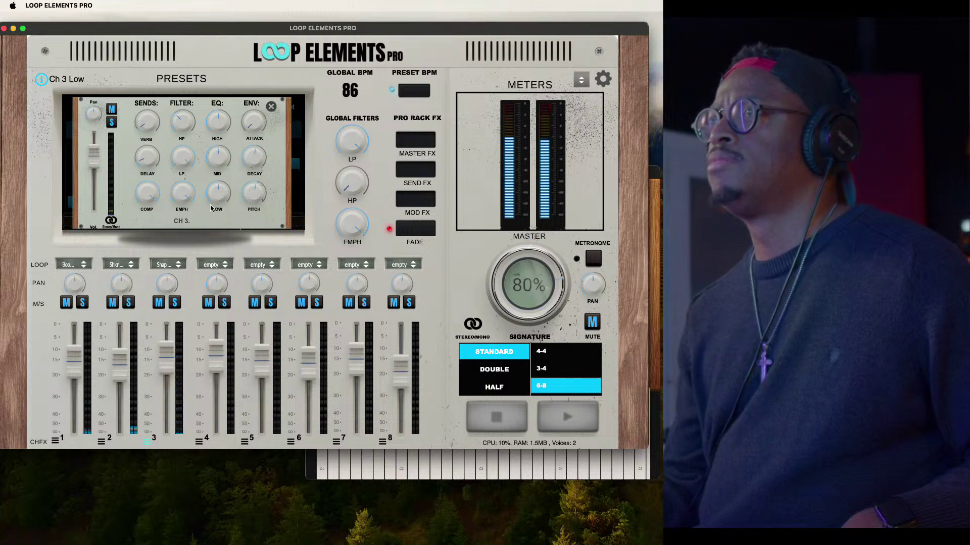
left_click_drag(258, 199, 250, 203)
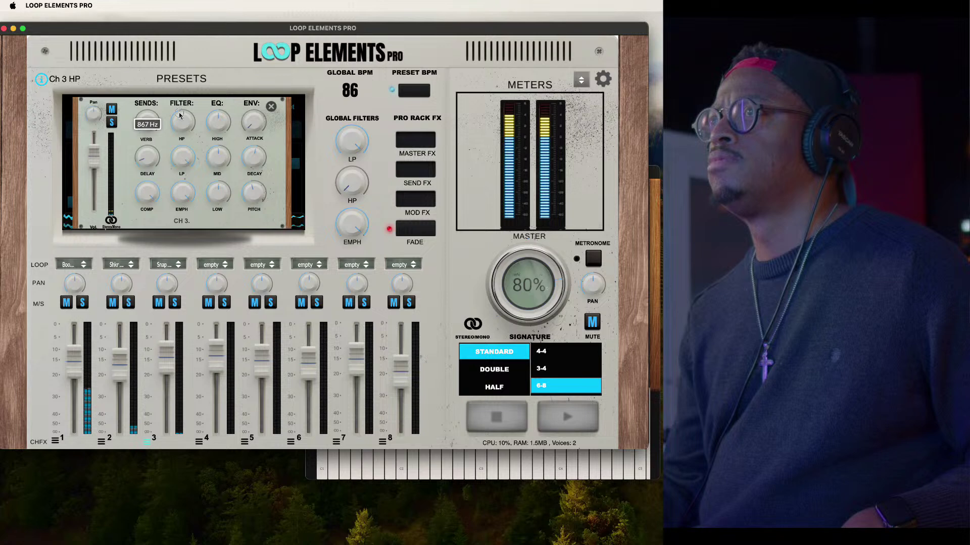
left_click(271, 107)
Pan channel 2 to about 28L
left_click(215, 265)
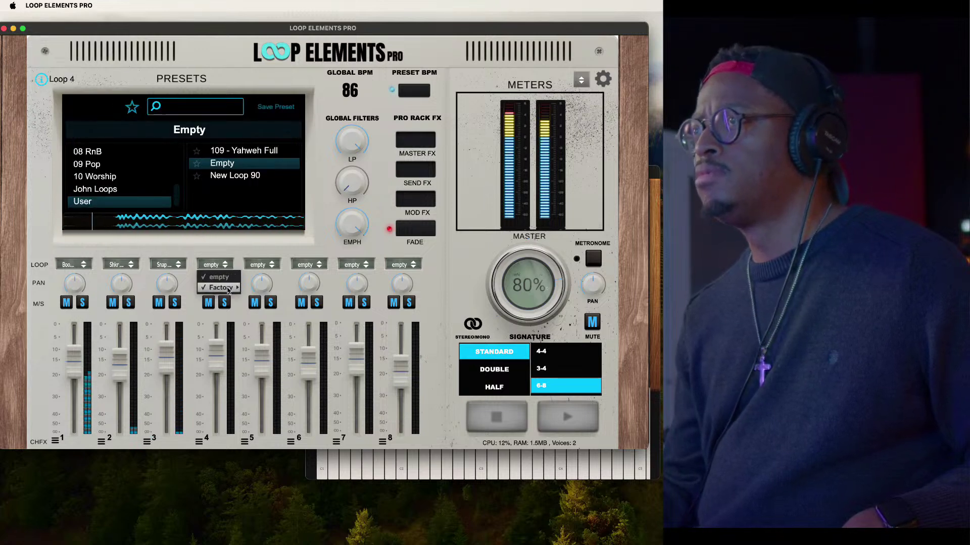
mouse_move(226, 286)
mouse_move(263, 279)
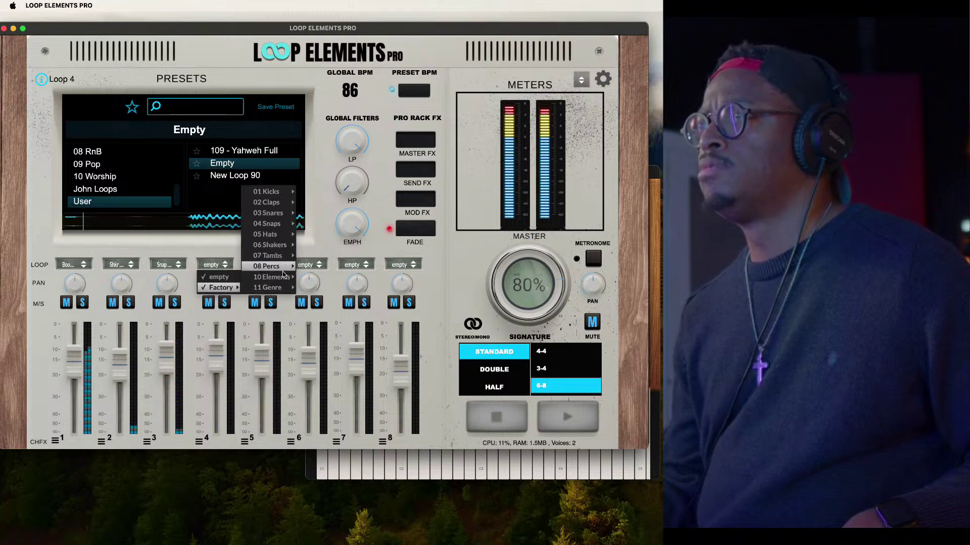
left_click(128, 286)
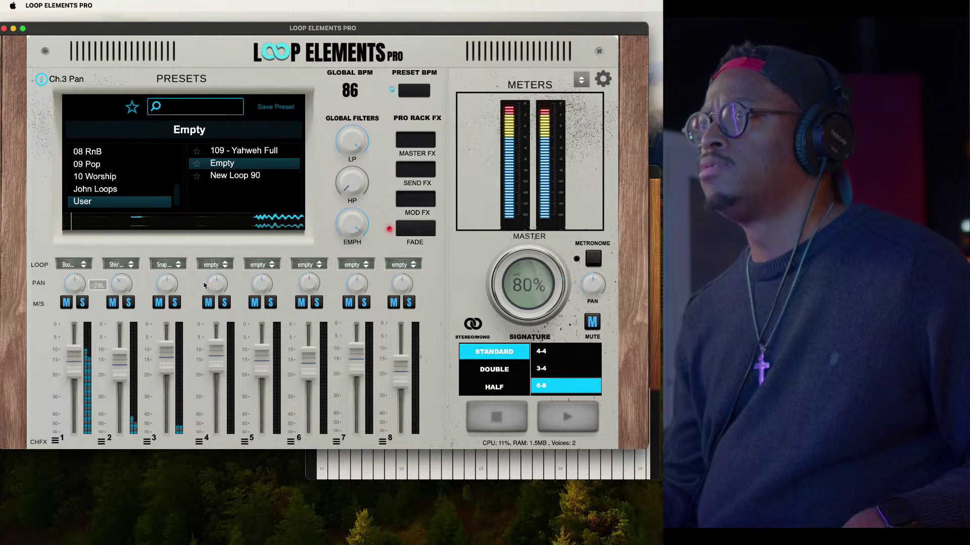
Load a factory 6-8 loop from the Elements group into channel 4 and lower its volume to about 4.3 dB
left_click(215, 265)
mouse_move(277, 278)
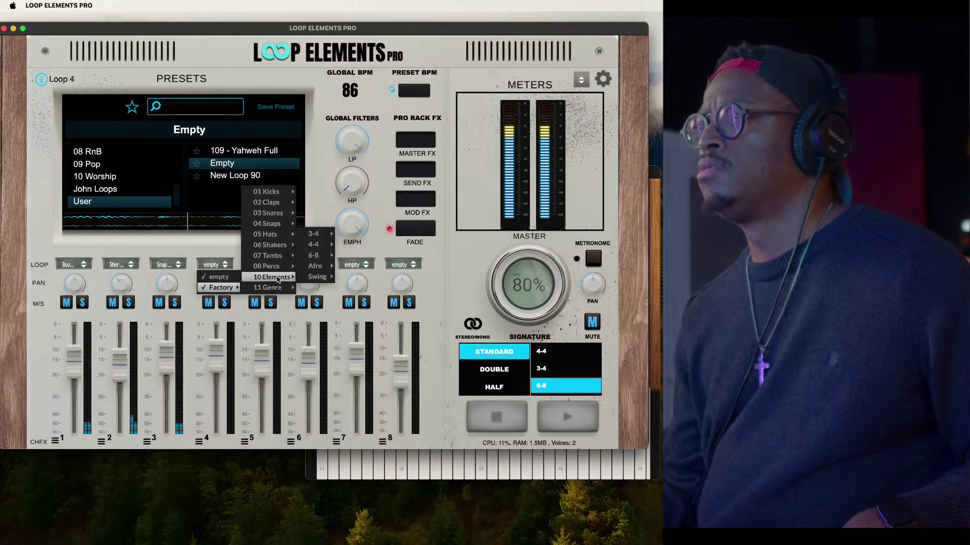
left_click(351, 261)
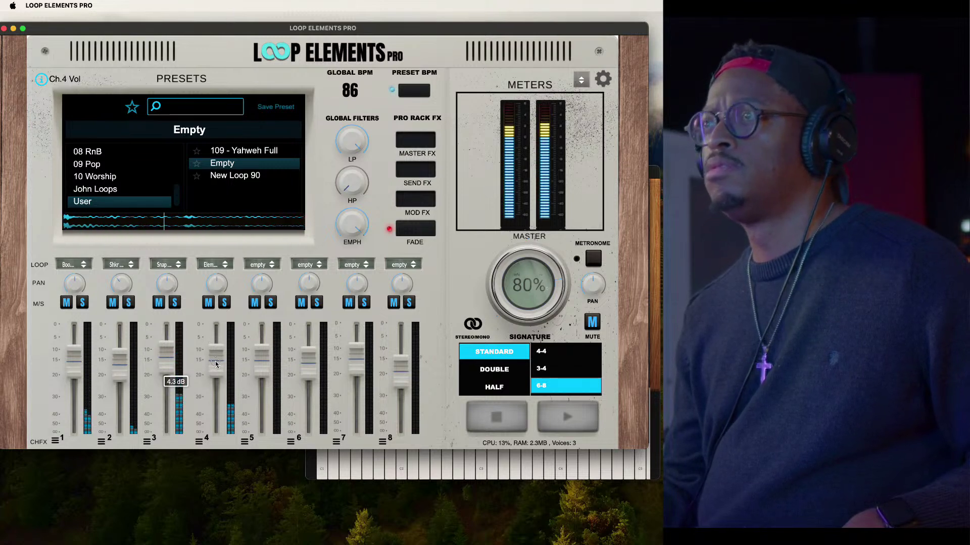
Load the factory 6-8 loop Element 007 into channel 5
left_click(261, 264)
mouse_move(267, 288)
mouse_move(313, 278)
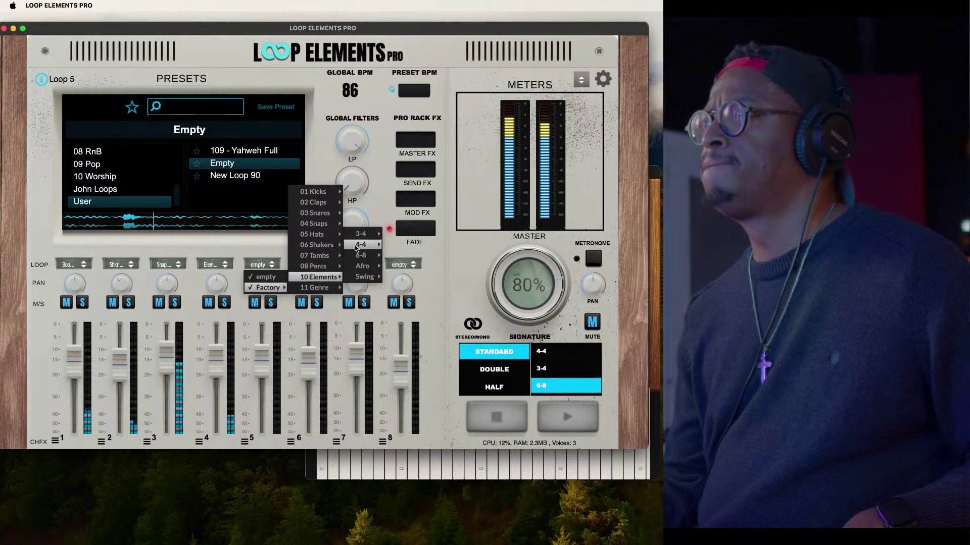
mouse_move(356, 243)
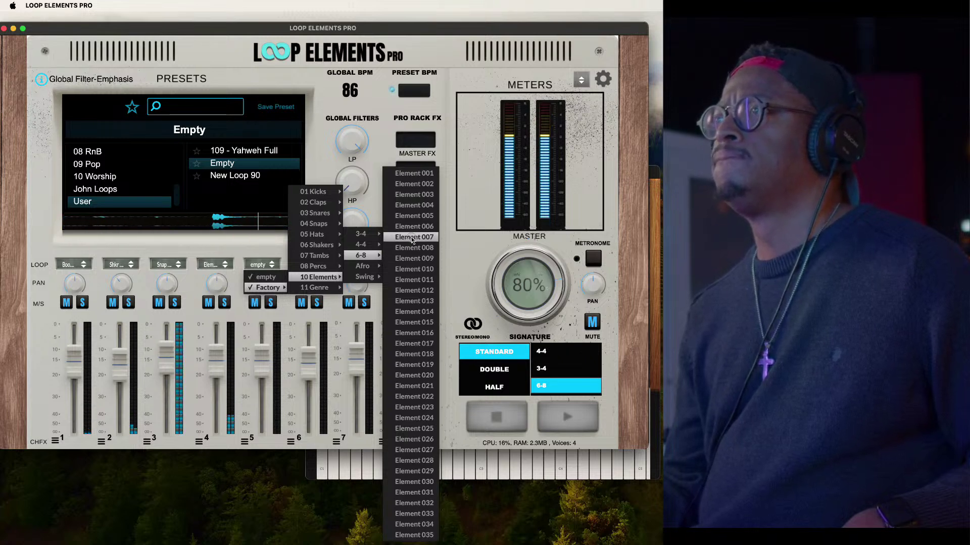
left_click(413, 238)
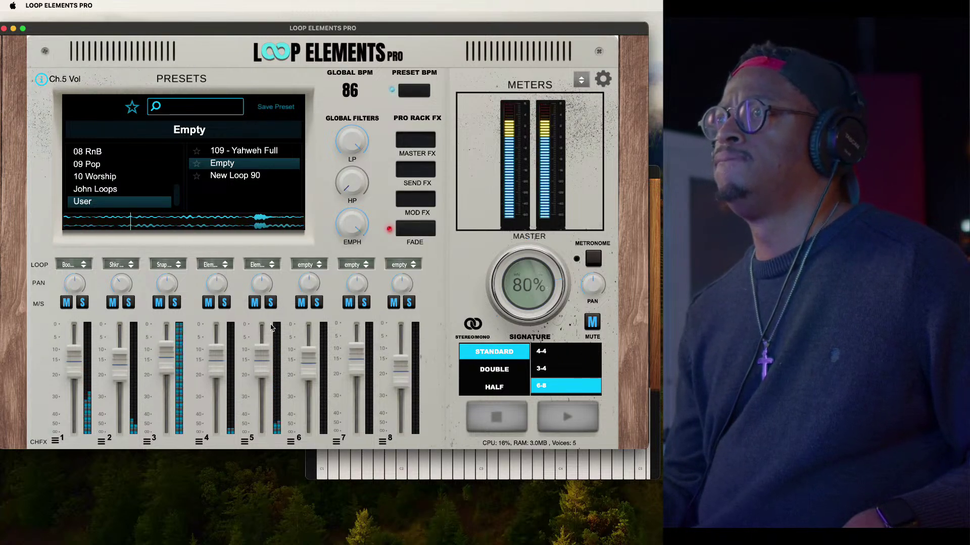
Adjust channel 5's decay, pitch and high-pass filter in its channel effects
left_click(245, 441)
left_click_drag(148, 125, 147, 120)
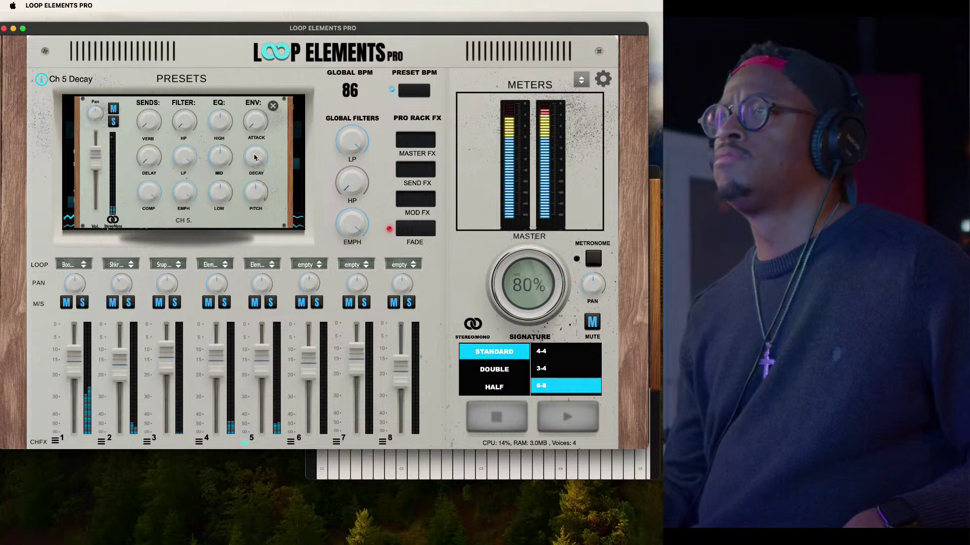
left_click_drag(255, 157, 244, 169)
left_click_drag(252, 204, 251, 182)
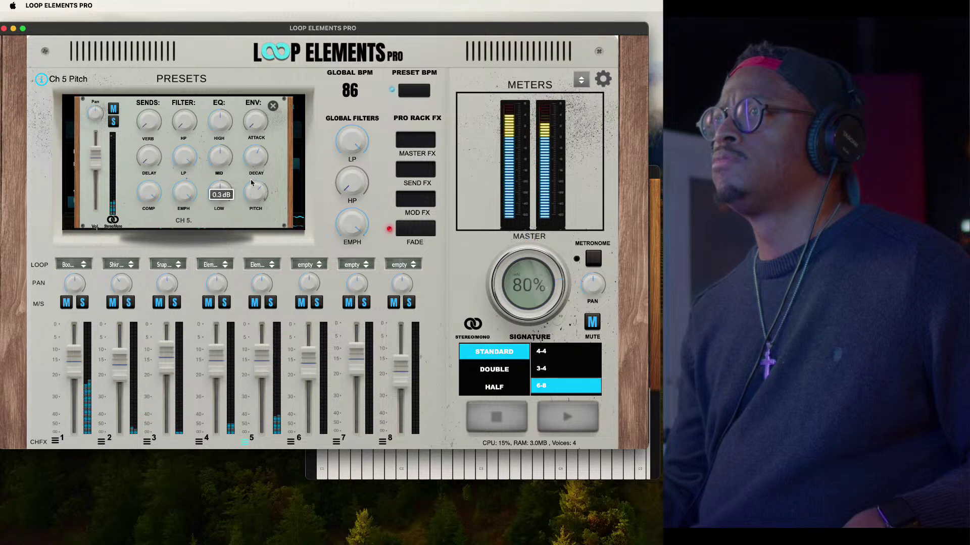
left_click(193, 118)
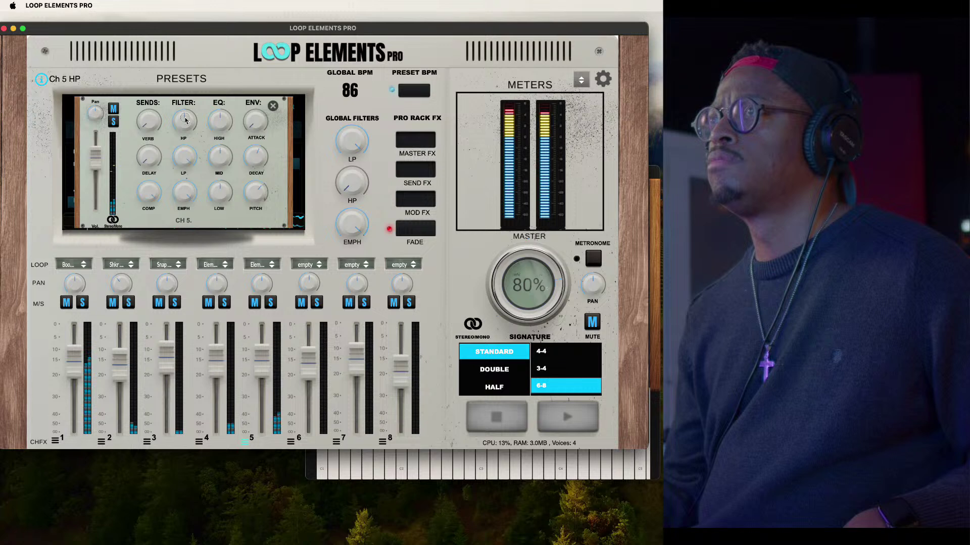
left_click(243, 281)
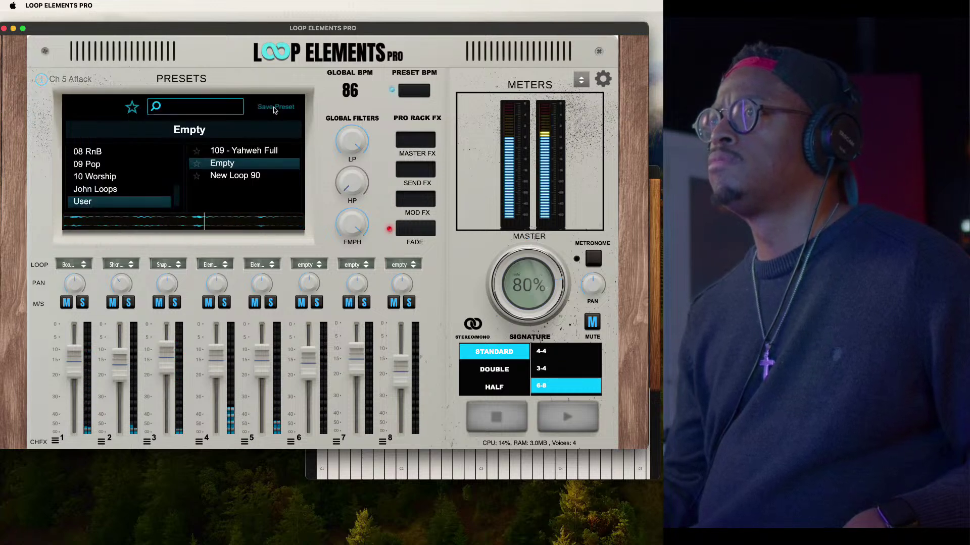
Load the factory 6-8 loop Element 010 into channel 6 and raise its volume slightly
left_click(294, 265)
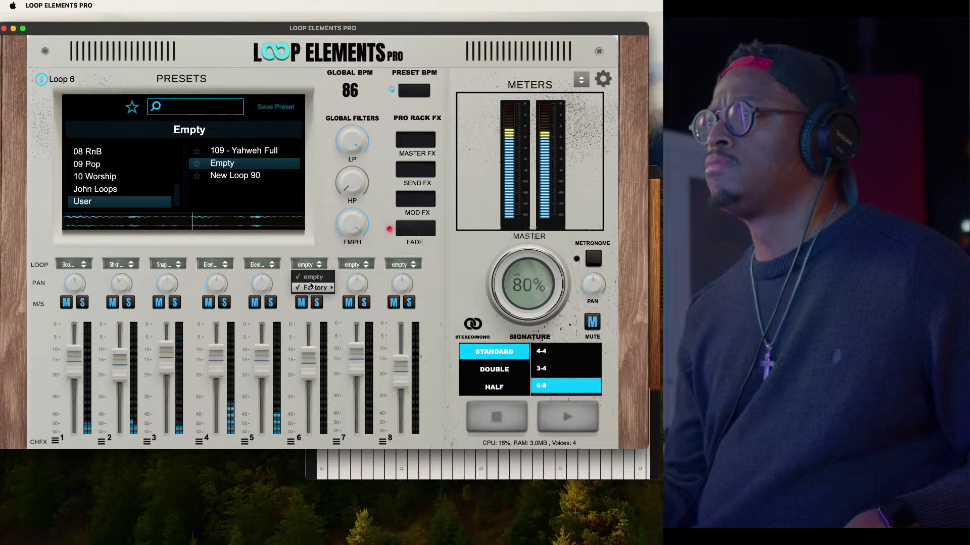
mouse_move(315, 287)
mouse_move(361, 266)
mouse_move(406, 278)
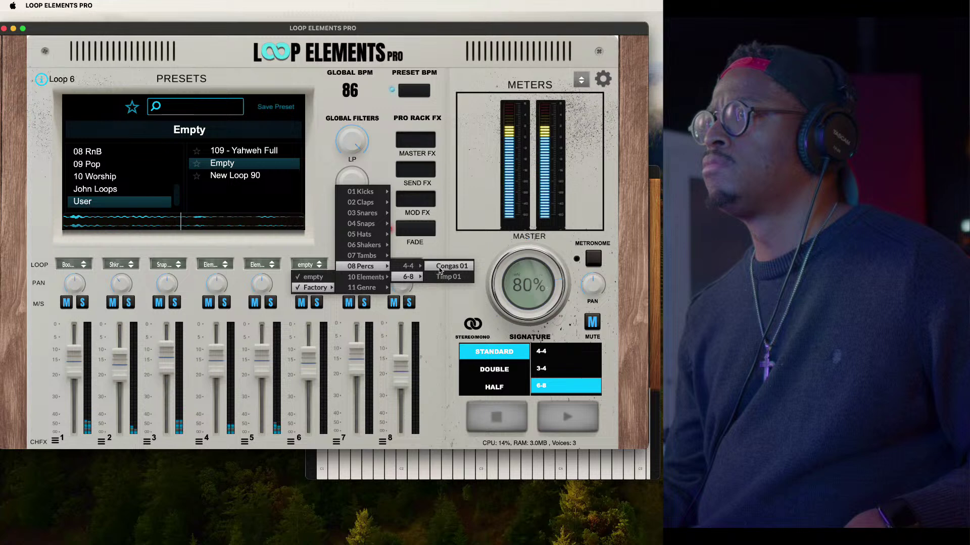
mouse_move(409, 255)
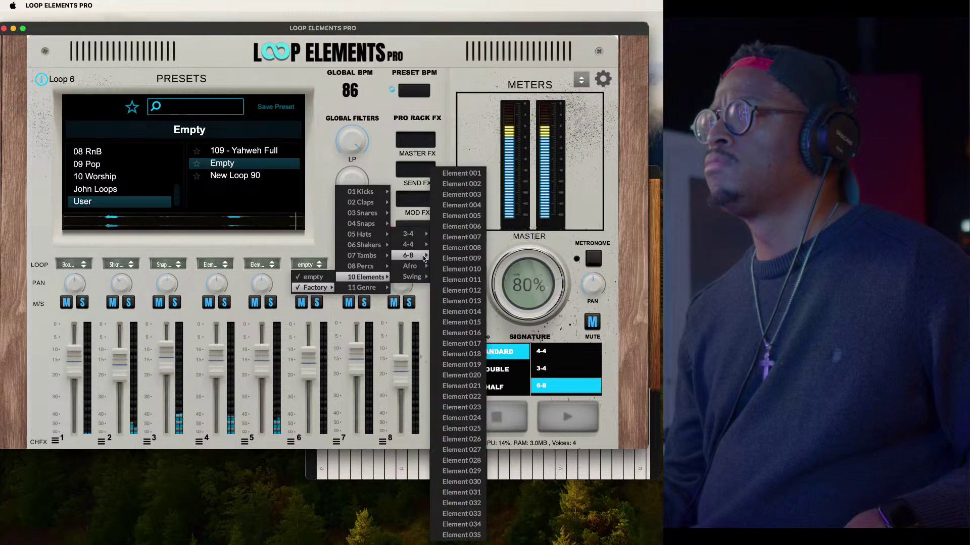
left_click(456, 270)
left_click_drag(309, 362, 312, 354)
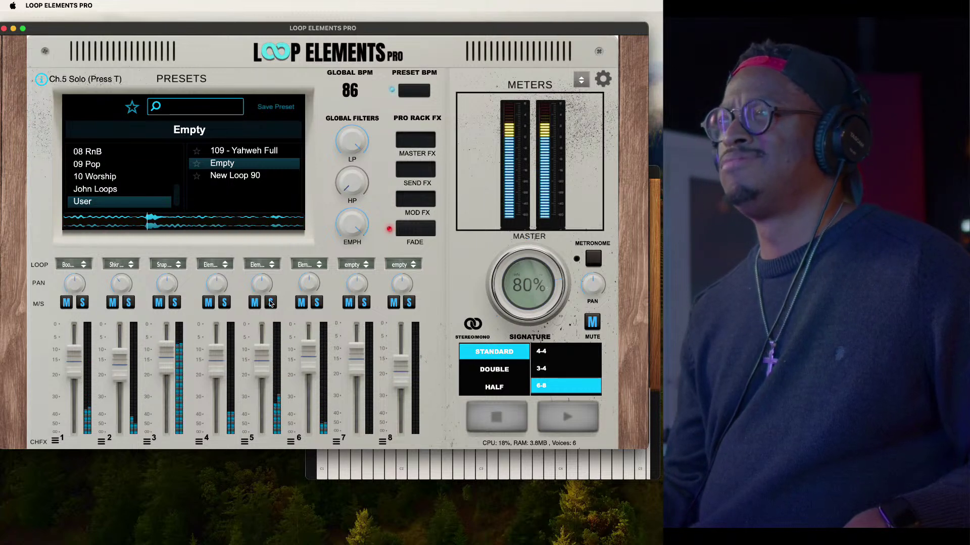
Load the factory 6-8 loop Element 021 from the Elements group into channel 7
left_click(360, 265)
mouse_move(362, 287)
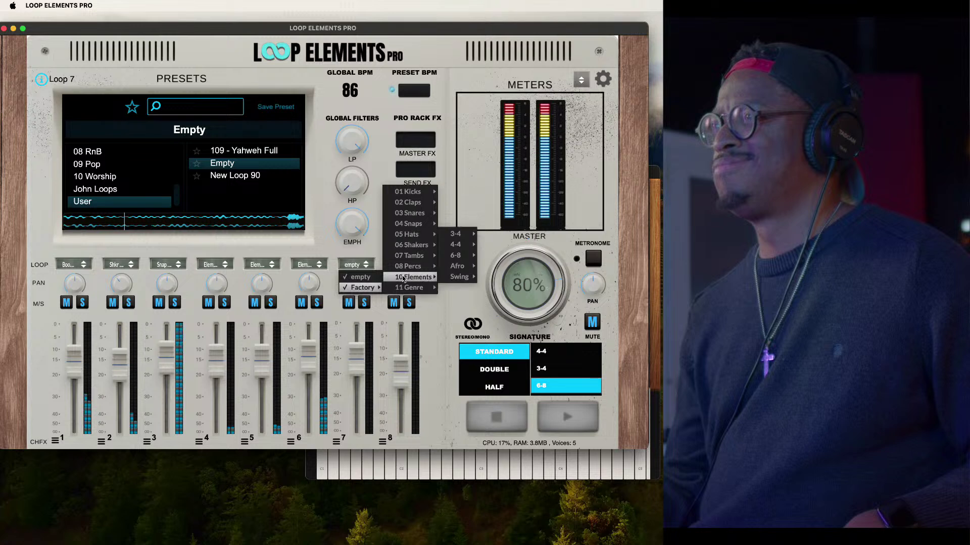
mouse_move(452, 258)
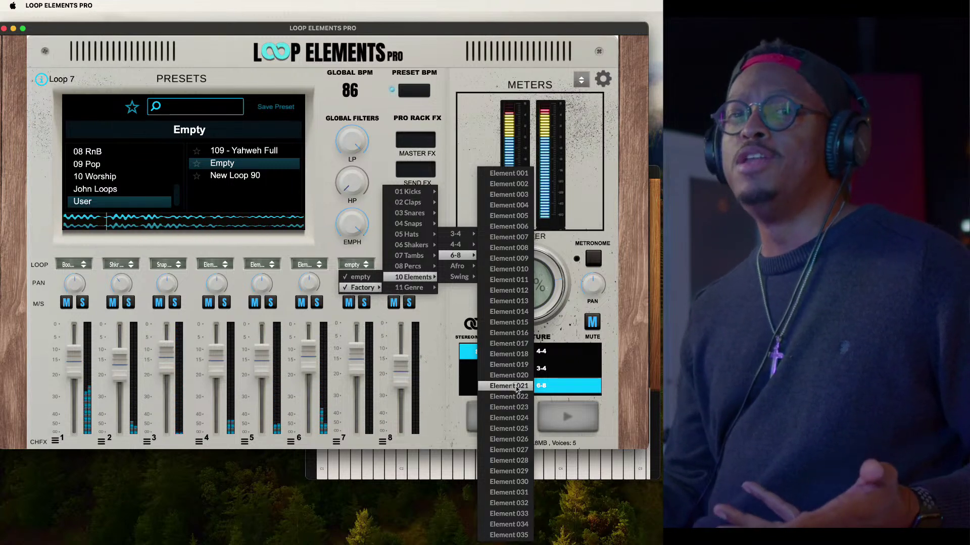
left_click(516, 387)
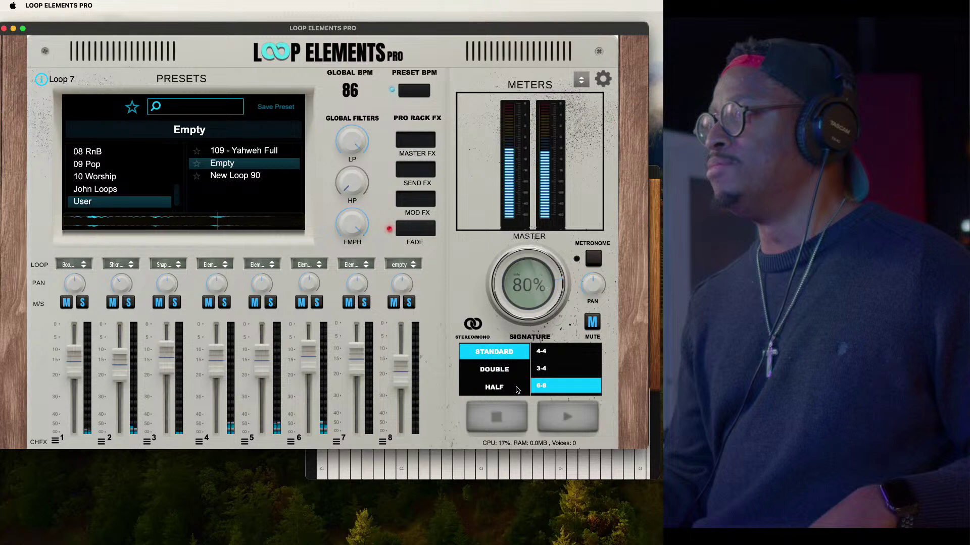
left_click(356, 265)
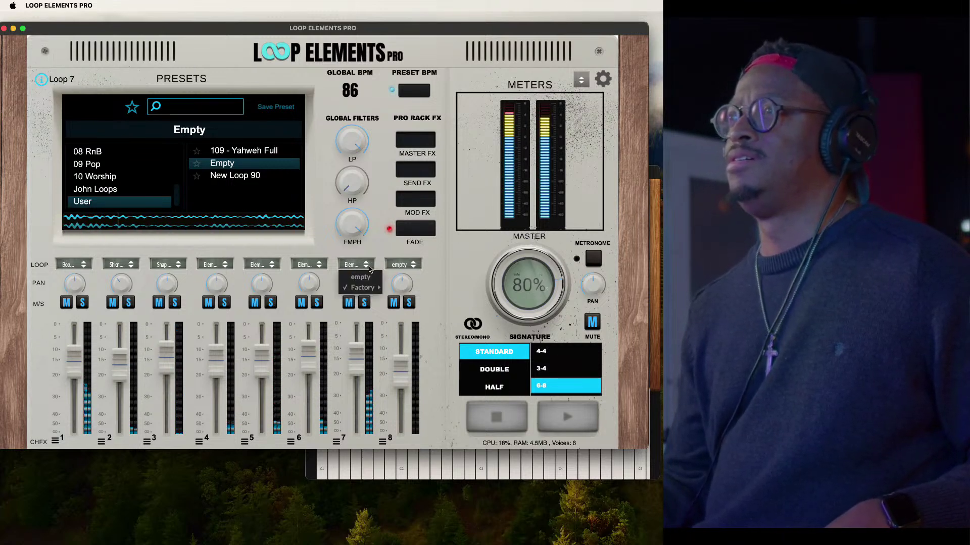
left_click(447, 319)
Solo channel 7, adjust the pitch in its channel effects, and release the solo
left_click(364, 303)
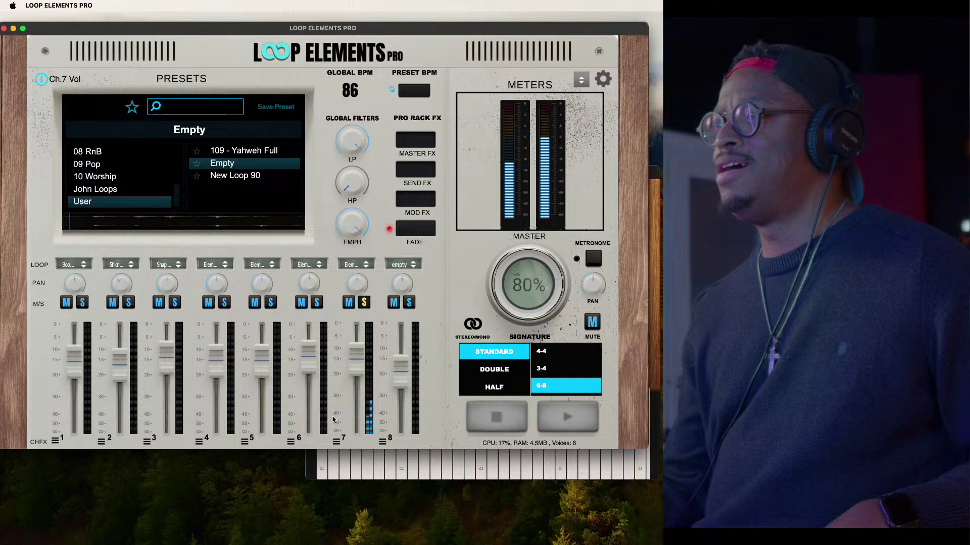
left_click(336, 441)
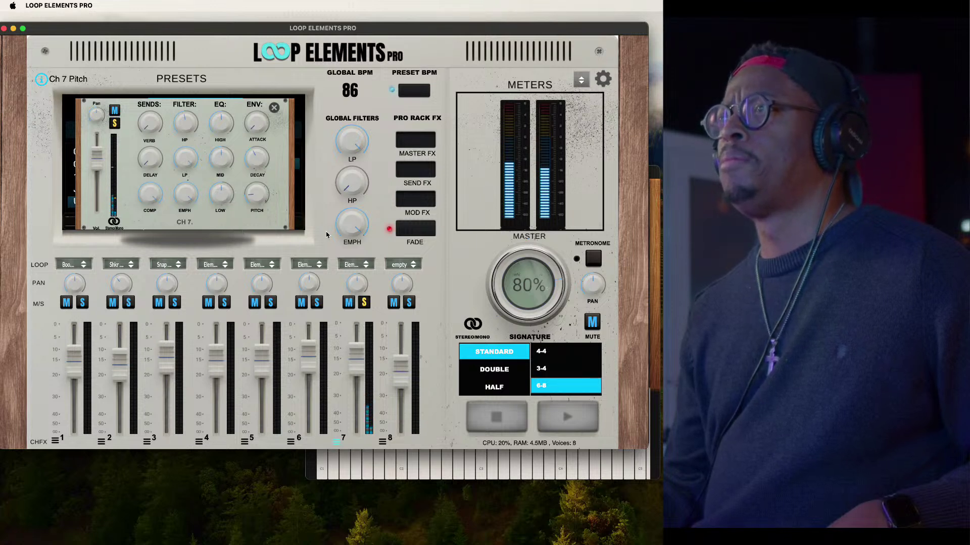
left_click(364, 303)
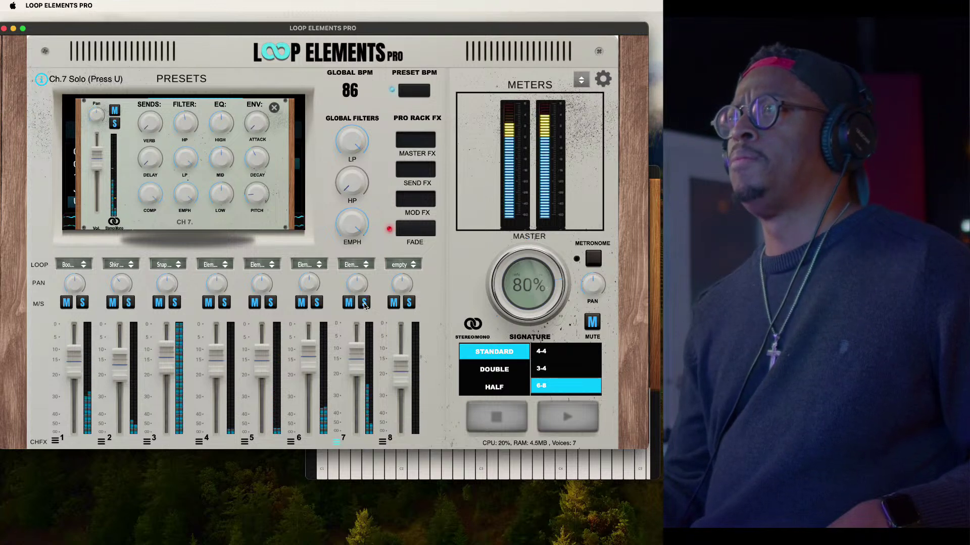
Lower channel 6's volume and compare the mix with channels 4, 5 and 6 muted and unmuted, closing the channel effects
left_click_drag(309, 349, 256, 368)
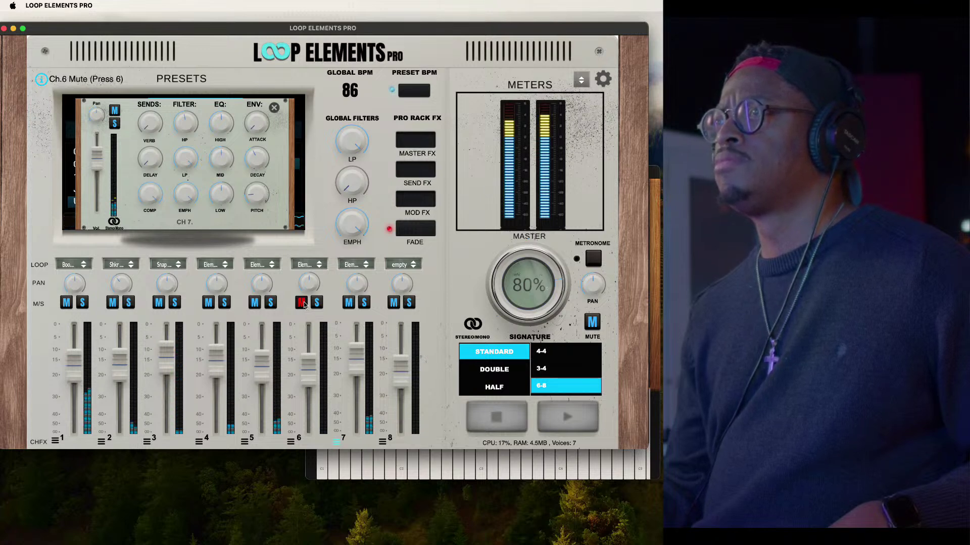
left_click(259, 303)
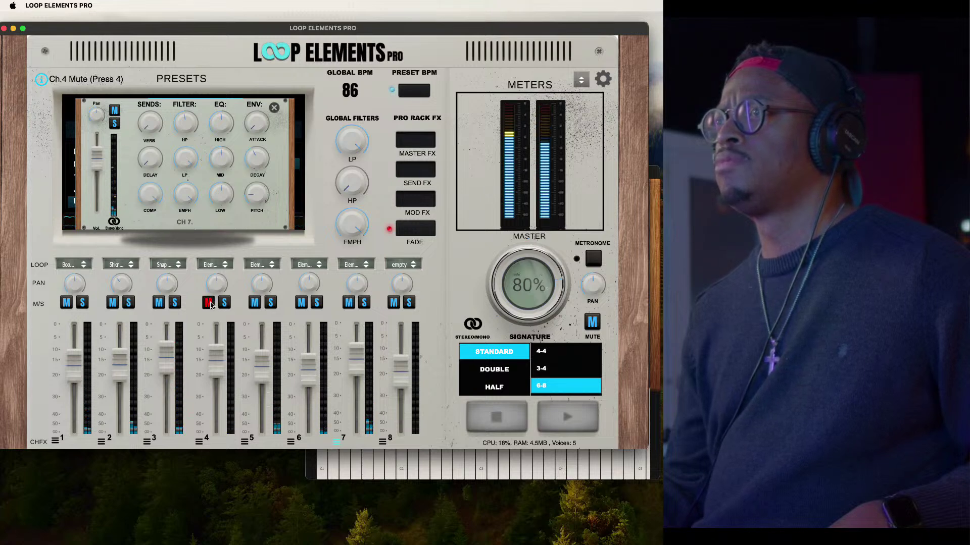
left_click(209, 303)
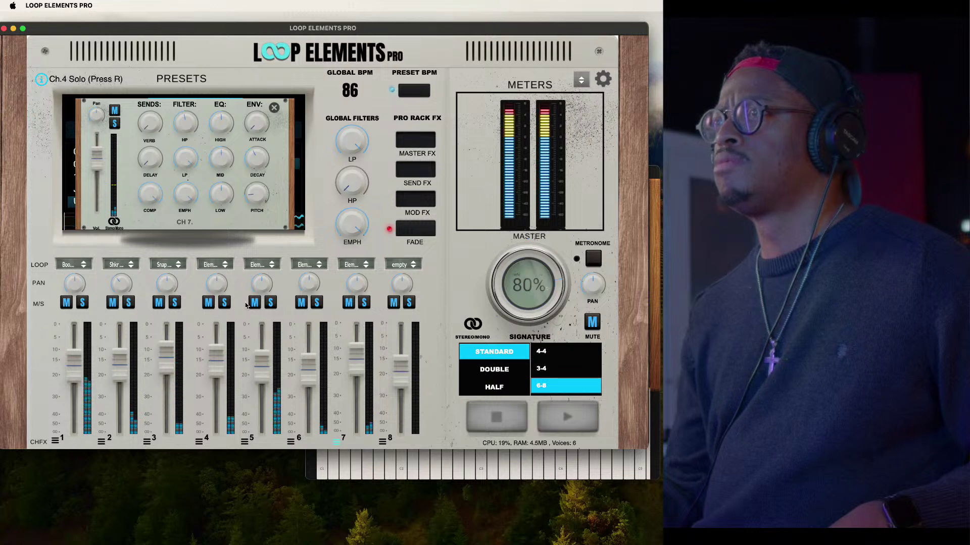
left_click(299, 304)
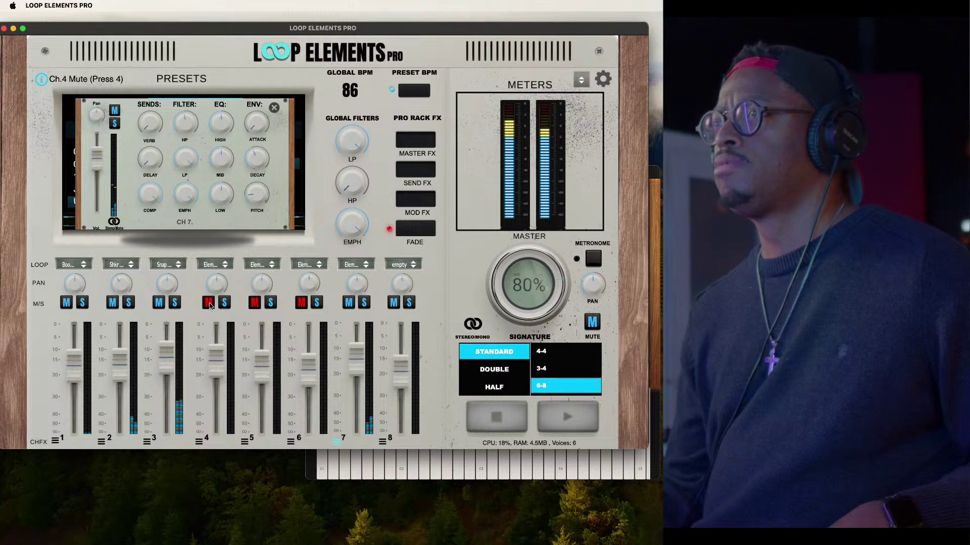
left_click(255, 303)
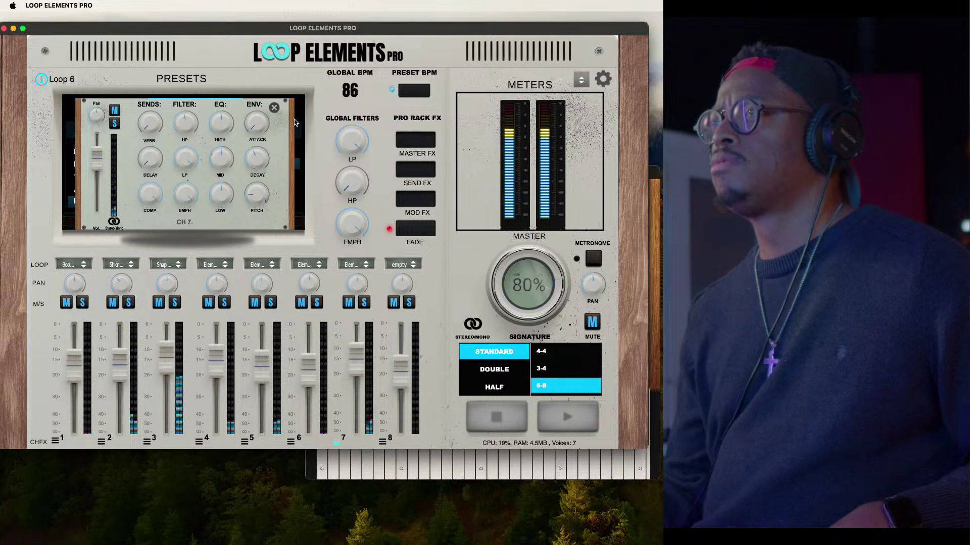
left_click(275, 108)
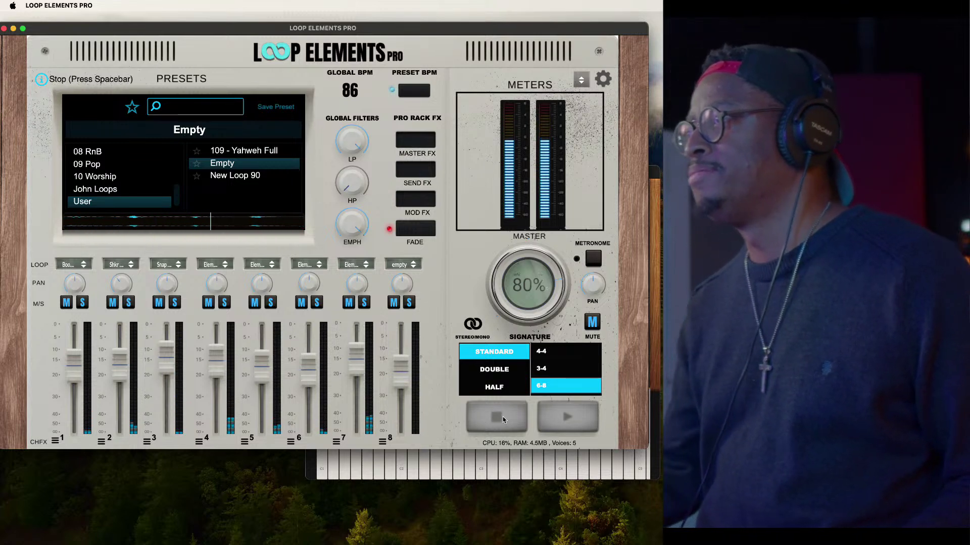
Stop playback and start saving the loop as a preset in the John Loops folder
left_click(502, 419)
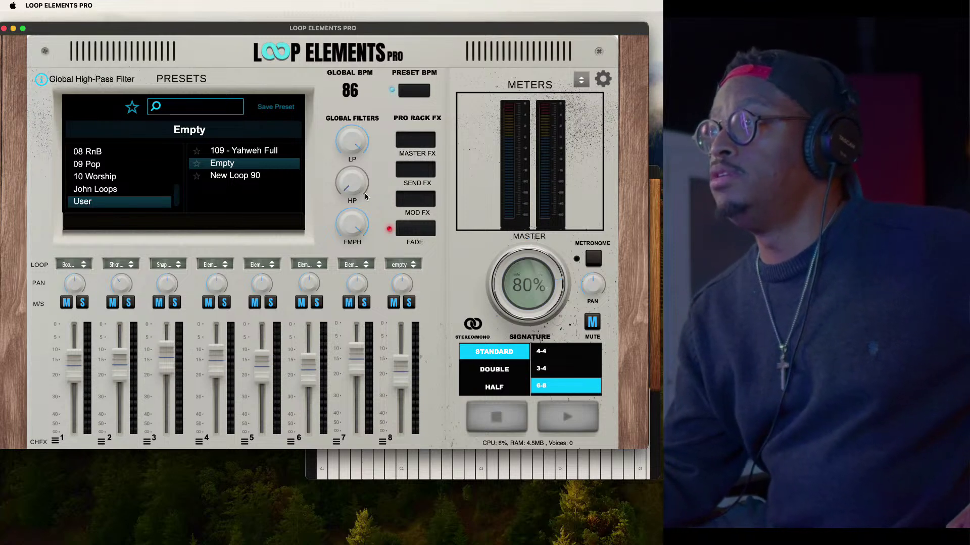
left_click(276, 107)
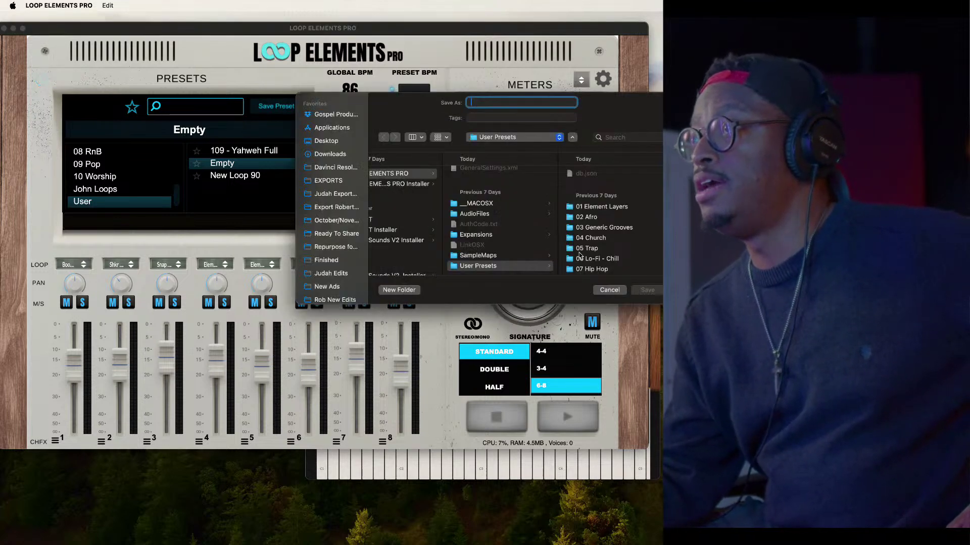
scroll(609, 261, "down", 3)
left_click(608, 256)
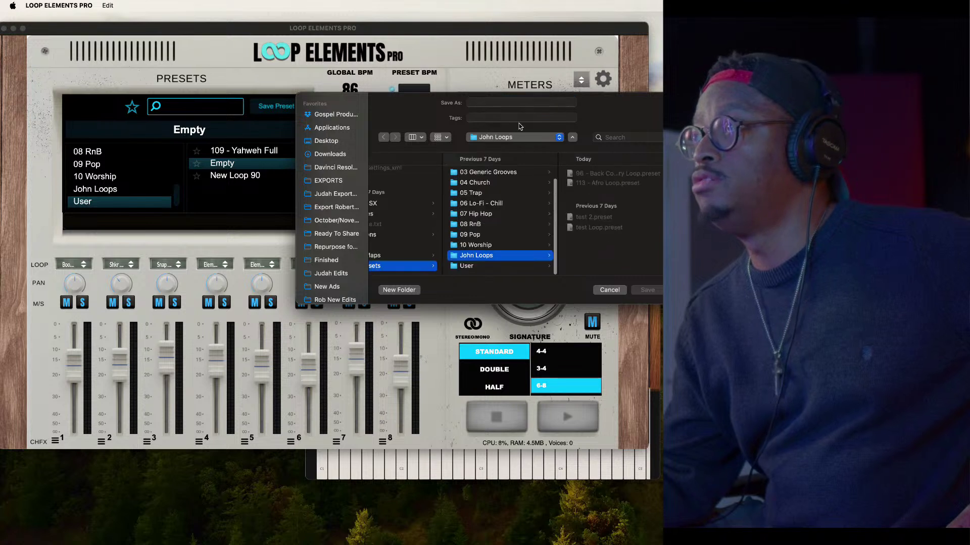
Name the preset "86 - 6-8 Lost in Worship" and save it
left_click(513, 104)
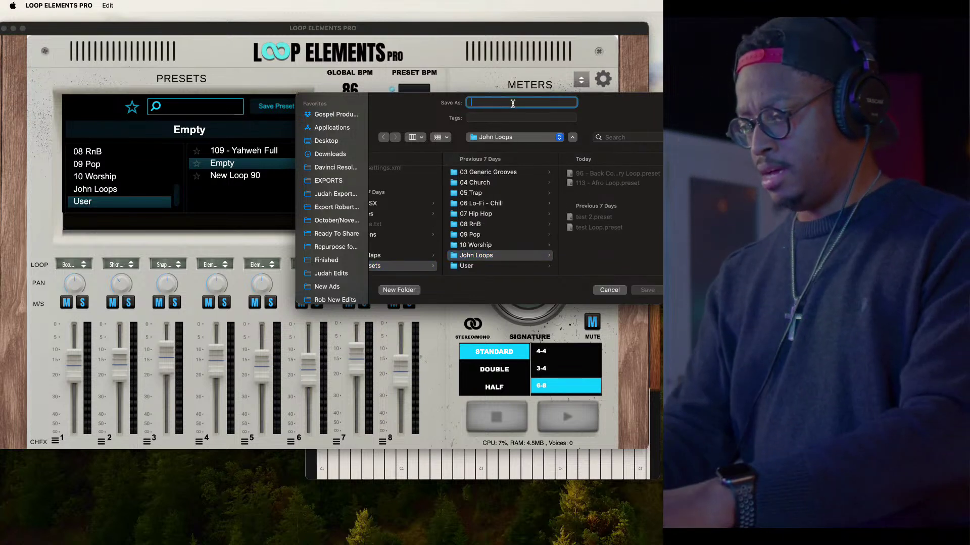
type("86 - 6-")
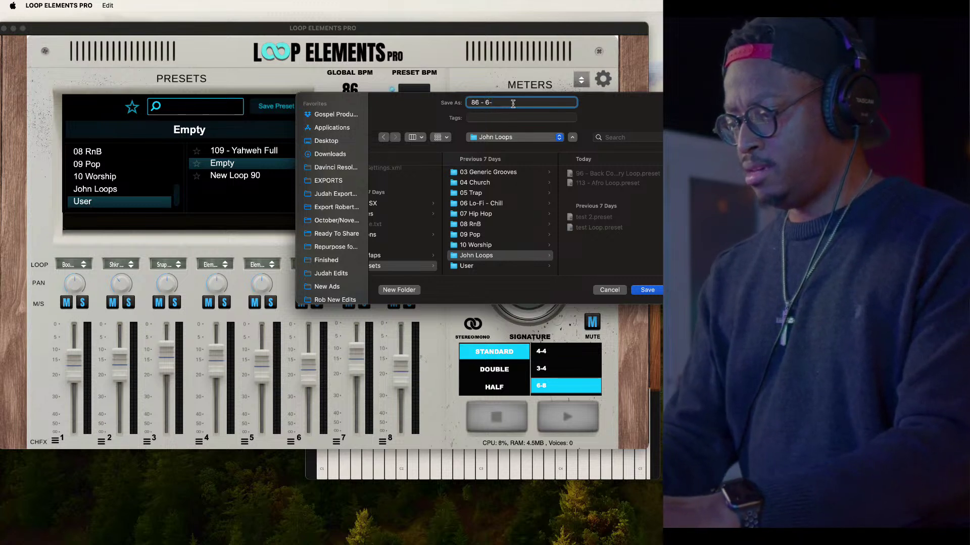
type("8")
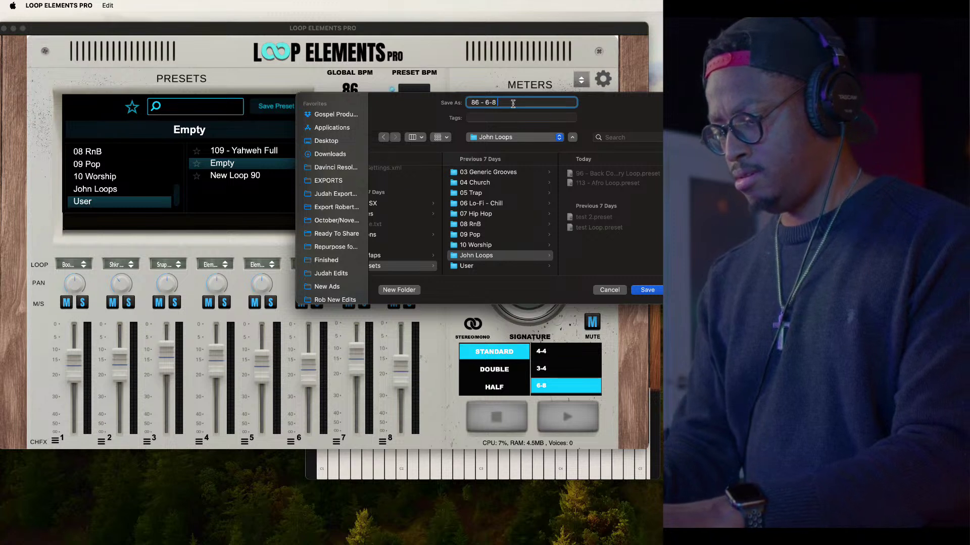
type(" wors")
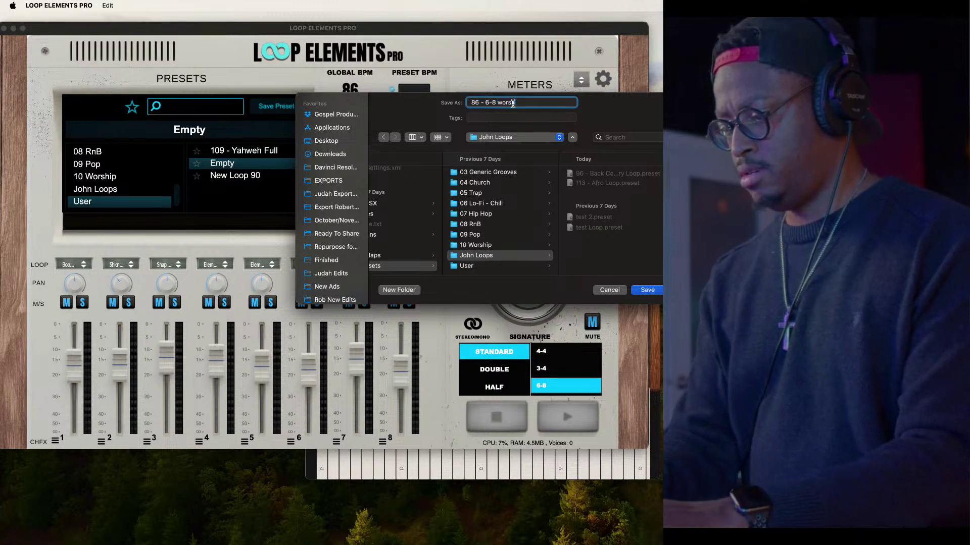
key("BackSpace")
key("BackSpace")
key("BackSpace")
key("BackSpace")
type("Los")
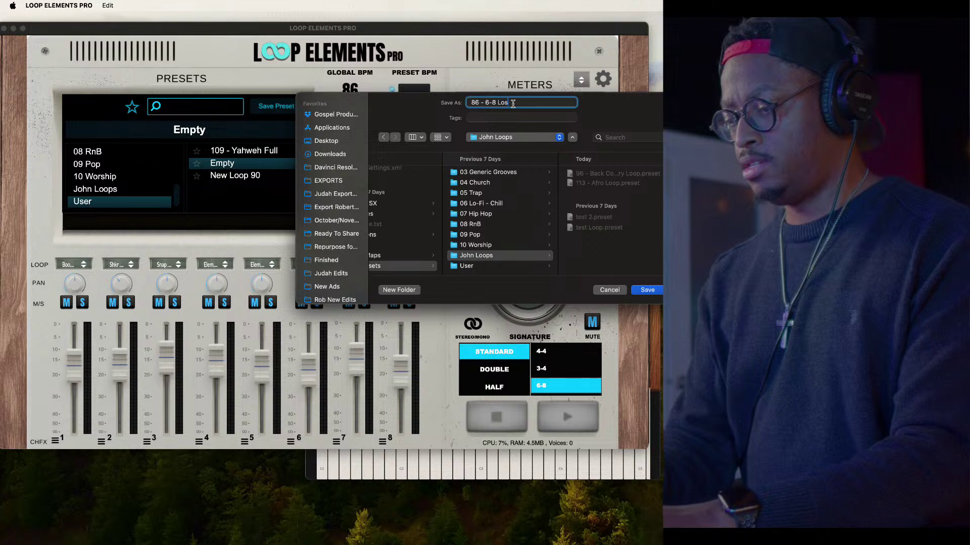
type("t In Worship")
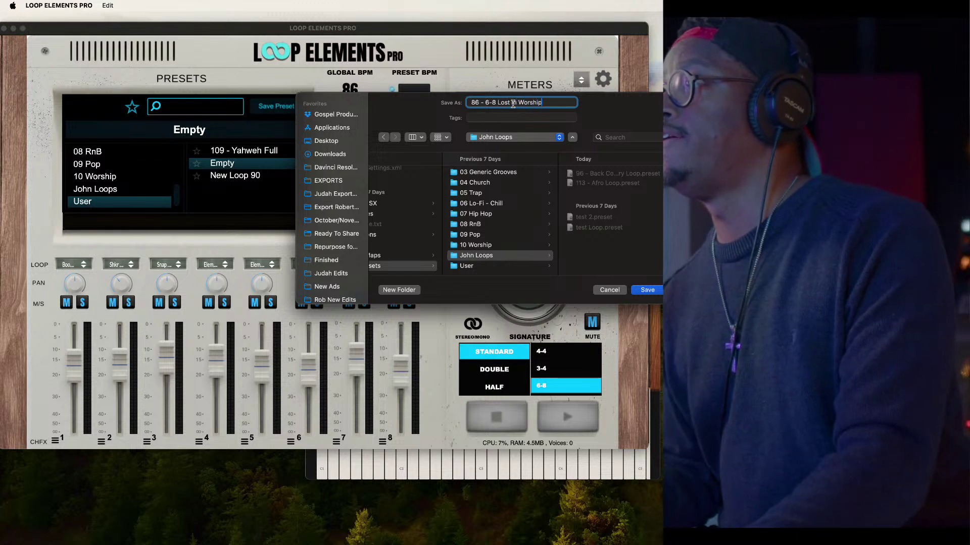
left_click(644, 290)
key("space")
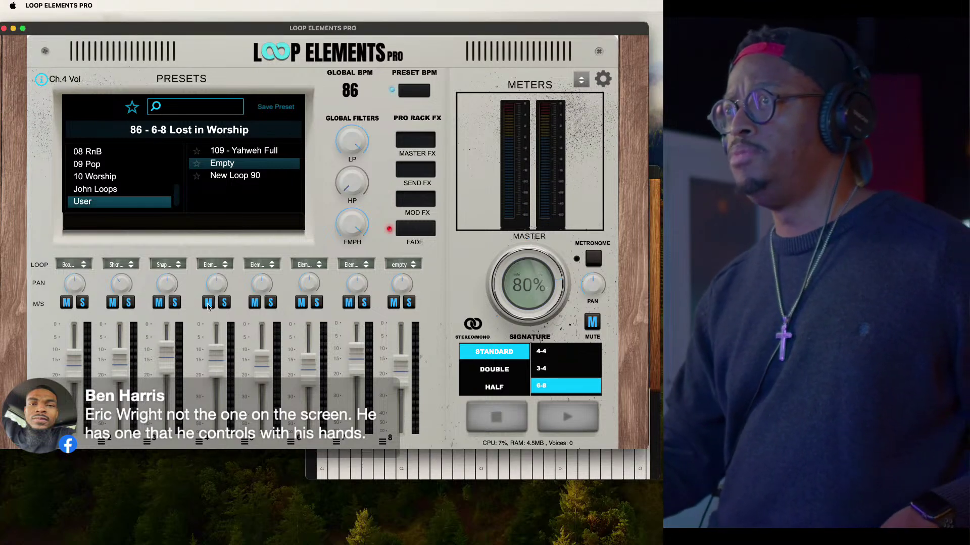
Assign MIDI CC#18 to channel 4's pan control
right_click(212, 287)
mouse_move(250, 278)
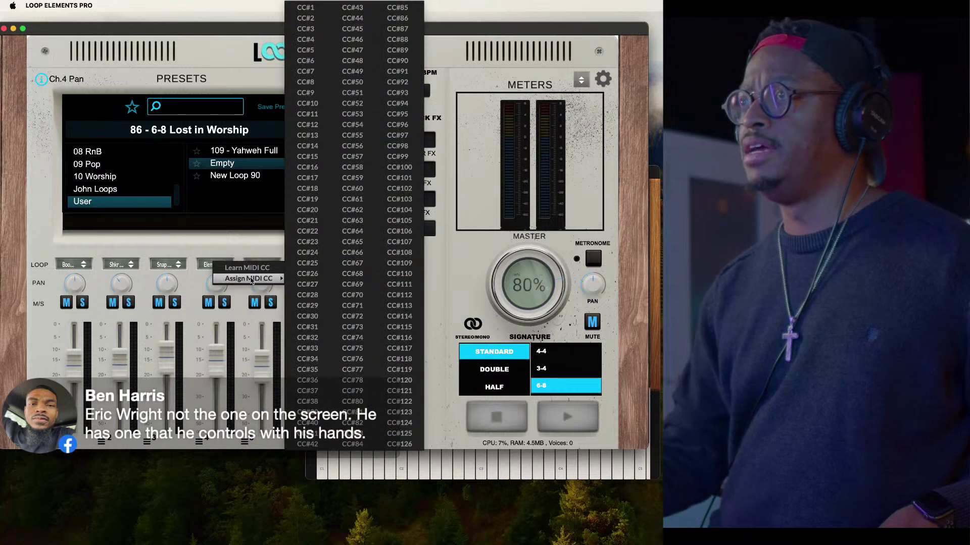
left_click(307, 188)
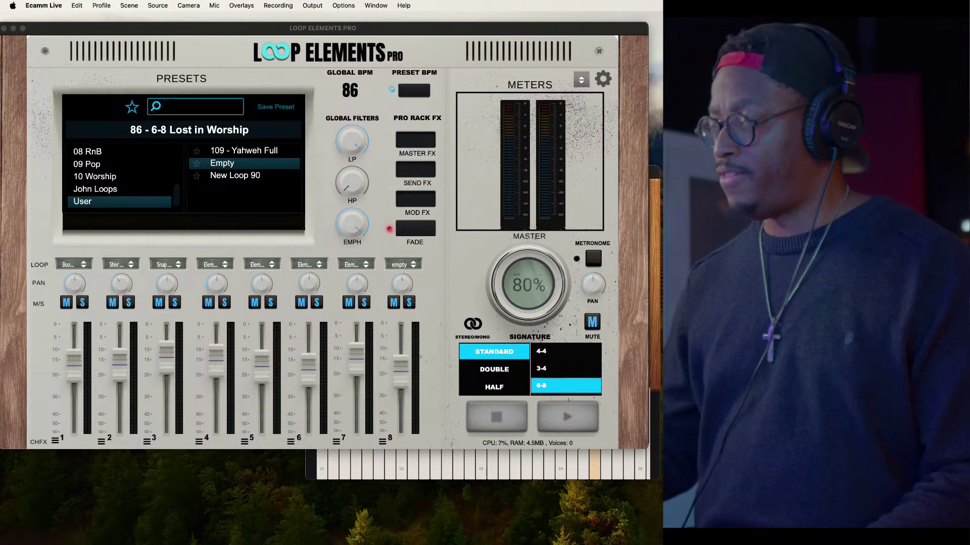
Return to Loop Elements Pro and mute channels 1, 2 and 3 while the loop plays
left_click(32, 112)
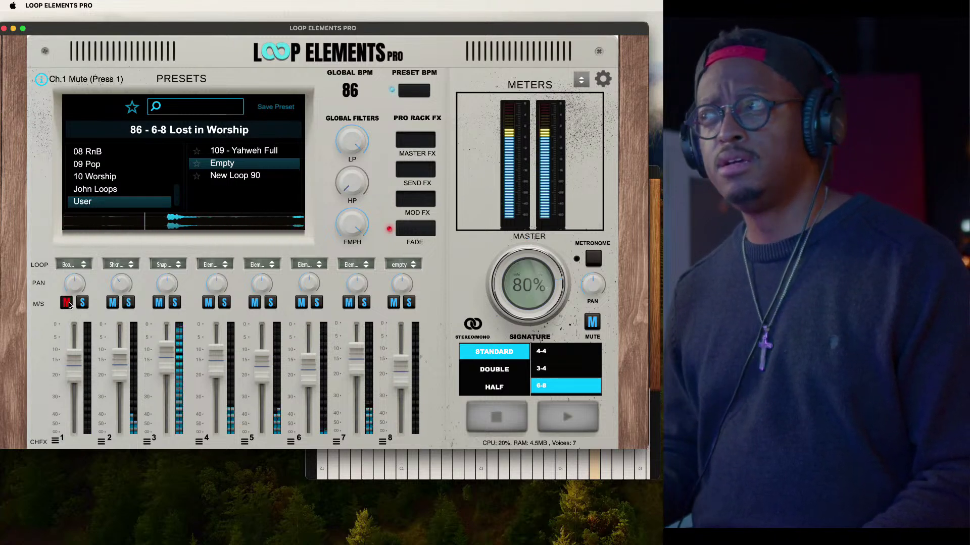
key("3")
left_click(112, 305)
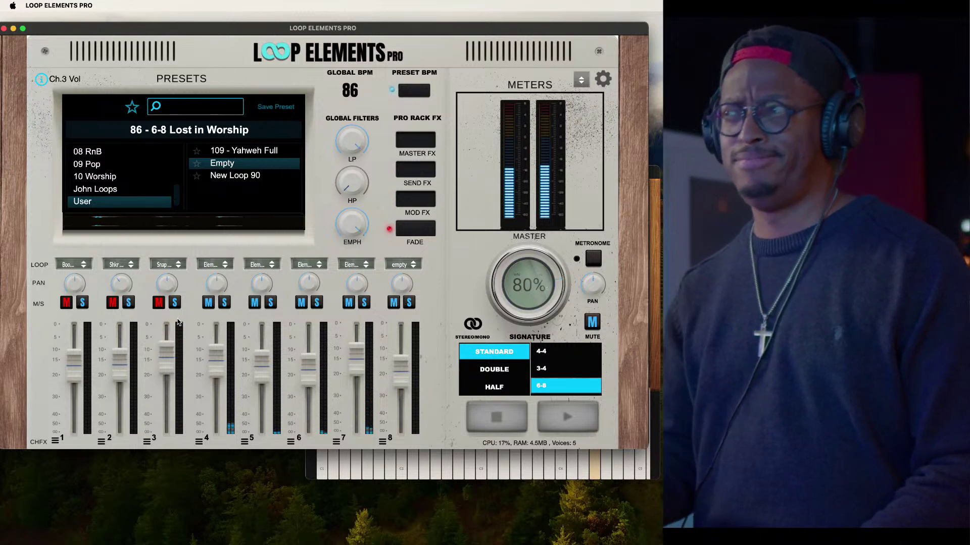
Play and stop the 6-8 loop repeatedly with channels 1, 2 and 3 muted, ending with playback stopped, and switch to Ecamm Live
key("space")
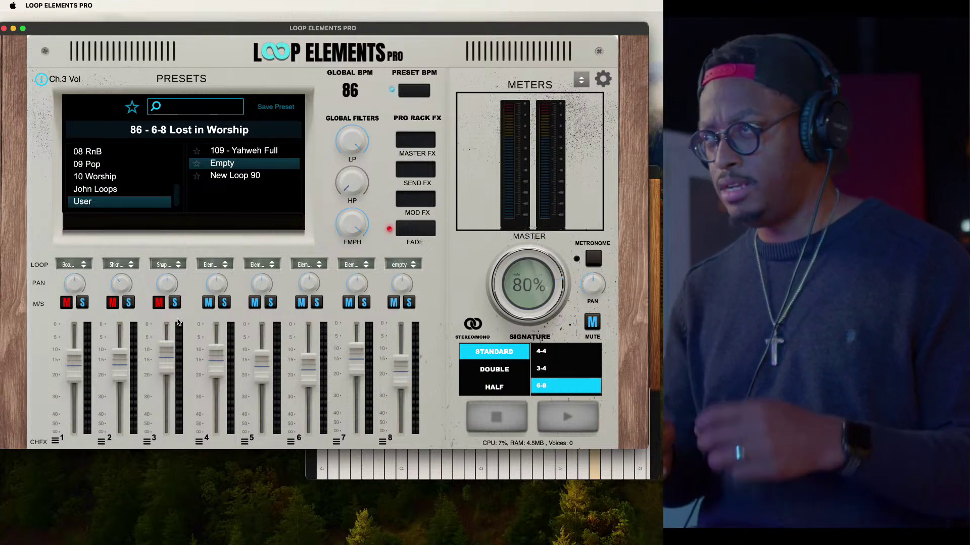
key("space")
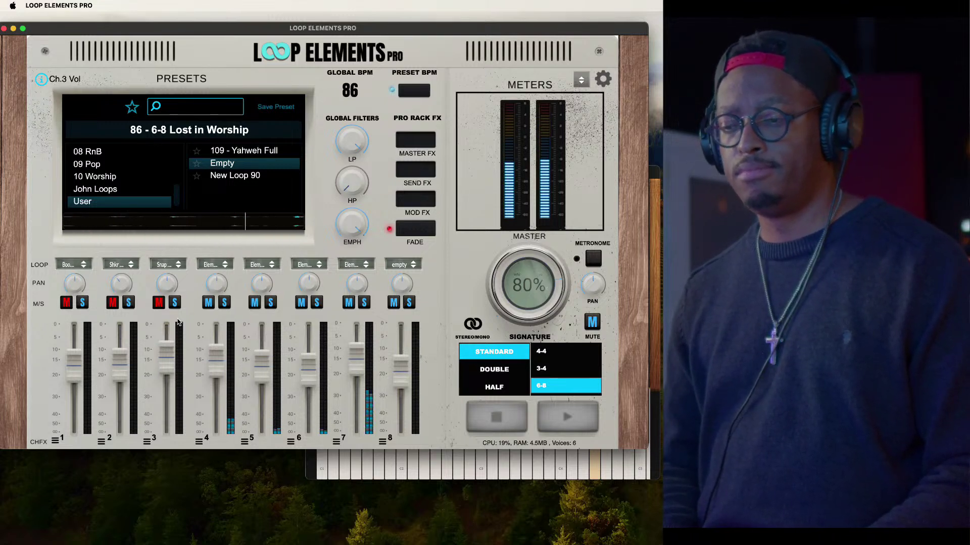
key("space")
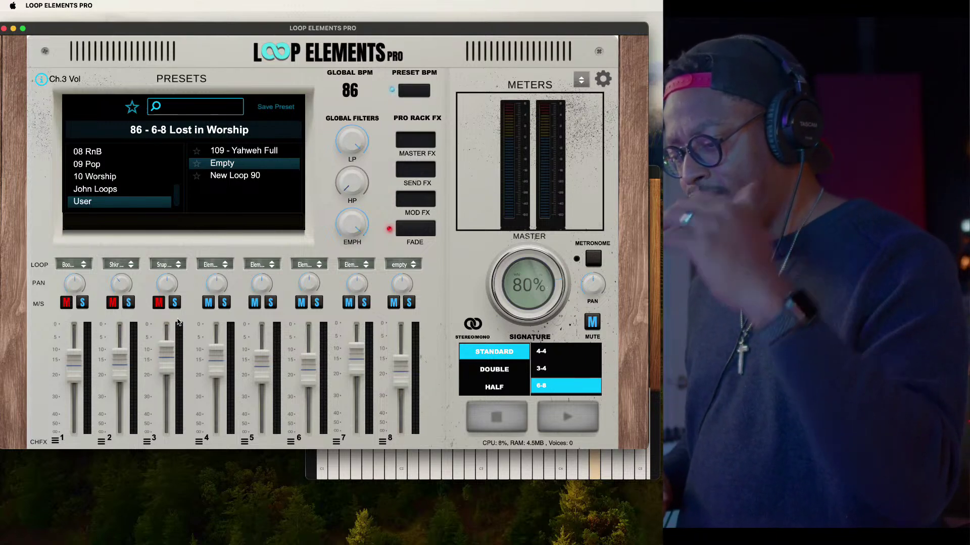
key("space")
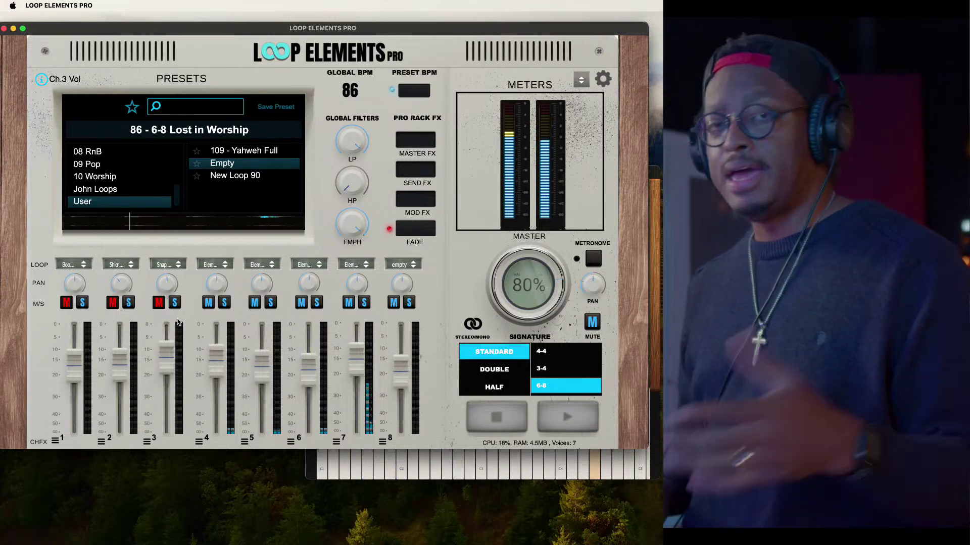
key("space")
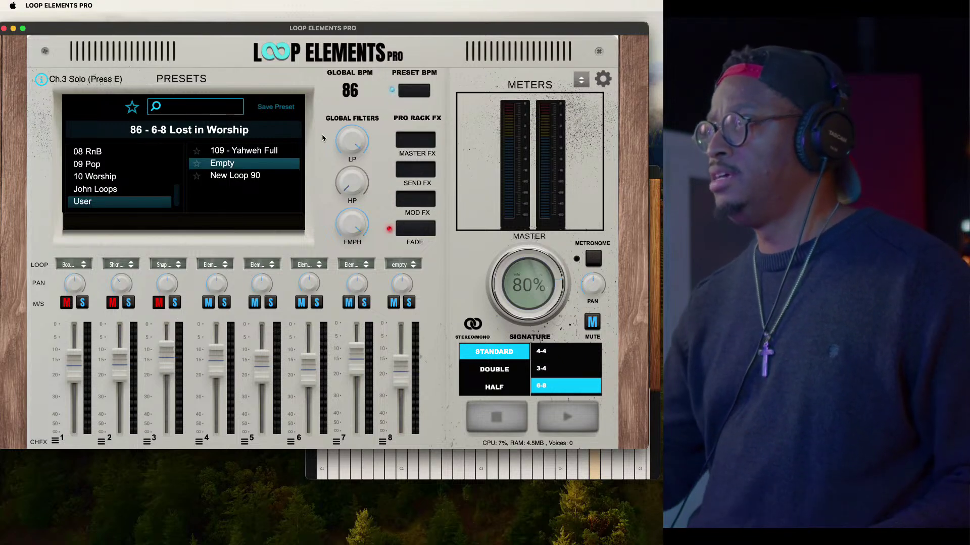
key("super+Tab")
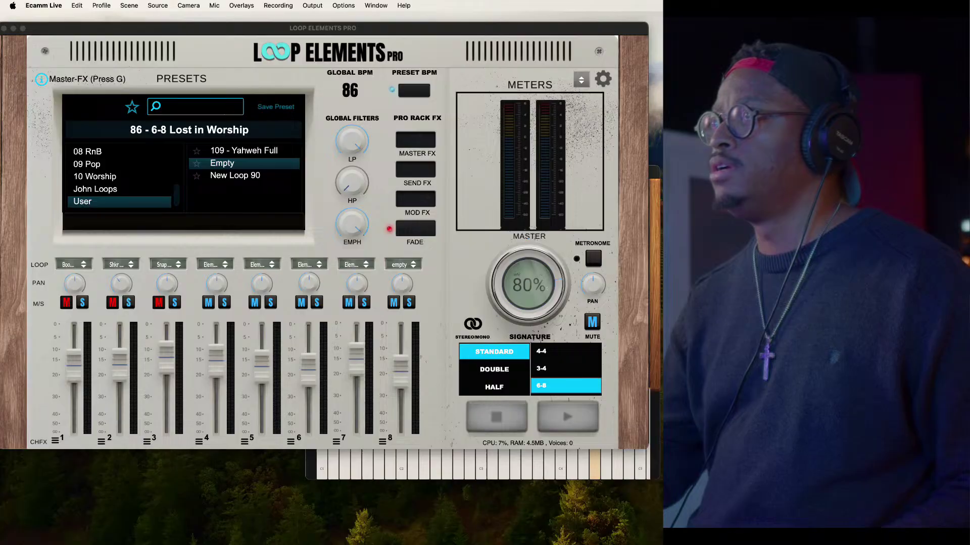